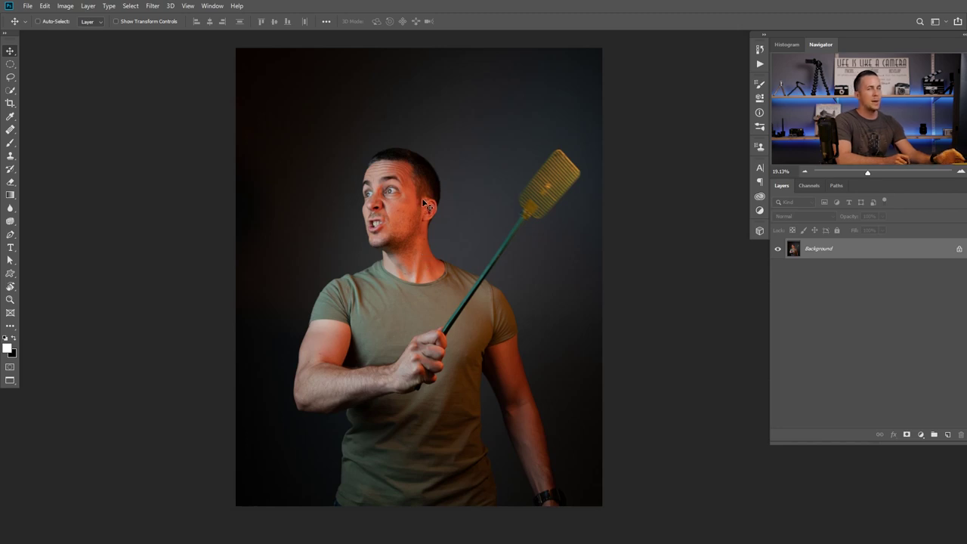
Add a Curves adjustment layer that brightens the midtones from input 86 to output 167, and invert its mask to black.
drag(392, 193, 390, 231)
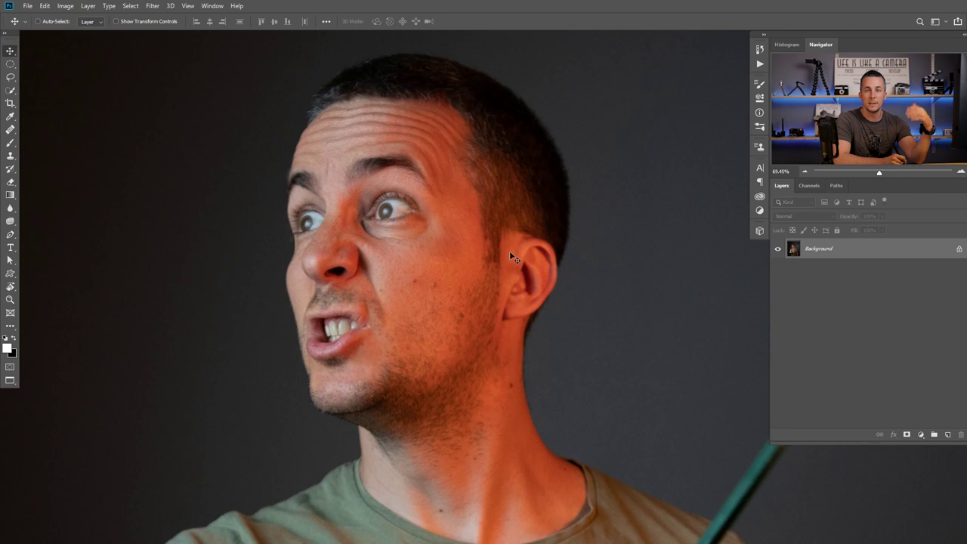
click(920, 435)
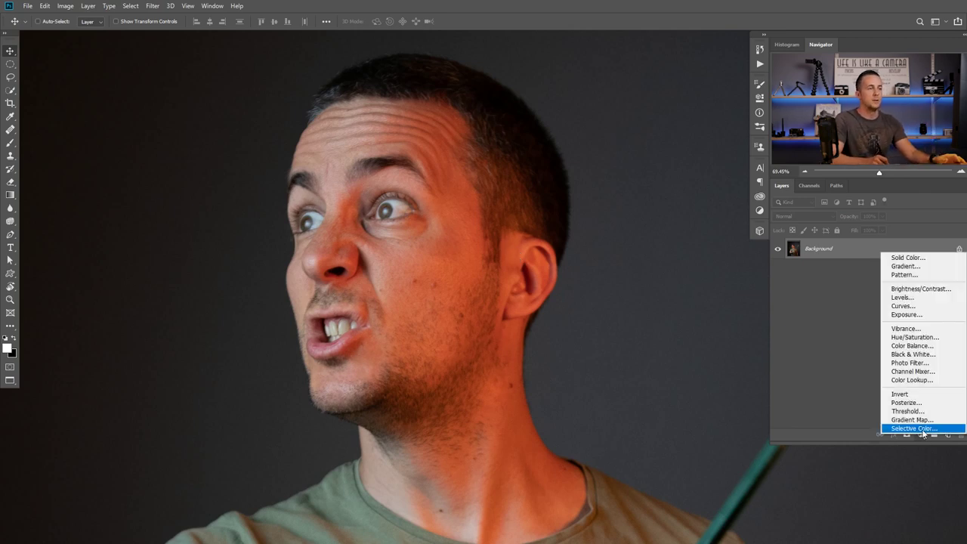
click(904, 307)
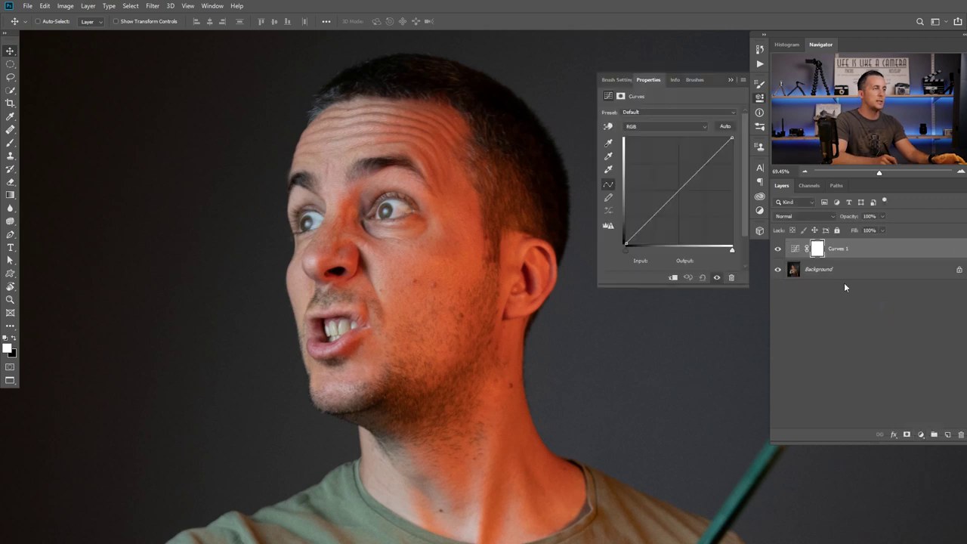
click(674, 193)
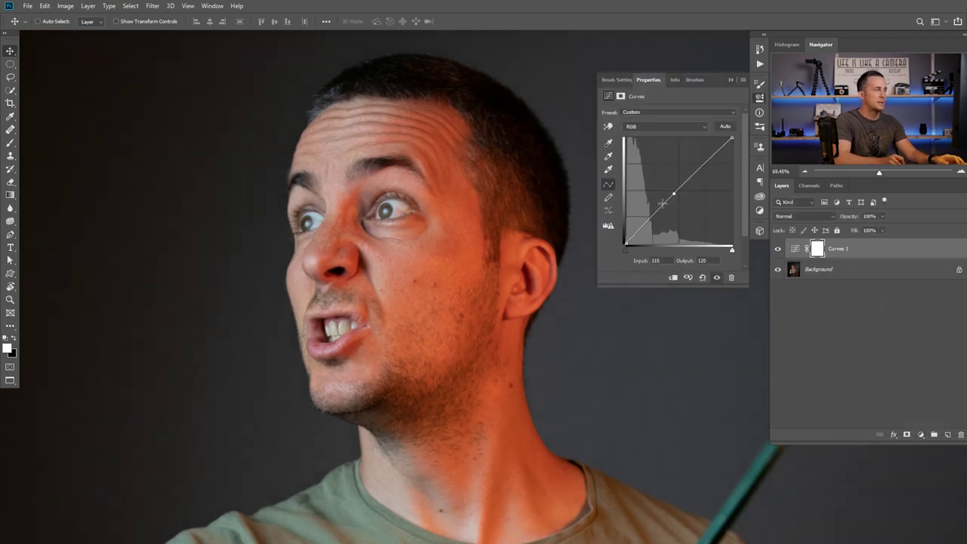
drag(673, 195, 680, 258)
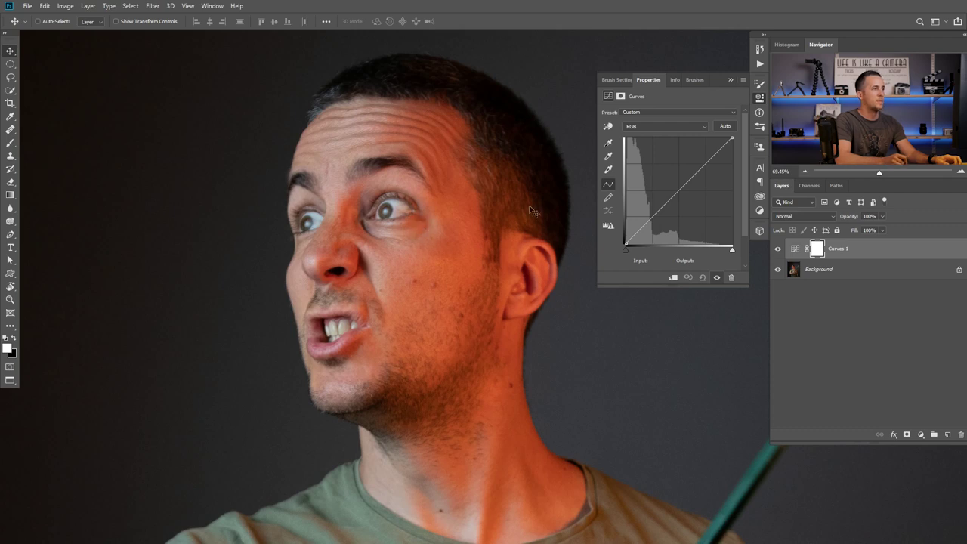
drag(675, 195, 662, 173)
key(ctrl)
key(ctrl+i)
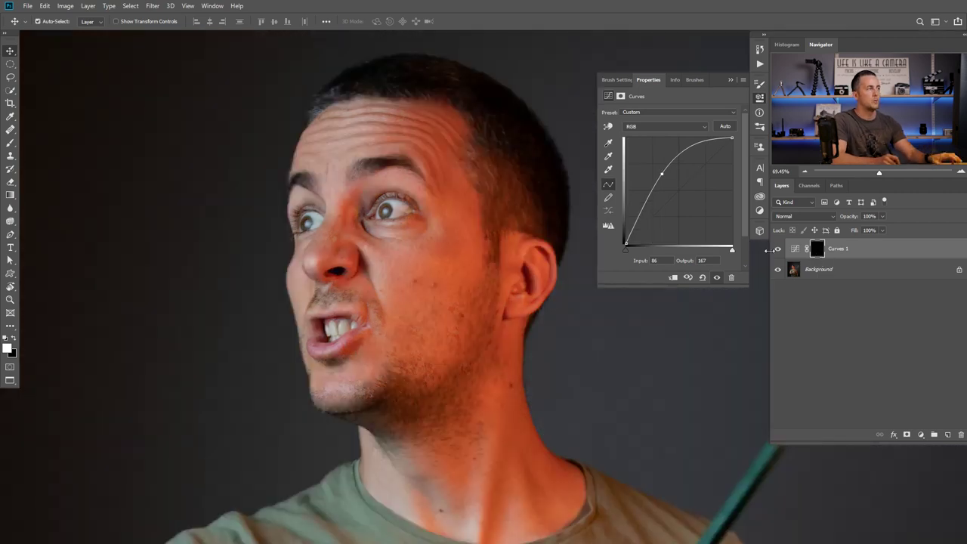
Paint white on the Curves mask with a soft 20 px brush at 5% opacity to lighten the dark creases below the nearer eye.
scroll(414, 225, up, 2)
key(b)
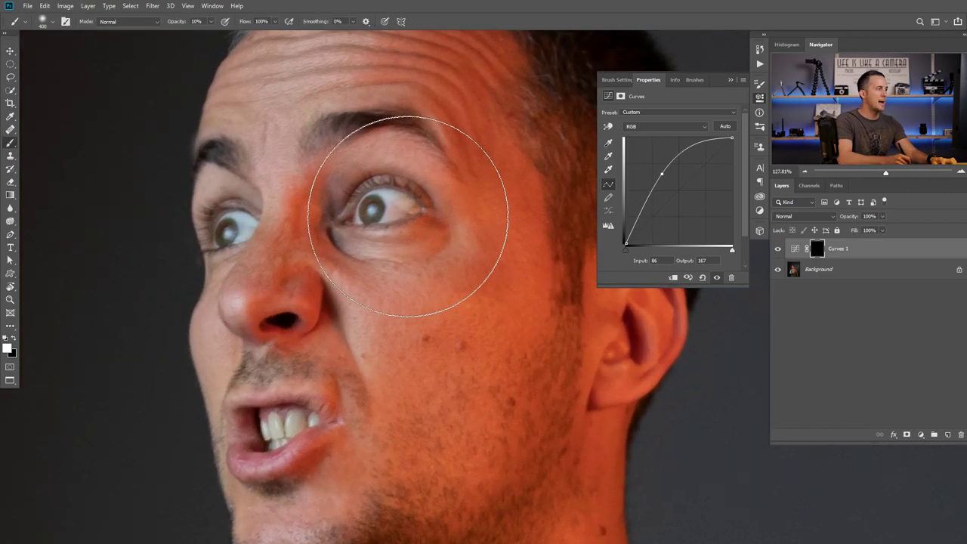
key(bracketleft)
key(bracketleft)
key(bracketleft)
key(bracketleft)
key(bracketleft)
key(bracketleft)
key(bracketleft)
key(bracketleft)
key(bracketleft)
key(bracketleft)
key(bracketleft)
key(bracketleft)
key(bracketleft)
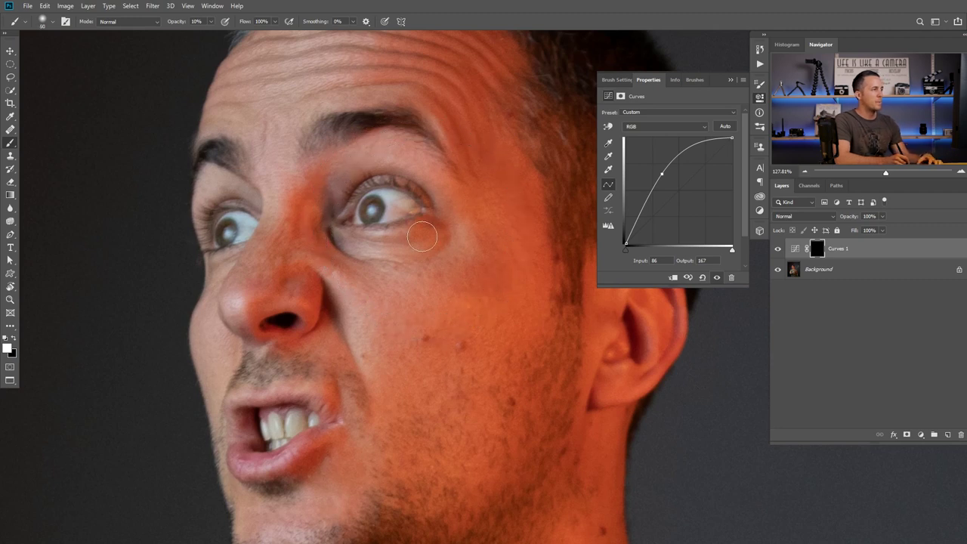
key(0)
key(5)
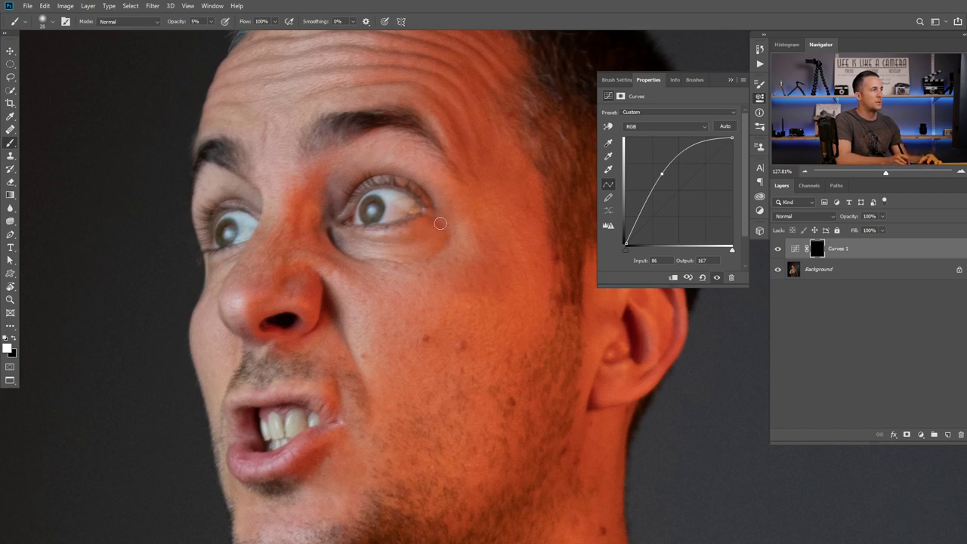
key(bracketleft)
key(bracketright)
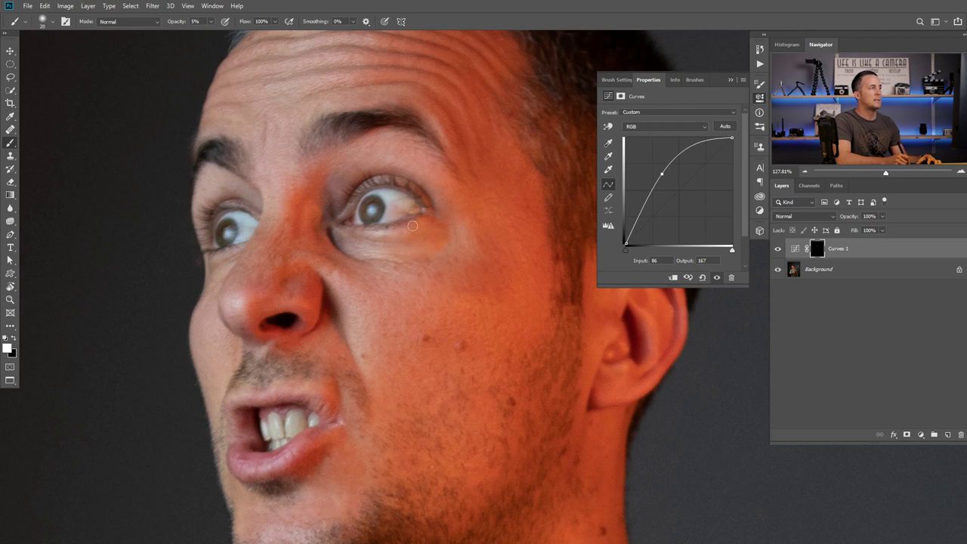
scroll(411, 224, down, 3)
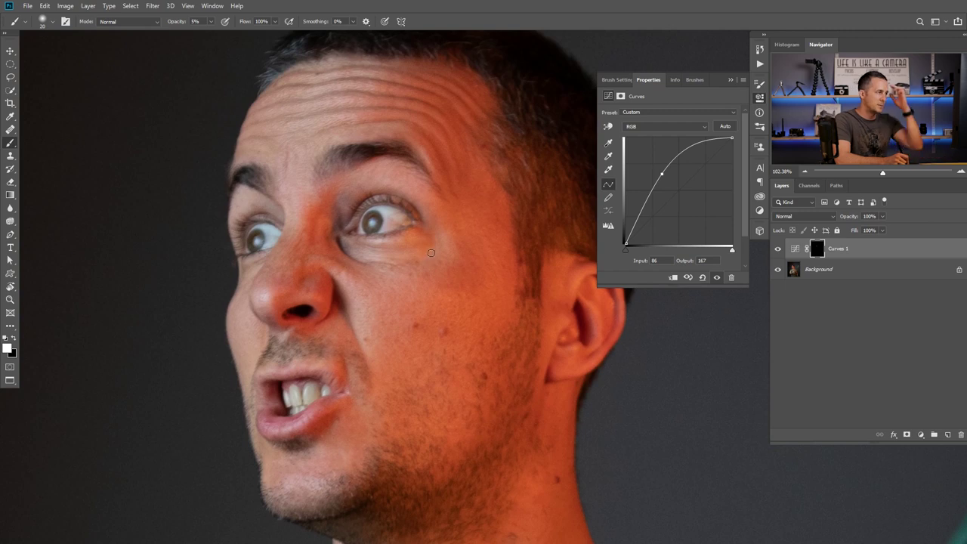
scroll(430, 243, up, 2)
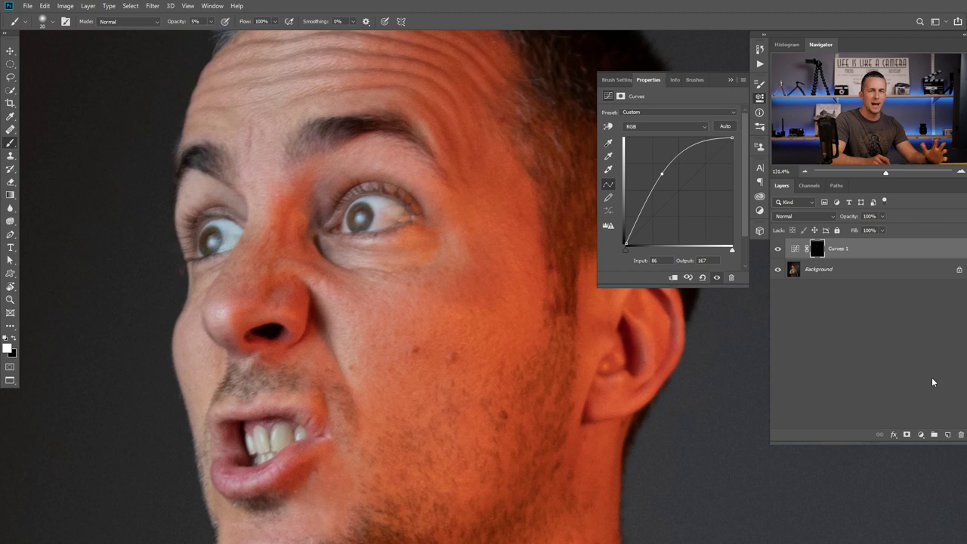
Add a Black & White adjustment layer above the Curves layer and reselect the Curves layer's mask.
click(920, 434)
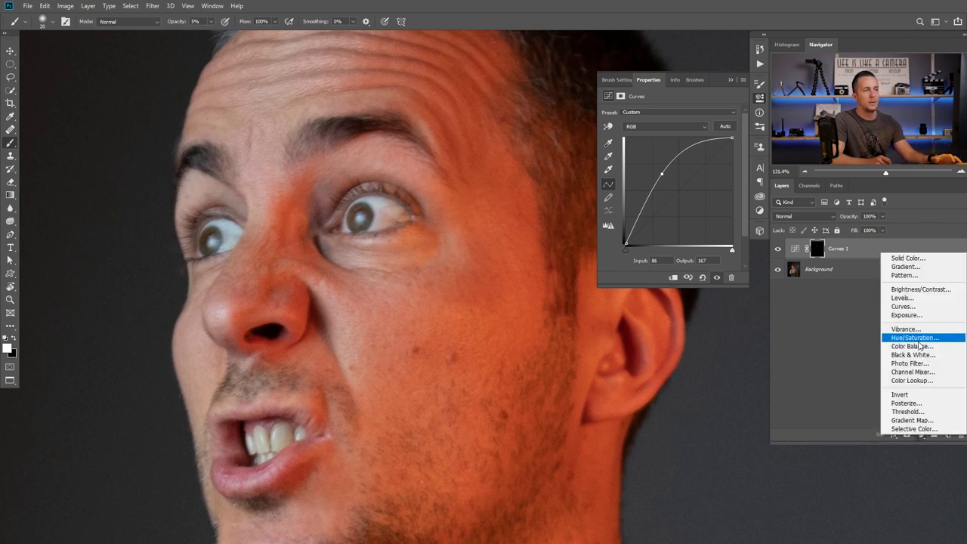
click(916, 354)
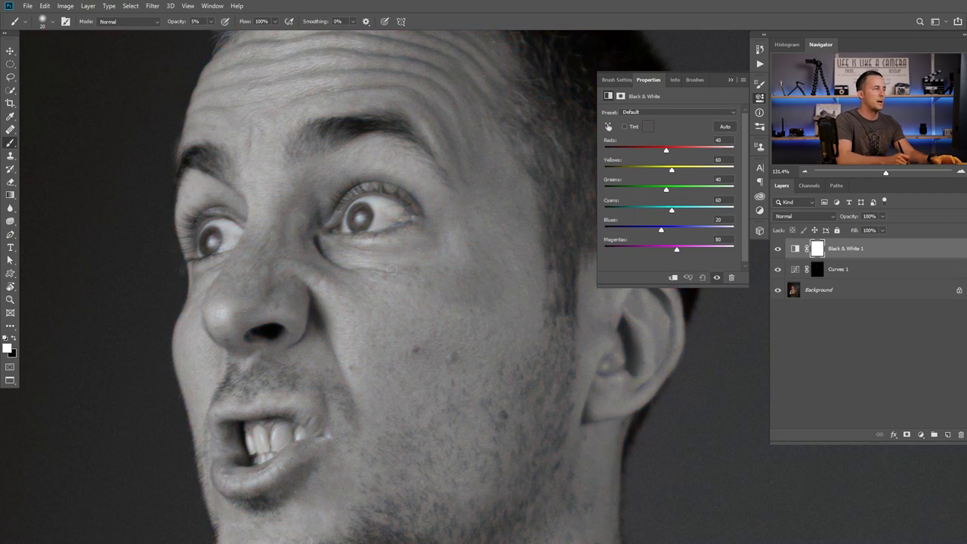
click(817, 272)
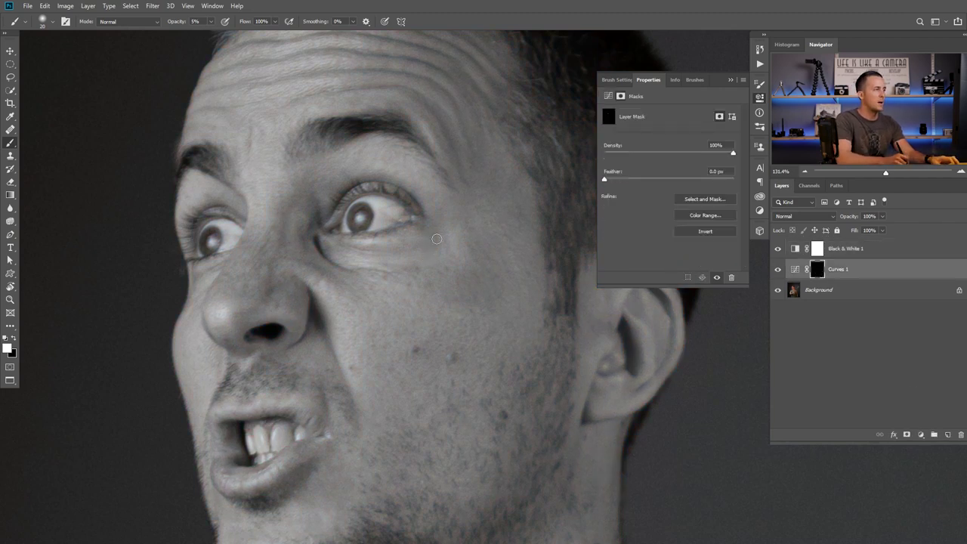
Lighten the fine dark lines around the nearer eye's outer corner on the Curves mask, using brush sizes from 10 to 25 px.
key(bracketleft)
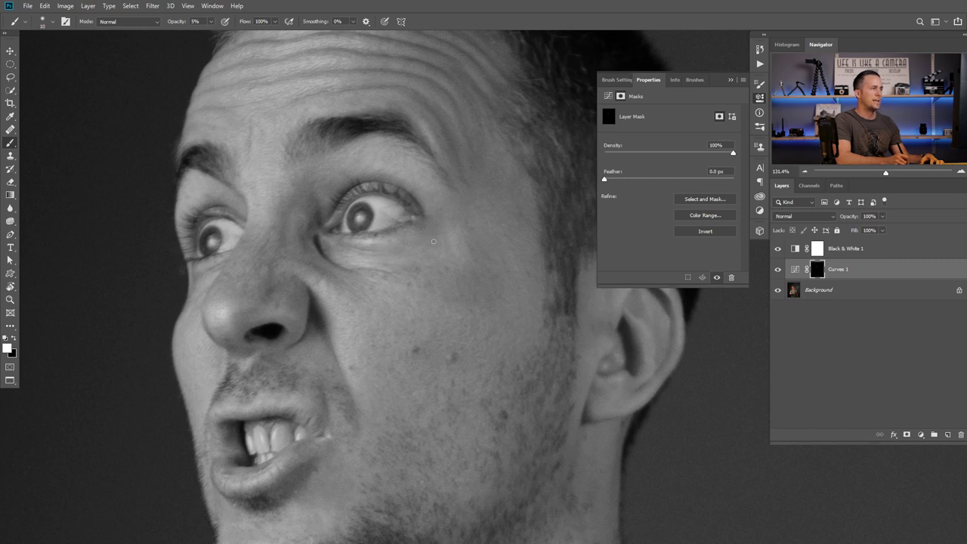
key(bracketright)
key(bracketright)
key(bracketright)
key(bracketright)
scroll(479, 280, down, 4)
drag(466, 293, 377, 261)
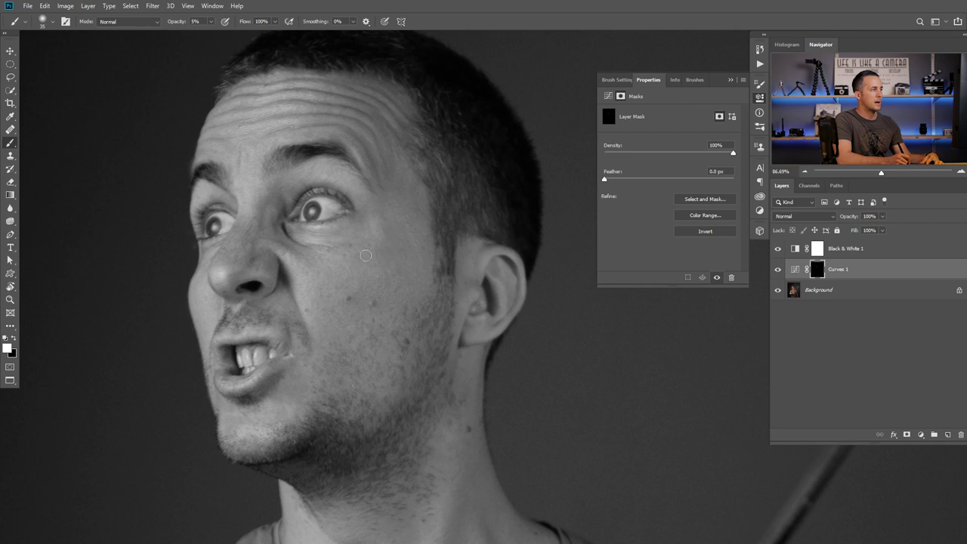
Lighten the dark patches on the upper cheek below the eye's outer corner on the Curves mask, enlarging the brush to 20 px.
scroll(374, 241, up, 2)
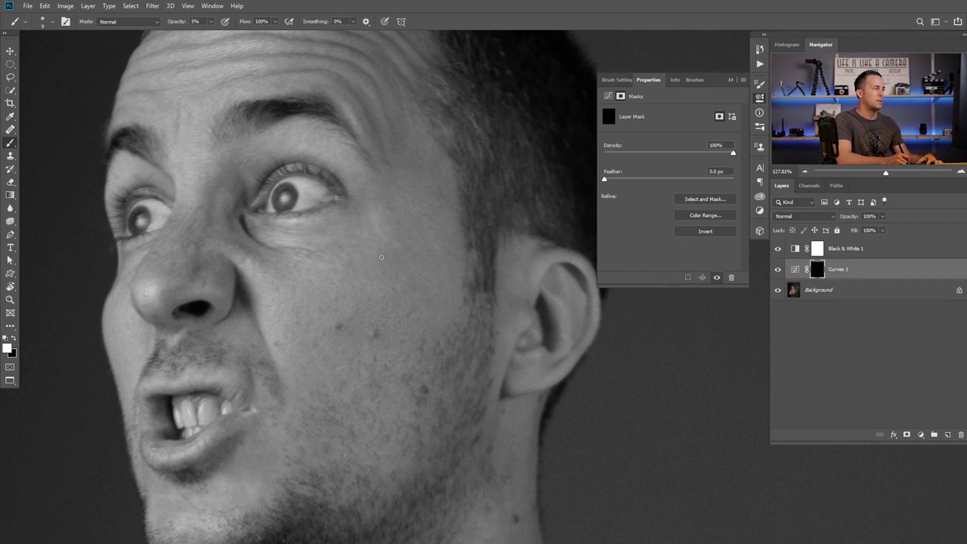
key(])
key(])
key(])
key(])
key(])
key(])
key(])
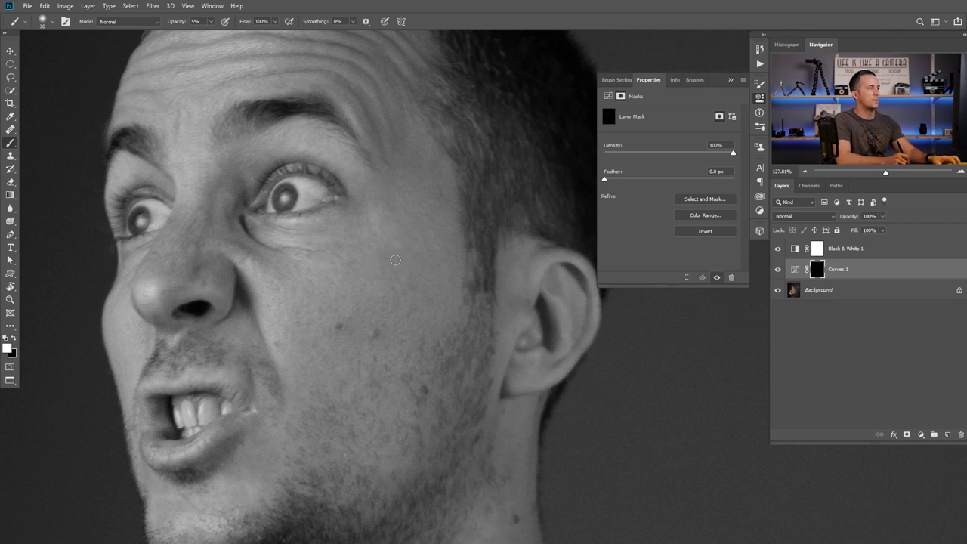
Blend the remaining shadows between the eye bag and cheek on the Curves mask with a 20–25 px brush at 5% opacity.
scroll(395, 260, down, 5)
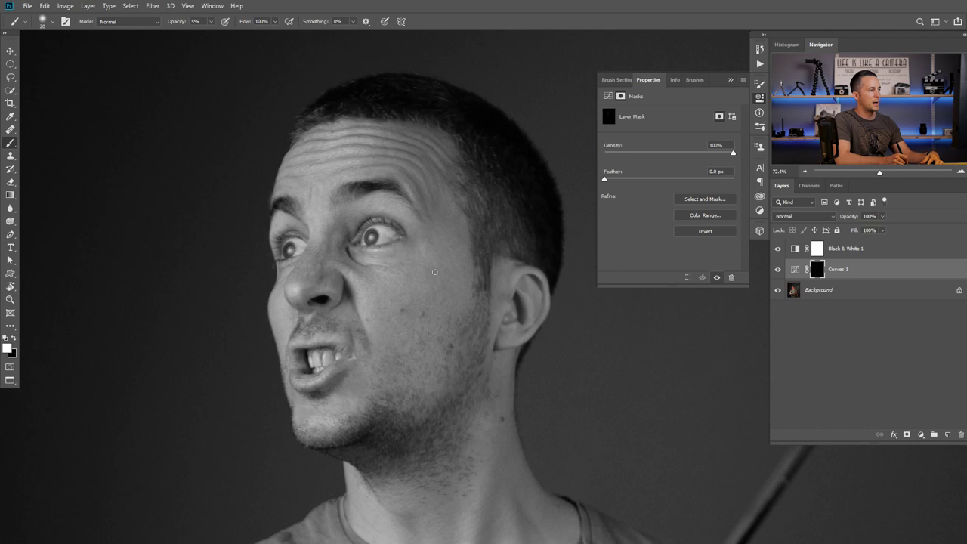
key(bracketright)
key(bracketright)
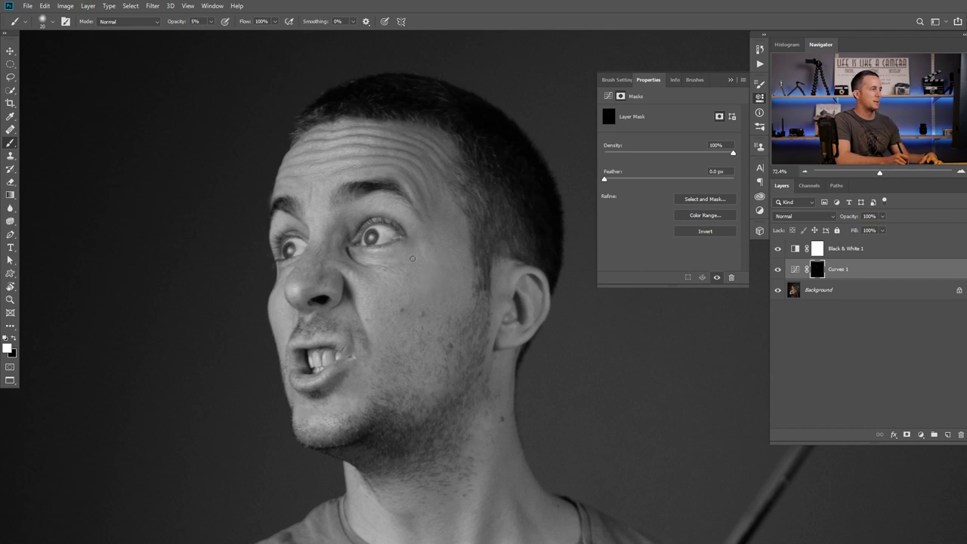
scroll(389, 267, up, 5)
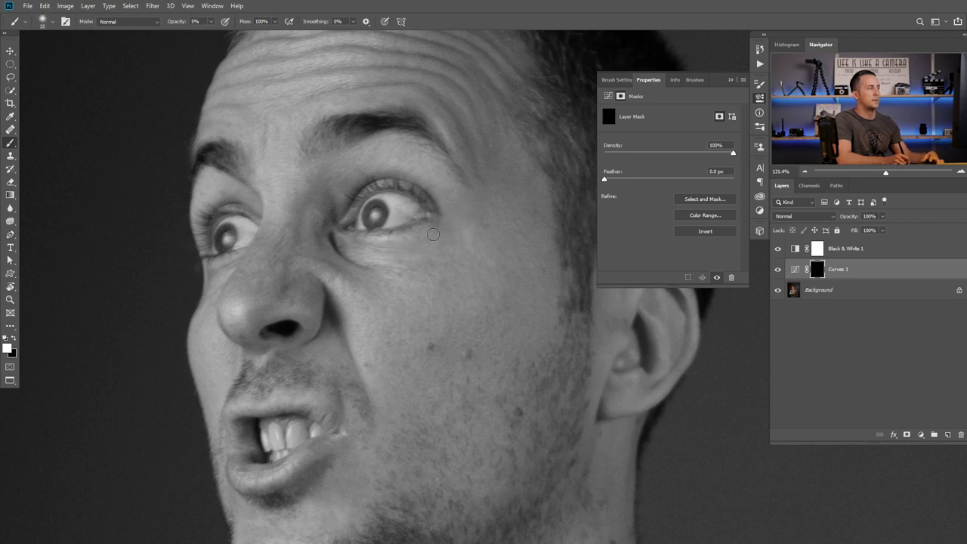
Compare the face with the Curves layer hidden and shown to check the under-eye dodging.
drag(462, 253, 400, 256)
drag(460, 300, 404, 265)
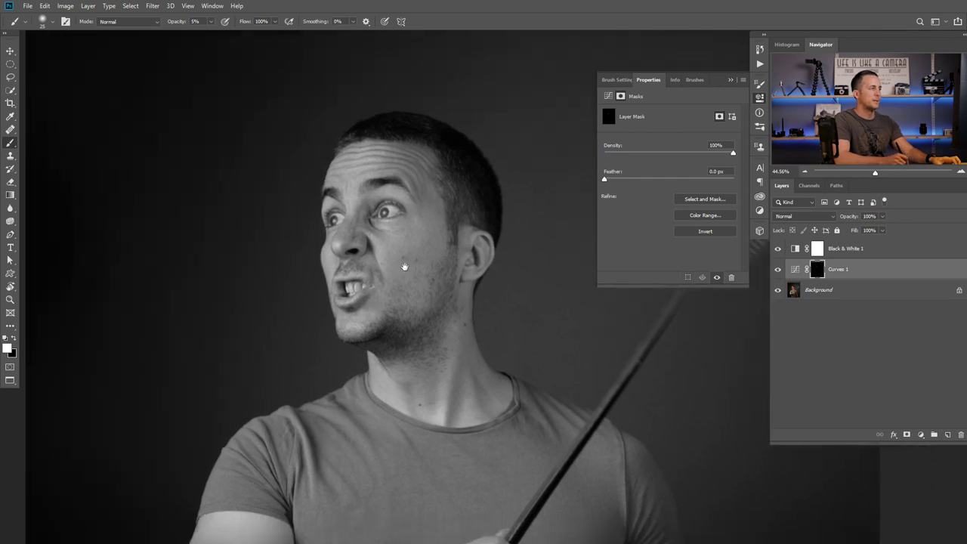
click(778, 269)
click(777, 269)
drag(410, 208, 456, 221)
click(777, 273)
click(778, 269)
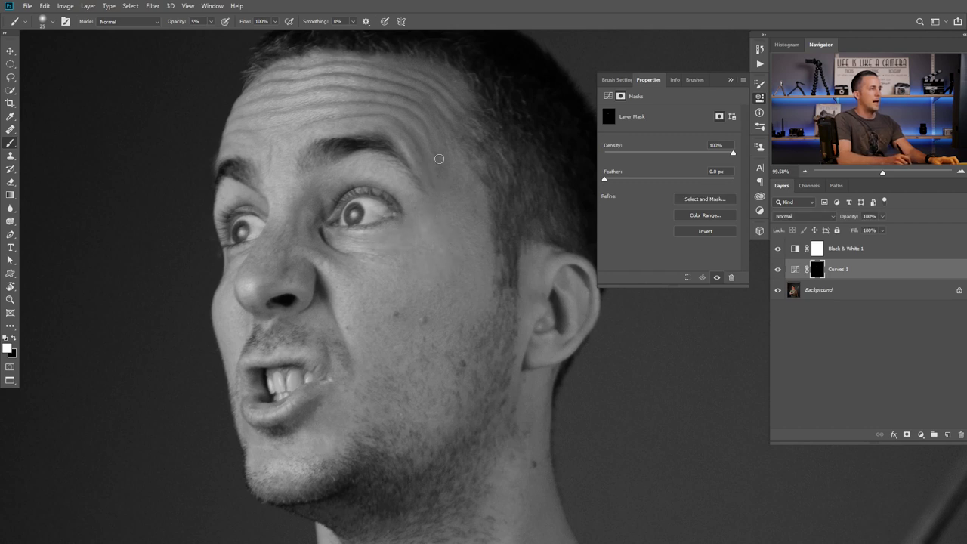
Hide the Black & White layer and add a Hue/Saturation adjustment above the Curves layer with Saturation at -45.
click(777, 248)
scroll(398, 221, up, 3)
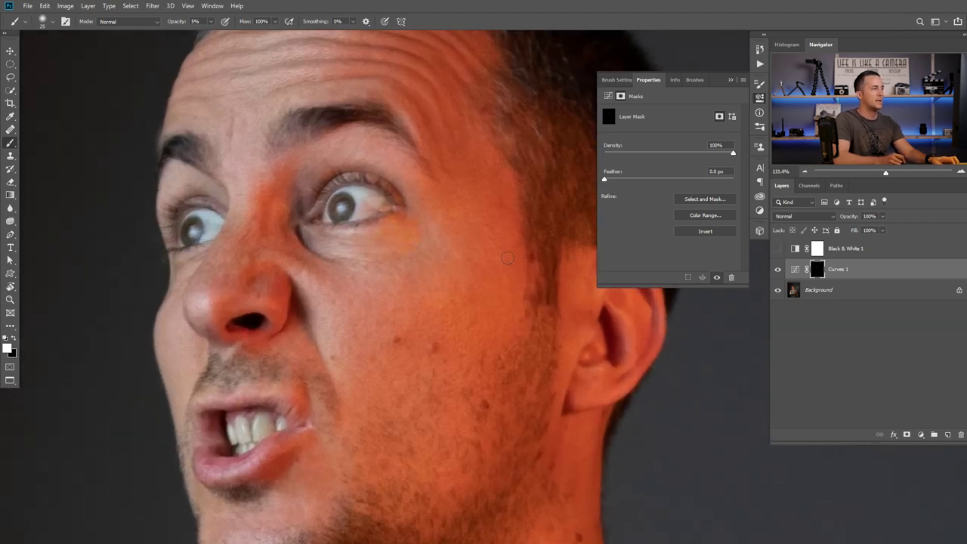
click(920, 435)
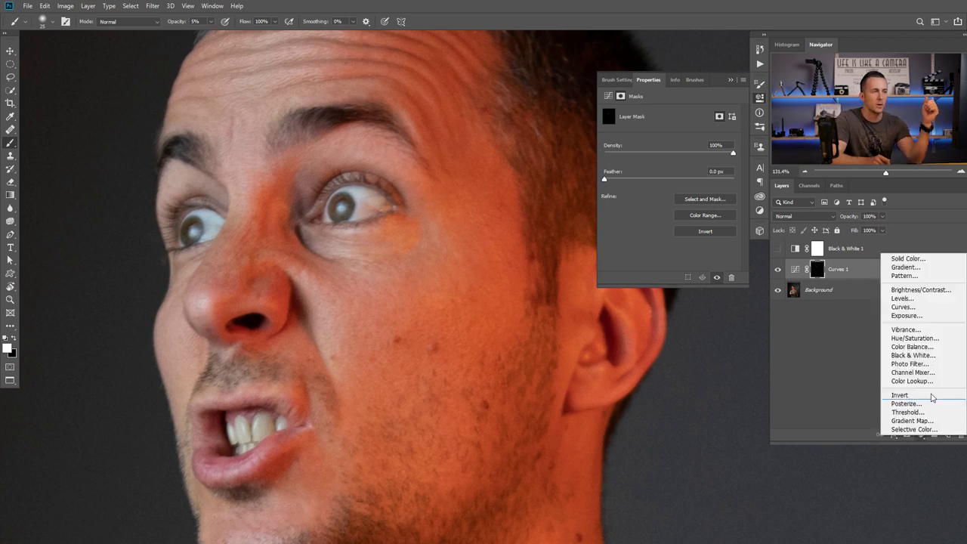
click(915, 339)
drag(669, 172, 653, 173)
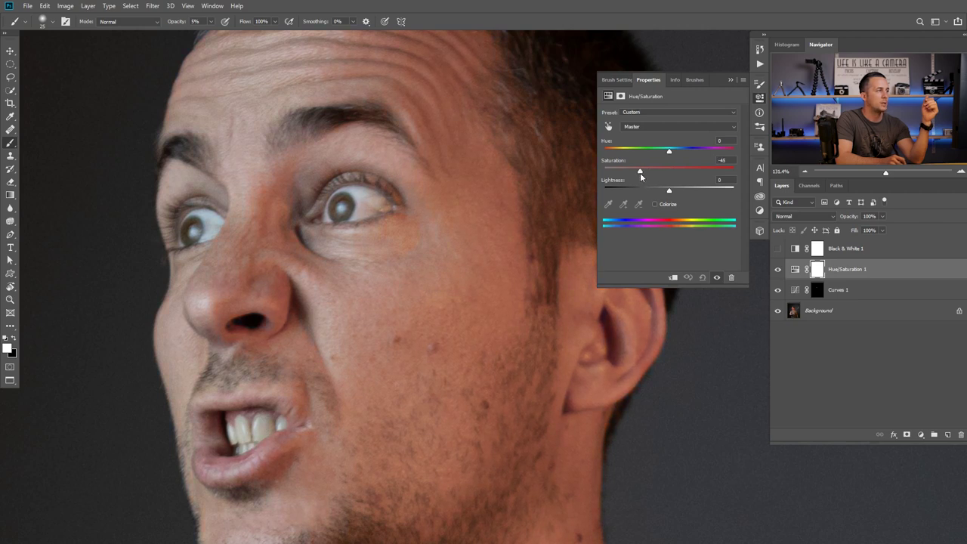
Invert the Hue/Saturation mask to black and paint white at 10% opacity to desaturate the orange patch under the nearer eye.
click(816, 269)
key(ctrl+i)
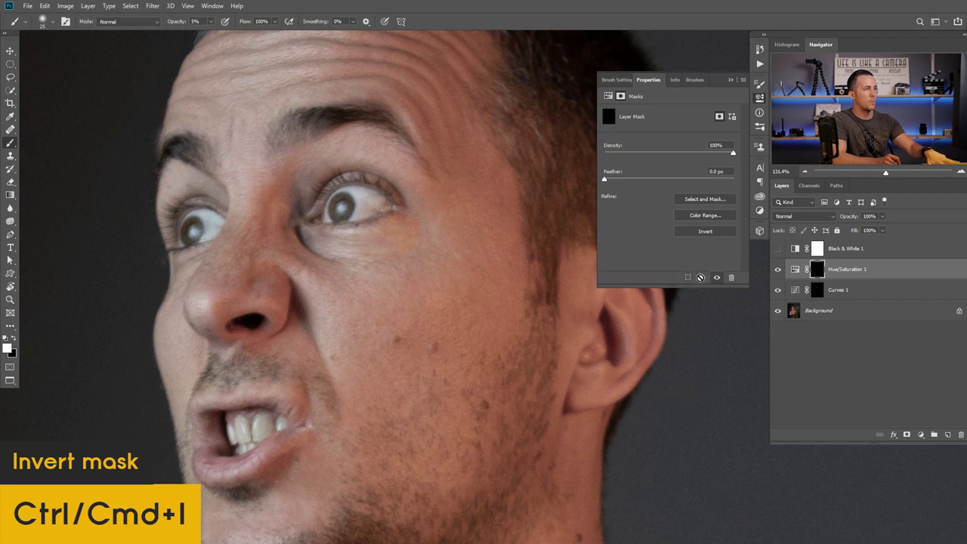
scroll(373, 225, up, 2)
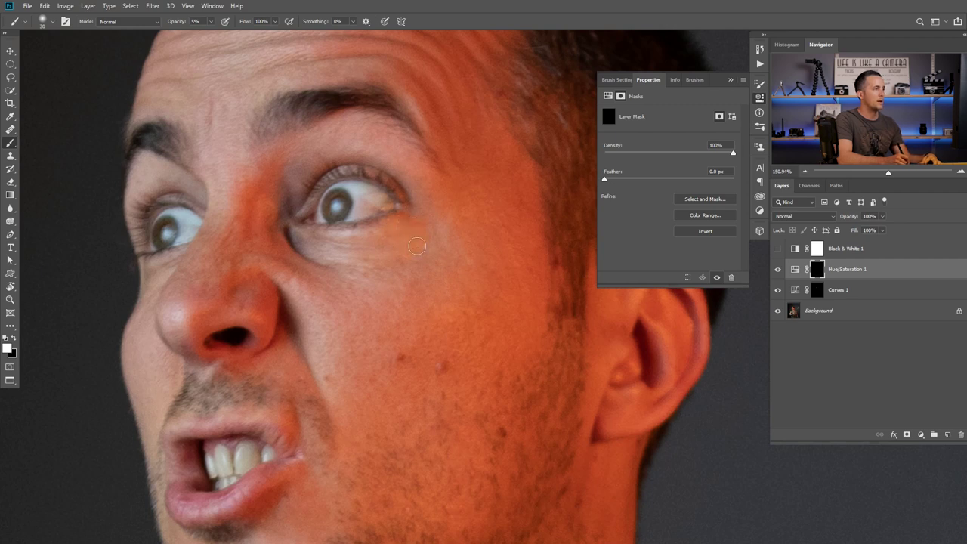
key(1)
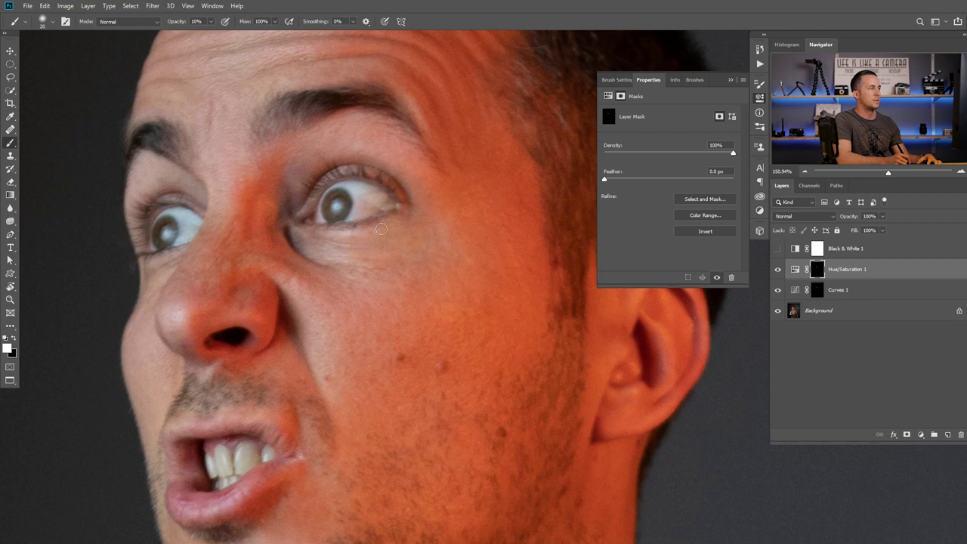
scroll(358, 243, down, 2)
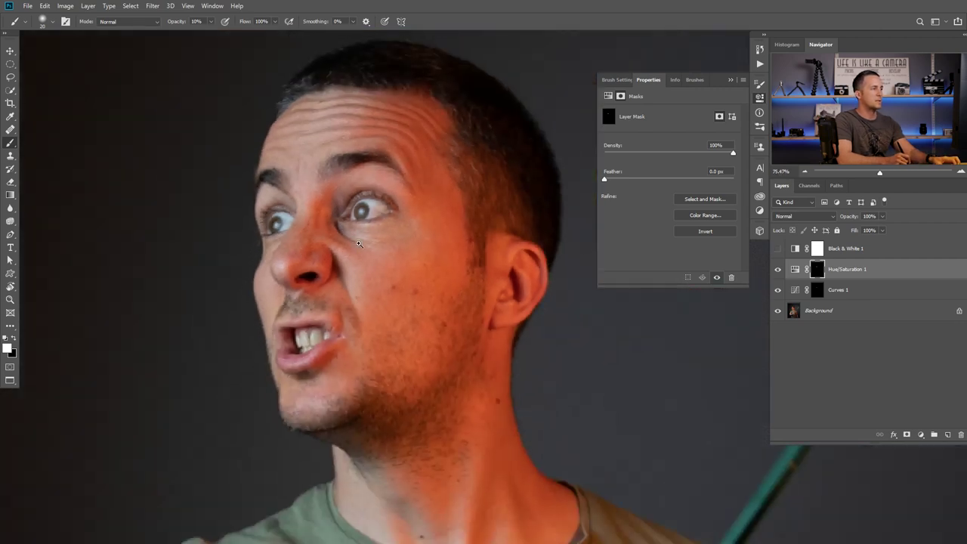
scroll(374, 250, down, 2)
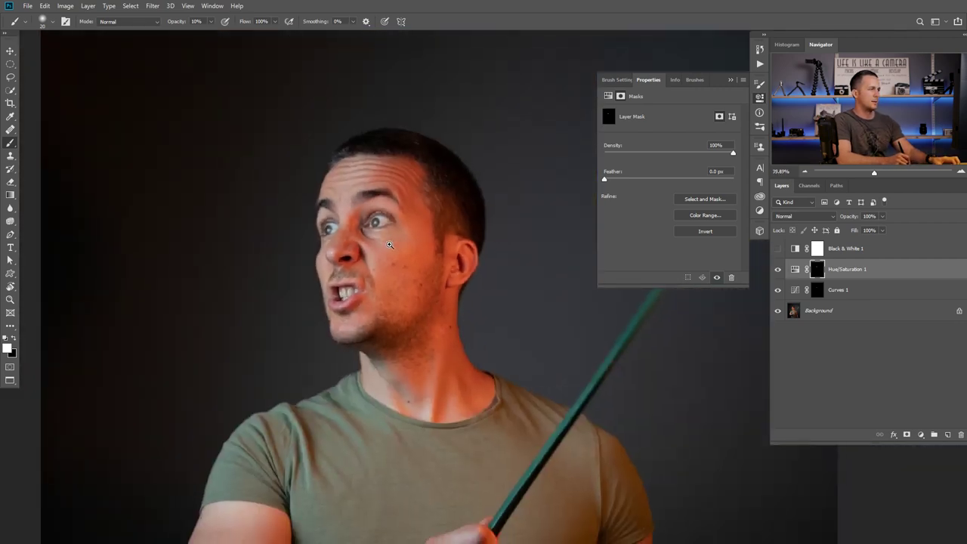
scroll(386, 254, up, 3)
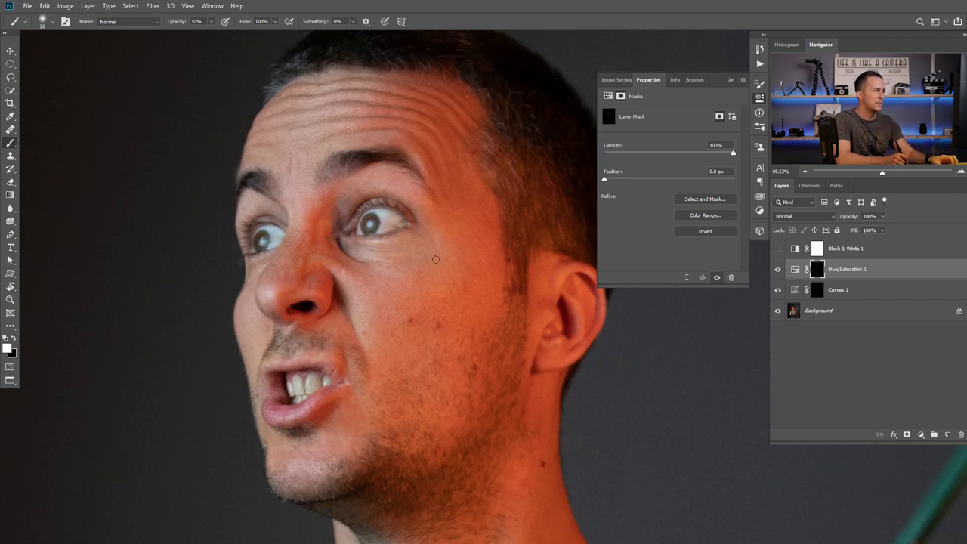
scroll(435, 250, up, 1)
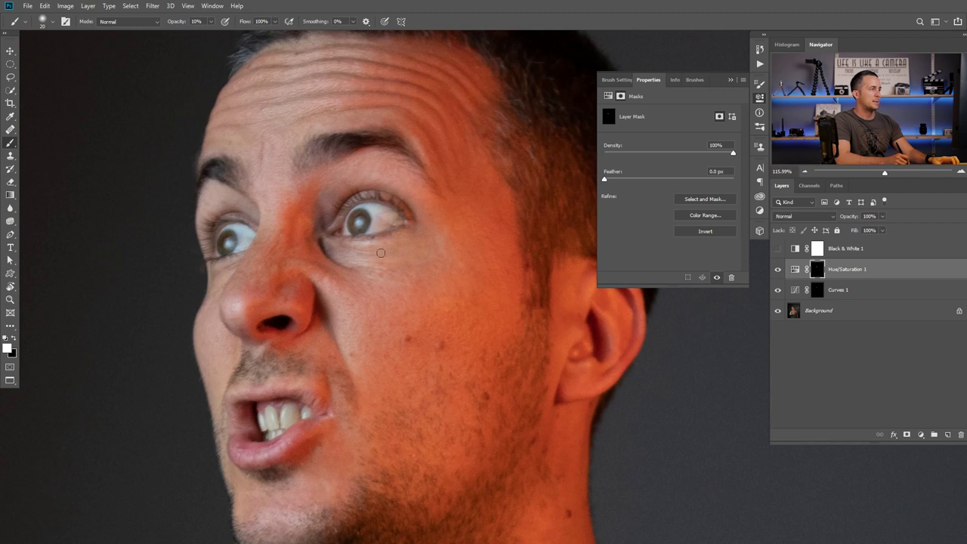
Compare the portrait with the Hue/Saturation and Curves layers hidden and shown, and examine the retouched face at several viewing distances.
scroll(408, 264, down, 4)
drag(778, 270, 778, 287)
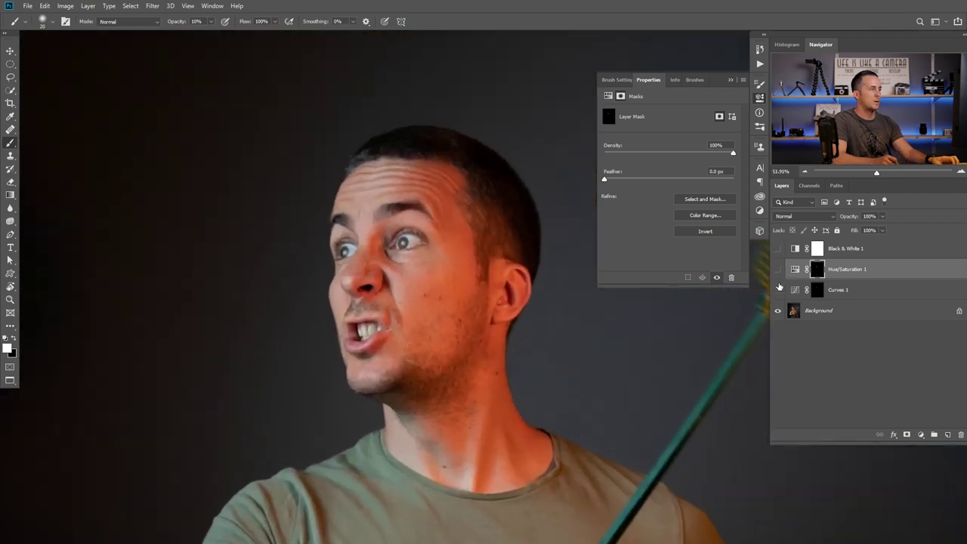
click(779, 287)
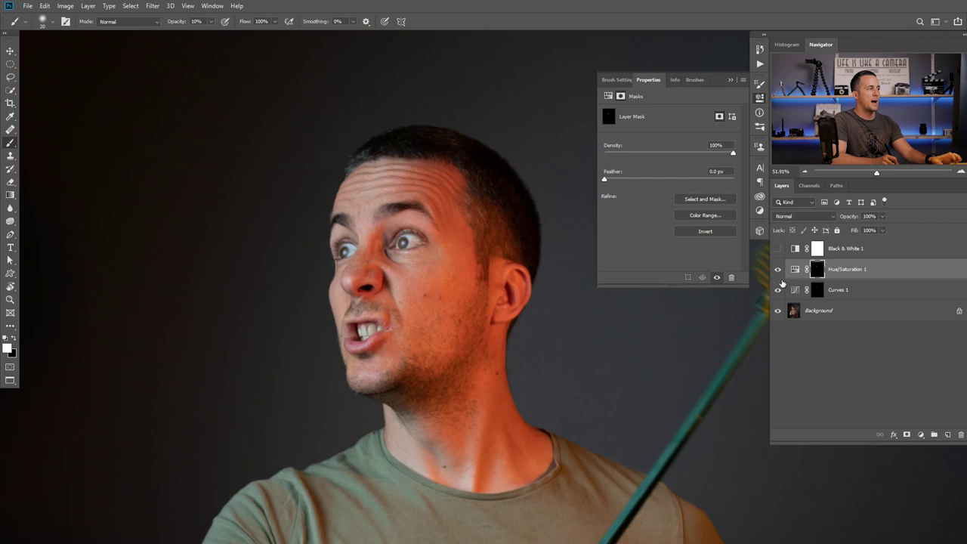
click(778, 269)
click(779, 269)
drag(778, 270, 778, 289)
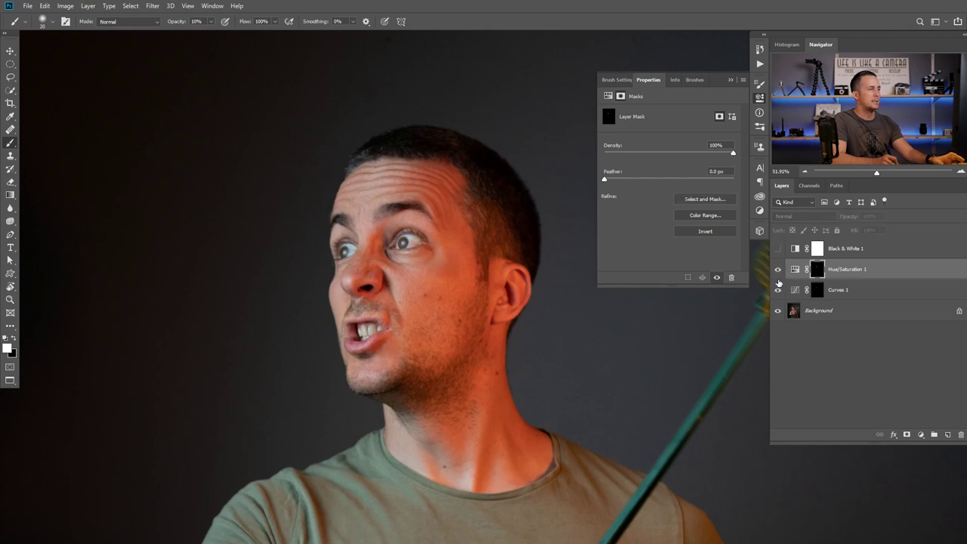
scroll(426, 258, up, 3)
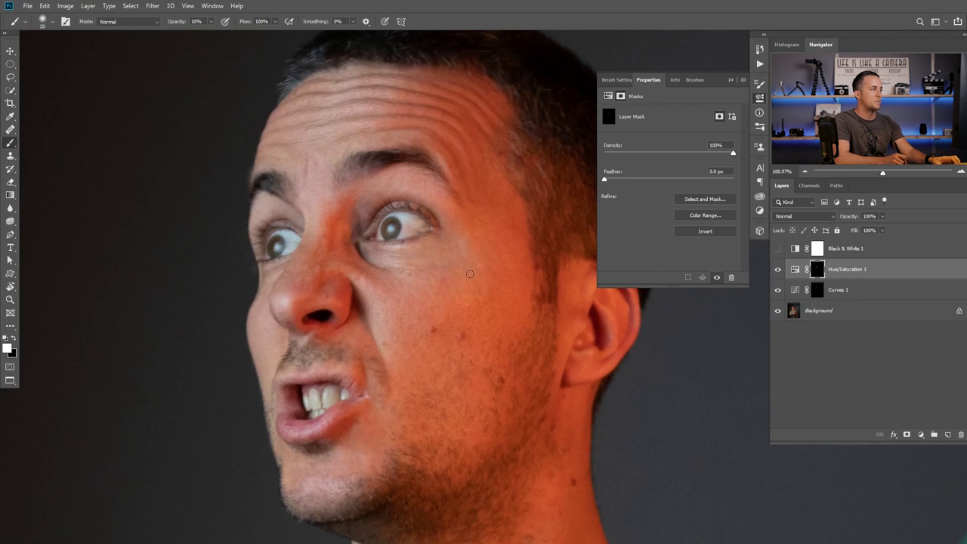
scroll(469, 274, down, 6)
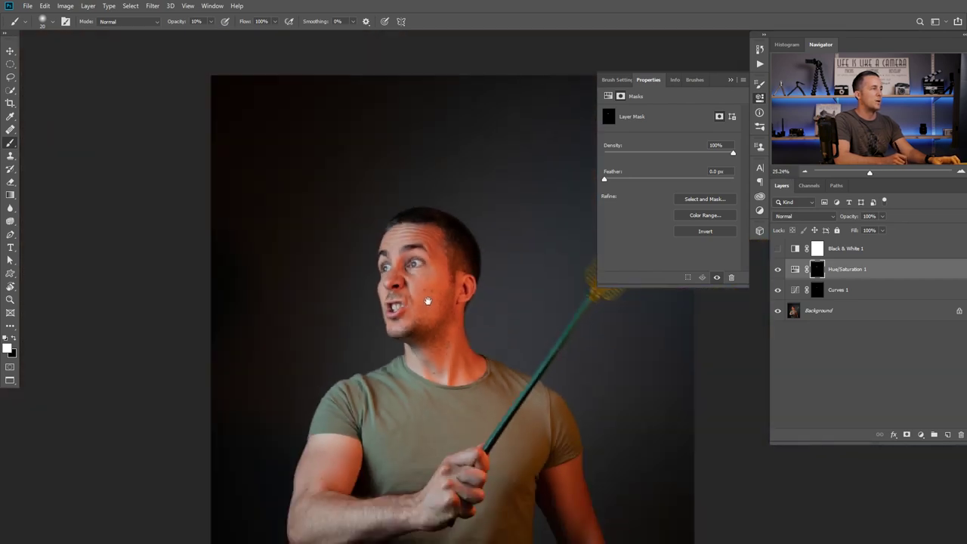
drag(428, 301, 422, 255)
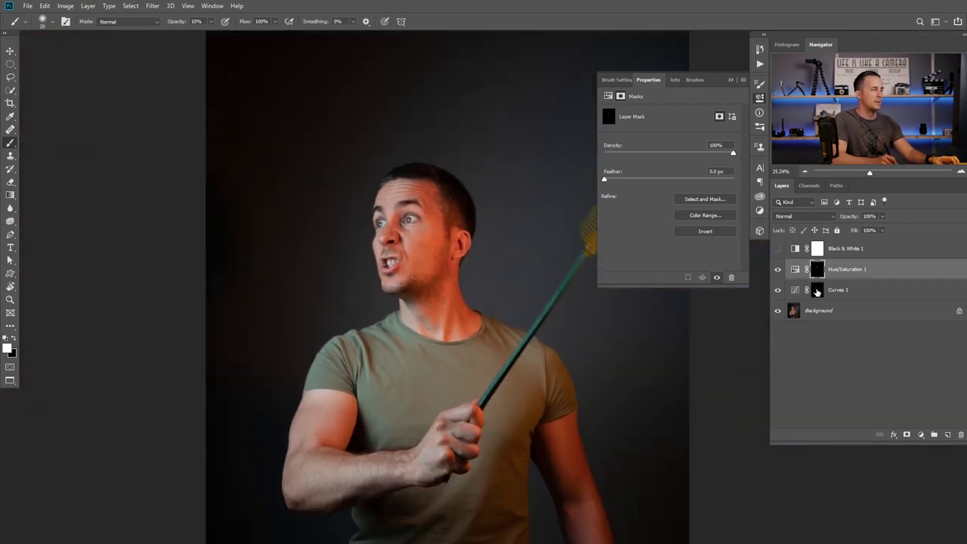
scroll(409, 220, down, 2)
scroll(423, 204, up, 4)
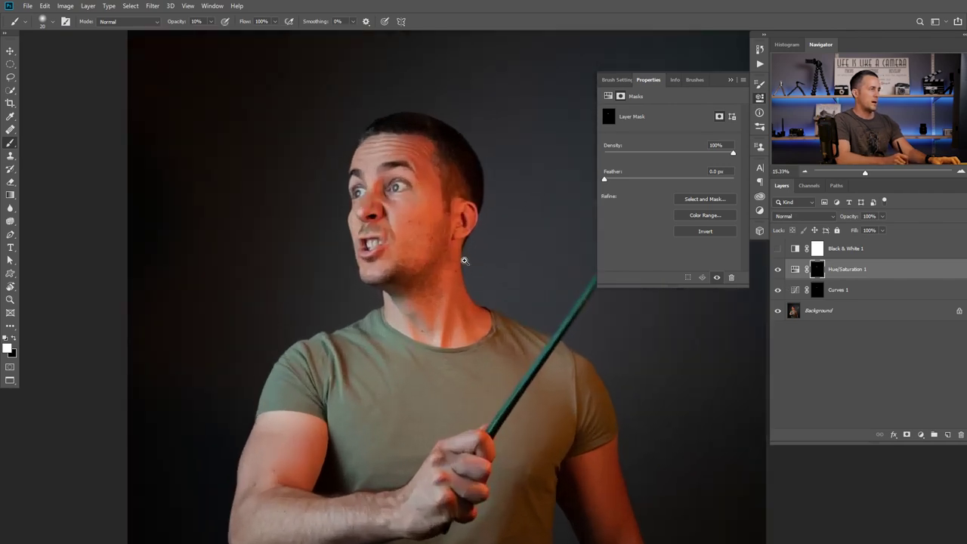
scroll(428, 200, up, 4)
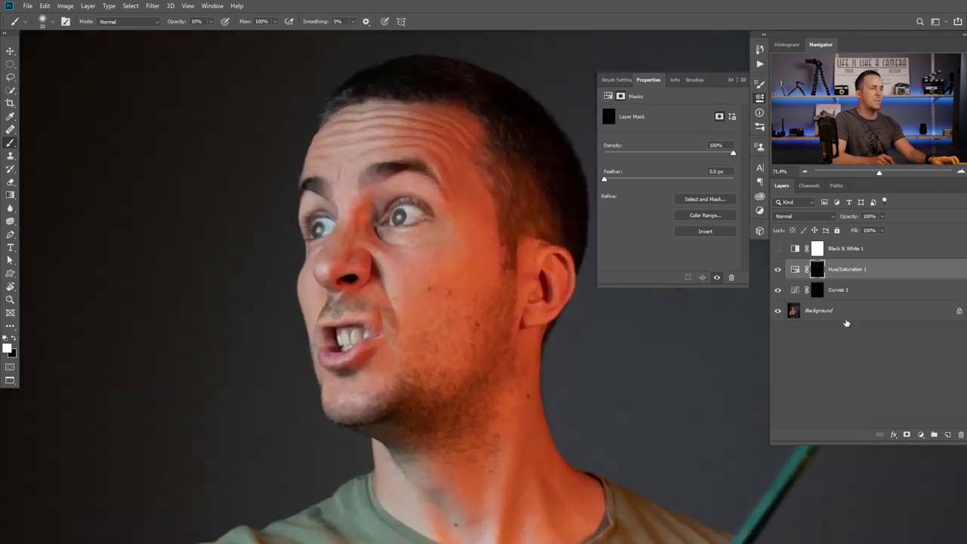
Add a darkening Curves layer above the Hue/Saturation layer with input 157 and output 112, and invert its mask to black.
click(921, 434)
click(897, 308)
drag(685, 186, 690, 197)
key(ctrl+i)
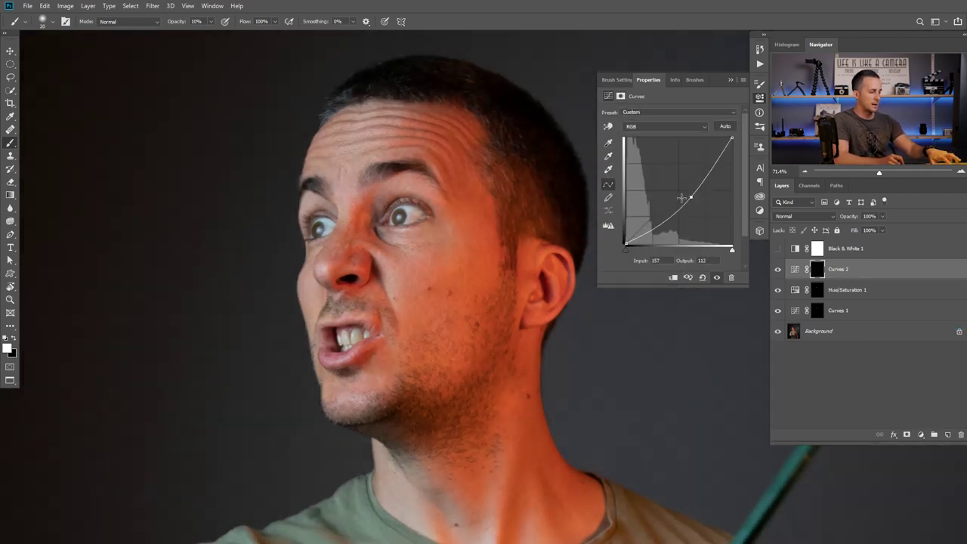
Prepare the brush for the new Curves mask with a size of 80 px and 5% opacity.
key(])
key(])
key(])
key(])
key(])
key(])
key(])
key(])
key(])
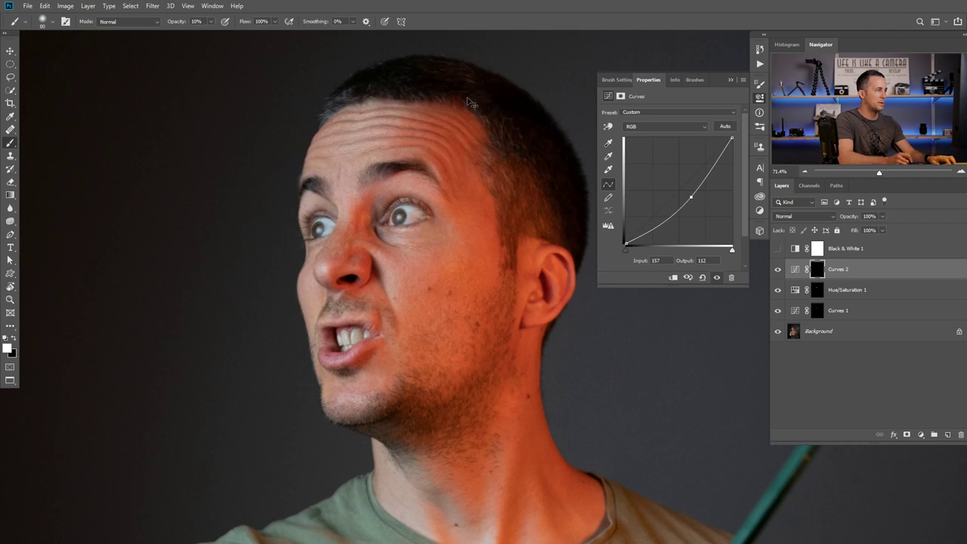
key(0)
key(5)
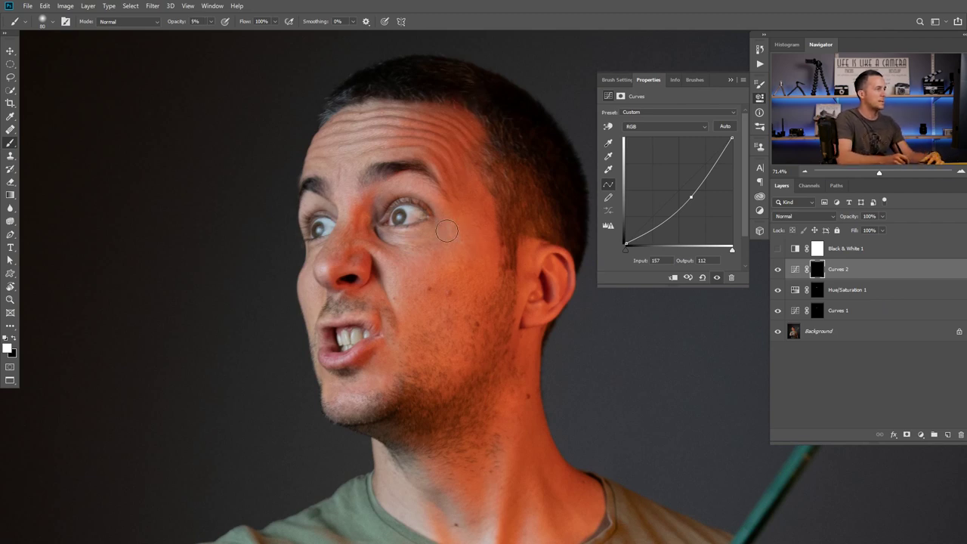
Set the upper Curves layer to Luminosity blending and paint white on its mask over the bright cheek with a 70 px brush.
click(802, 216)
click(785, 458)
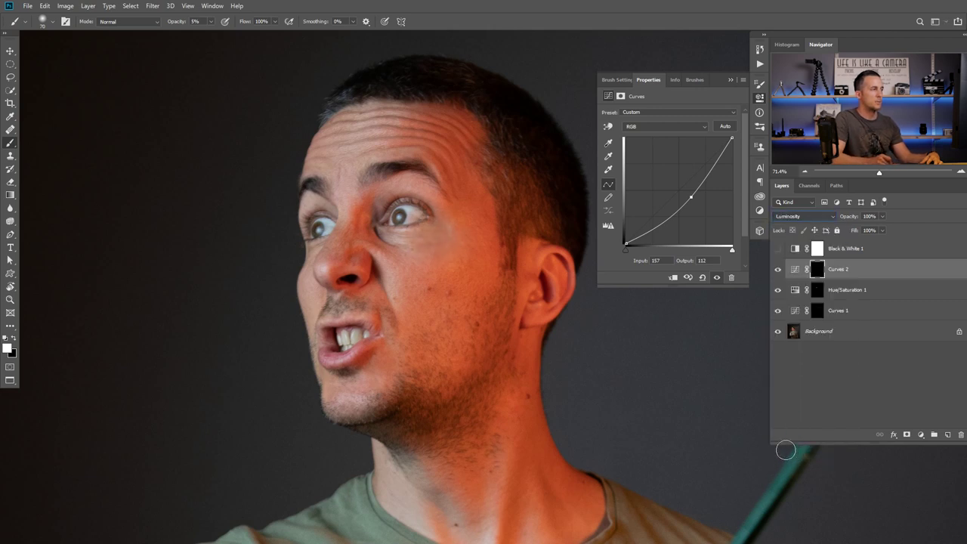
click(816, 269)
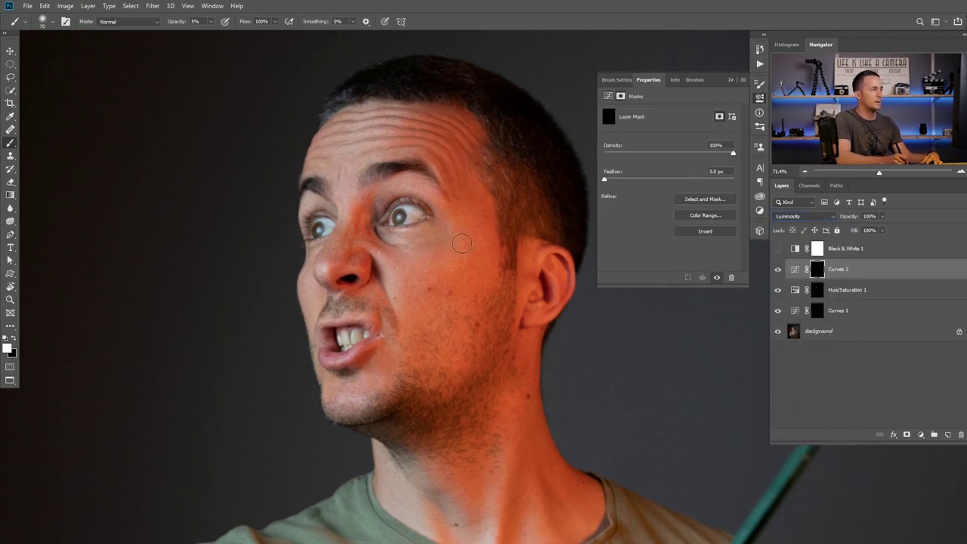
drag(458, 290, 686, 278)
Soften the upper Curves layer's darkening to input 145 and output 118, and collapse its settings.
click(795, 273)
drag(680, 186, 685, 195)
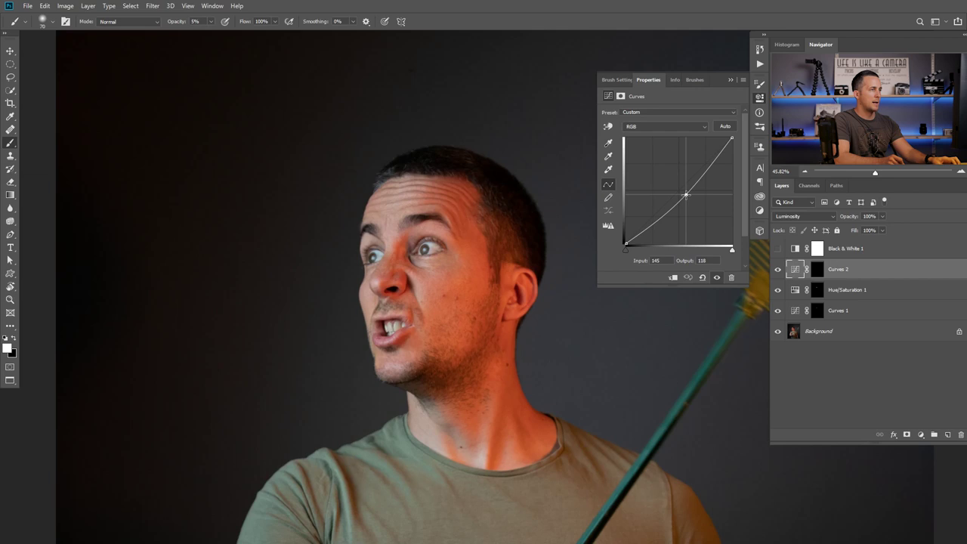
click(731, 80)
drag(579, 291, 553, 293)
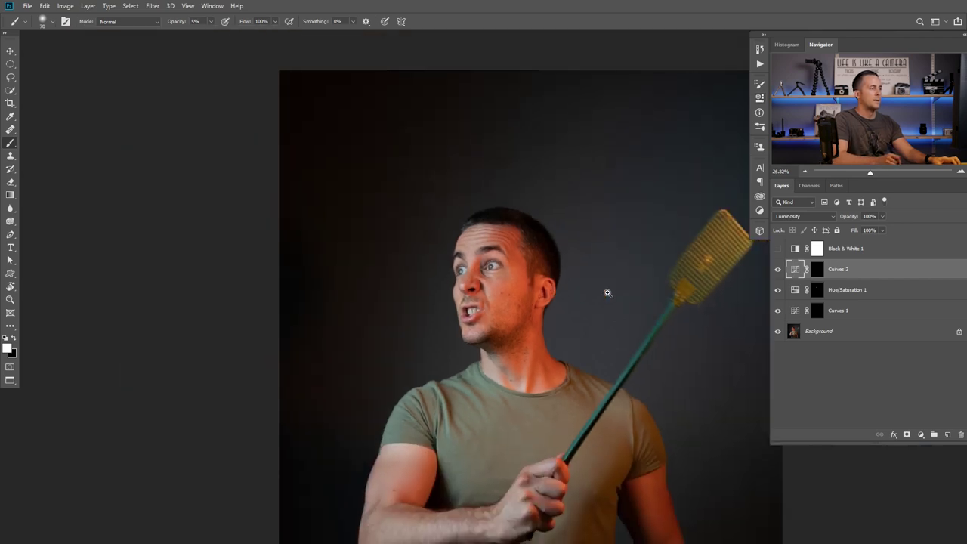
Unlock the Background layer and group it with the two Curves layers and the Hue/Saturation layer.
shift+click(815, 330)
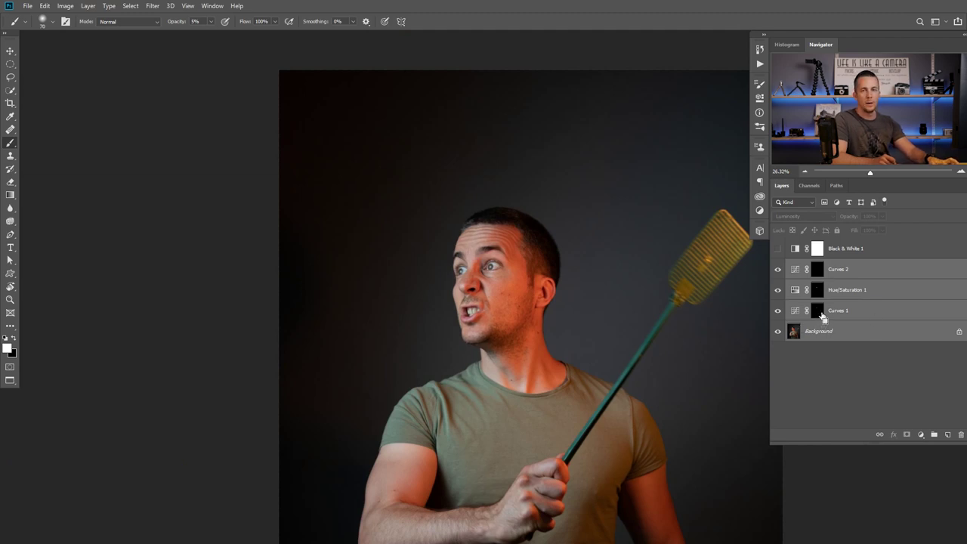
click(960, 333)
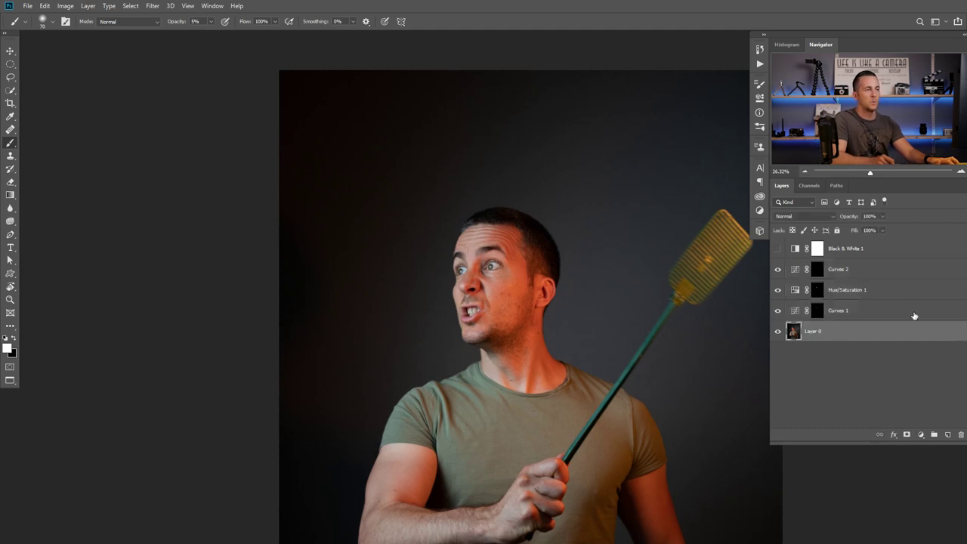
shift+click(821, 272)
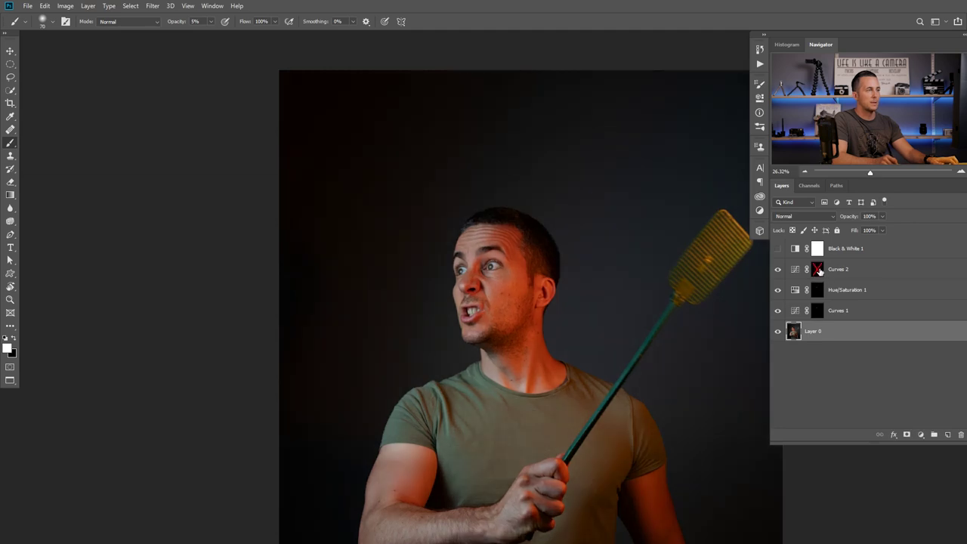
shift+click(819, 270)
shift+click(866, 276)
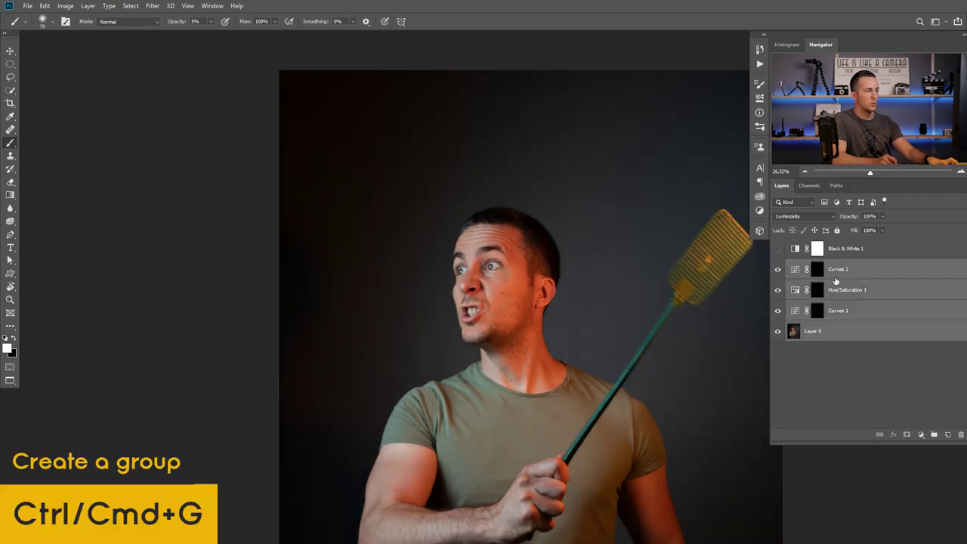
key(ctrl+g)
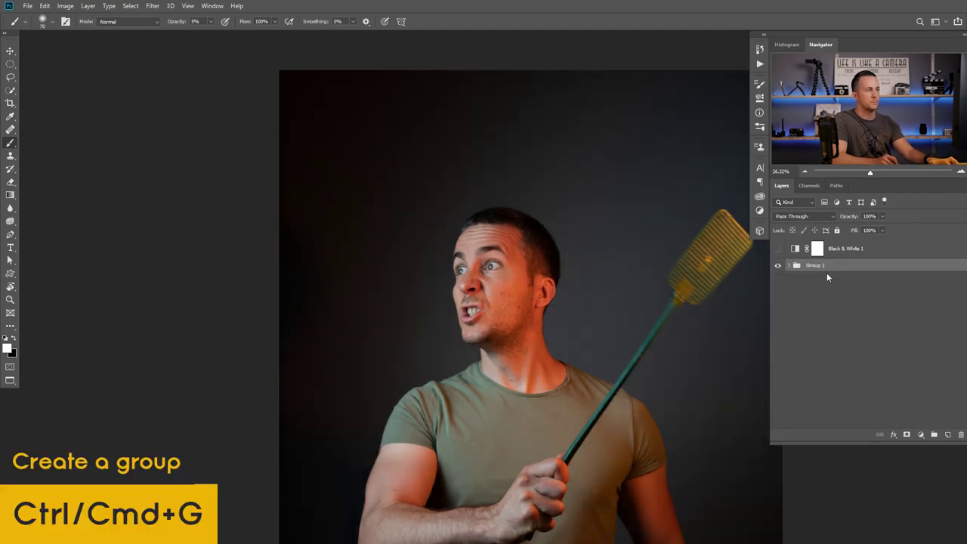
Rename the new group as Model and delete the hidden Black & White adjustment layer.
double_click(817, 265)
text(Model)
key(Return)
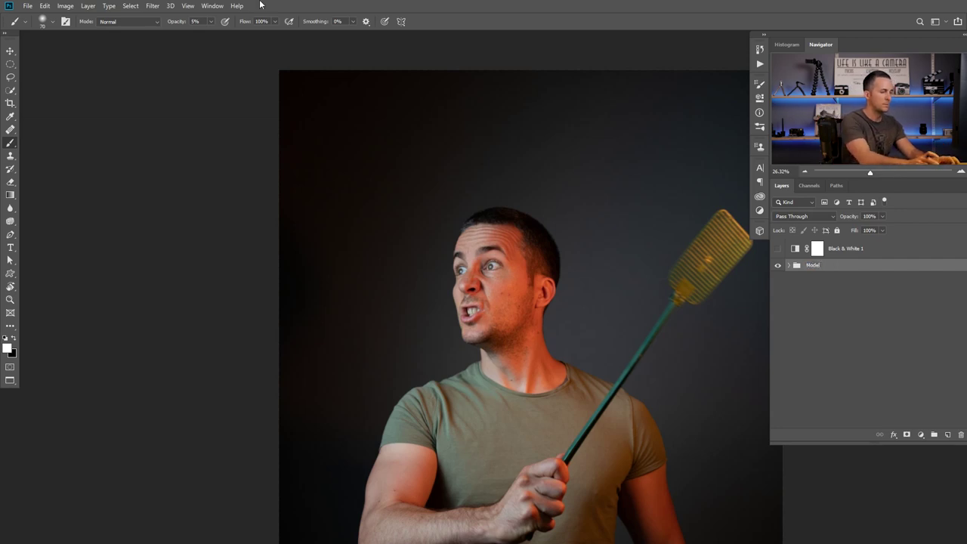
click(797, 250)
drag(795, 248, 961, 435)
Copy the fire picture from its own document and paste it above the Model group in the portrait.
scroll(516, 272, down, 3)
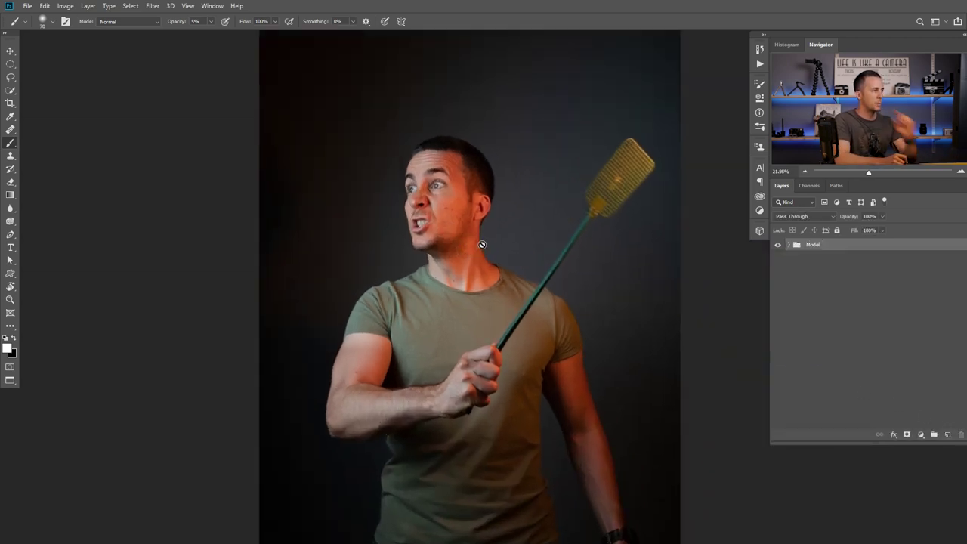
scroll(475, 239, down, 2)
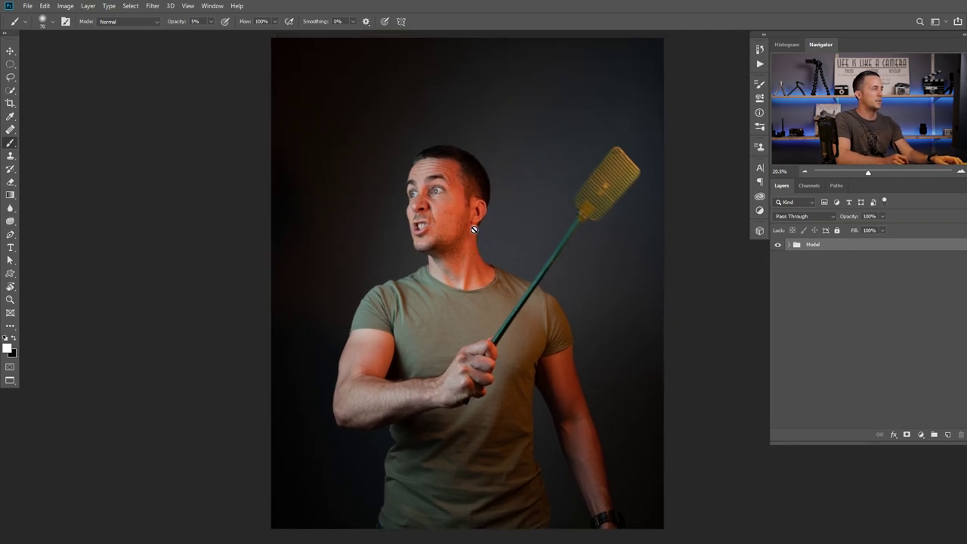
key(ctrl+Tab)
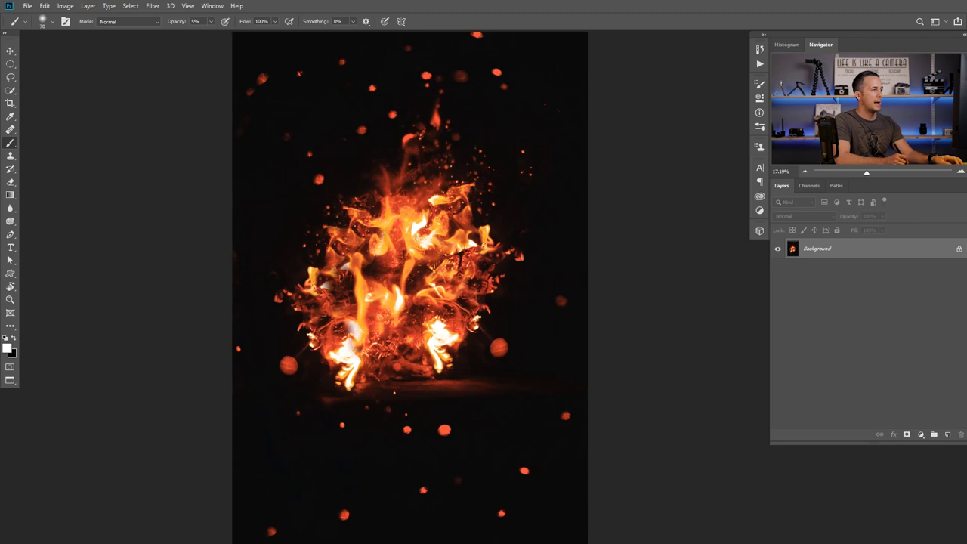
key(ctrl+Tab)
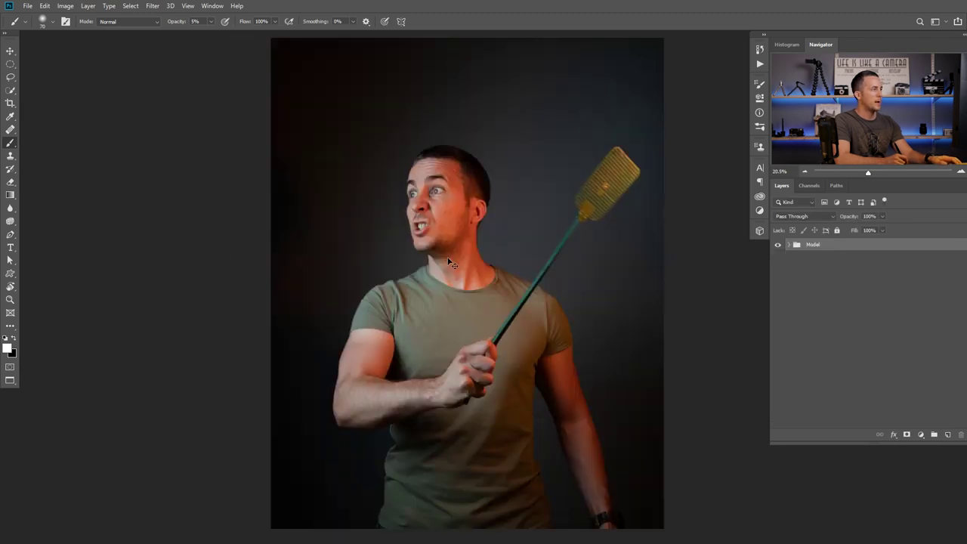
key(ctrl+v)
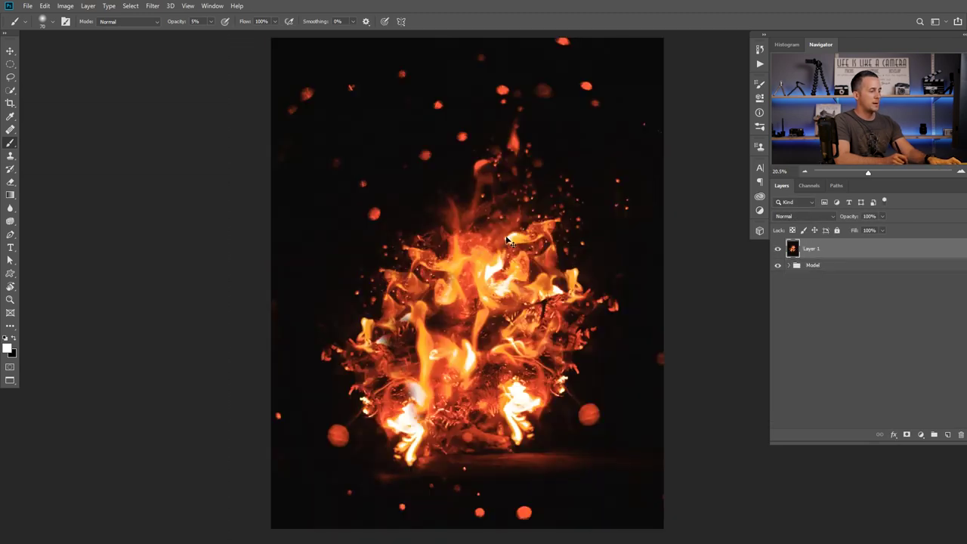
Scale the pasted fire down over the fly swatter's head and set its blend mode to Screen.
key(ctrl+t)
drag(693, 346, 624, 217)
drag(658, 133, 624, 165)
drag(605, 202, 656, 194)
key(Return)
key(b)
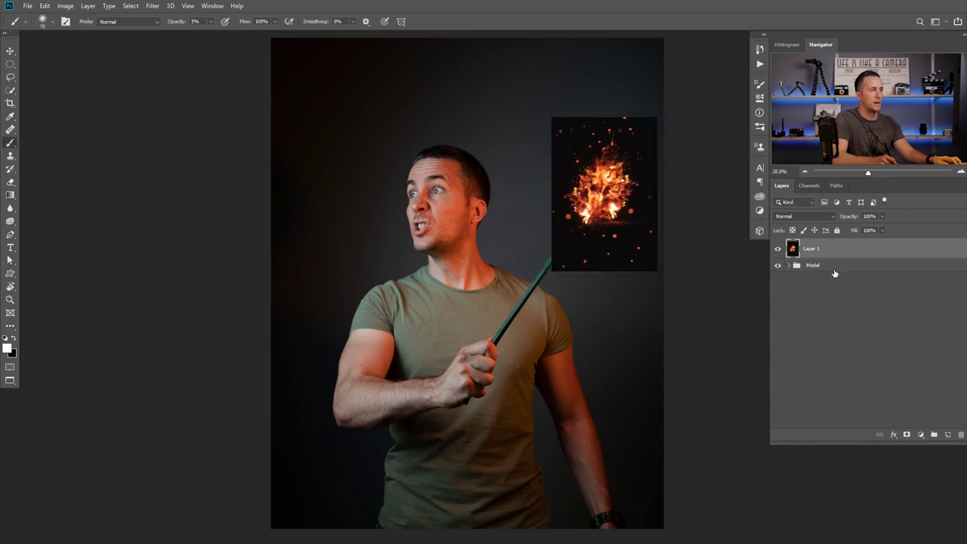
click(808, 217)
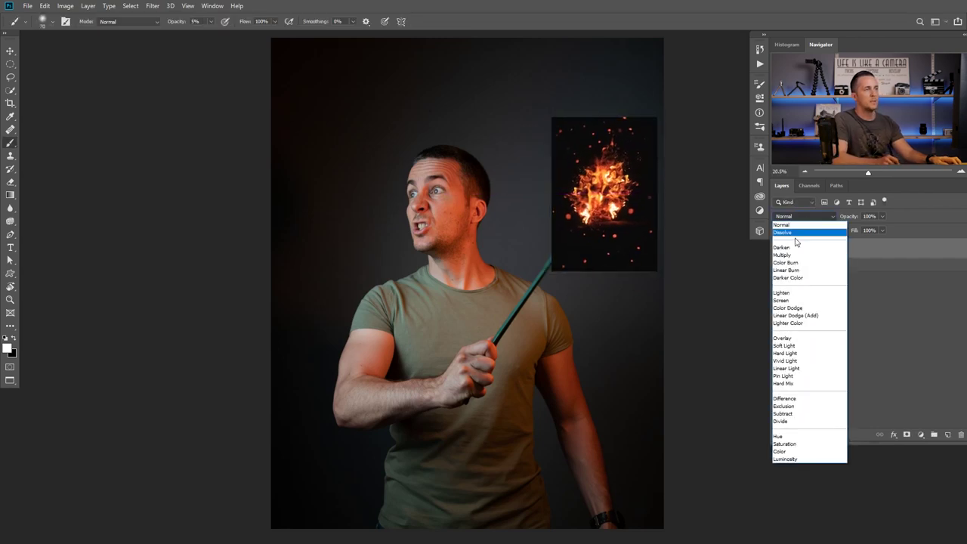
click(786, 301)
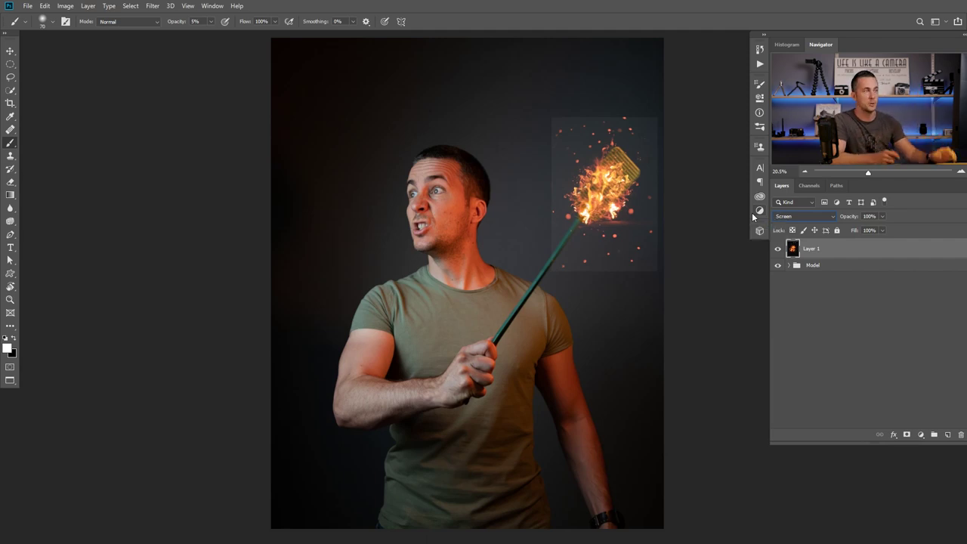
Add a Levels adjustment clipped to the fire layer and rename the fire layer as Fire.
scroll(614, 205, up, 3)
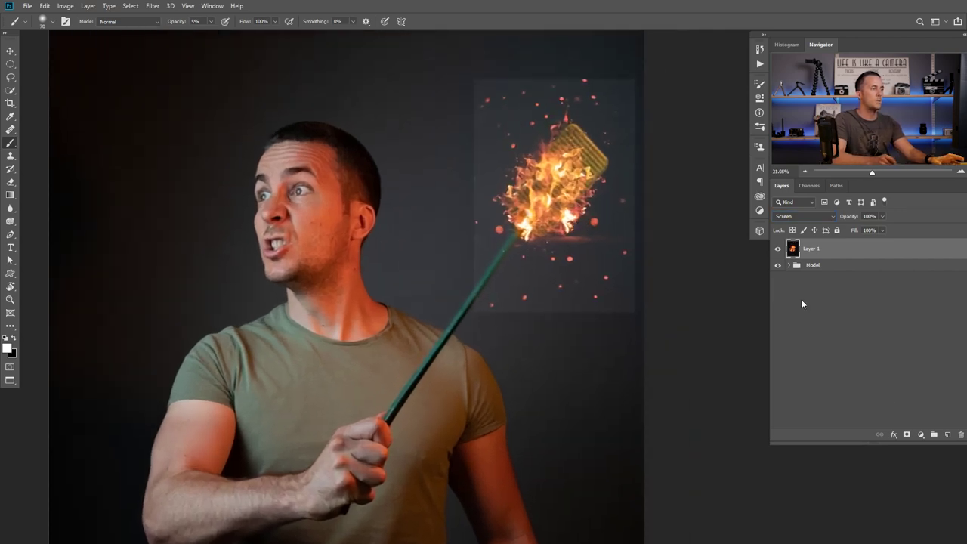
click(921, 437)
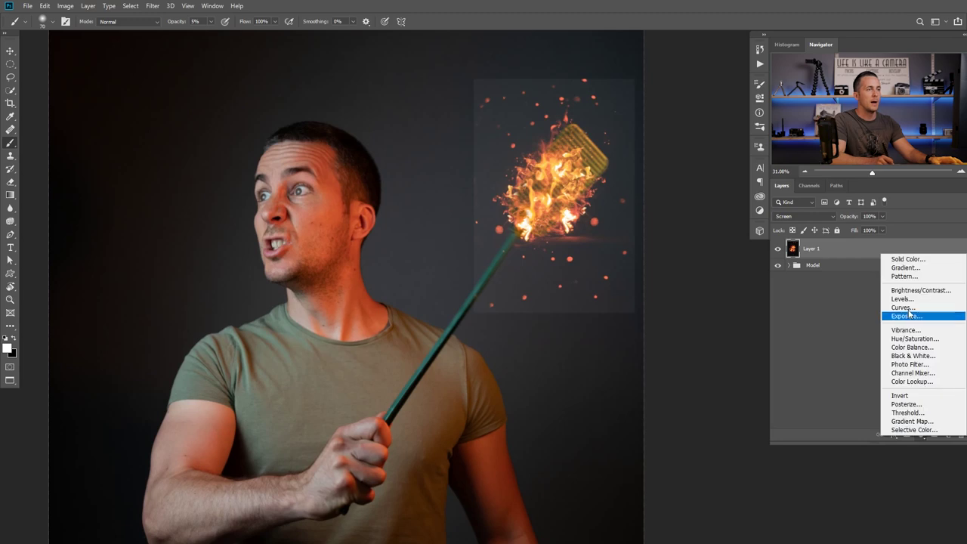
click(901, 300)
click(672, 277)
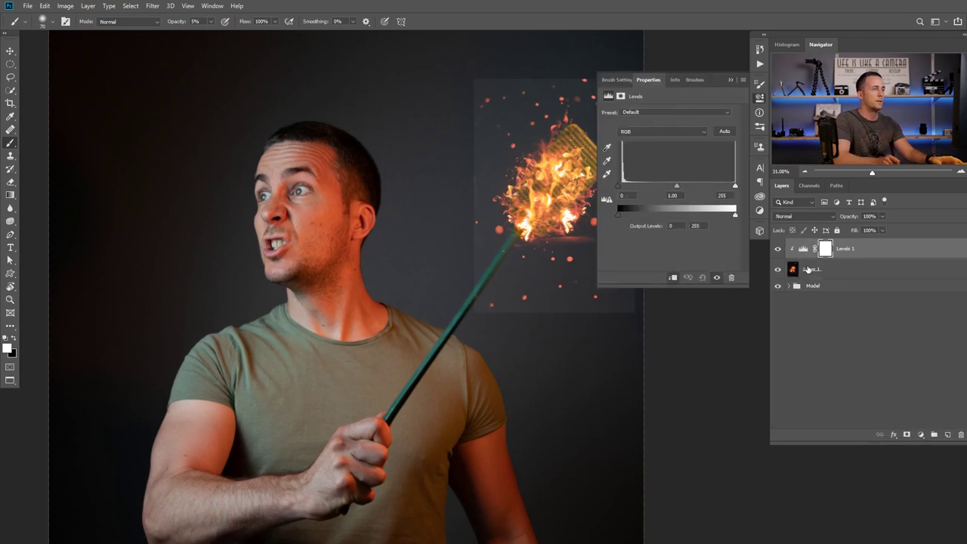
double_click(813, 269)
text(Fire)
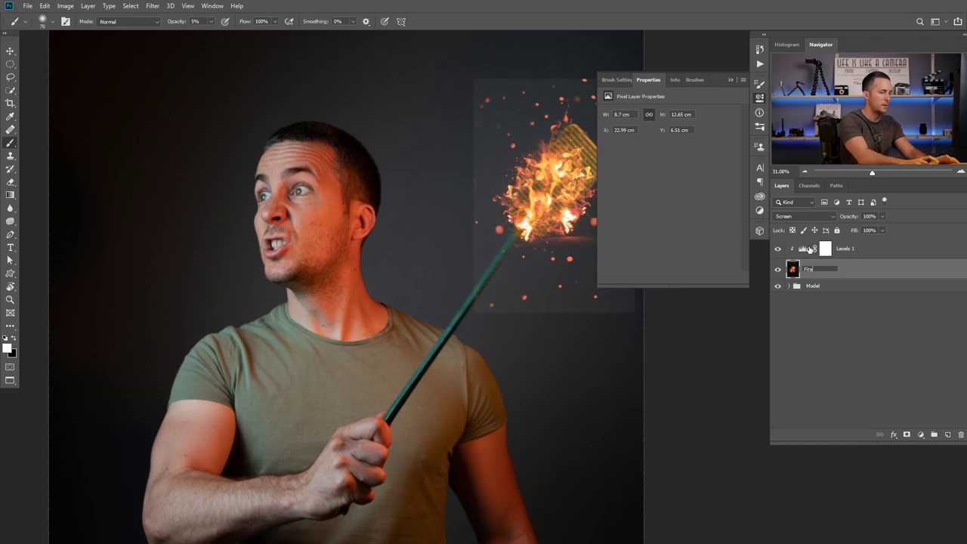
Raise the clipped Levels black input to 22 to hide the fire's dark backdrop, and lower the white input to brighten the flames.
click(808, 250)
drag(619, 185, 628, 186)
drag(527, 216, 432, 219)
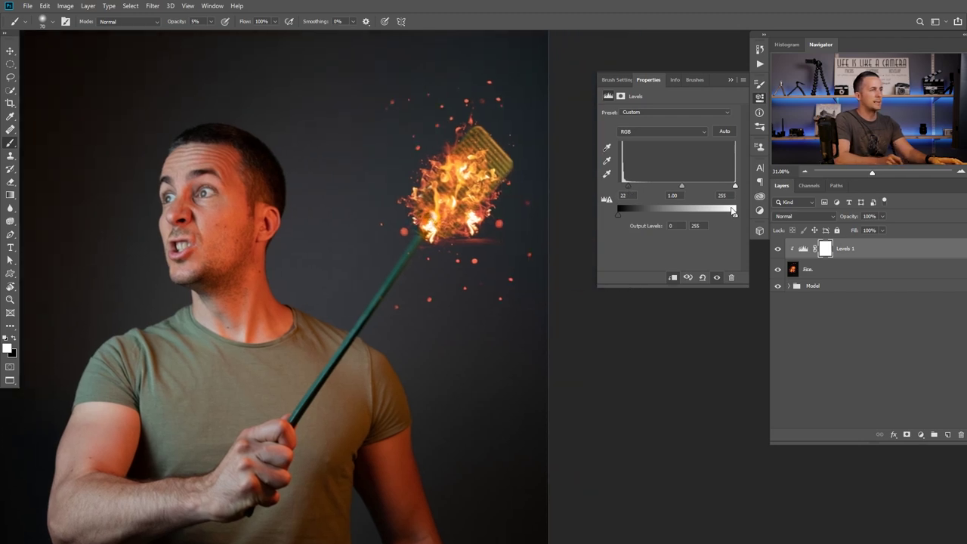
drag(736, 188, 717, 189)
Move the Fire layer slightly up and to the right so the flames cover the fly swatter's head.
drag(462, 185, 489, 237)
click(794, 272)
key(v)
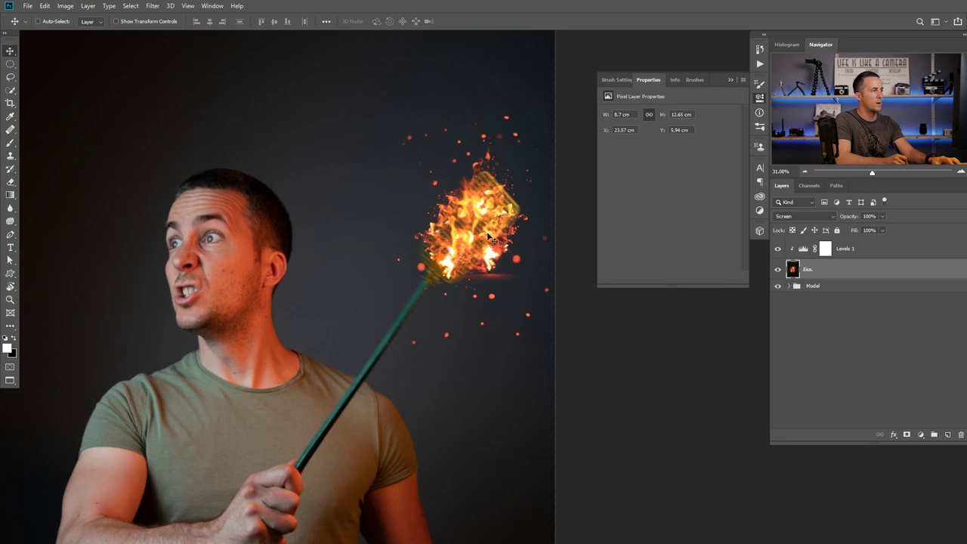
Hide the Fire layer and add a new layer named Hole at the top of the Model group.
scroll(489, 234, down, 5)
scroll(488, 234, up, 4)
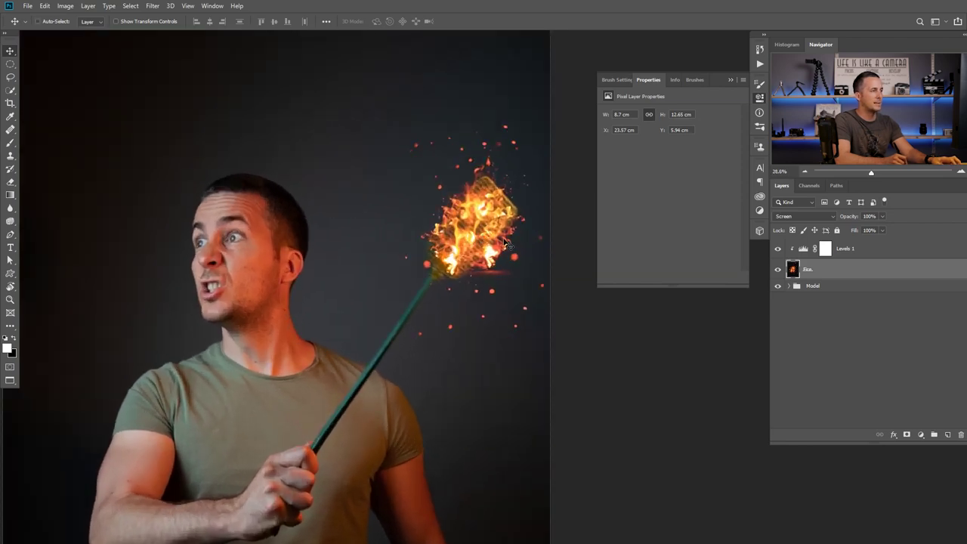
click(778, 269)
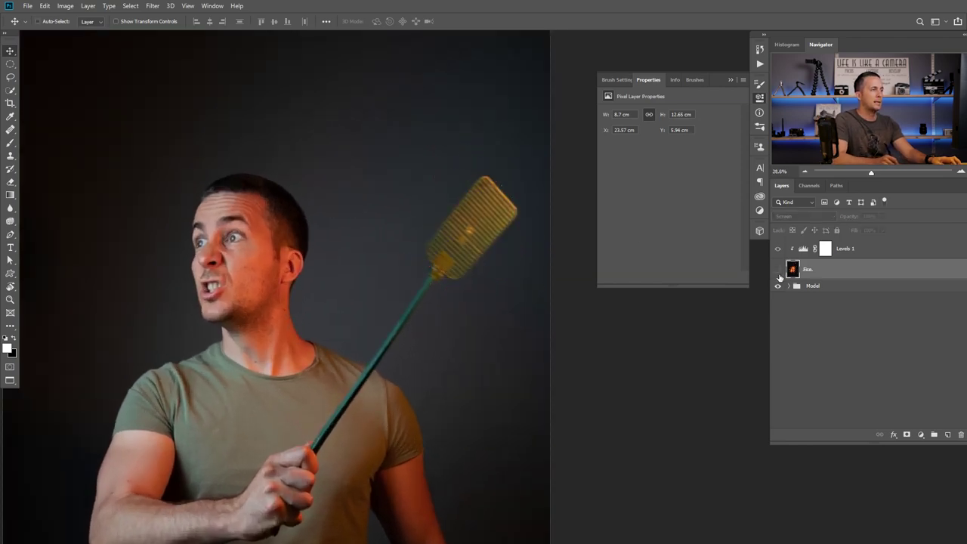
click(790, 286)
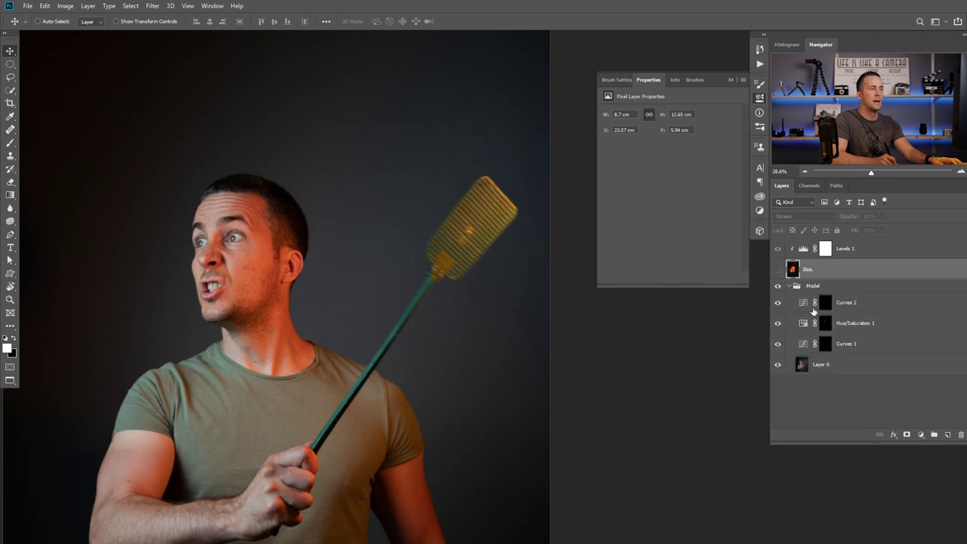
click(806, 366)
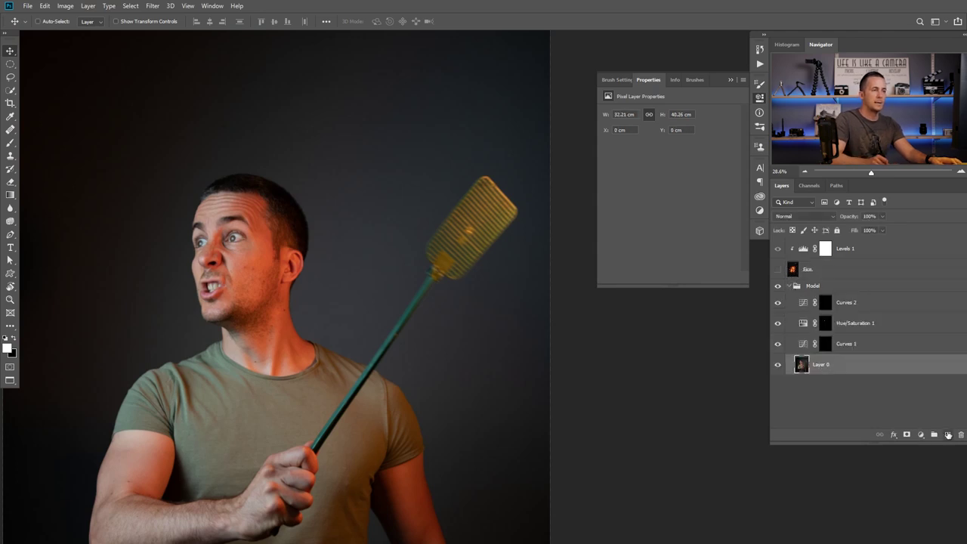
click(827, 303)
click(945, 435)
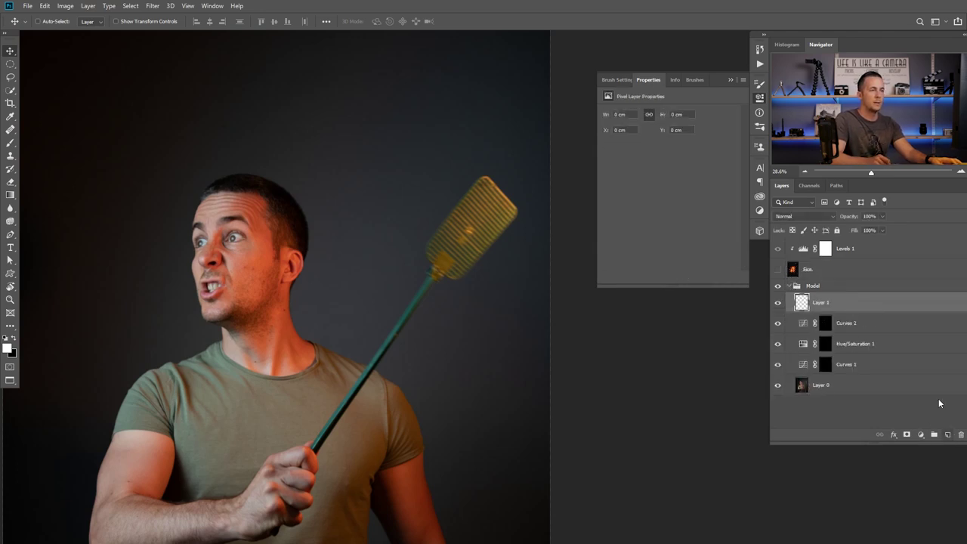
double_click(819, 300)
text(Hole)
key(Return)
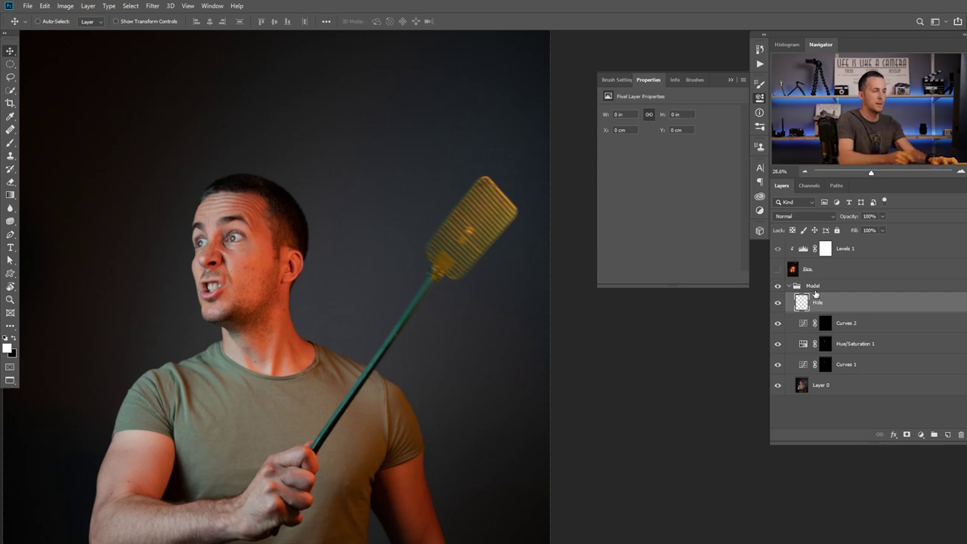
Clone the dark background over the middle of the fly swatter's head, making a hole about 1.25 in wide and 1.36 in tall.
key(s)
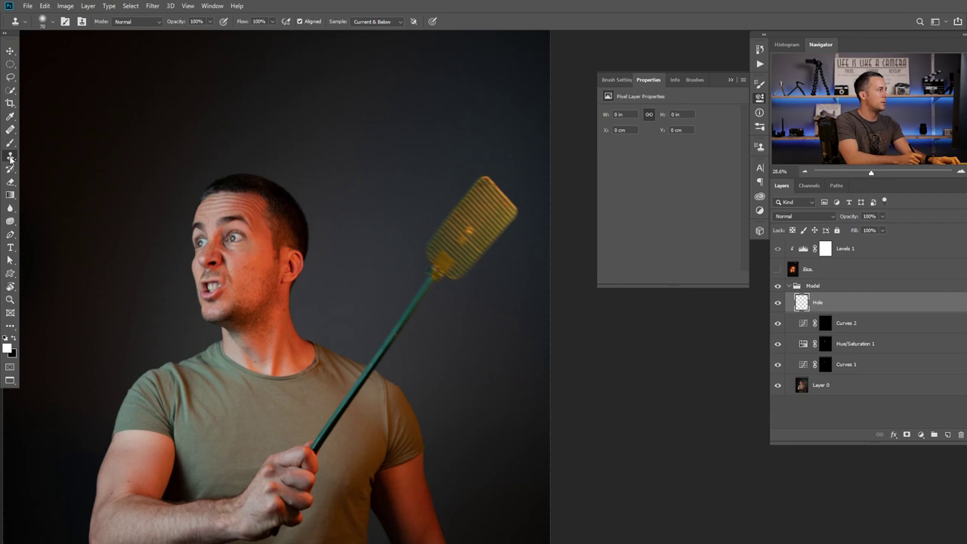
scroll(434, 216, up, 2)
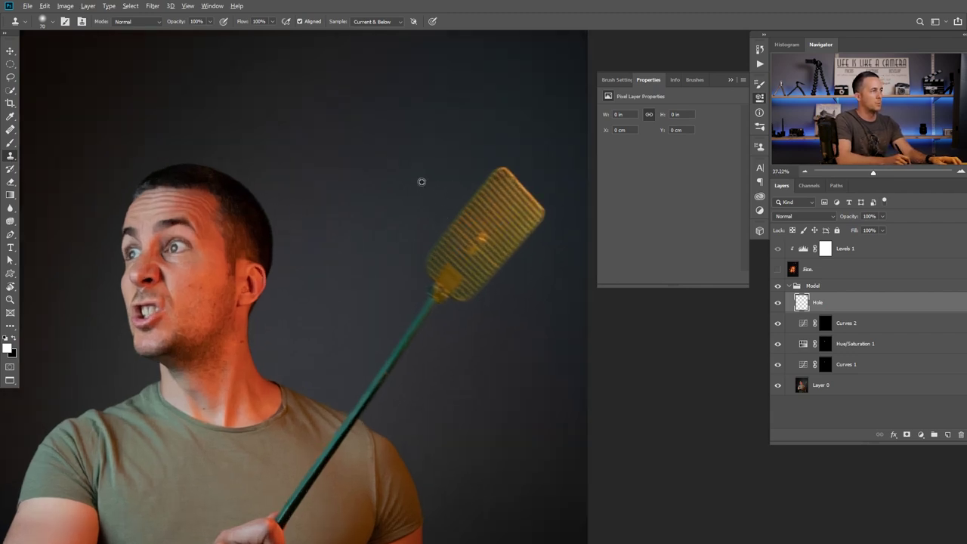
alt+click(433, 184)
mouse_move(498, 218)
mouse_down()
mouse_move(464, 242)
mouse_move(479, 255)
mouse_move(505, 219)
mouse_move(495, 213)
mouse_move(487, 231)
mouse_move(495, 208)
mouse_move(506, 214)
mouse_move(489, 240)
mouse_move(488, 218)
mouse_move(465, 245)
mouse_move(473, 259)
mouse_move(503, 231)
mouse_move(467, 253)
mouse_move(480, 222)
mouse_up()
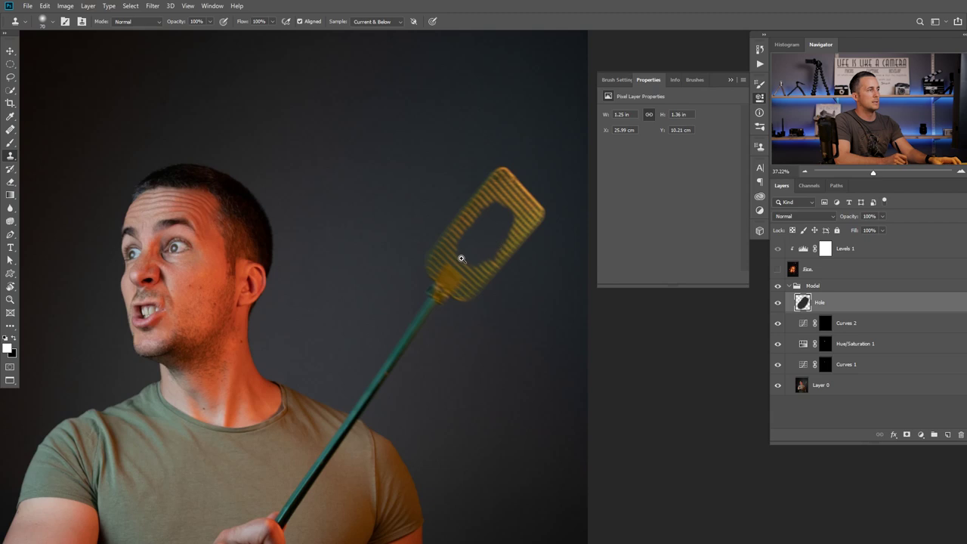
Show the Fire layer again and add a layer mask to it.
scroll(459, 259, down, 3)
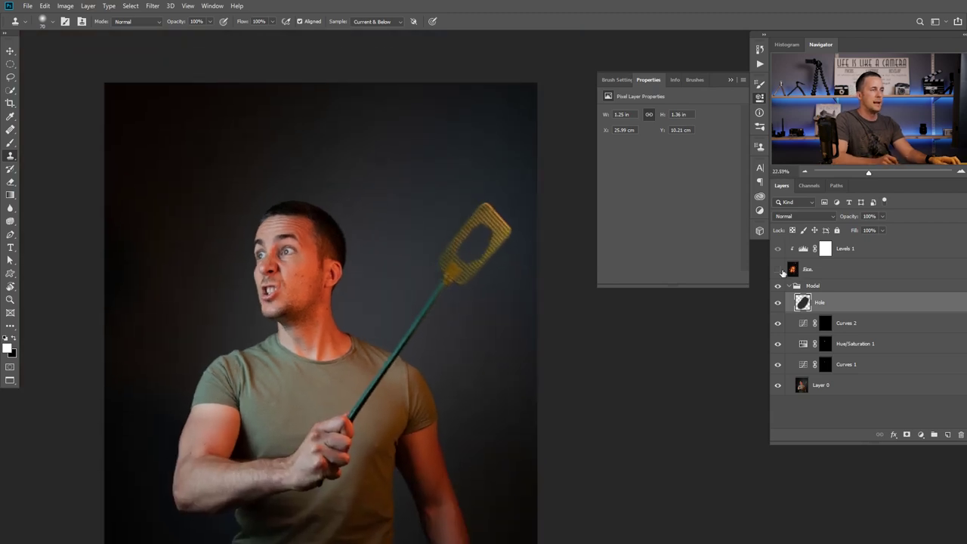
click(778, 270)
click(794, 272)
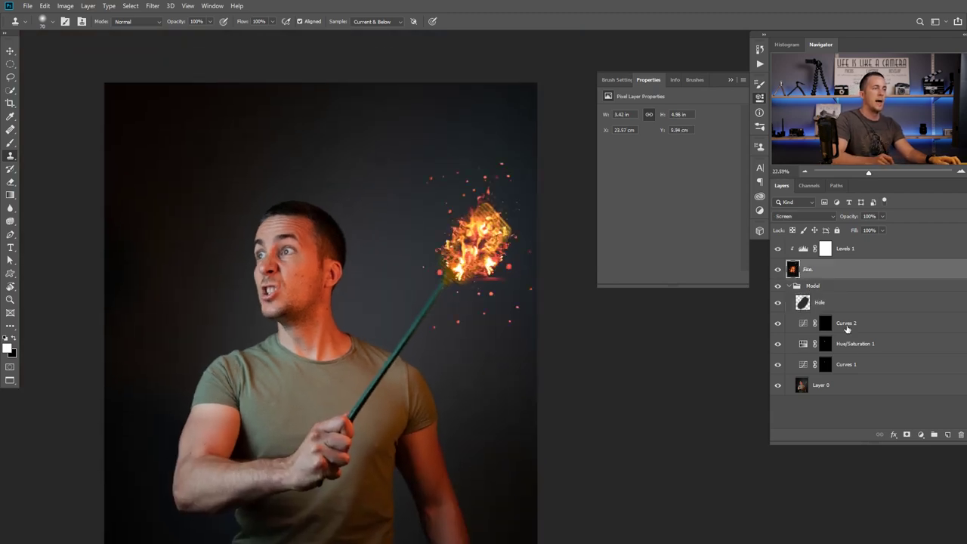
click(906, 434)
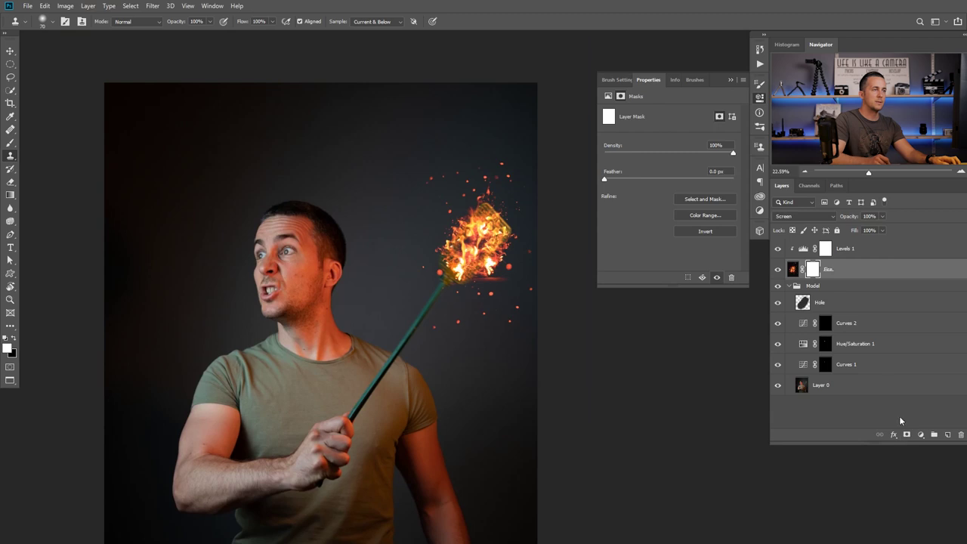
Load the Hole layer's shape as a selection, fill it with black on the Fire layer's mask, and deselect.
click(804, 303)
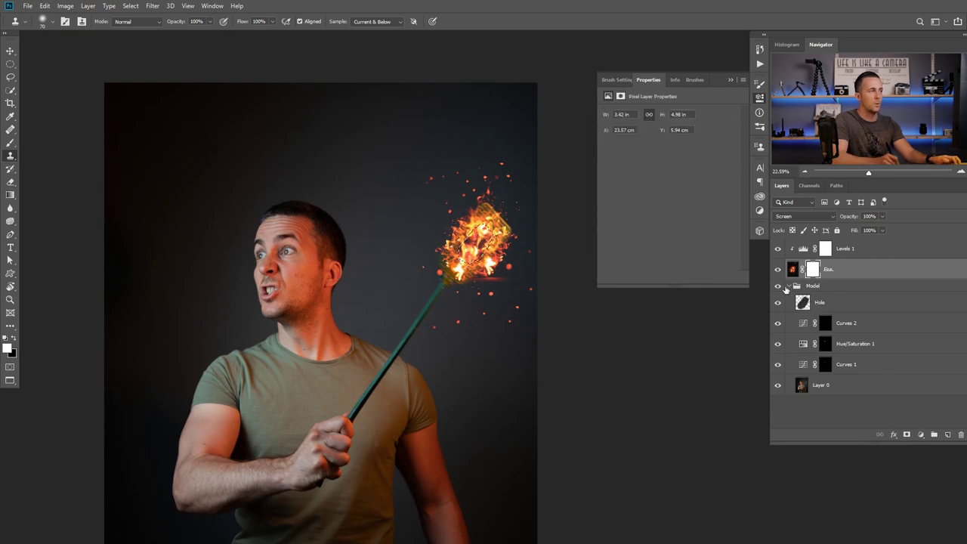
scroll(477, 237, up, 3)
click(813, 269)
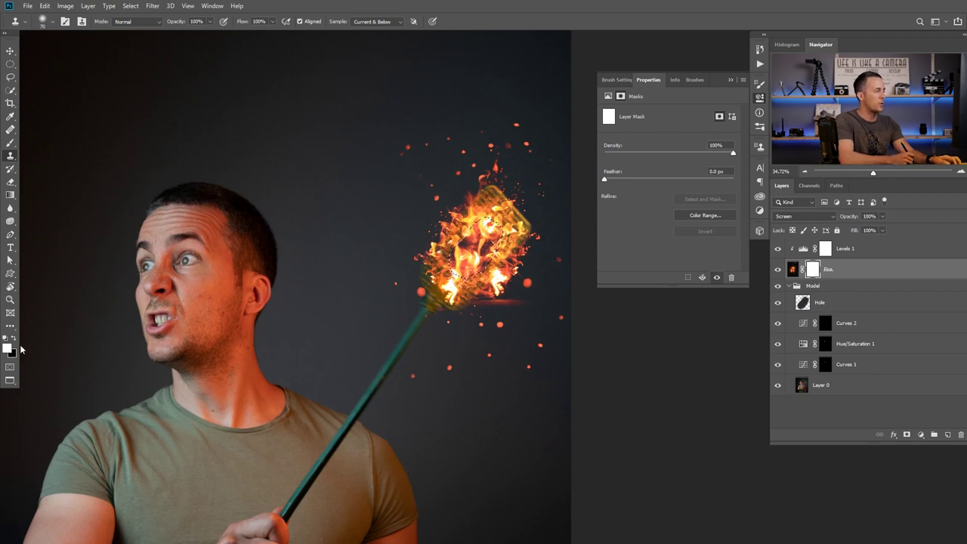
key(ctrl+BackSpace)
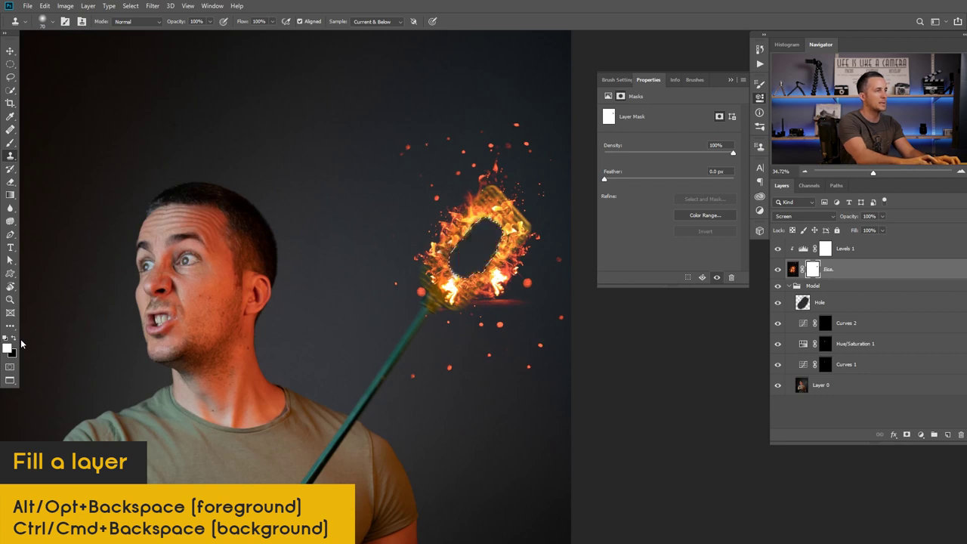
key(ctrl+d)
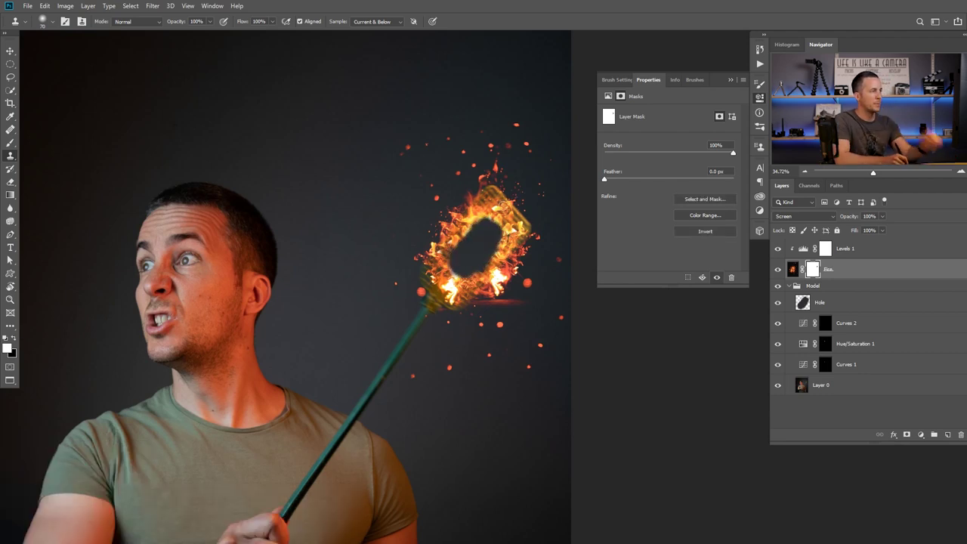
Set the Brush opacity to 100% and try painting white on the Fire mask along the hole's edge with the soft round brush.
scroll(467, 233, up, 1)
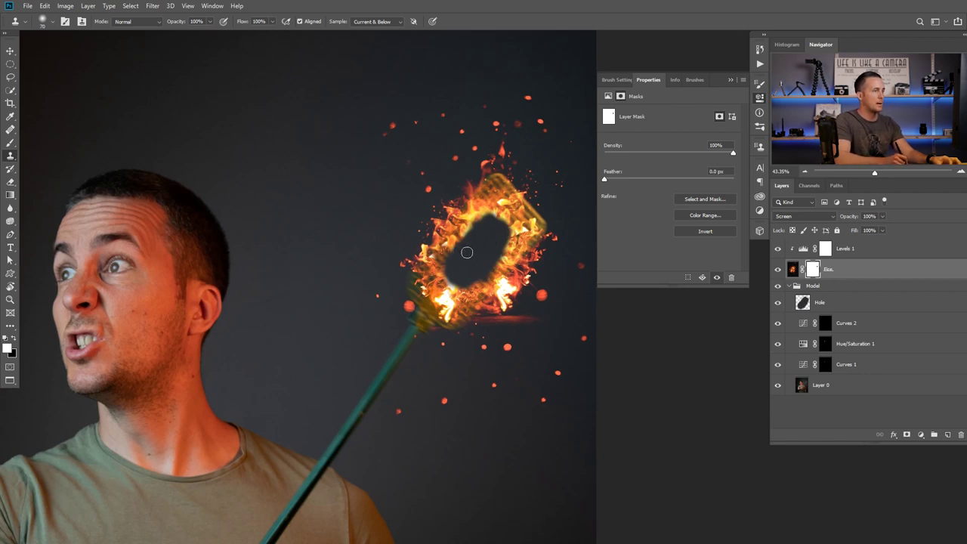
key(x)
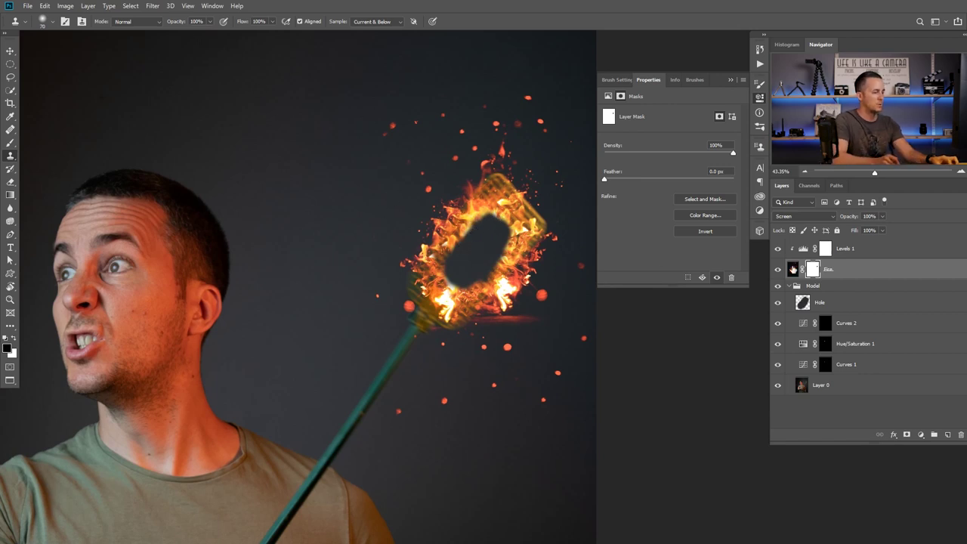
click(15, 142)
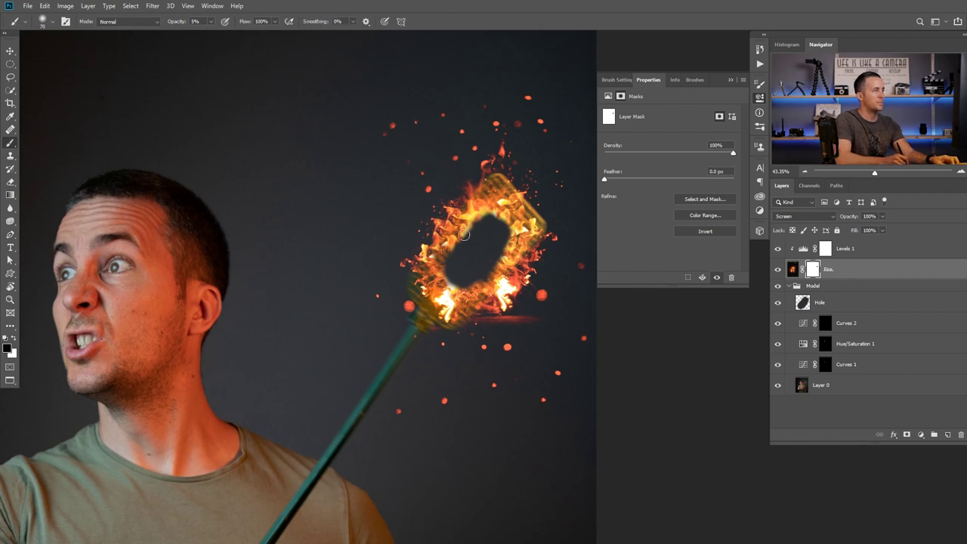
drag(178, 23, 244, 24)
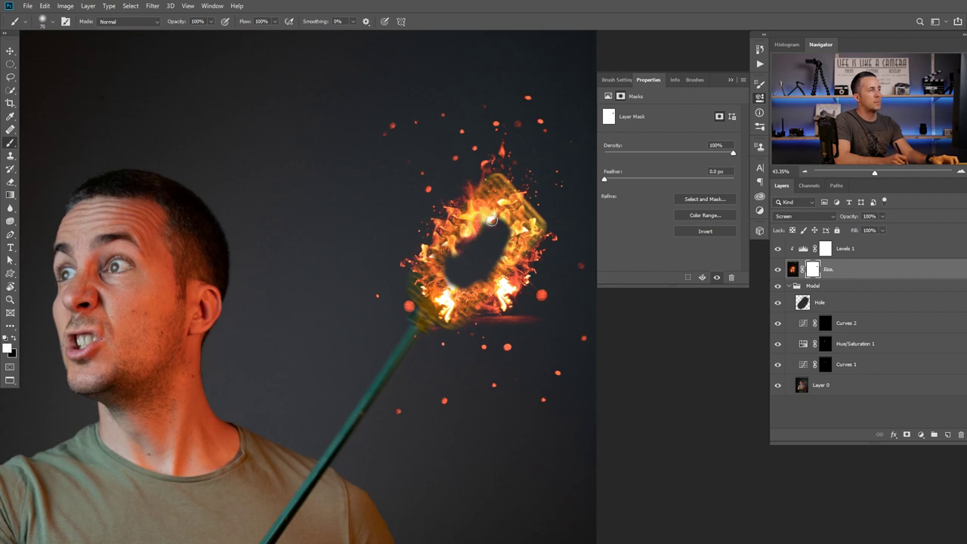
mouse_move(491, 250)
mouse_down()
mouse_move(484, 233)
mouse_move(497, 229)
mouse_move(506, 249)
mouse_move(490, 220)
mouse_up()
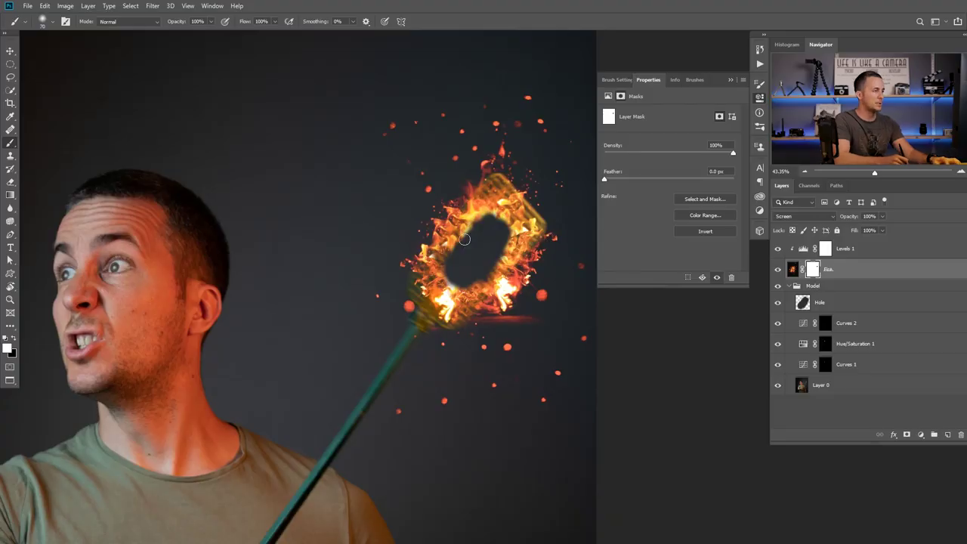
Paint white on the Fire mask around the hole with the Cloud Brush at size 125 to give the flames a ragged inner edge.
right_click(464, 239)
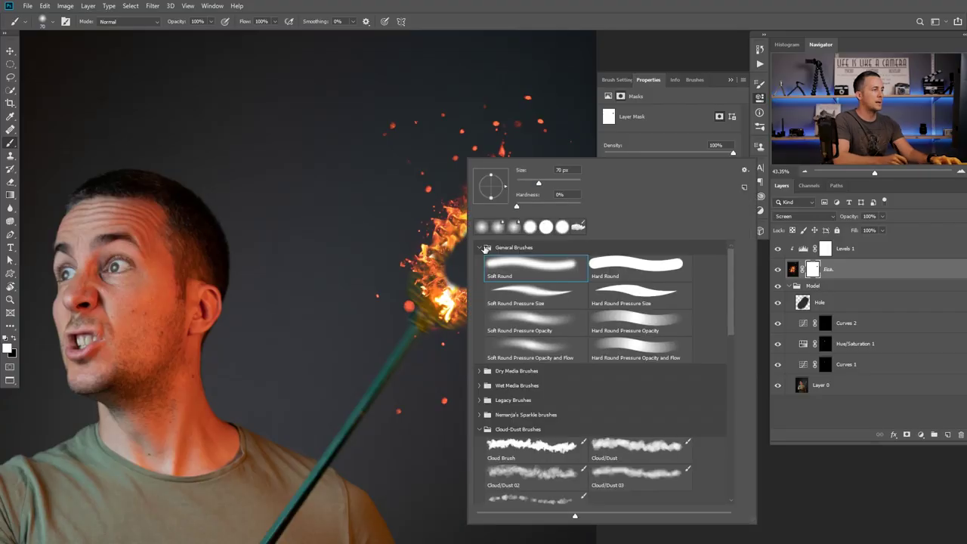
double_click(545, 447)
scroll(450, 274, up, 2)
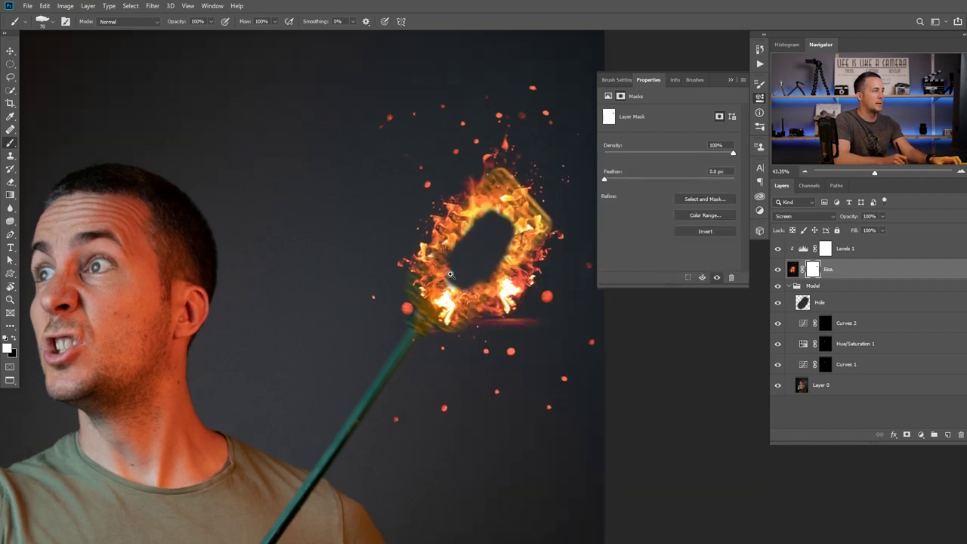
key(bracketright)
key(bracketright)
key(bracketright)
key(bracketright)
mouse_move(452, 259)
mouse_down()
mouse_move(479, 220)
mouse_move(492, 210)
mouse_move(500, 217)
mouse_up()
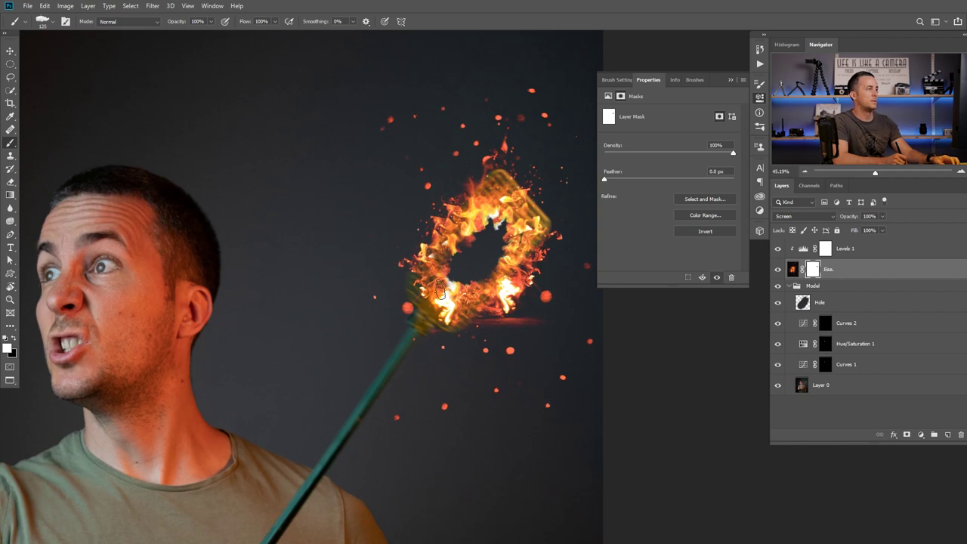
mouse_move(454, 306)
mouse_down()
mouse_move(411, 324)
mouse_move(446, 310)
mouse_up()
Unlink the Fire layer's image from its mask and scale the flames down to 83.52% around their centre.
click(793, 269)
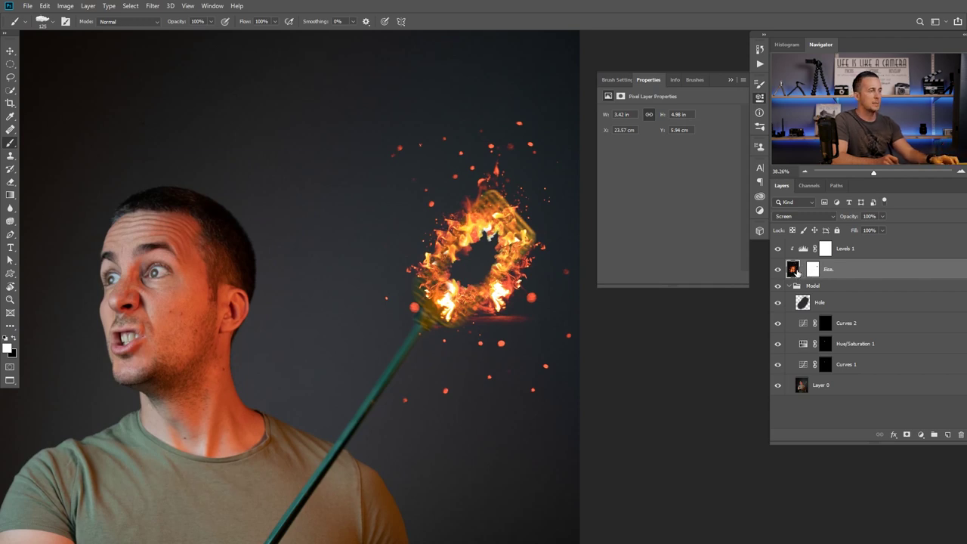
key(ctrl+t)
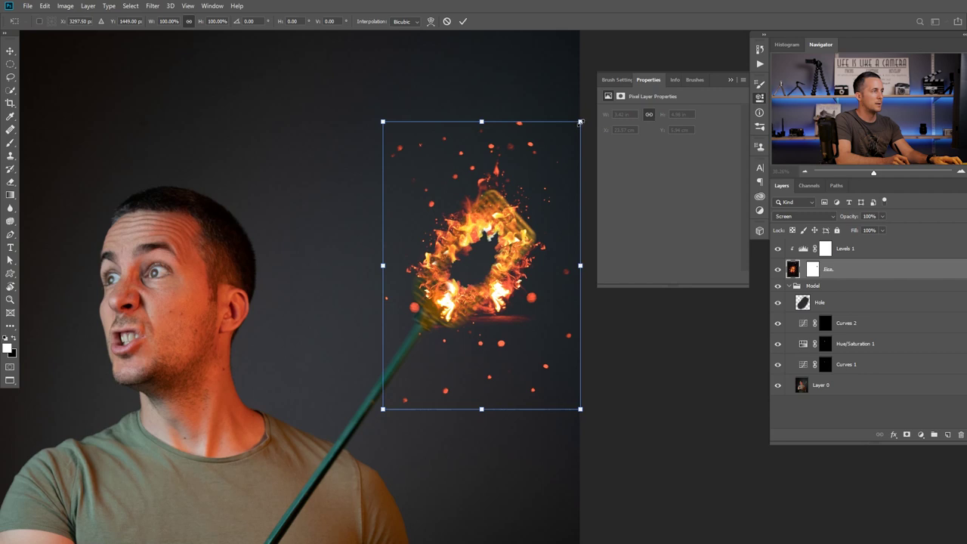
drag(580, 122, 564, 143)
Warp the flames slightly so they follow the fly swatter's head around the hole, and apply the transform.
right_click(499, 234)
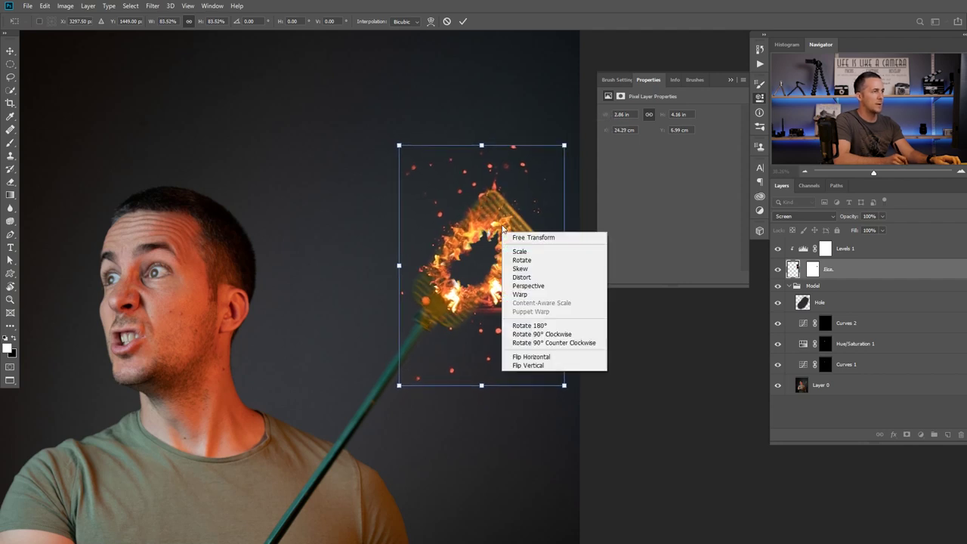
click(521, 292)
drag(513, 228, 518, 220)
drag(449, 298, 447, 303)
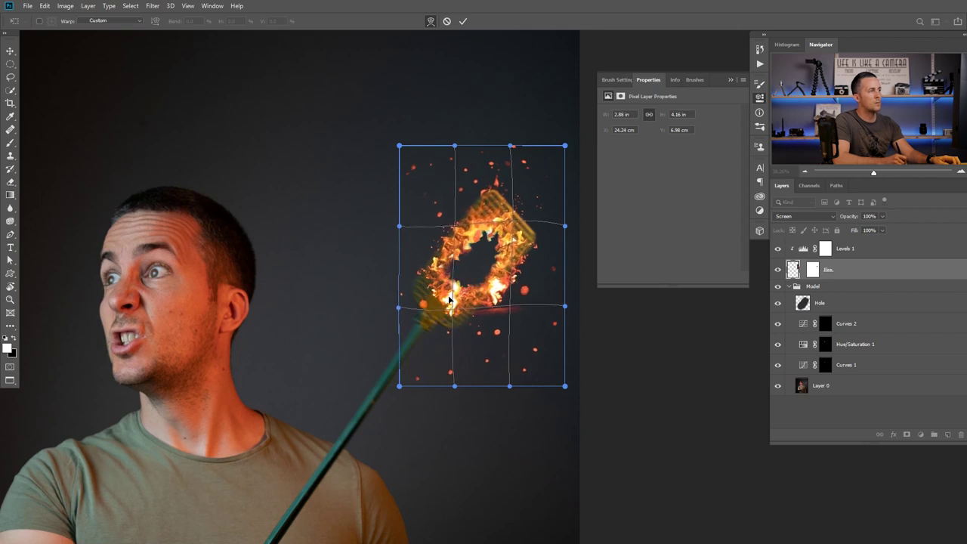
drag(454, 232, 455, 233)
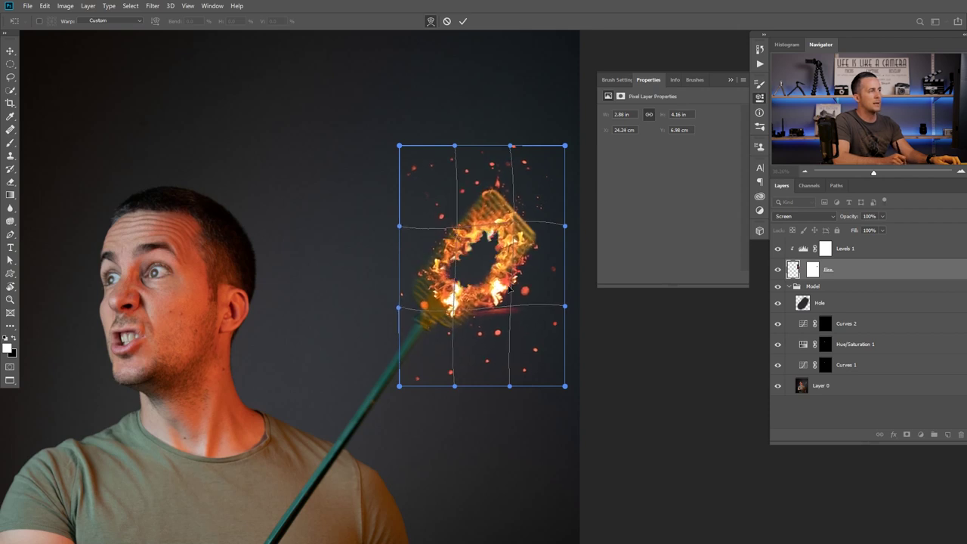
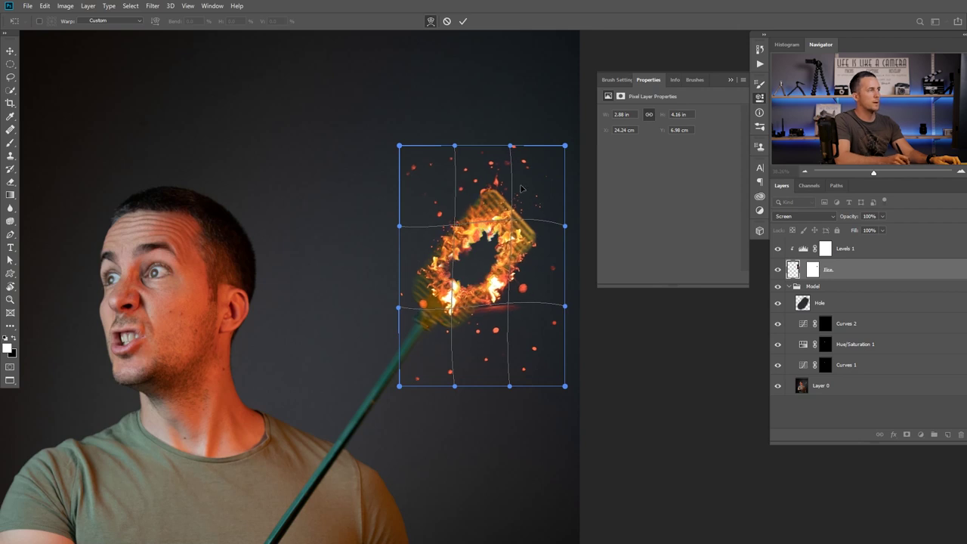
click(463, 21)
Check the burning swatter against the whole portrait and collapse the Properties panel.
scroll(474, 295, down, 5)
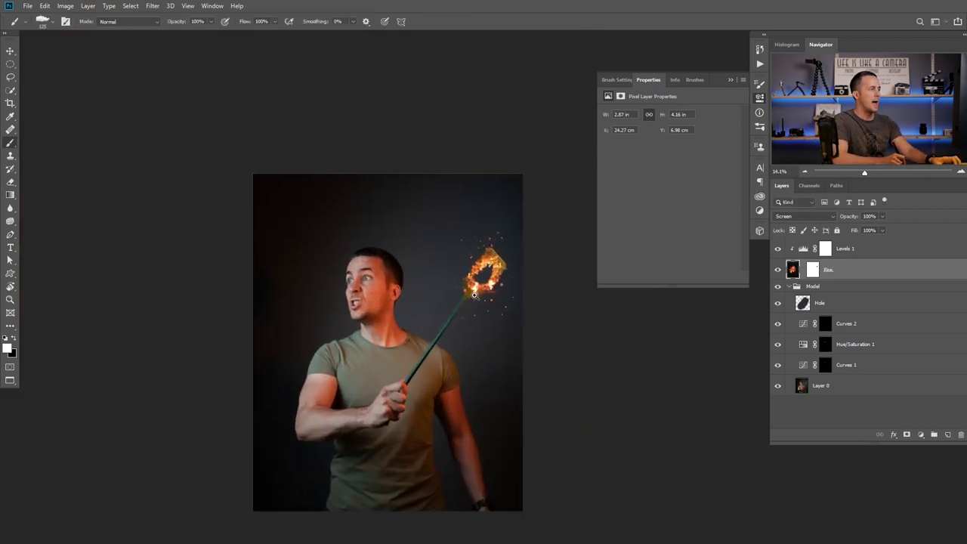
scroll(496, 288, up, 2)
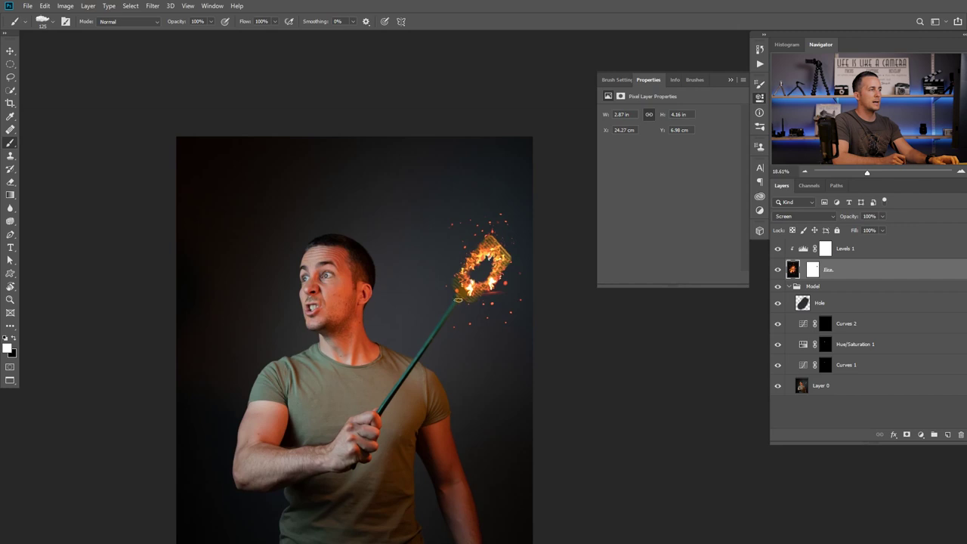
click(729, 79)
scroll(486, 265, up, 3)
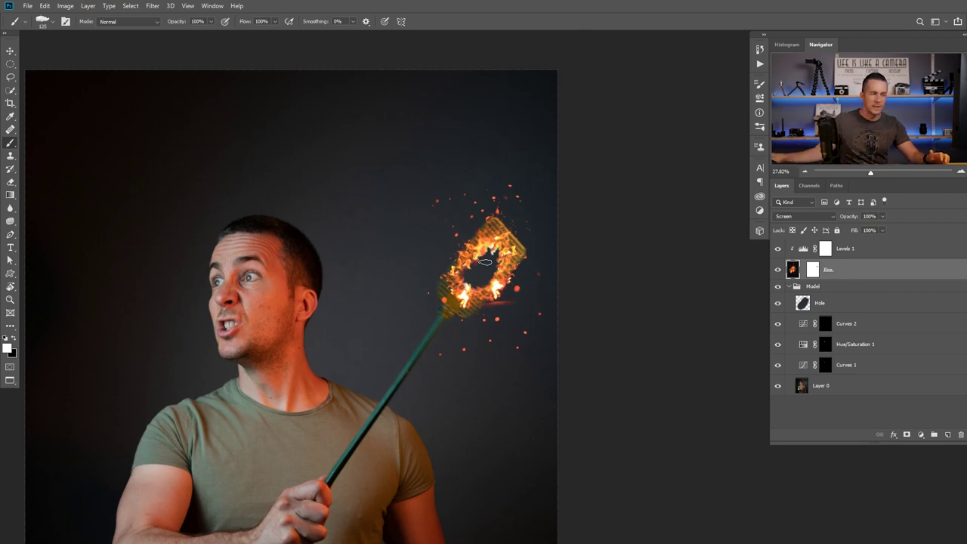
Switch to the Komarac robot.c4d scene in Cinema 4D and examine the robot mosquito model from different angles.
drag(394, 317, 512, 282)
drag(480, 294, 467, 295)
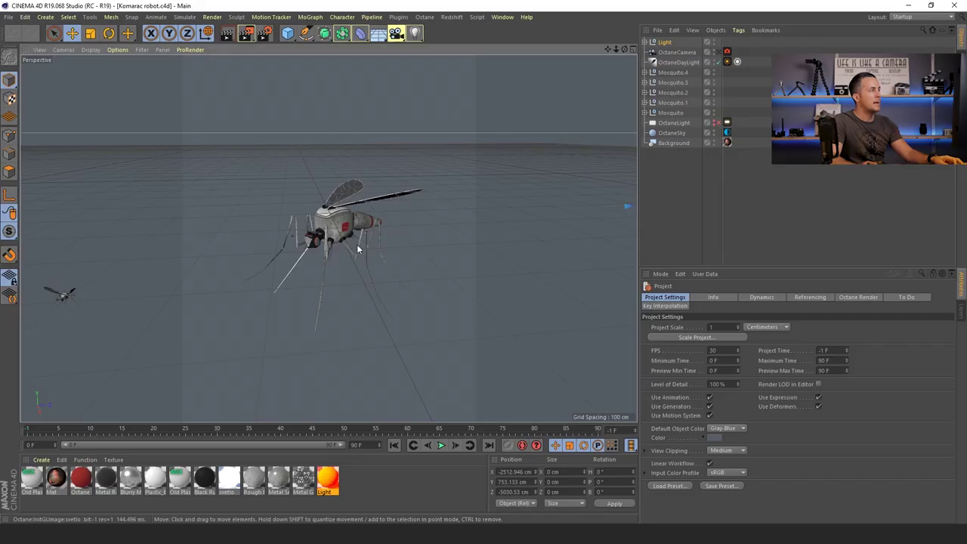
drag(356, 244, 325, 243)
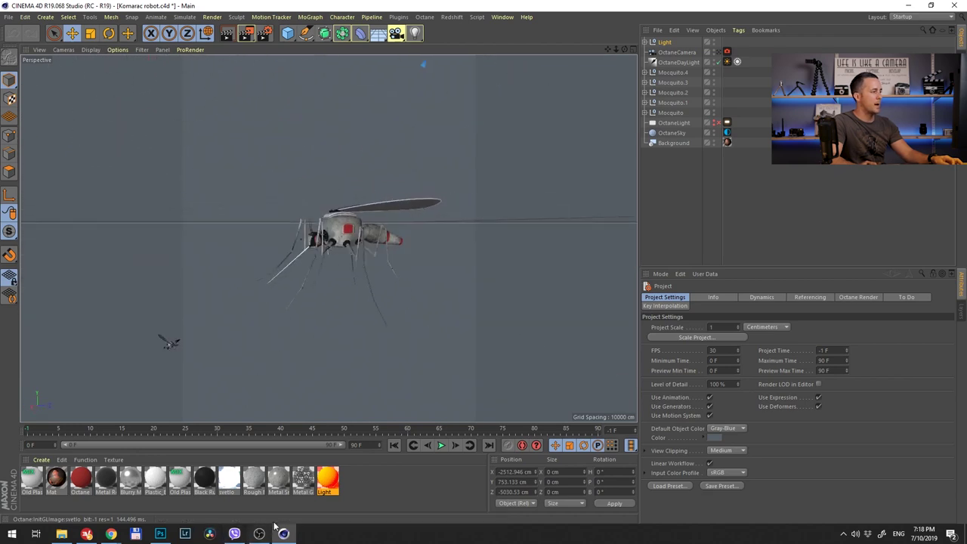
Switch to Photoshop and copy the rendered mosquitoes from their transparent document into the portrait, above the Levels 1 layer.
click(160, 533)
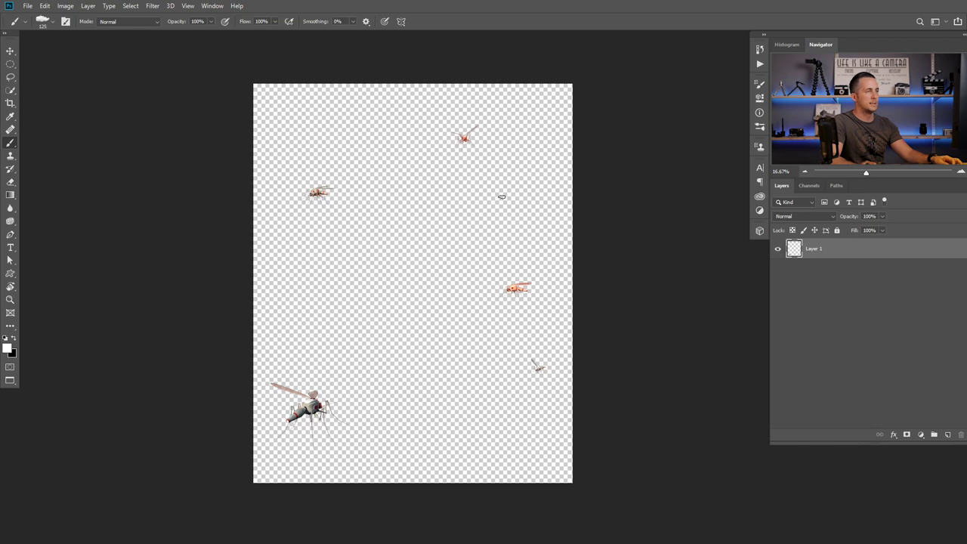
key(ctrl+a)
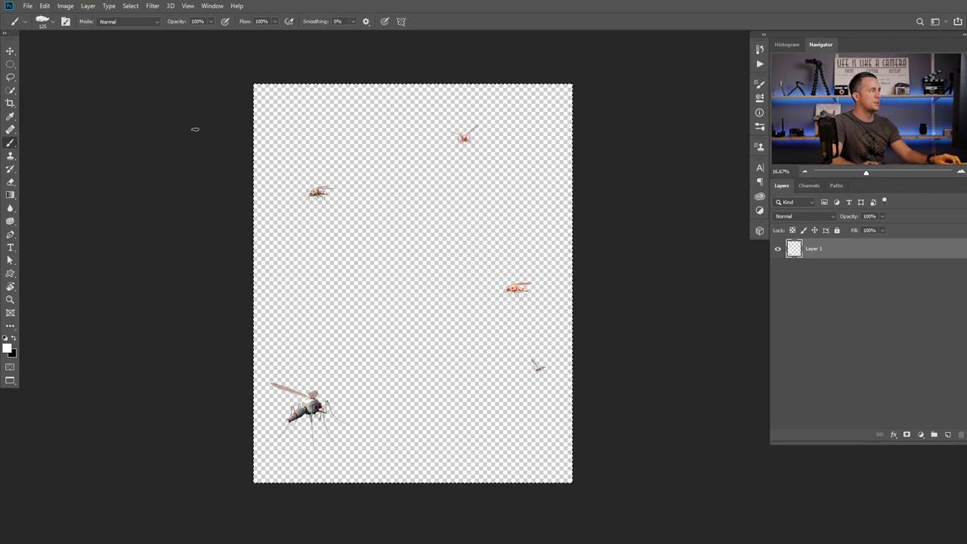
key(ctrl+Tab)
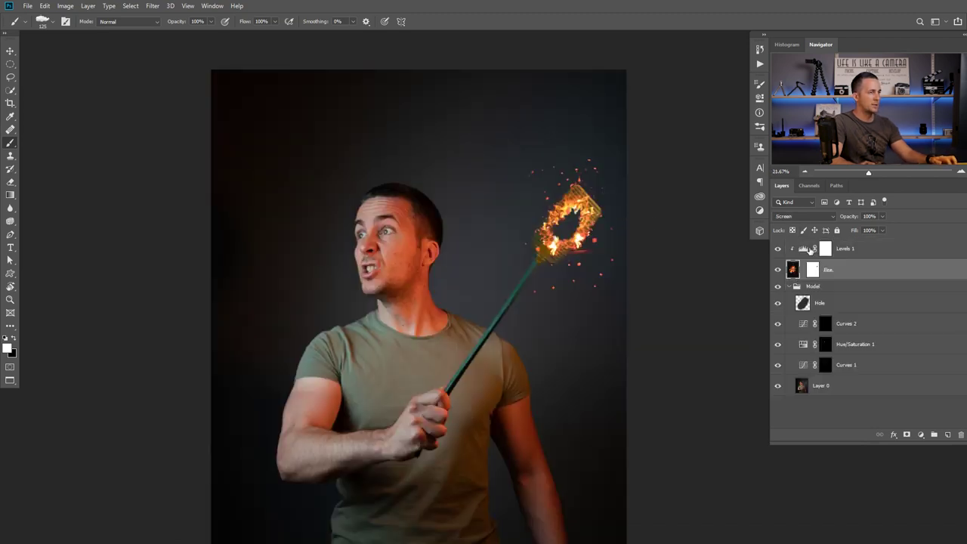
click(811, 250)
key(ctrl+v)
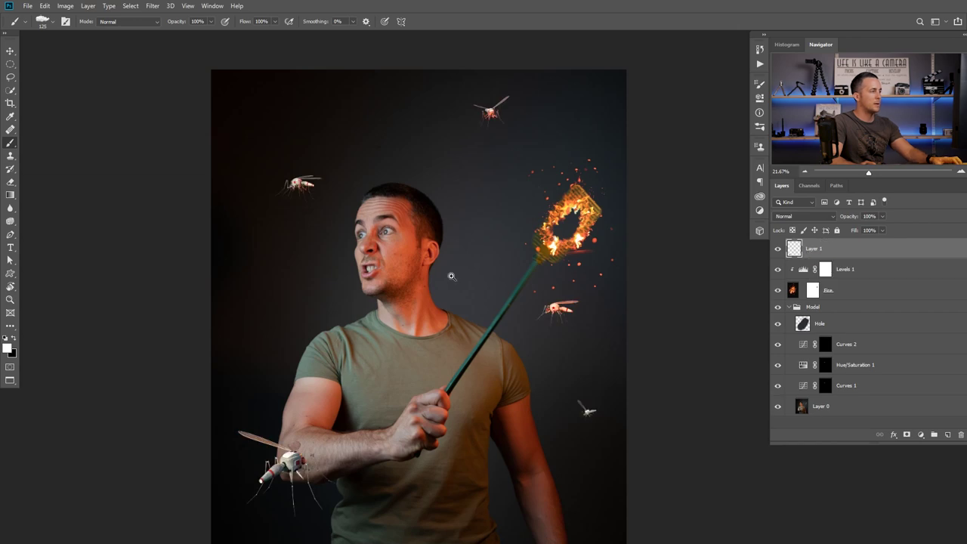
Examine the pasted mosquitoes around the man and the burning swatter, both close up and against the whole portrait.
key(ctrl+minus)
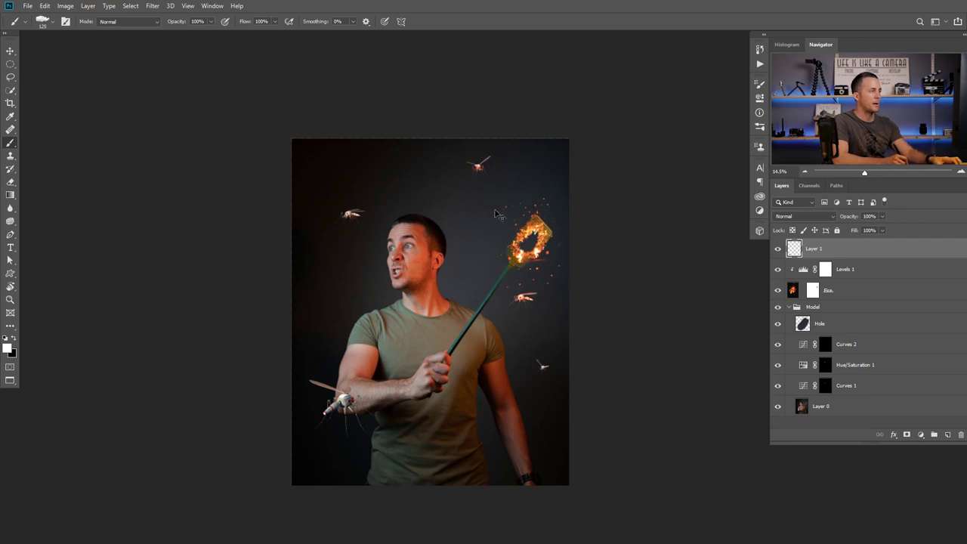
drag(492, 197, 527, 207)
drag(493, 285, 513, 209)
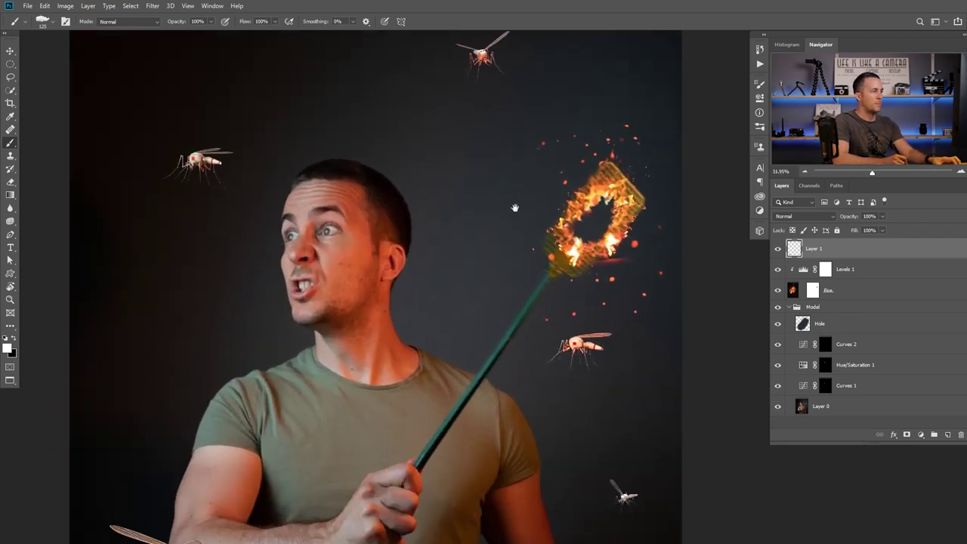
drag(499, 293, 493, 230)
mouse_move(396, 203)
mouse_down()
mouse_move(402, 219)
mouse_move(414, 208)
mouse_up()
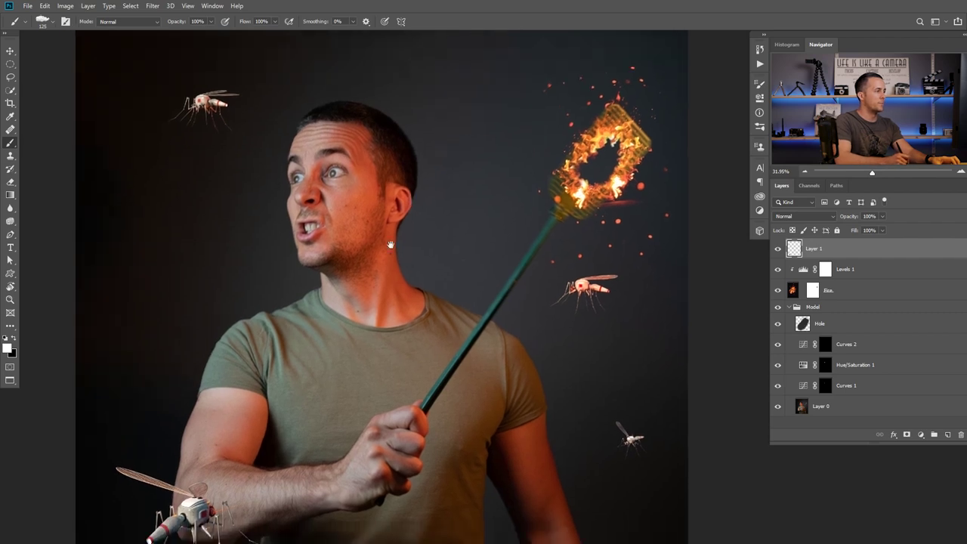
drag(330, 357, 399, 196)
drag(264, 349, 337, 468)
drag(324, 91, 332, 453)
drag(305, 174, 326, 337)
drag(313, 219, 380, 263)
drag(444, 283, 370, 222)
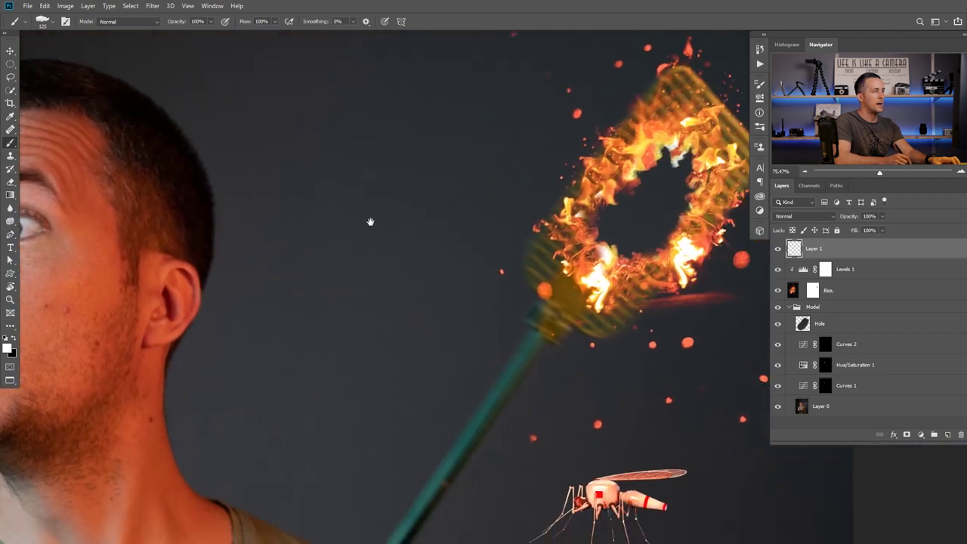
scroll(370, 221, down, 8)
scroll(398, 280, right, 4)
scroll(442, 313, down, 1)
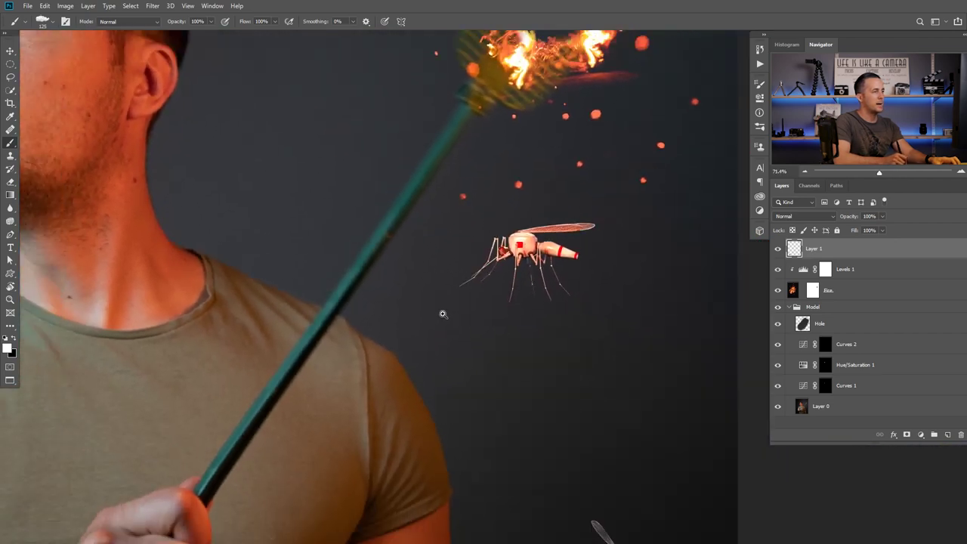
drag(442, 314, 418, 249)
mouse_move(519, 351)
mouse_down()
mouse_move(567, 351)
mouse_move(518, 351)
mouse_up()
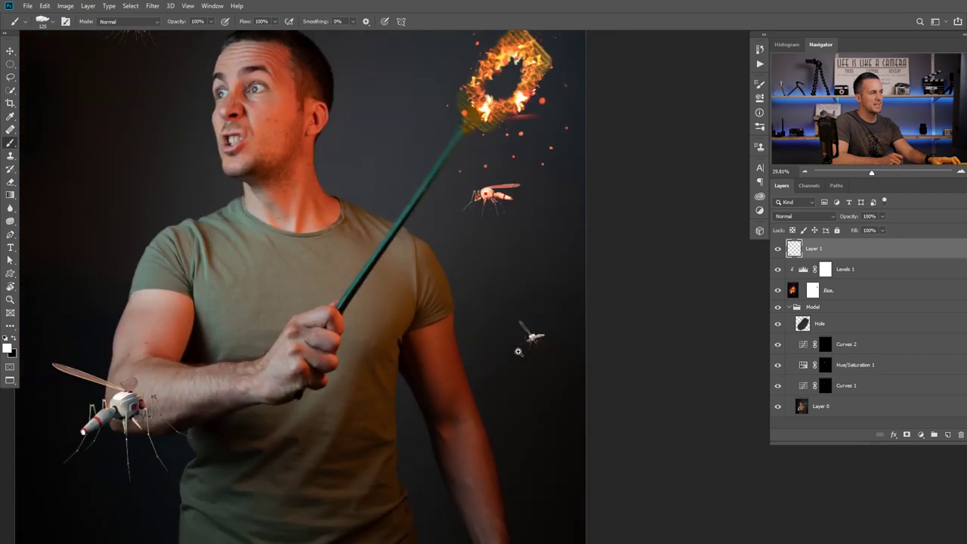
scroll(518, 351, down, 2)
scroll(455, 212, up, 6)
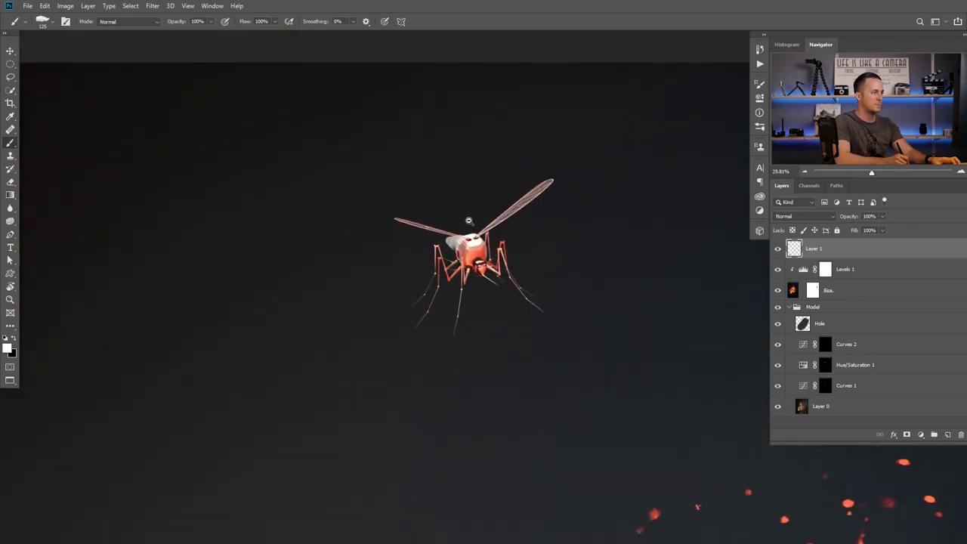
scroll(469, 220, down, 3)
scroll(453, 279, down, 3)
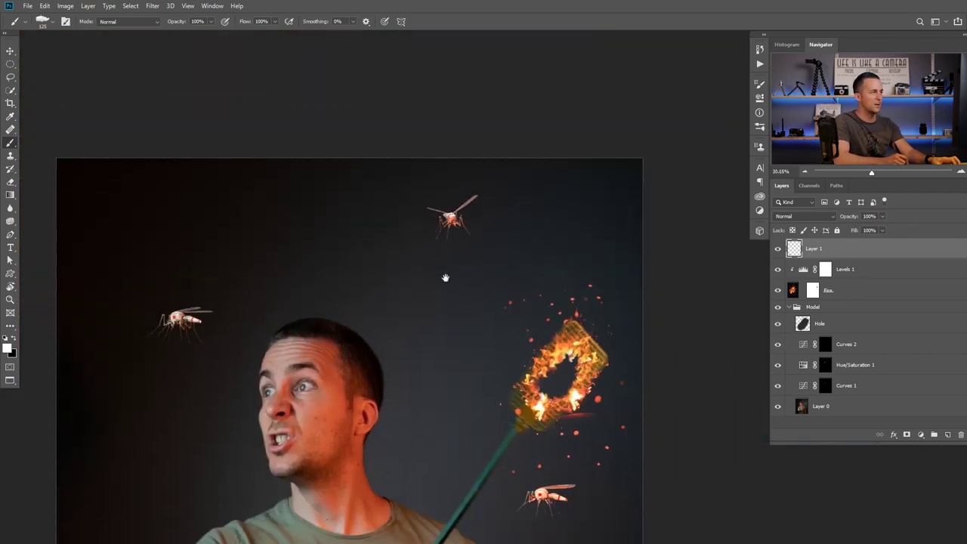
Rename the pasted layer as Mosquito and cut the large mosquito by the man's forearm onto its own layer.
double_click(814, 249)
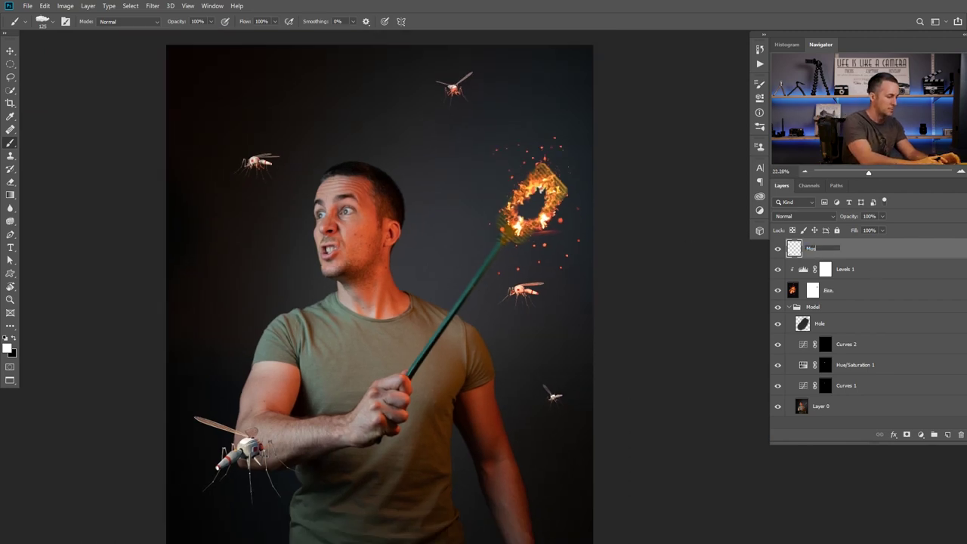
key(Return)
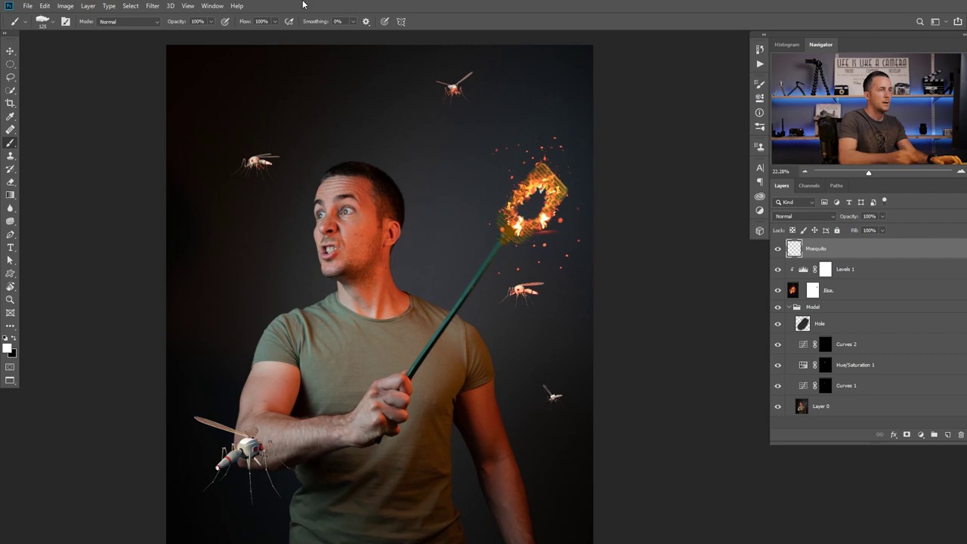
key(l)
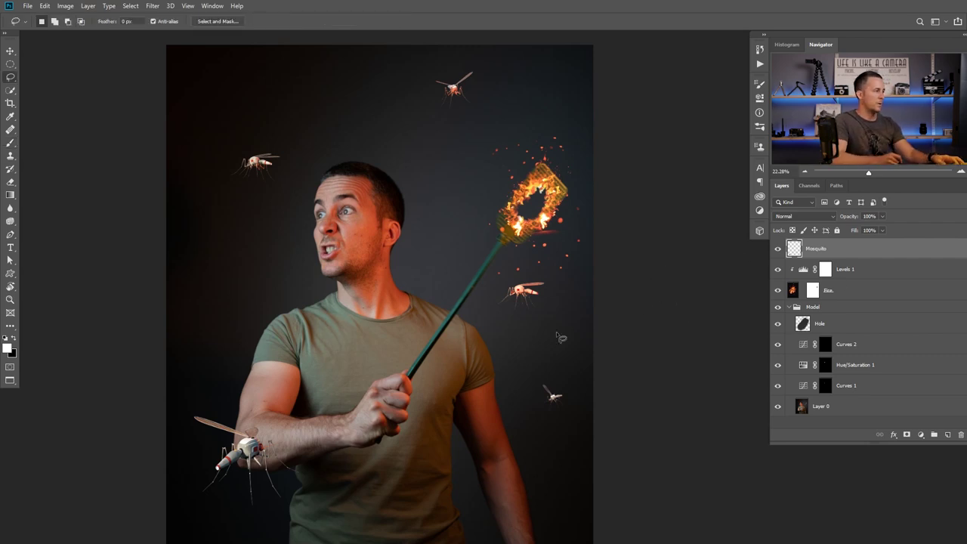
mouse_move(213, 391)
mouse_down()
mouse_move(180, 403)
mouse_move(171, 453)
mouse_move(188, 499)
mouse_move(239, 524)
mouse_move(292, 524)
mouse_move(323, 493)
mouse_move(323, 460)
mouse_move(294, 407)
mouse_move(223, 387)
mouse_up()
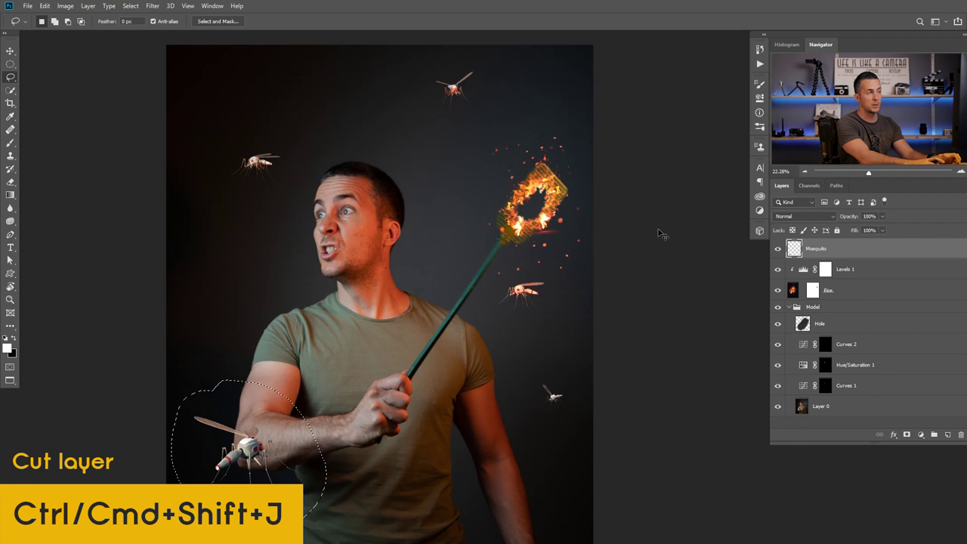
key(ctrl+shift+j)
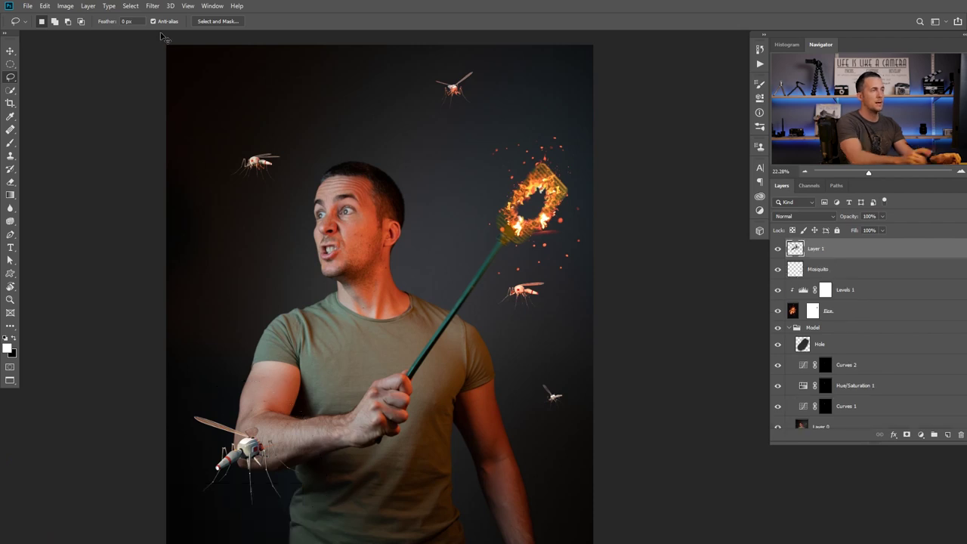
Name the large mosquito's new layer M 02.
double_click(816, 249)
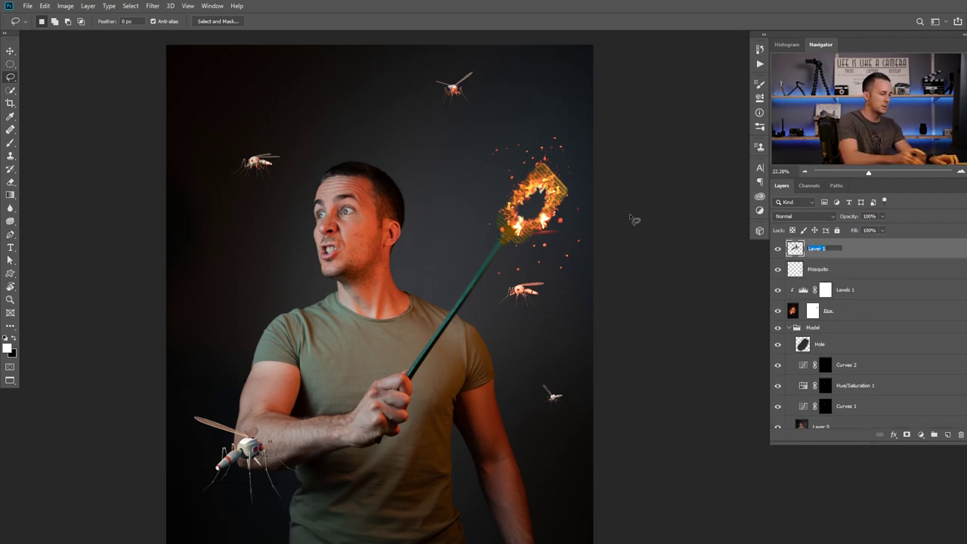
text(M 02)
key(Return)
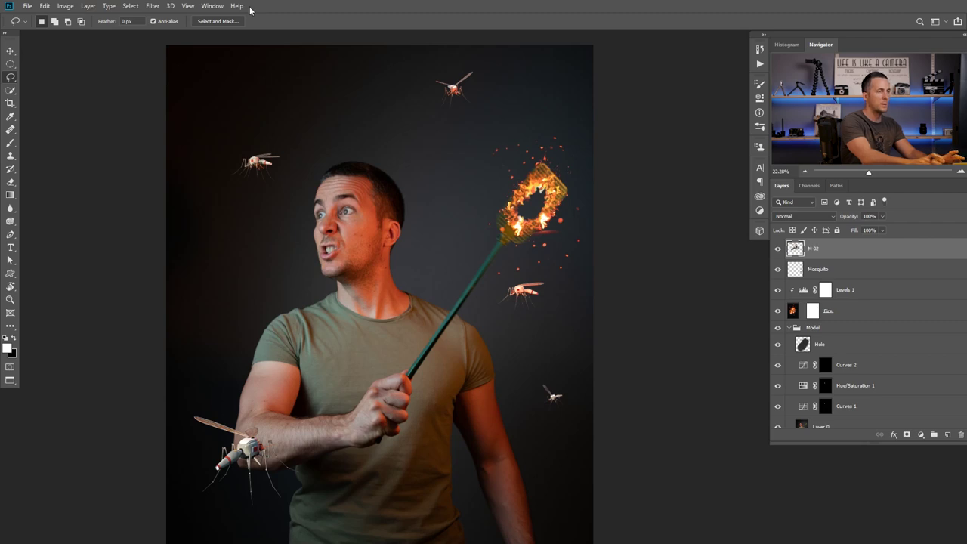
Cut the mosquito in front of the man's face from the Mosquito layer onto its own layer named M 01.
click(795, 276)
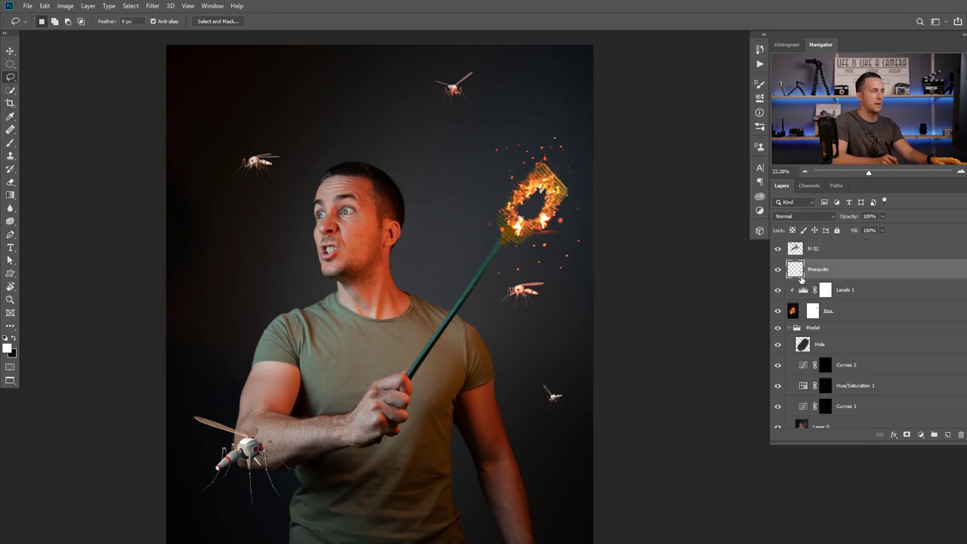
mouse_move(269, 143)
mouse_down()
mouse_move(217, 155)
mouse_move(250, 195)
mouse_move(273, 141)
mouse_up()
key(ctrl+shift+j)
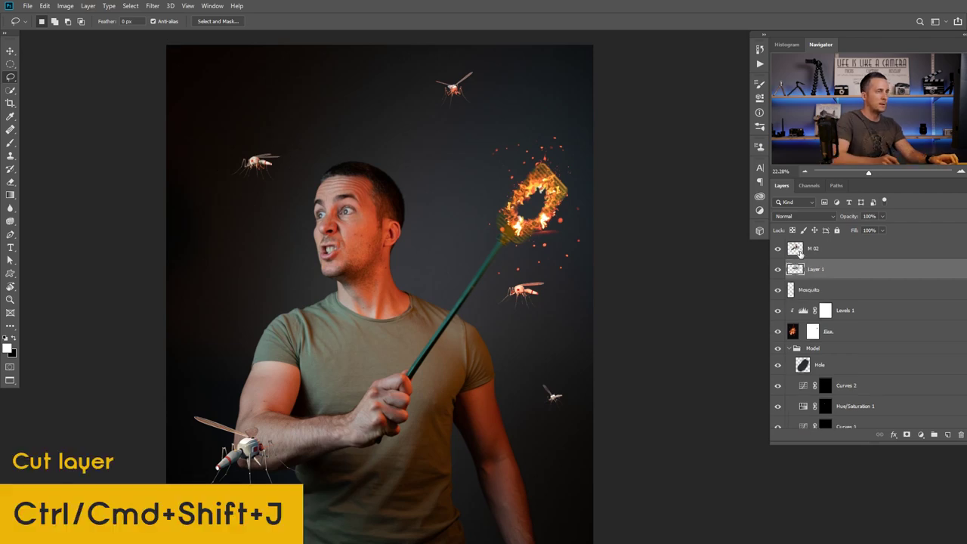
double_click(816, 269)
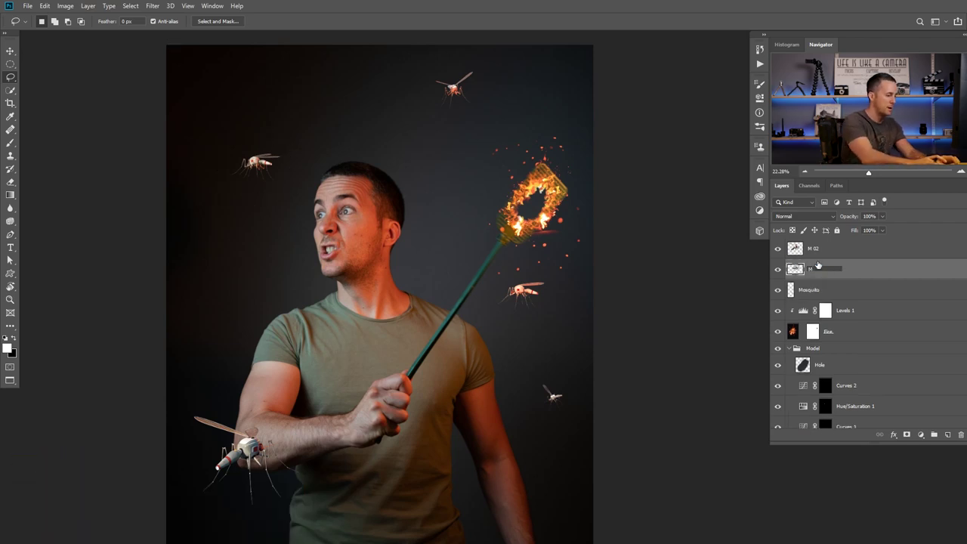
text(M 01)
key(Return)
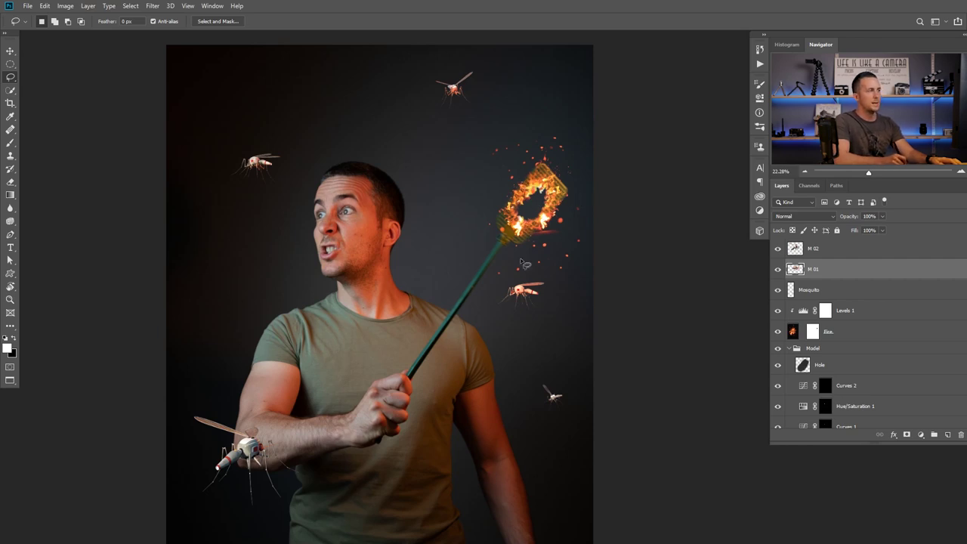
Cut the mosquito near the portrait's upper edge and the one below the burning swatter from the Mosquito layer onto separate layers.
click(805, 290)
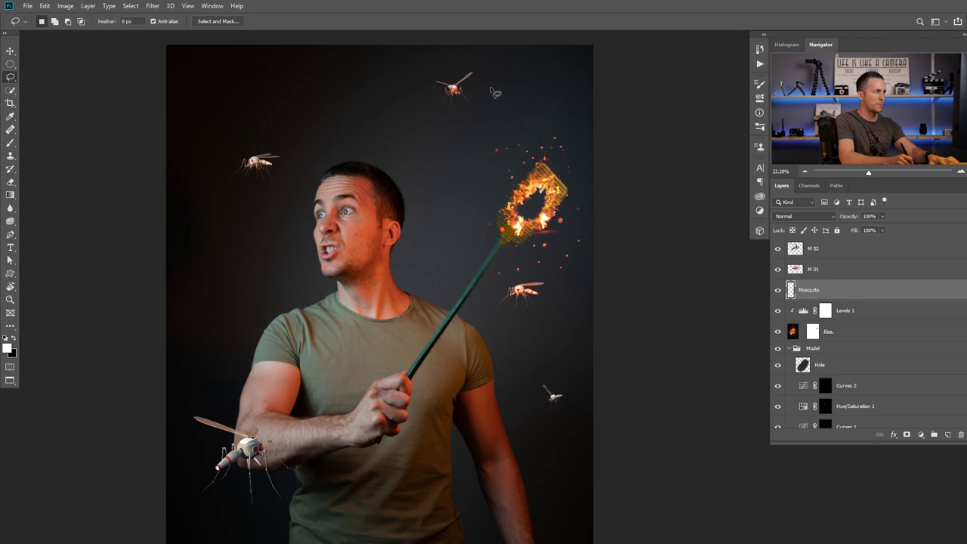
mouse_move(468, 62)
mouse_down()
mouse_move(479, 112)
mouse_move(476, 60)
mouse_up()
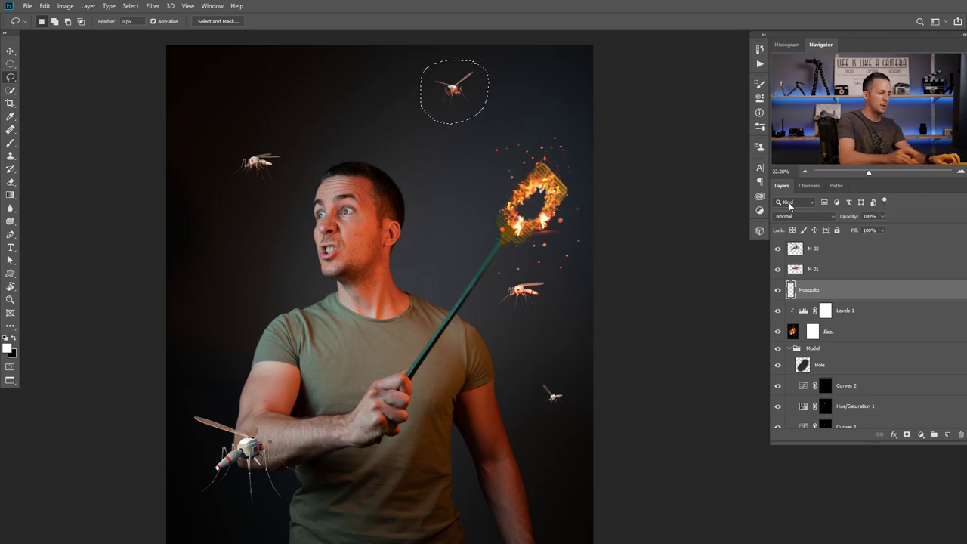
key(ctrl+shift+j)
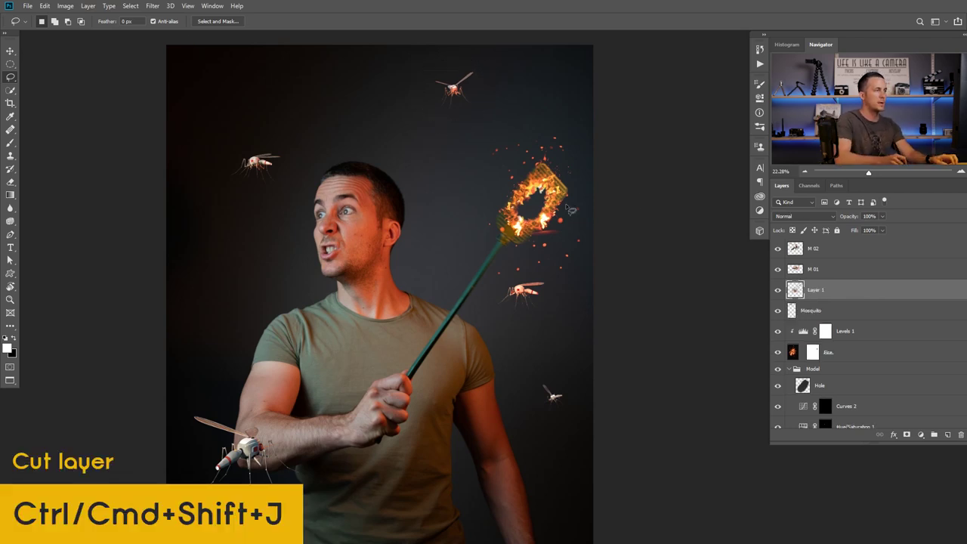
click(799, 311)
mouse_move(534, 276)
mouse_down()
mouse_move(529, 320)
mouse_move(559, 281)
mouse_up()
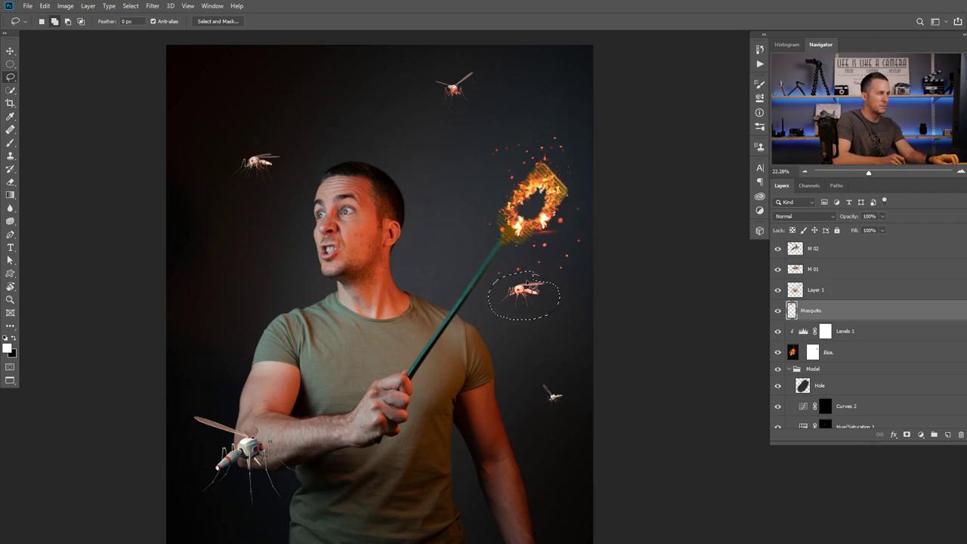
key(ctrl+j)
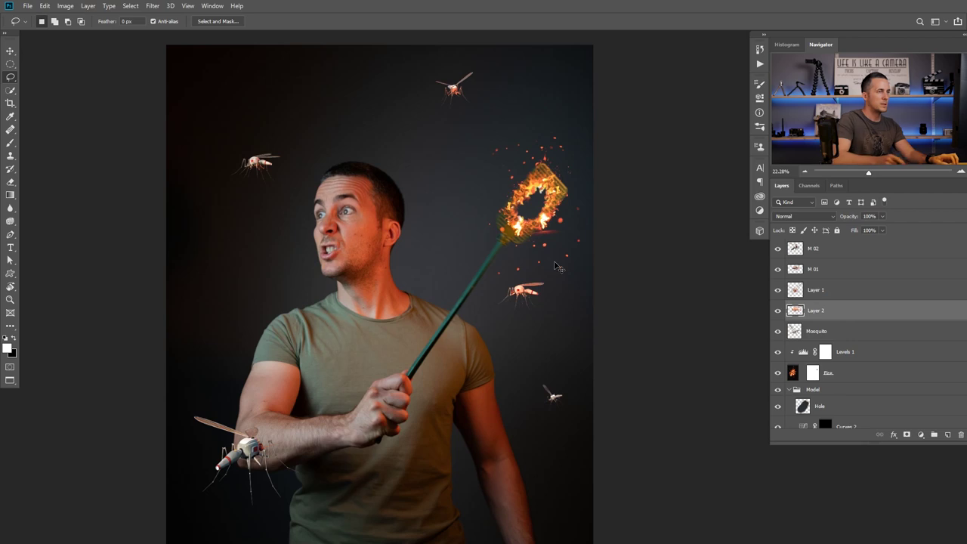
Rename the uppermost mosquito's layer as M 03 and the layer of the mosquito below the swatter as M 04.
double_click(817, 291)
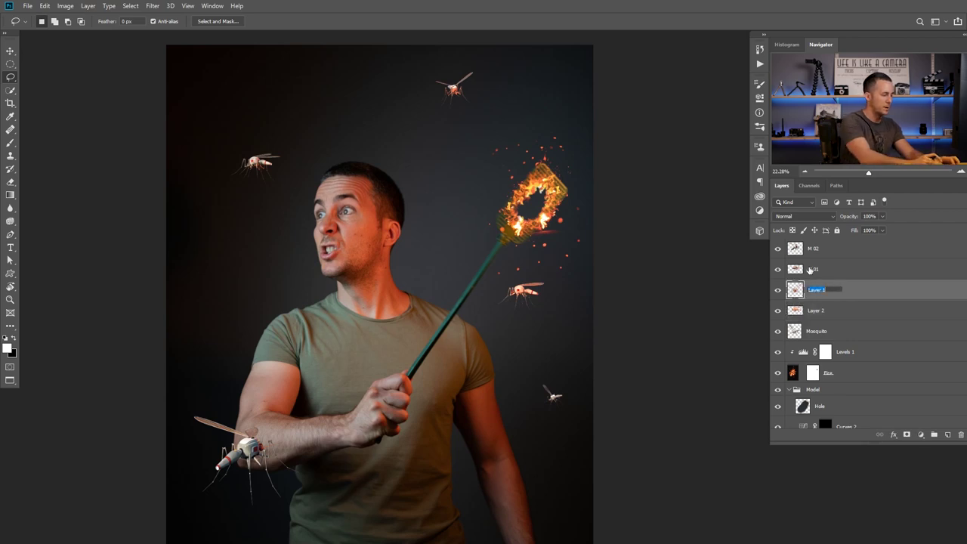
text(M 03)
key(Return)
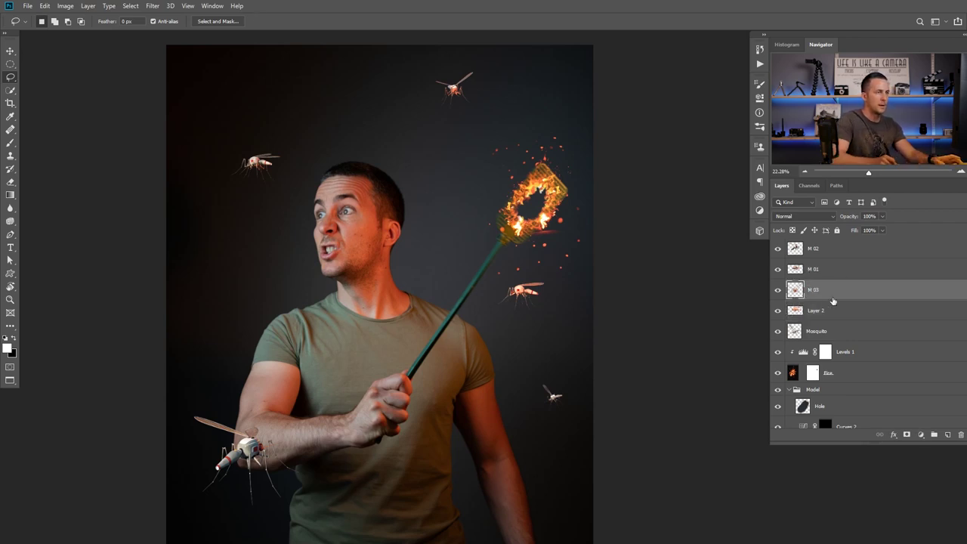
double_click(817, 310)
text(M 04)
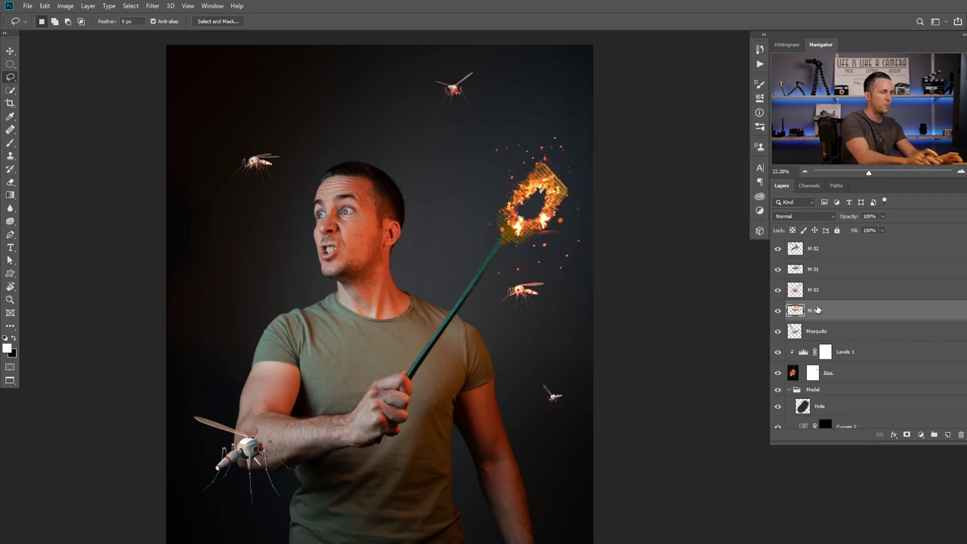
key(Return)
Reorder the mosquito layers from M 01 up to M 04 at the top of the stack, and select the Mosquito layer.
drag(796, 253, 800, 243)
drag(798, 310, 807, 240)
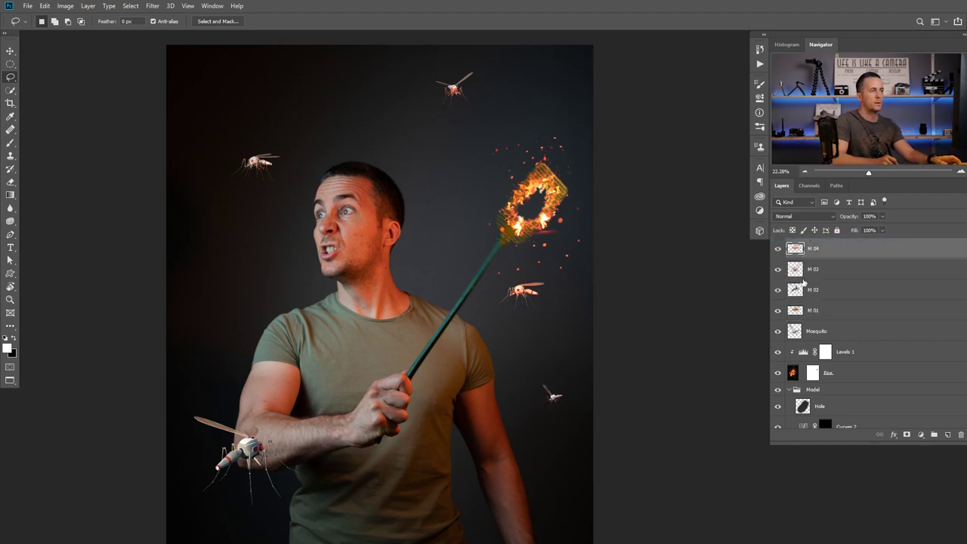
click(799, 332)
click(779, 331)
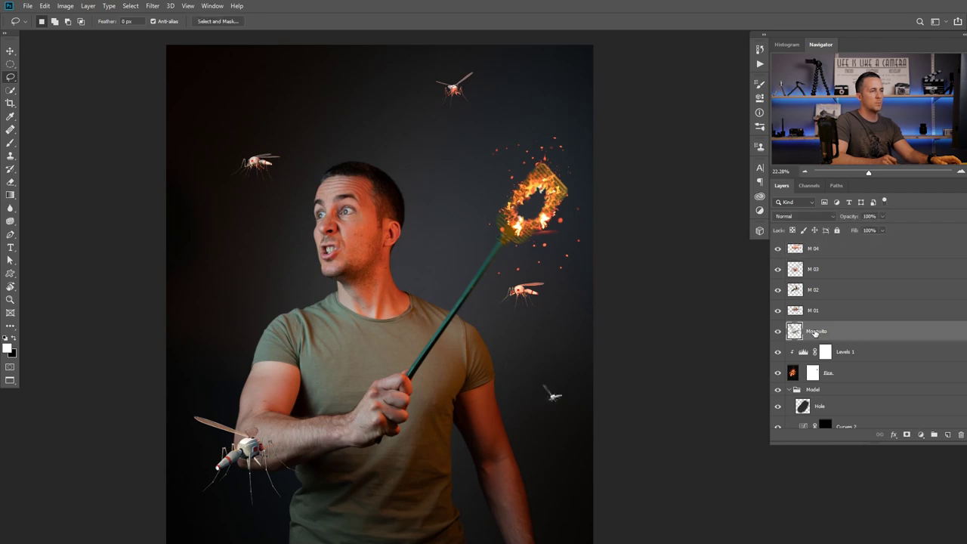
mouse_move(560, 405)
mouse_down()
mouse_move(615, 403)
mouse_move(564, 414)
mouse_up()
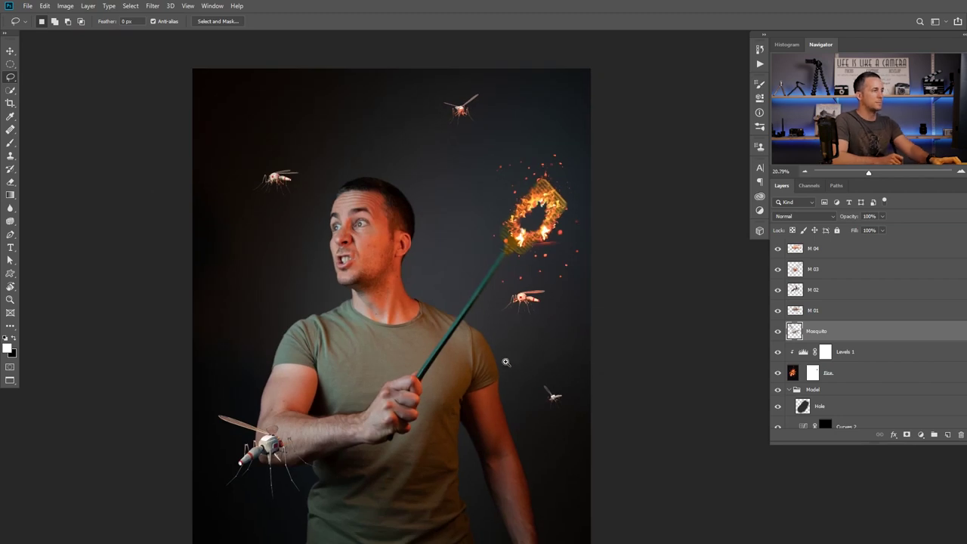
drag(505, 362, 519, 369)
drag(565, 391, 580, 338)
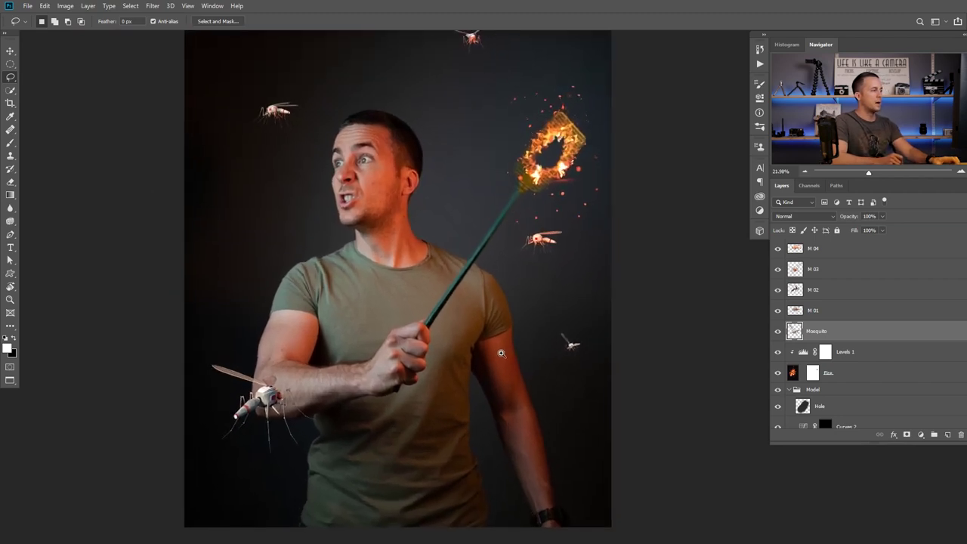
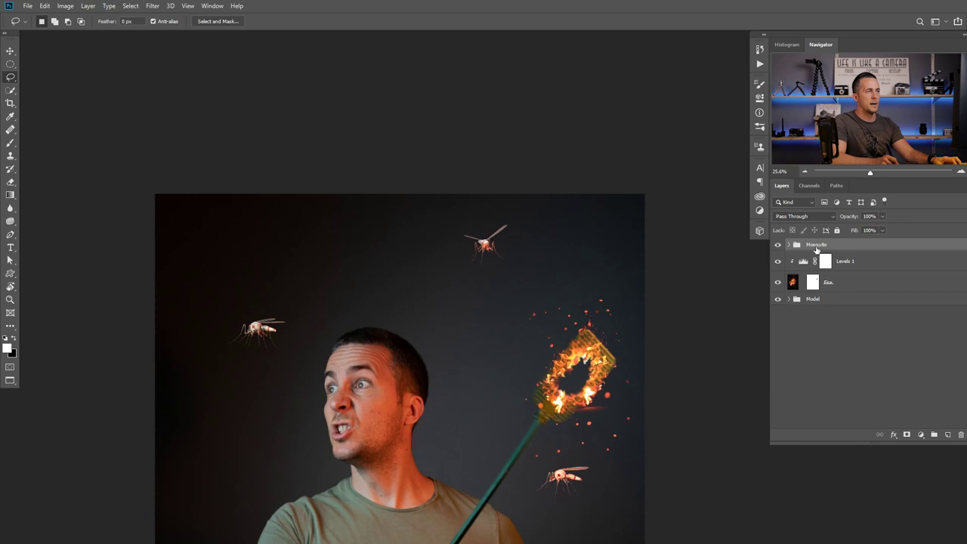
Create a new layer above the Mosquito group and name it Laser beam.
click(947, 434)
double_click(812, 247)
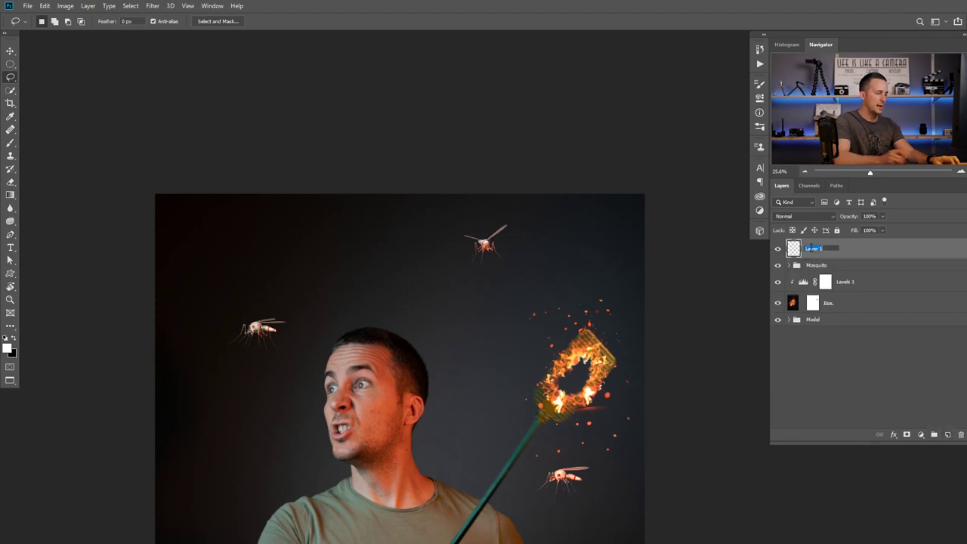
text(Laser beam)
key(Return)
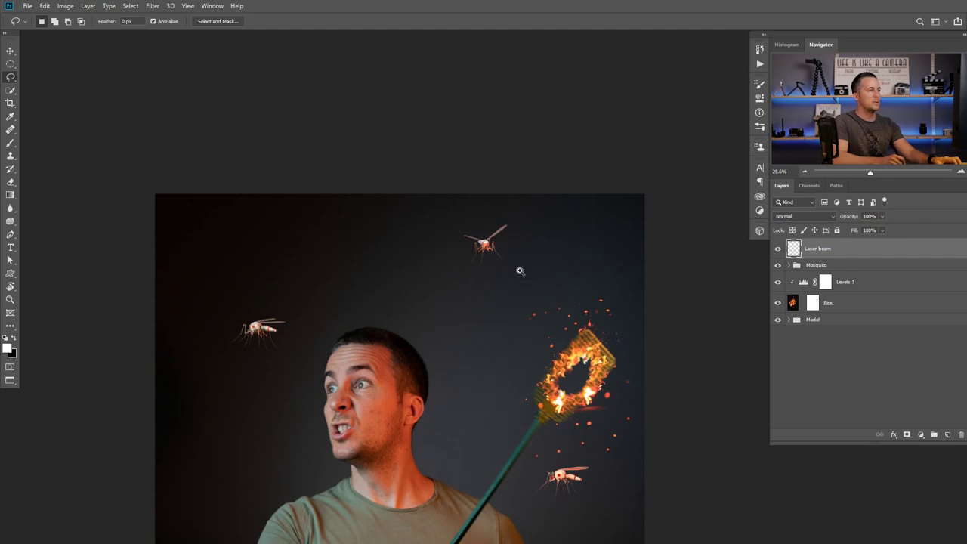
Choose the Hard Round brush with slightly reduced hardness, try a stroke on the dark background, and undo it.
scroll(521, 271, up, 1)
drag(531, 284, 562, 242)
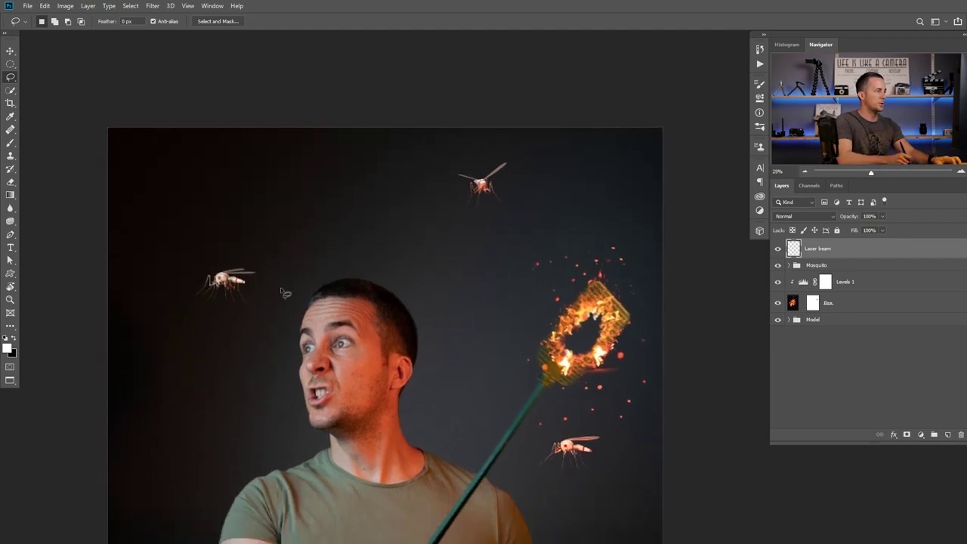
key(b)
right_click(329, 289)
click(470, 261)
drag(443, 207, 435, 206)
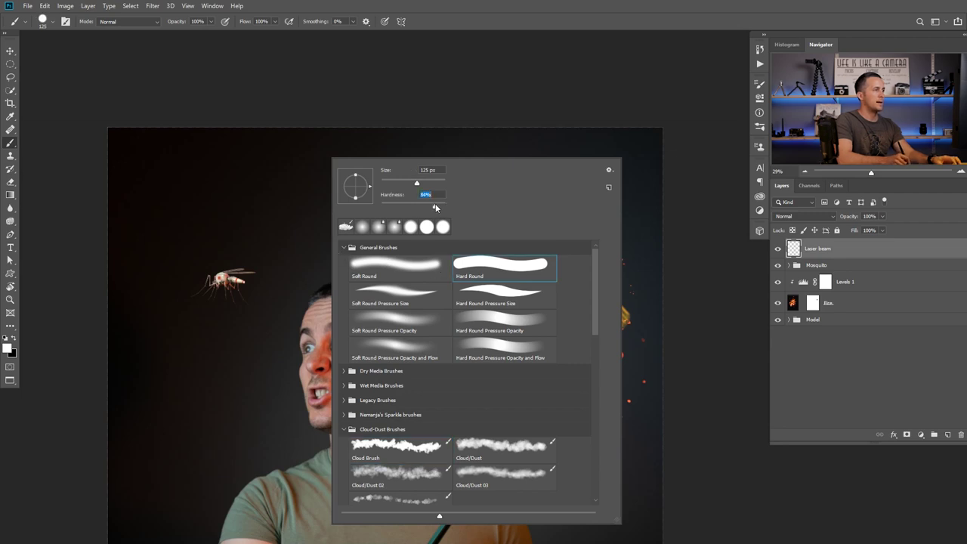
drag(297, 204, 336, 244)
key(ctrl+z)
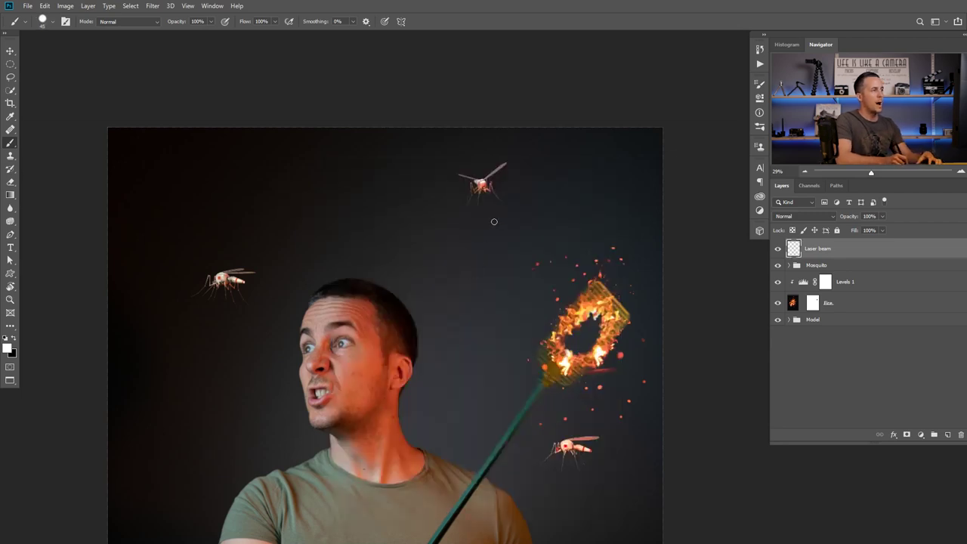
ctrl+click(517, 202)
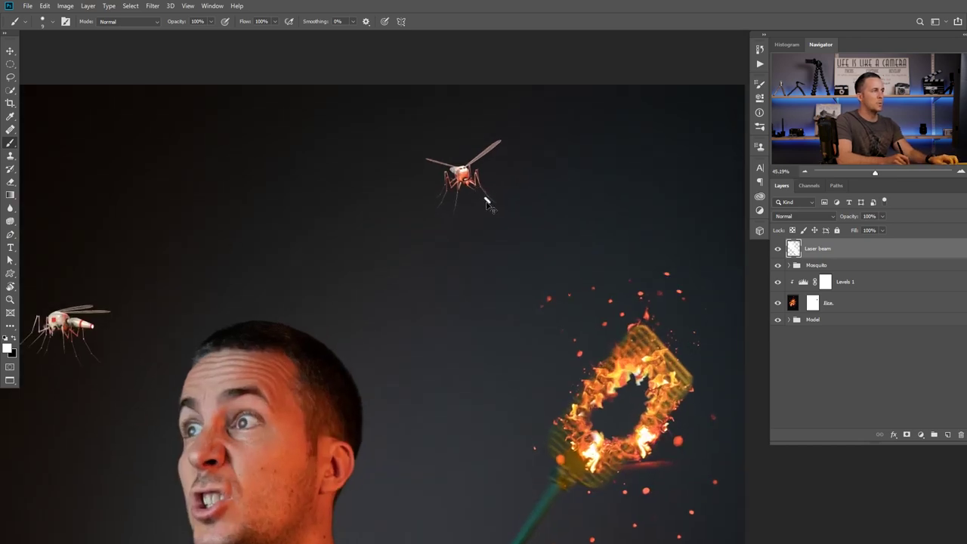
key(ctrl+z)
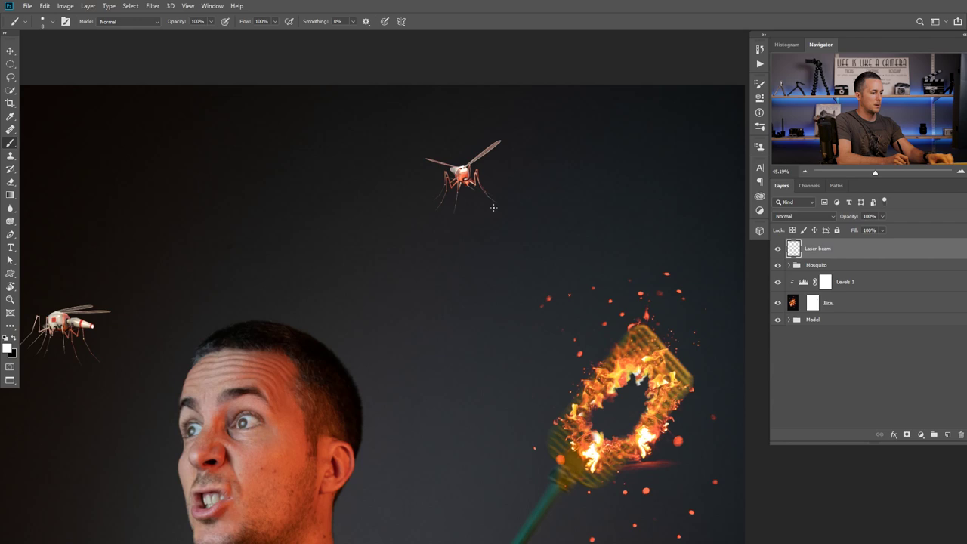
drag(479, 195, 499, 208)
key(ctrl+z)
key(ctrl+z)
drag(494, 208, 502, 215)
key(ctrl+z)
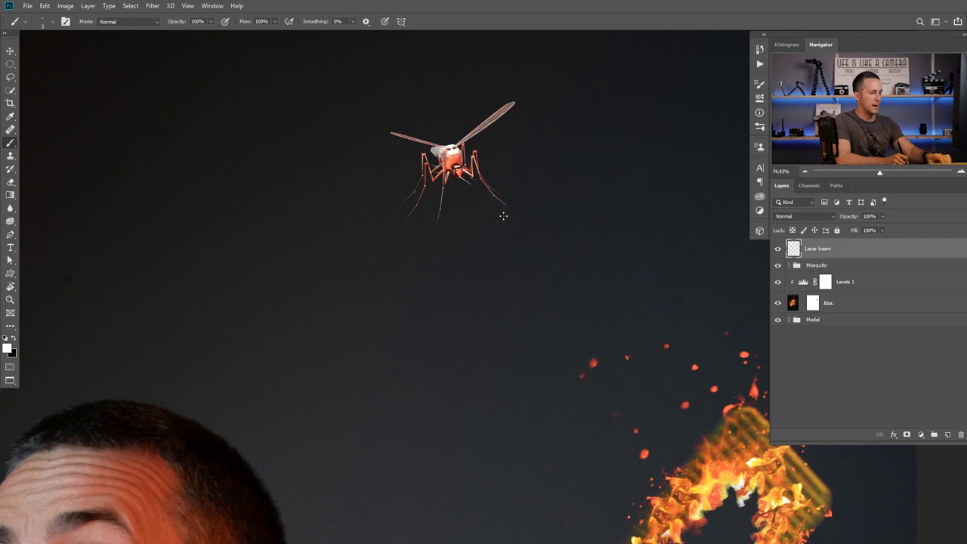
Try painting a path of short white dashes from the uppermost mosquito towards and around the burning swatter.
click(485, 196)
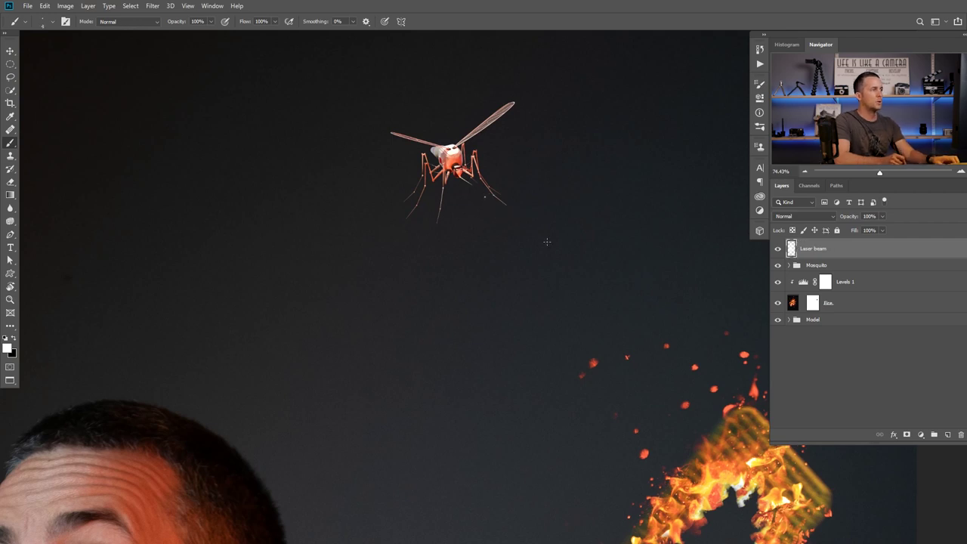
shift+click(499, 209)
click(529, 228)
shift+click(549, 241)
scroll(574, 276, down, 3)
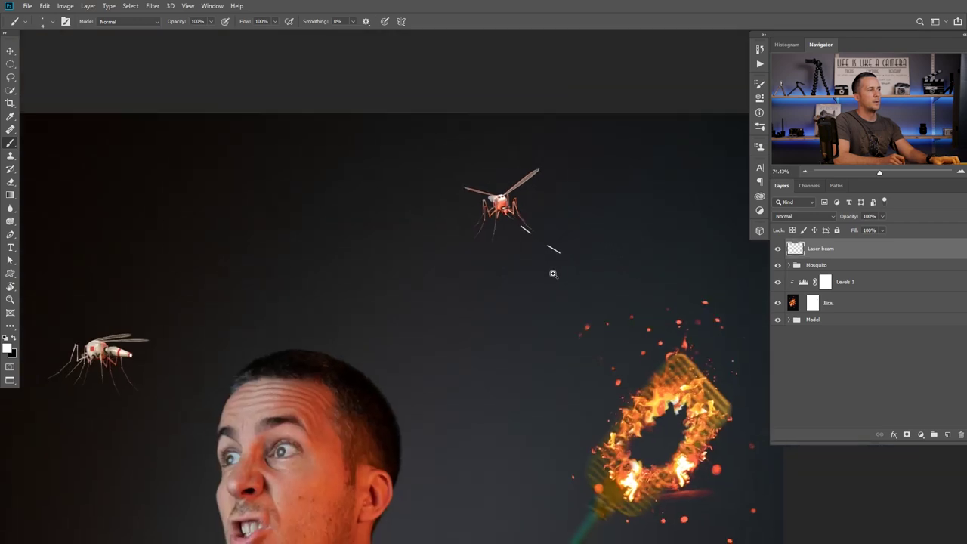
drag(582, 269, 592, 278)
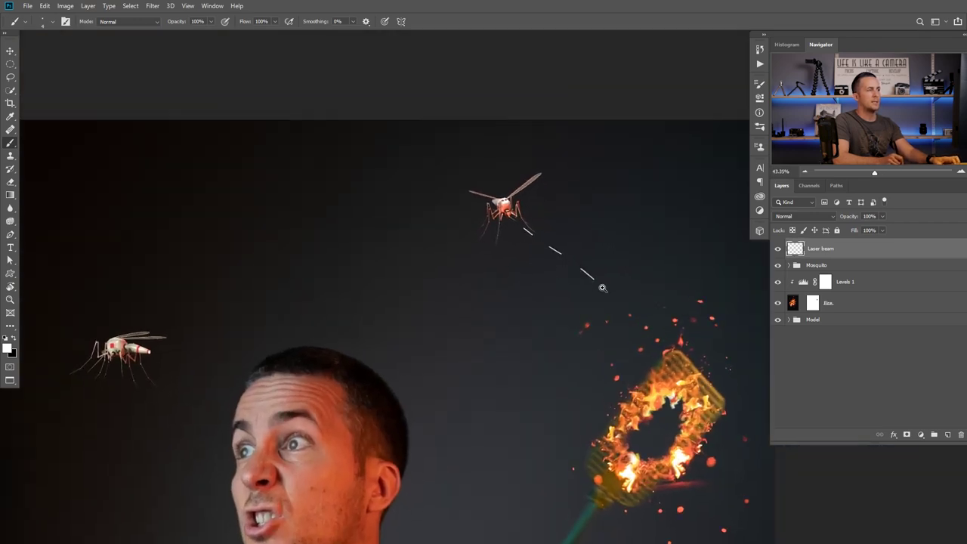
scroll(597, 287, down, 2)
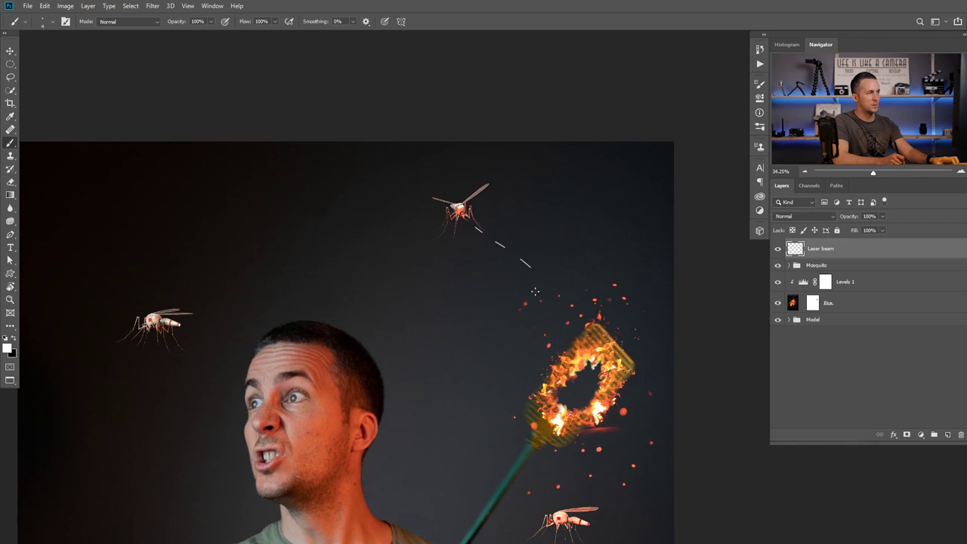
drag(544, 278, 561, 316)
drag(633, 337, 636, 321)
drag(631, 272, 624, 265)
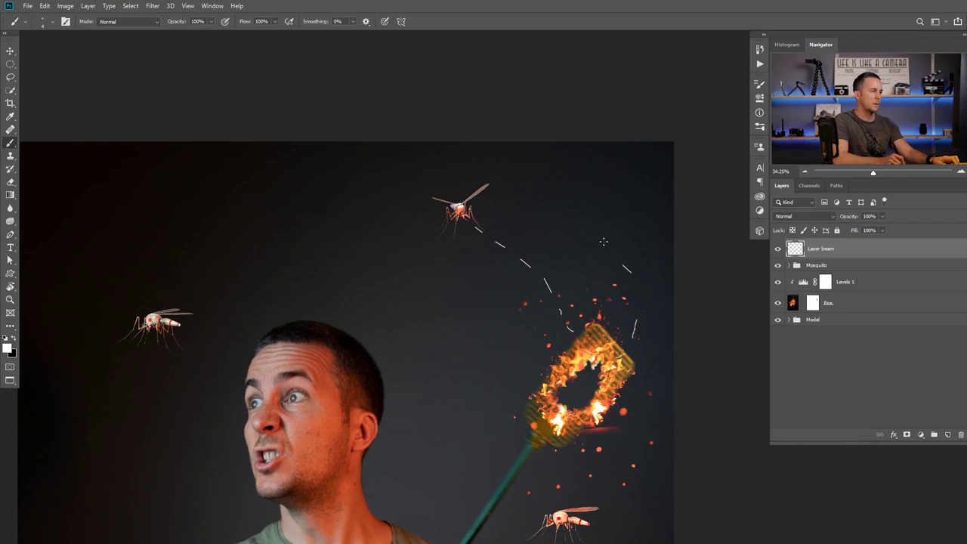
Clear all painted dashes from the Laser beam layer and deselect.
key(ctrl+a)
key(Delete)
key(ctrl+d)
Paint one thin straight white line from the uppermost mosquito across the burning swatter to near the portrait's edge.
drag(495, 240, 518, 249)
scroll(468, 218, up, 2)
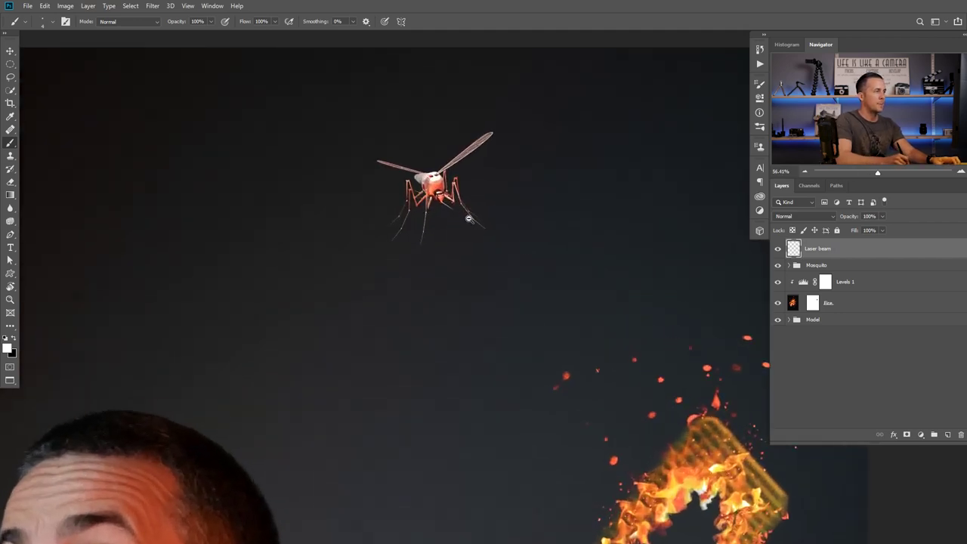
scroll(519, 255, down, 4)
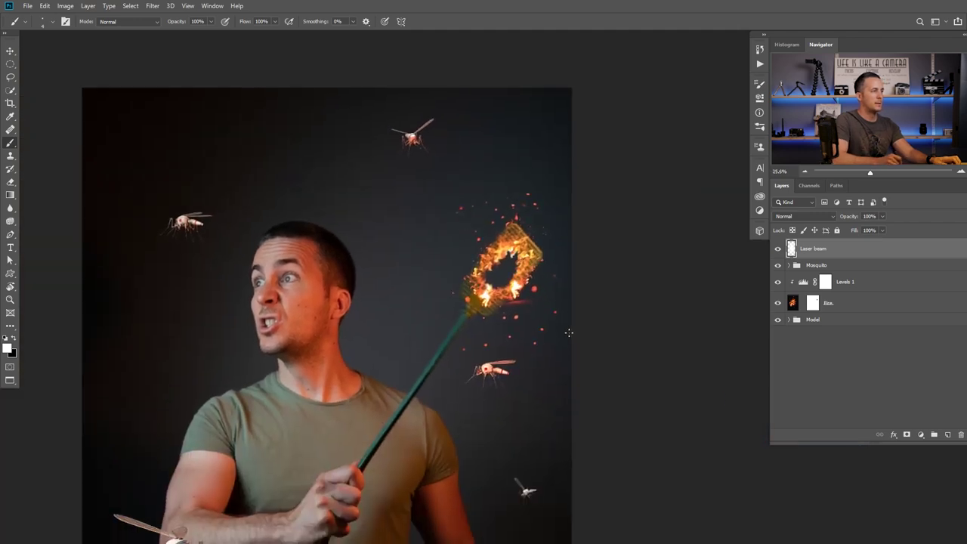
shift+click(566, 332)
scroll(527, 278, up, 1)
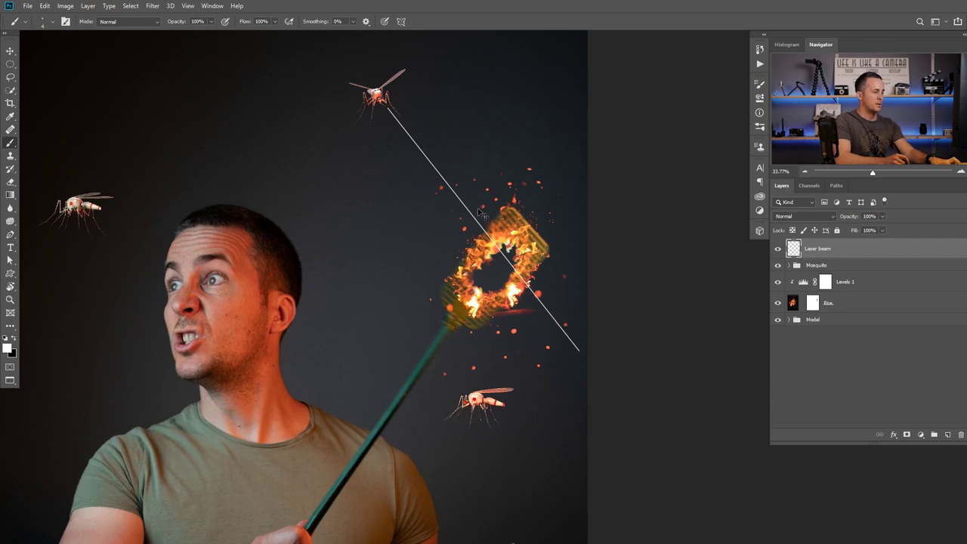
Free-transform the beam line, shifting its two end corners so it runs from the mosquito through the swatter's burnt hole.
key(ctrl+t)
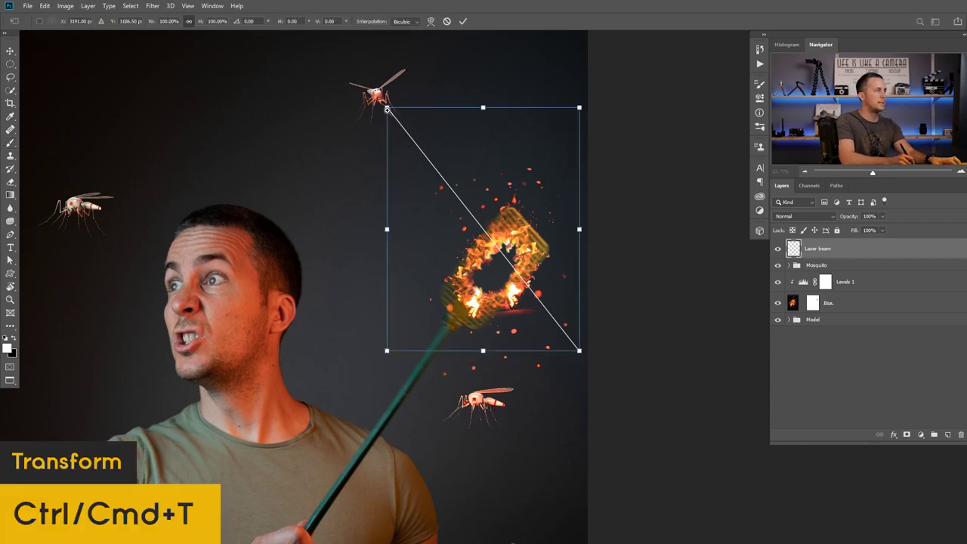
scroll(386, 110, up, 2)
drag(389, 104, 386, 101)
ctrl+click(454, 191)
drag(449, 196, 419, 197)
drag(472, 248, 345, 136)
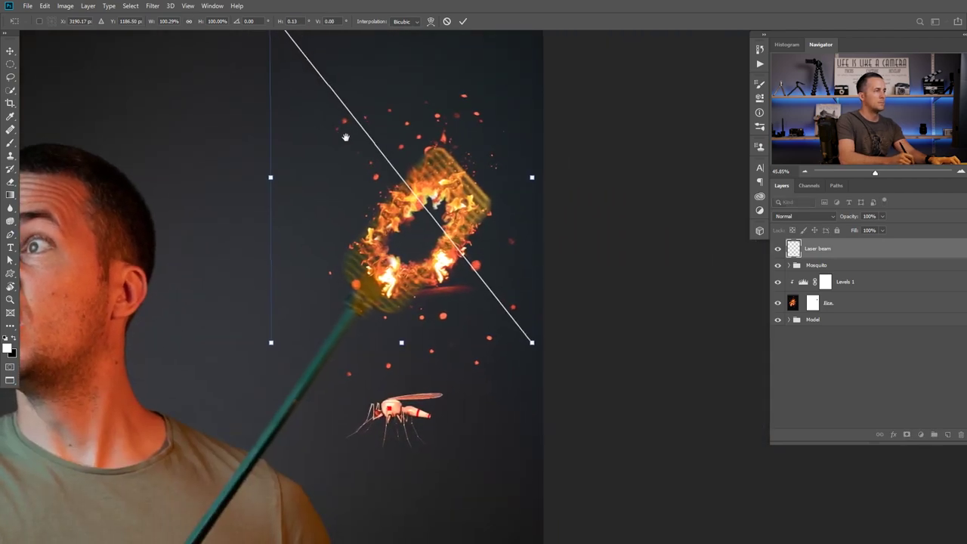
drag(531, 343, 517, 337)
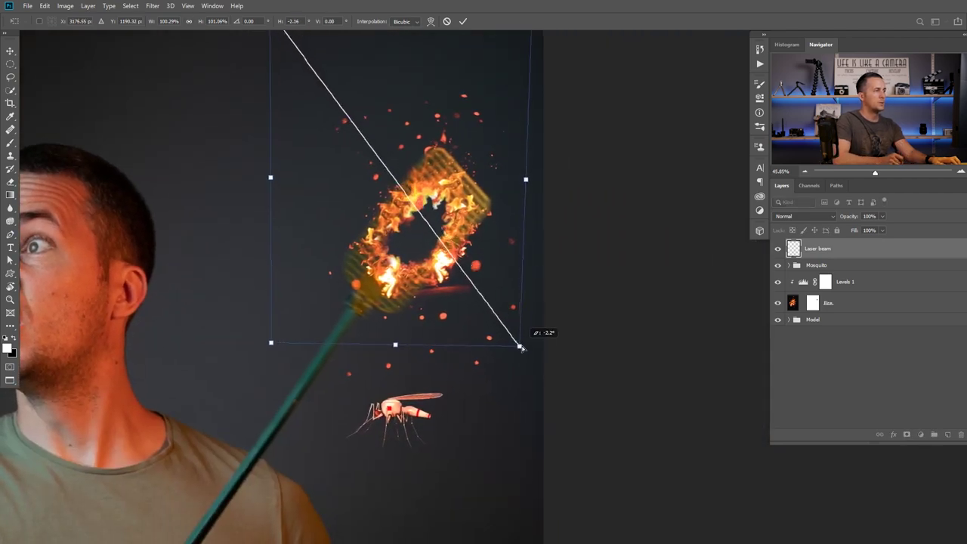
Fine-tune the beam's starting corner so it meets the tip of the mosquito's proboscis.
scroll(477, 296, down, 2)
scroll(415, 216, up, 1)
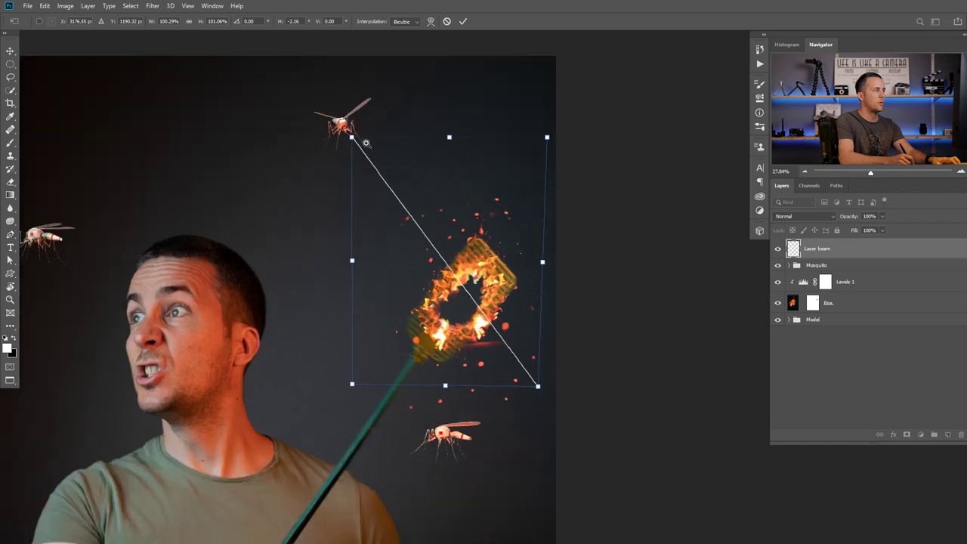
scroll(357, 141, up, 2)
scroll(360, 144, up, 5)
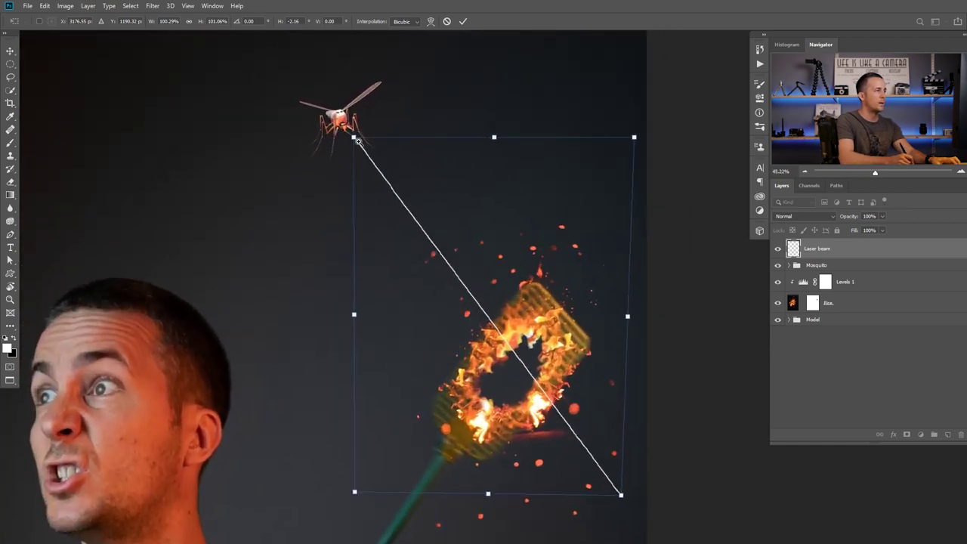
drag(389, 147, 387, 144)
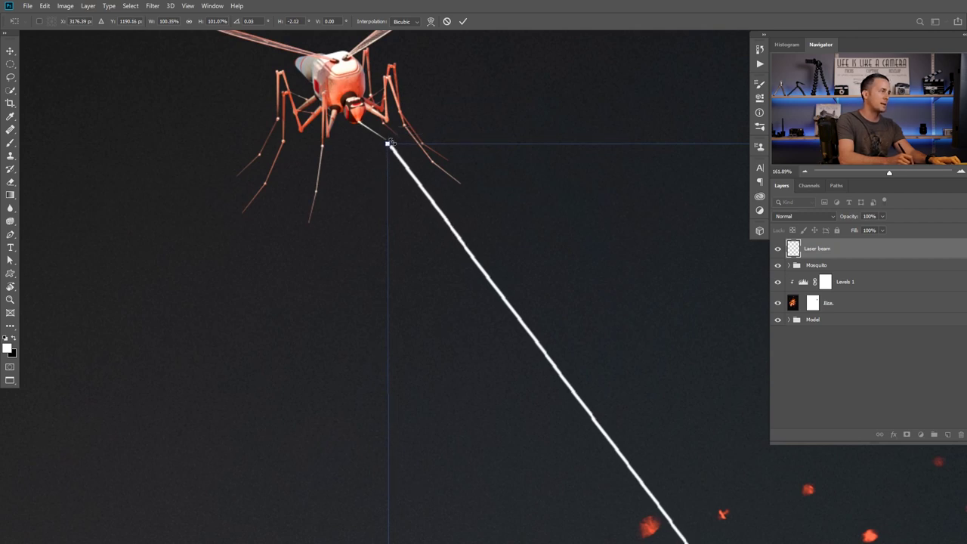
drag(419, 171, 352, 207)
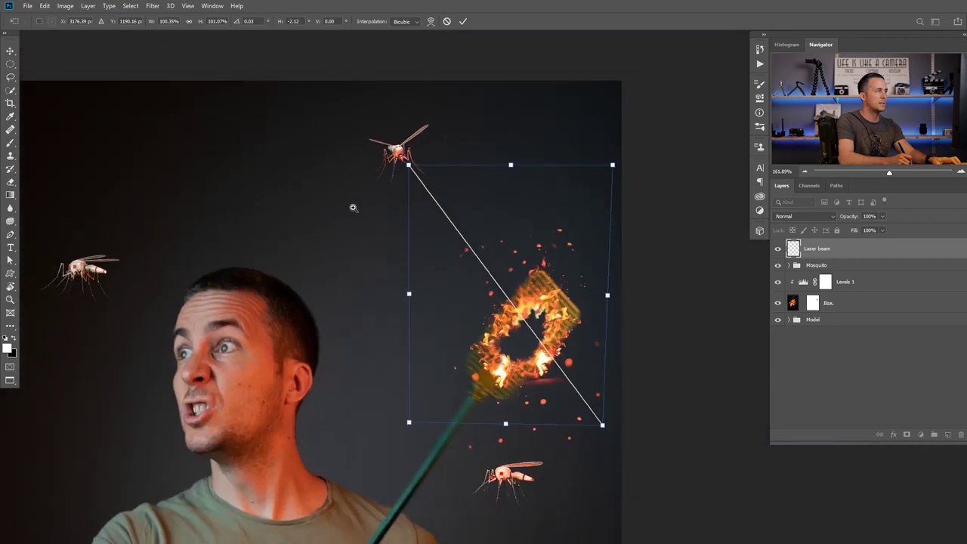
Apply a Perspective transform to the beam so it tapers towards the mosquito and widens at its lower end.
scroll(353, 208, down, 1)
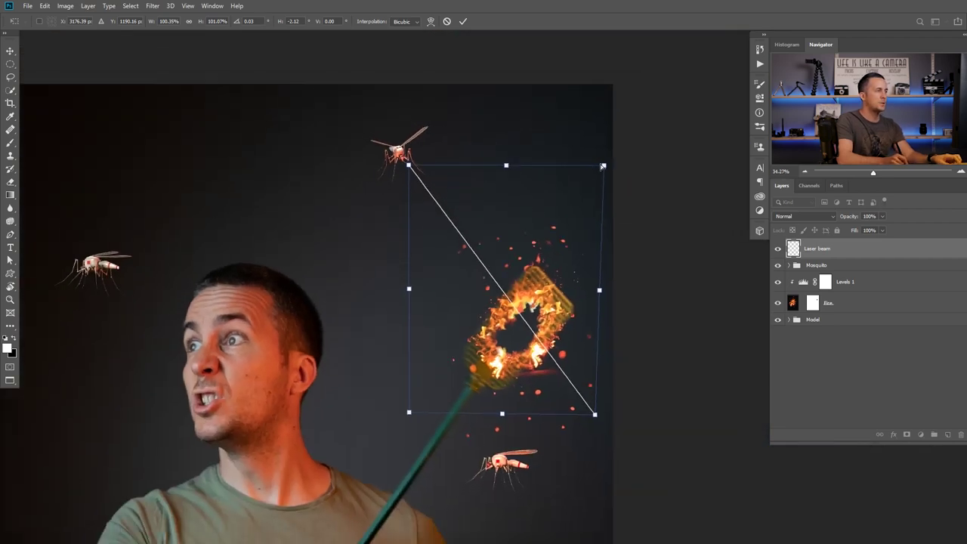
drag(604, 168, 548, 173)
right_click(476, 200)
click(513, 250)
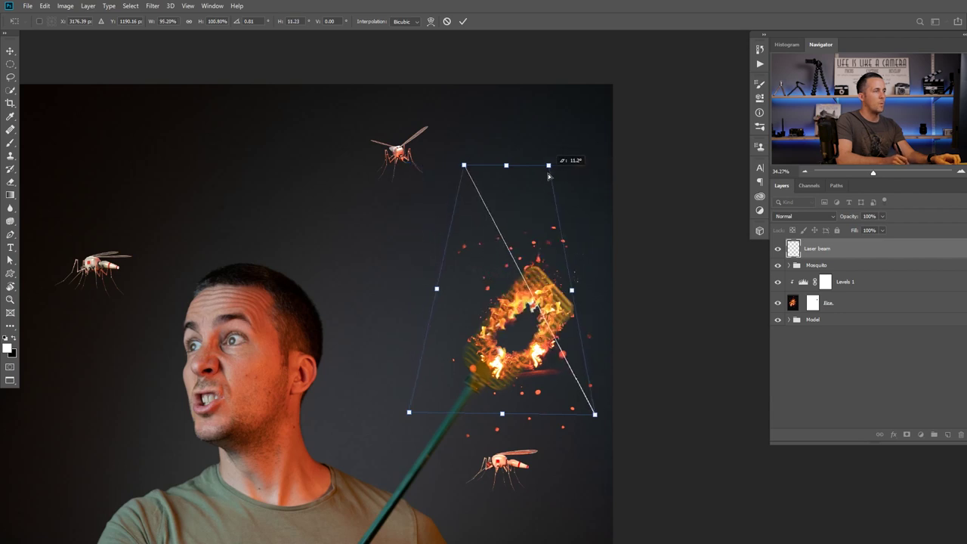
drag(459, 163, 462, 184)
drag(655, 528, 459, 226)
mouse_move(529, 369)
mouse_down()
mouse_move(444, 227)
mouse_move(457, 274)
mouse_move(501, 343)
mouse_move(473, 306)
mouse_up()
drag(474, 305, 421, 305)
drag(503, 362, 522, 360)
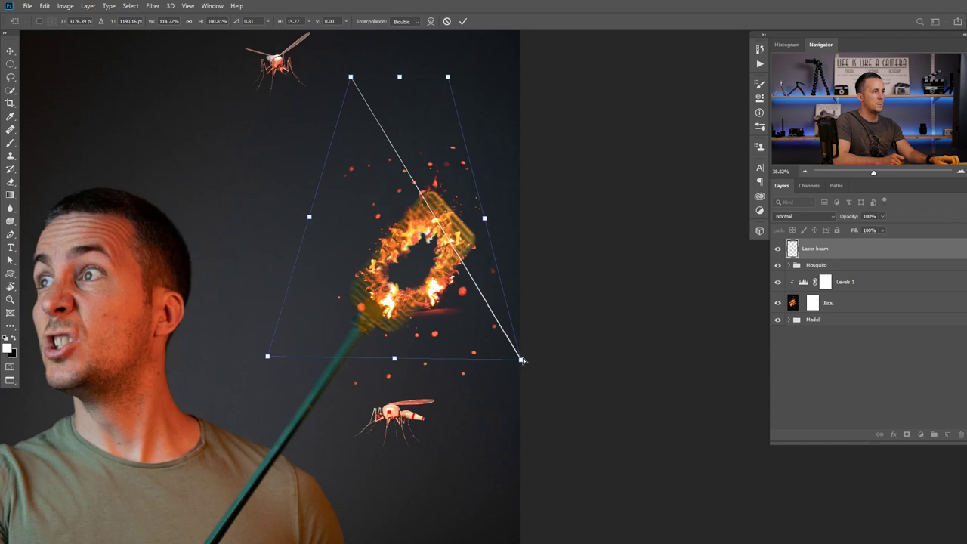
Move the tapered beam back to the mosquito's proboscis, distort its lower end through the swatter's hole, and apply the transform.
drag(425, 230, 364, 233)
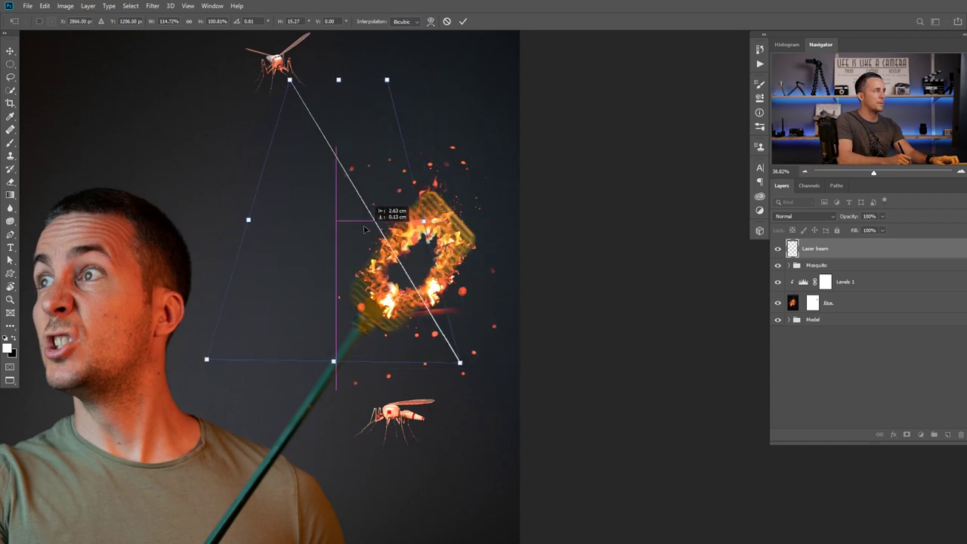
drag(461, 370, 483, 340)
right_click(347, 230)
click(385, 242)
drag(396, 217, 421, 259)
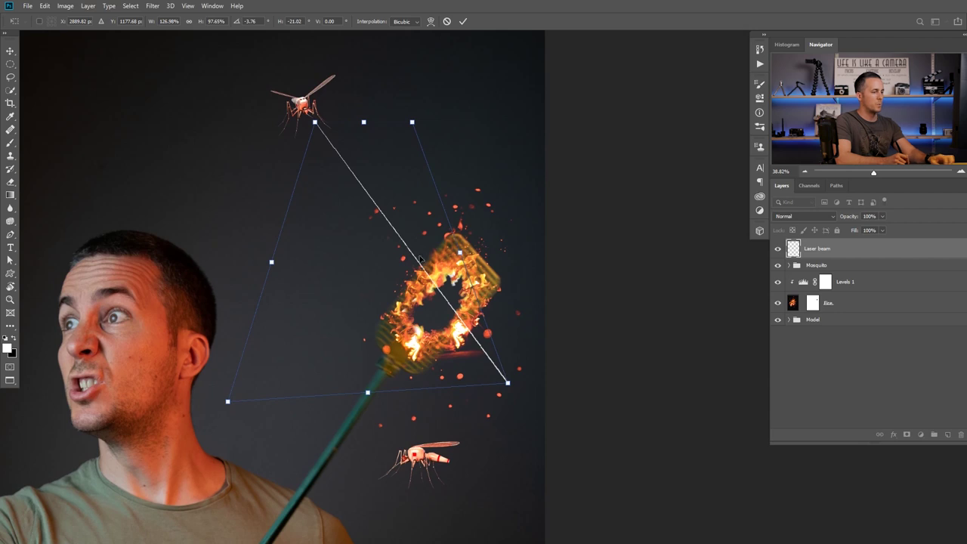
key(Return)
Add a layer mask to the Laser beam layer and adjust the Hard Round brush's hardness for masking.
mouse_move(359, 194)
mouse_down()
mouse_move(399, 257)
mouse_move(370, 194)
mouse_move(385, 231)
mouse_up()
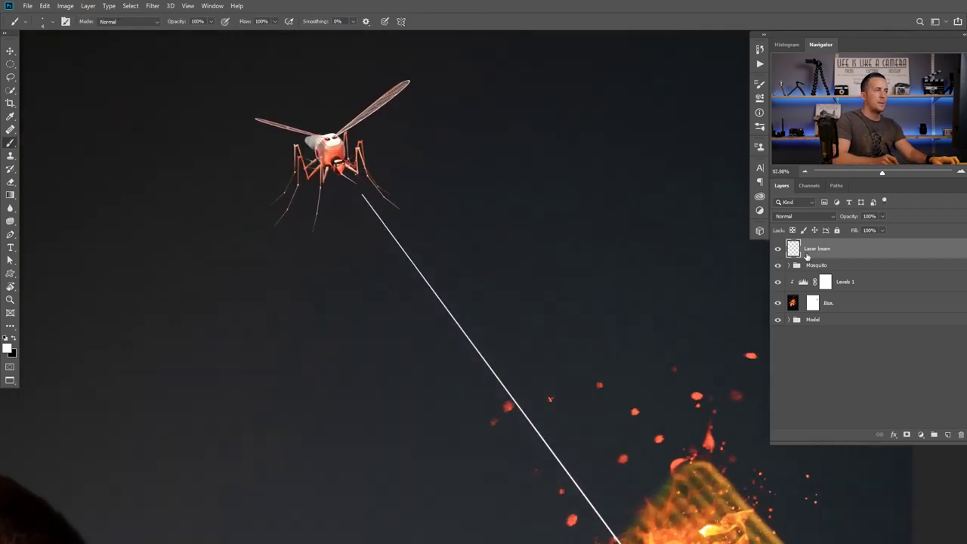
click(906, 435)
scroll(454, 250, down, 3)
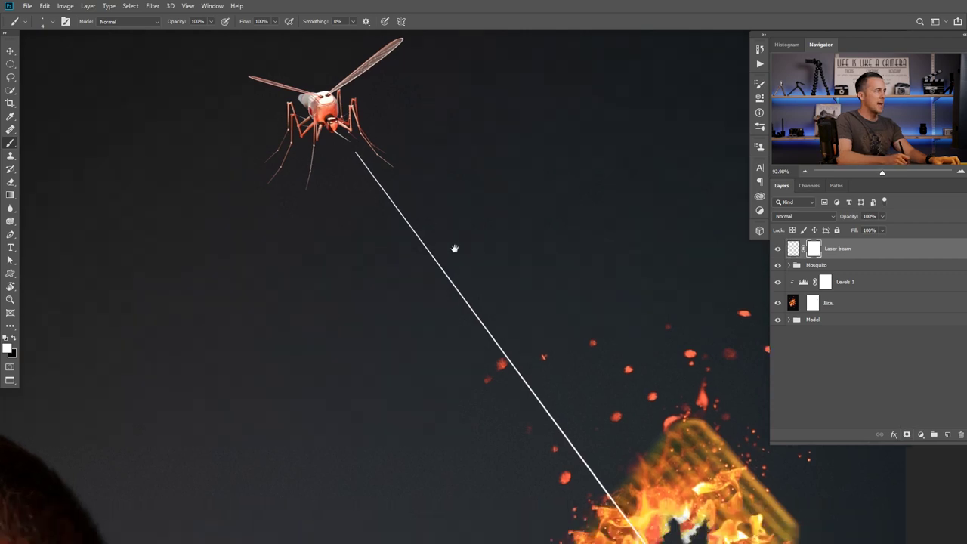
scroll(435, 254, down, 3)
right_click(452, 238)
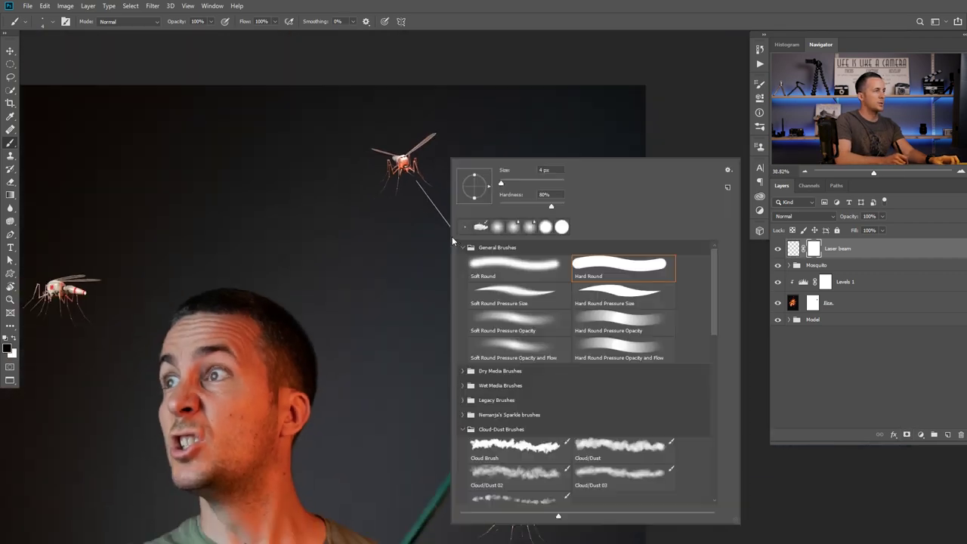
drag(551, 206, 558, 208)
drag(433, 222, 545, 228)
right_click(556, 215)
drag(665, 208, 664, 208)
key(Return)
Mask small gaps into the laser beam just below the upper mosquito with a reduced brush, breaking it into short dashes.
scroll(458, 222, up, 2)
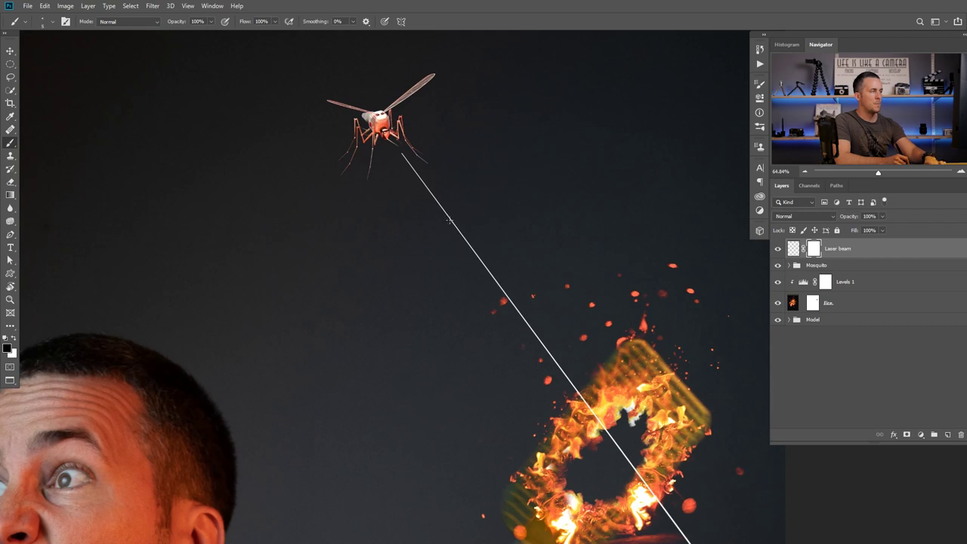
key(])
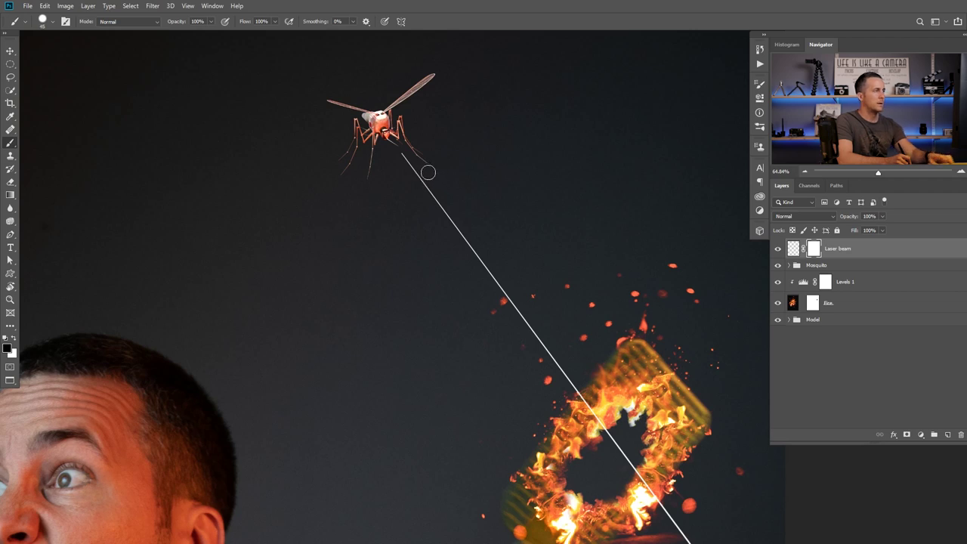
drag(422, 167, 403, 178)
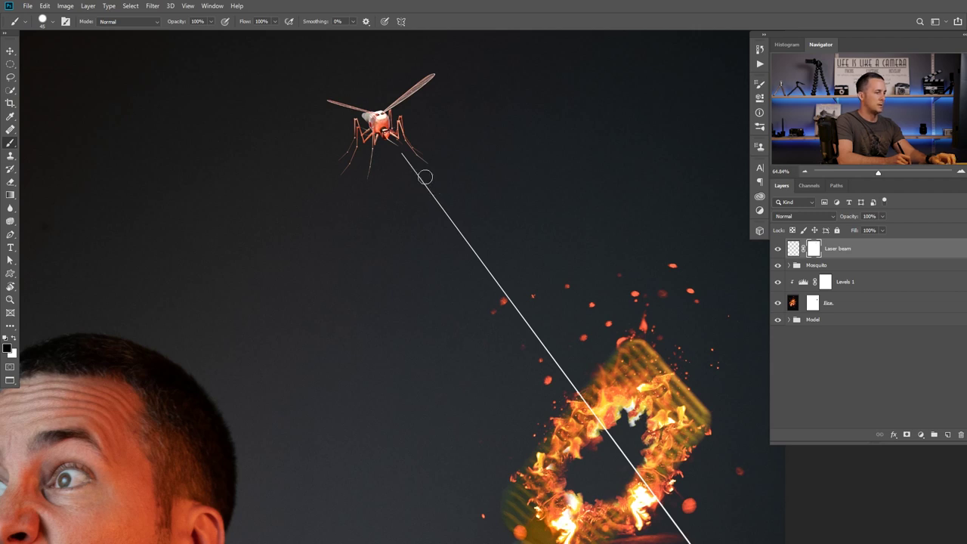
key([)
key([)
key(ctrl+z)
mouse_move(417, 164)
mouse_down()
mouse_move(394, 181)
mouse_move(390, 215)
mouse_up()
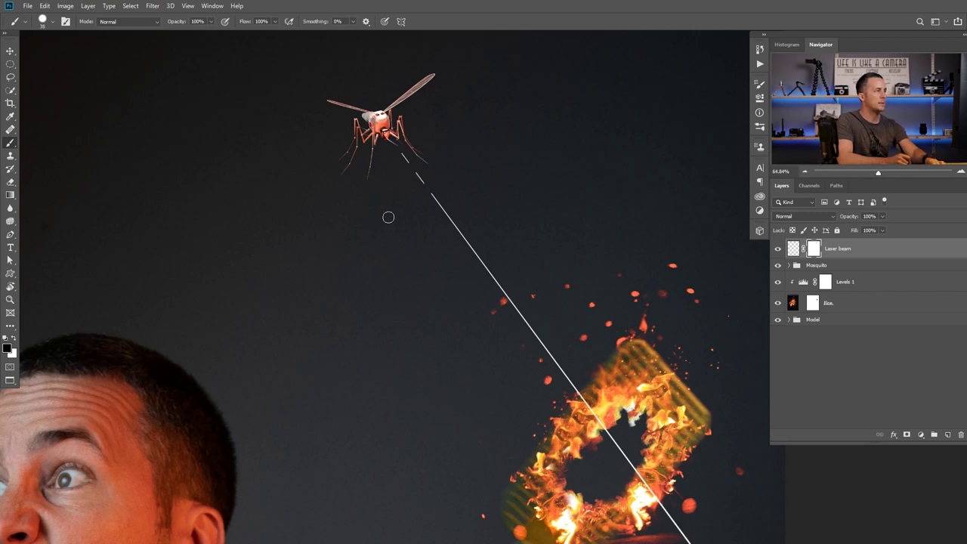
Mask out the beam between the mosquito and the swatter's hole, leaving only short dashes inside the hole and just beyond it.
drag(475, 271, 386, 204)
mouse_move(336, 118)
mouse_down()
mouse_move(426, 255)
mouse_move(388, 182)
mouse_move(507, 344)
mouse_move(472, 283)
mouse_up()
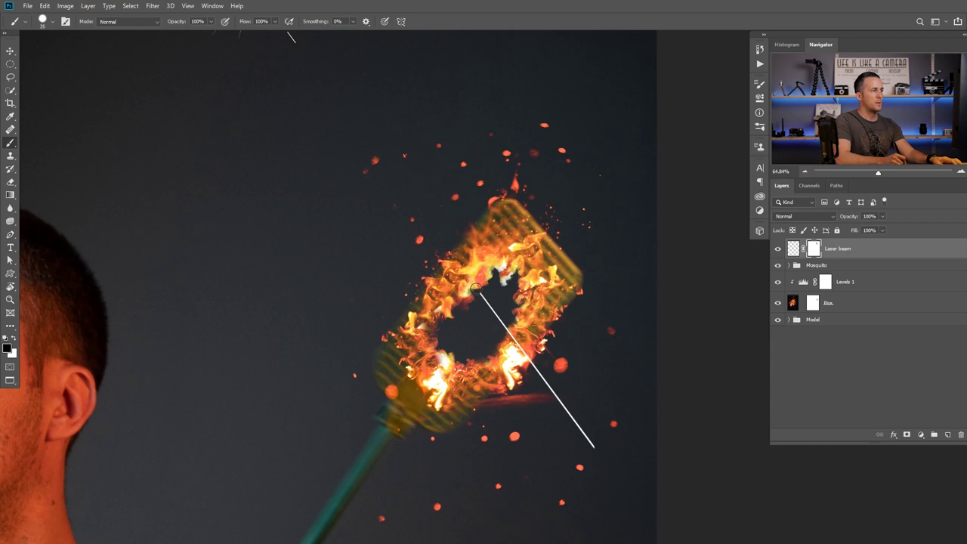
click(494, 303)
click(506, 325)
mouse_move(537, 358)
mouse_down()
mouse_move(513, 320)
mouse_move(495, 313)
mouse_move(533, 367)
mouse_up()
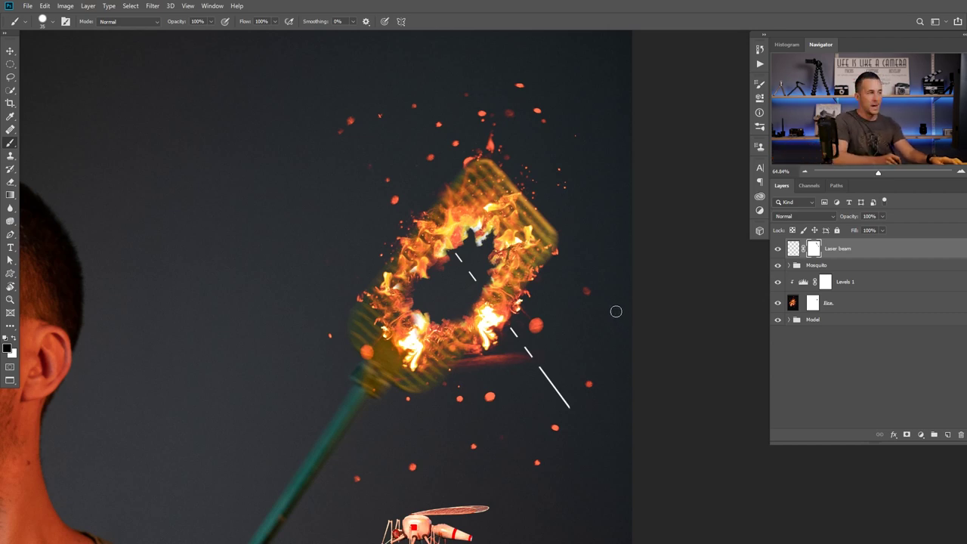
drag(530, 370, 576, 414)
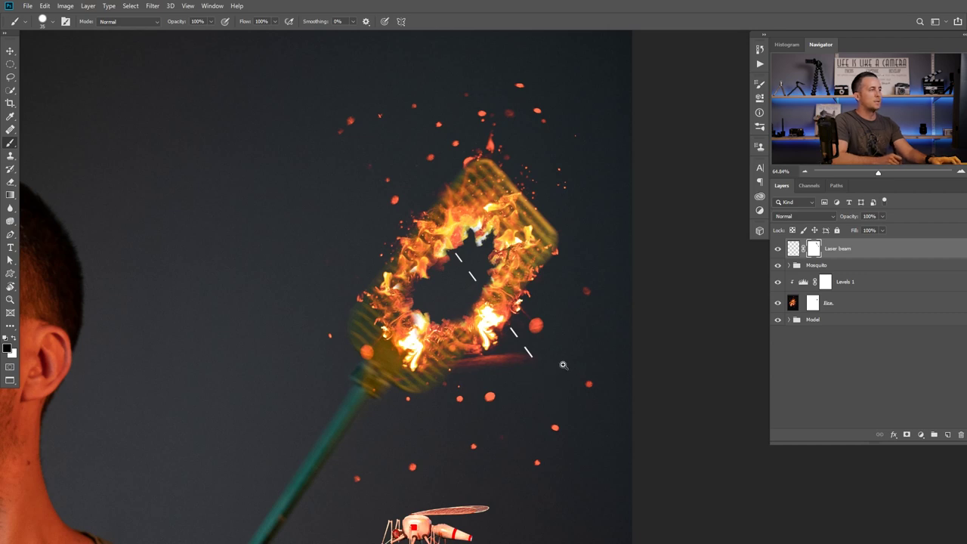
Duplicate the Laser beam layer and offset the copy slightly to form a second, parallel row of dashes.
scroll(569, 420, down, 3)
key(x)
key(ctrl+j)
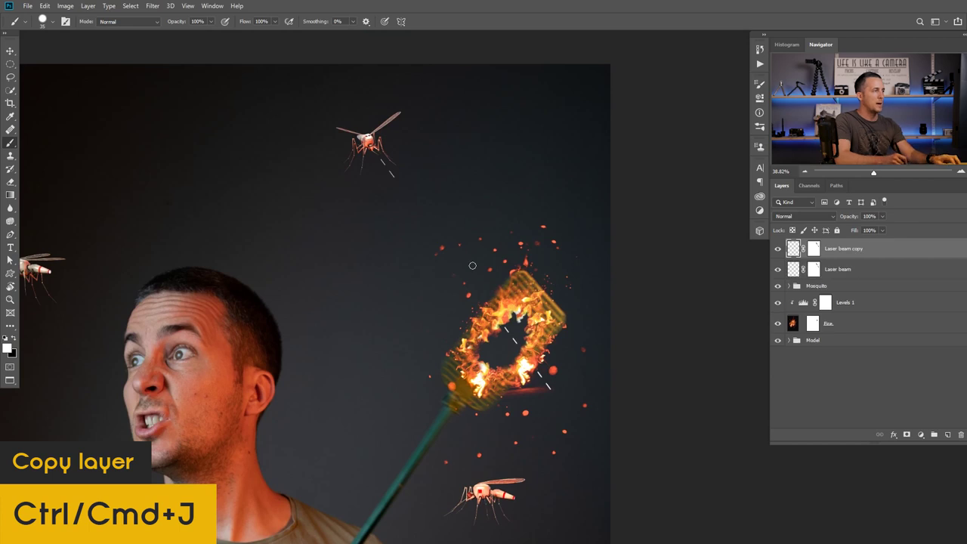
key(v)
drag(427, 257, 436, 268)
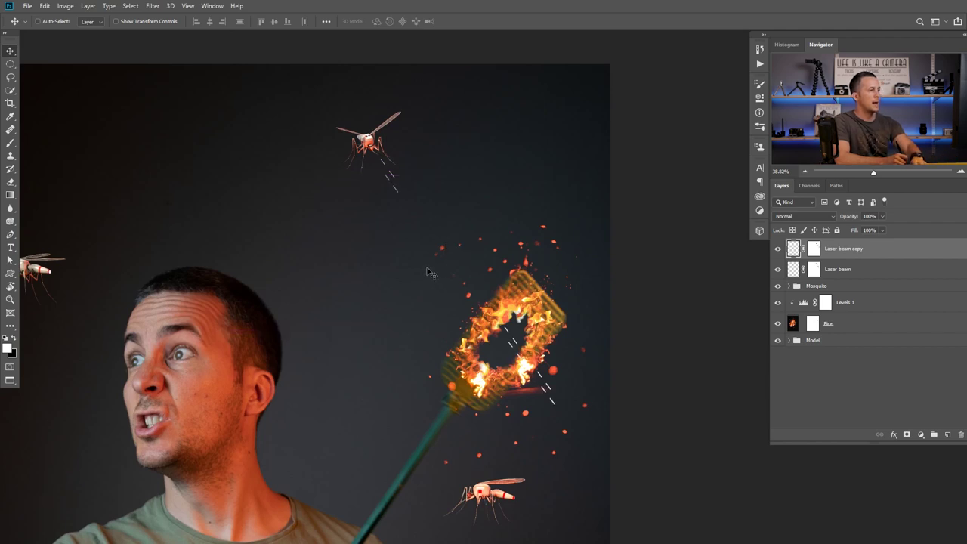
scroll(427, 265, down, 2)
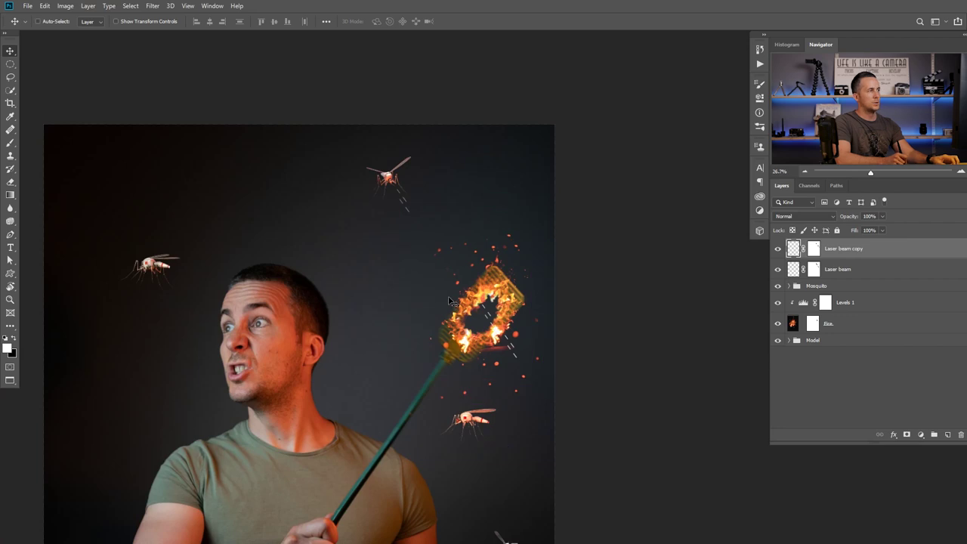
Lasso the proboscis of the upper mosquito on layer M 03 and rotate it about 15° to line up with the beam.
scroll(410, 209, up, 5)
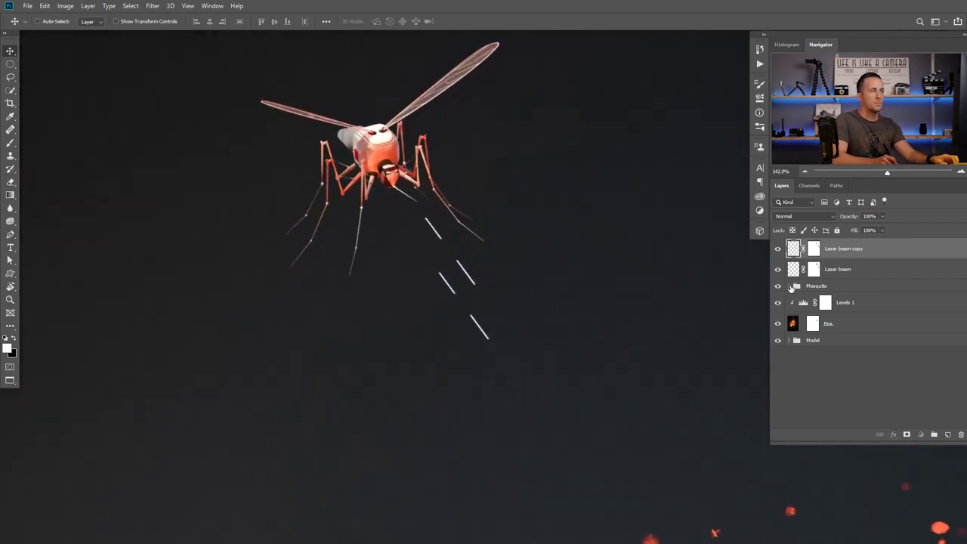
click(790, 286)
click(807, 327)
key(l)
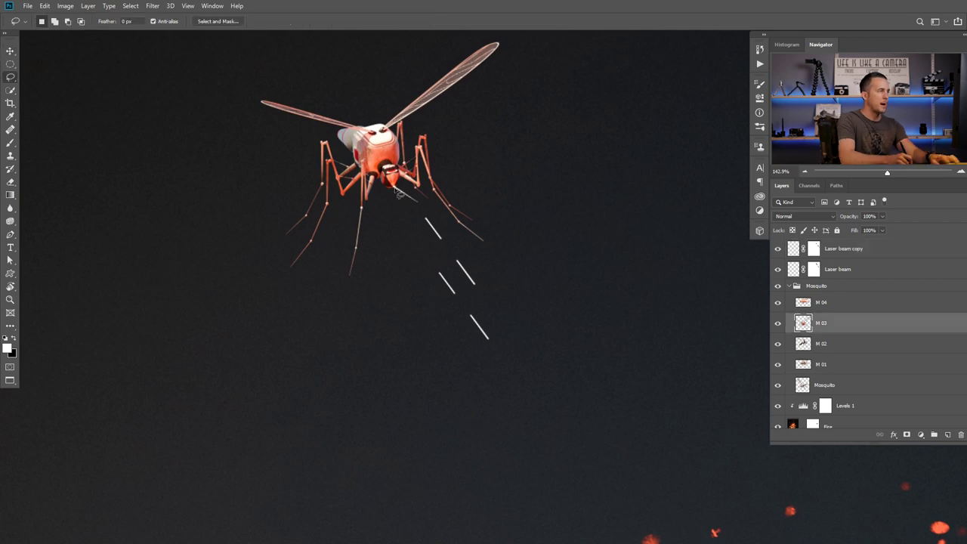
scroll(408, 195, up, 2)
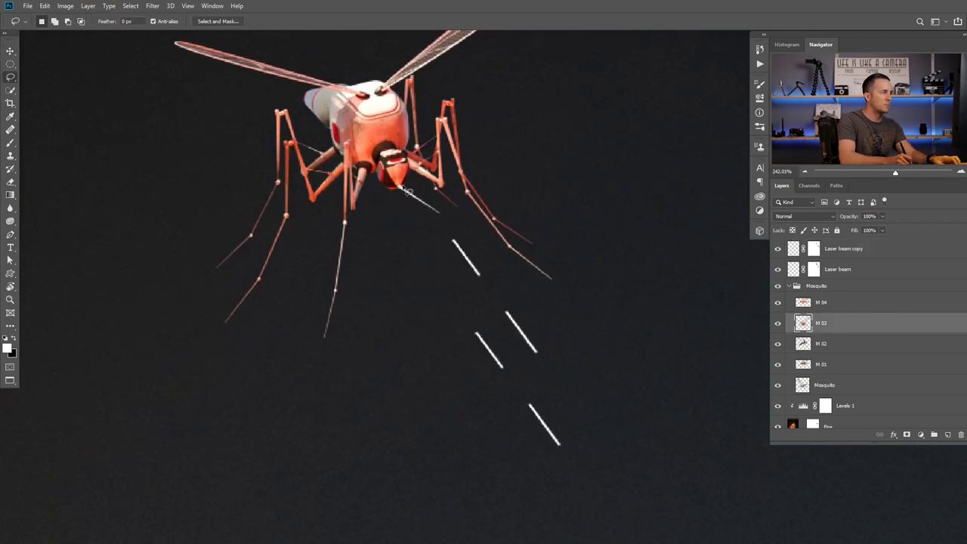
mouse_move(400, 198)
mouse_down()
mouse_move(418, 218)
mouse_move(438, 222)
mouse_move(448, 212)
mouse_move(411, 188)
mouse_up()
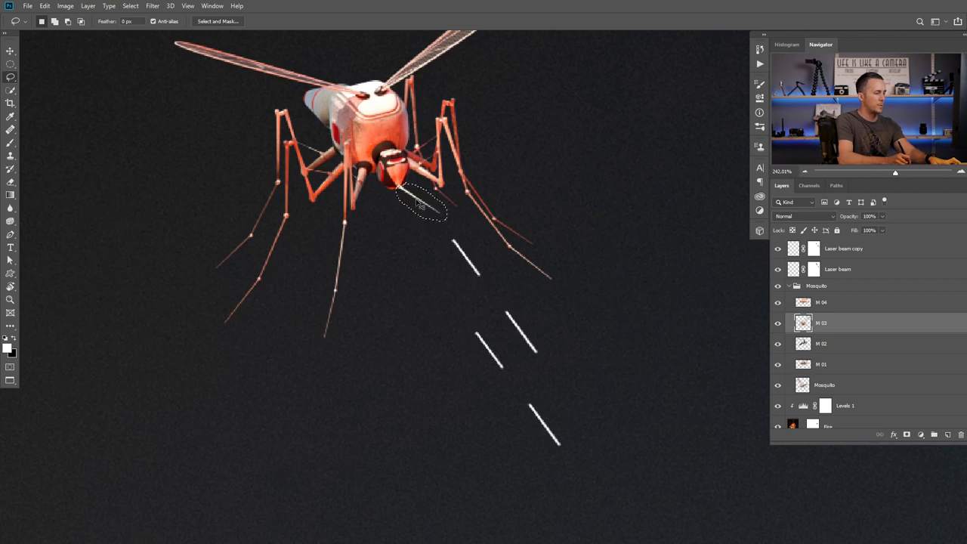
key(ctrl+t)
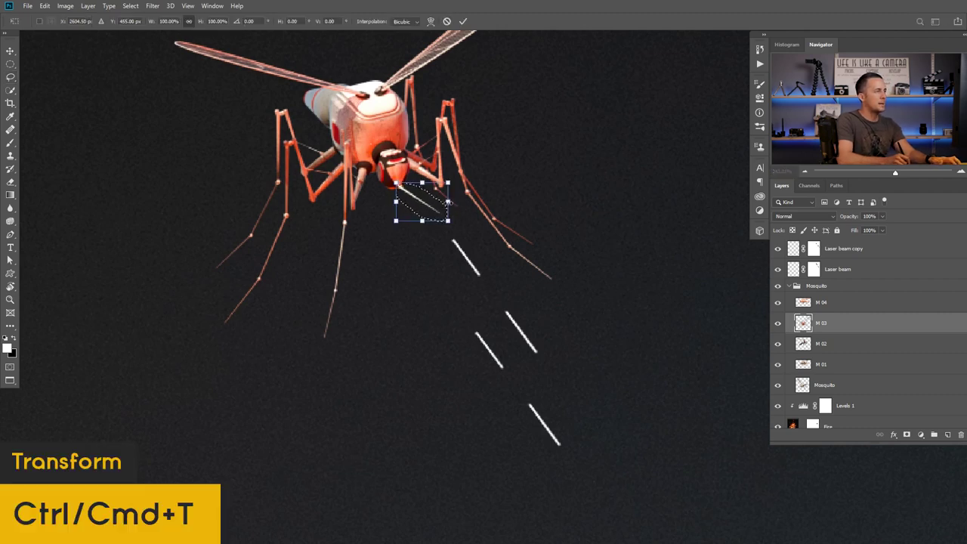
drag(458, 198, 429, 209)
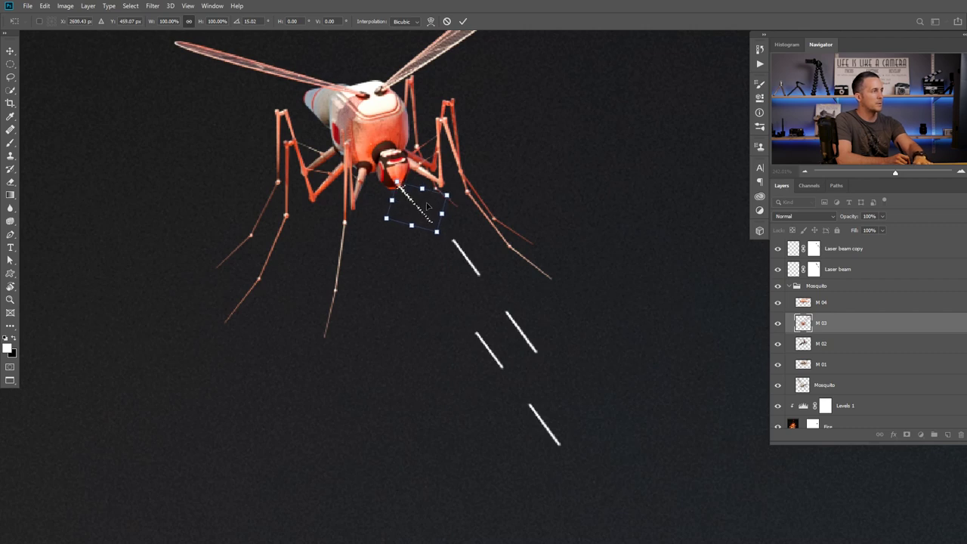
key(Return)
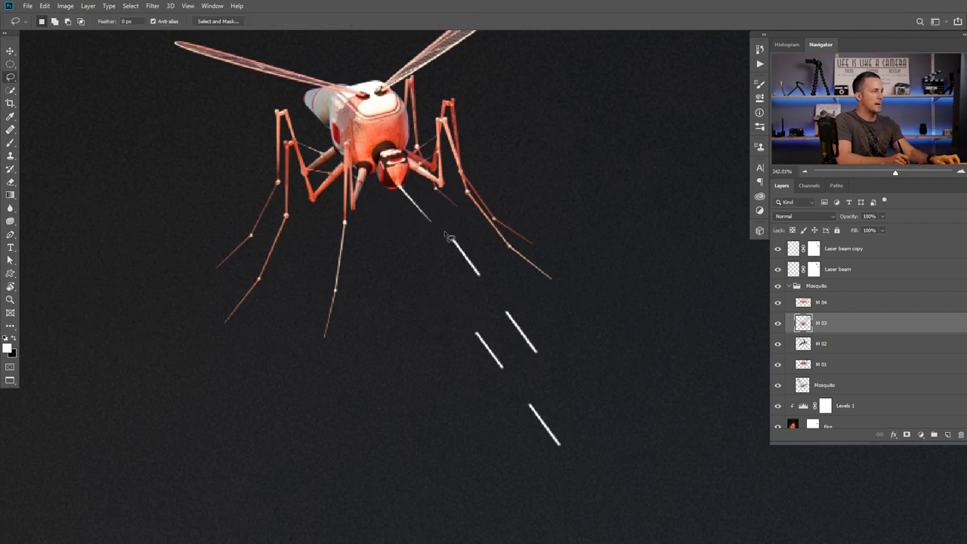
drag(448, 238, 401, 252)
drag(423, 255, 418, 216)
drag(424, 287, 420, 233)
drag(423, 181, 439, 264)
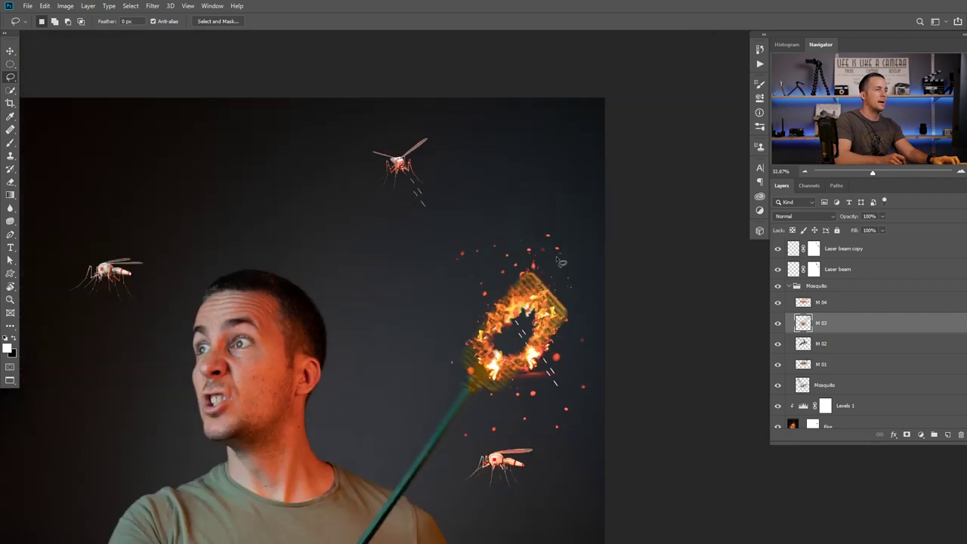
Add an Outer Glow to the Laser beam copy layer with Linear Dodge (Add) blending and the red colour a91708.
scroll(453, 181, up, 4)
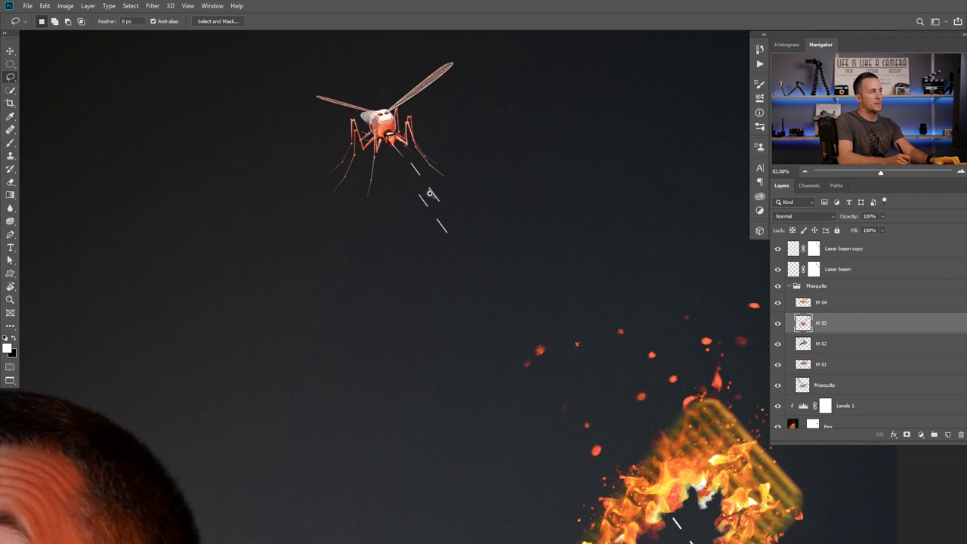
scroll(412, 160, up, 2)
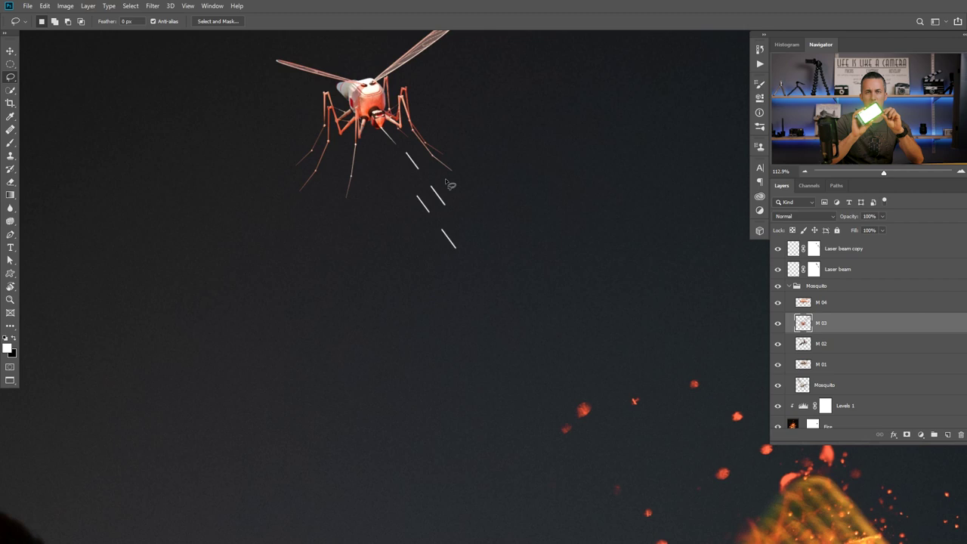
click(794, 251)
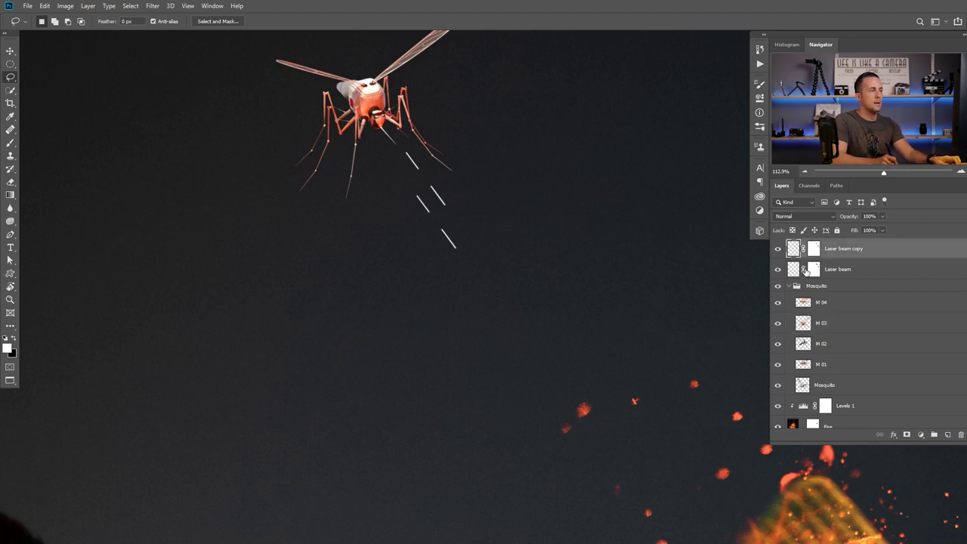
double_click(888, 267)
drag(702, 201, 656, 238)
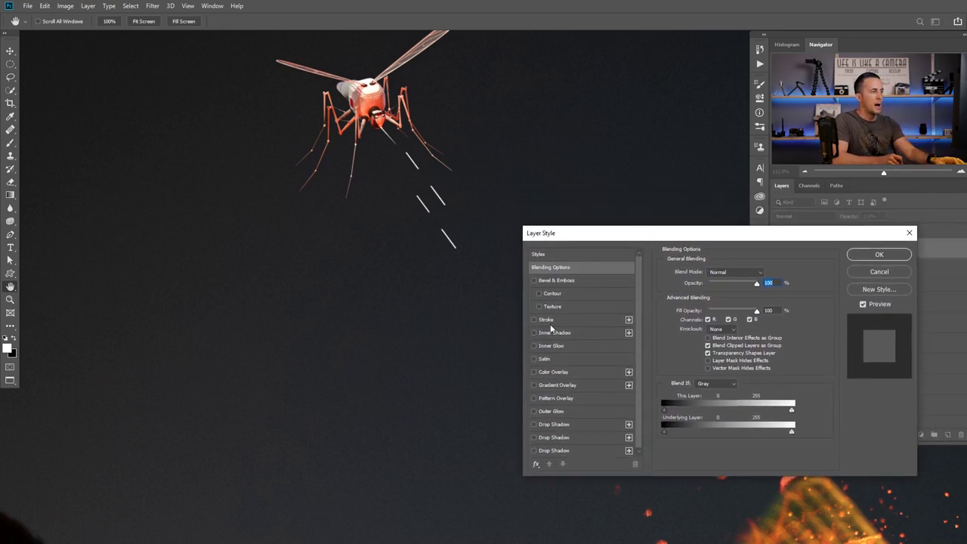
click(549, 410)
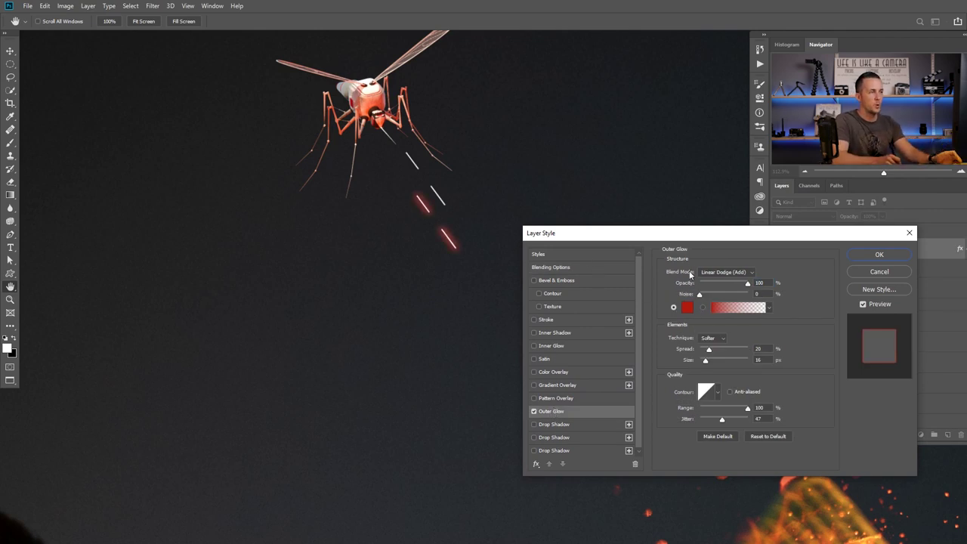
click(718, 272)
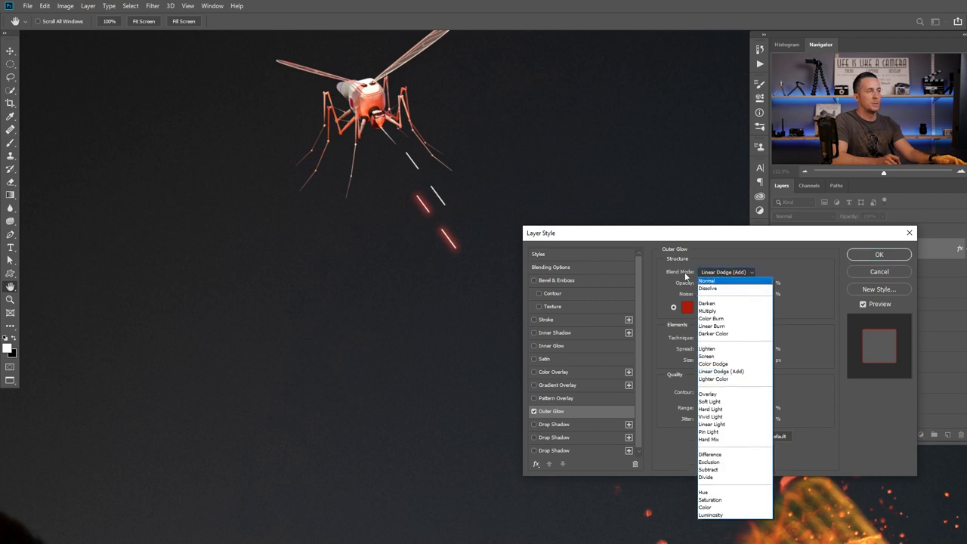
click(727, 371)
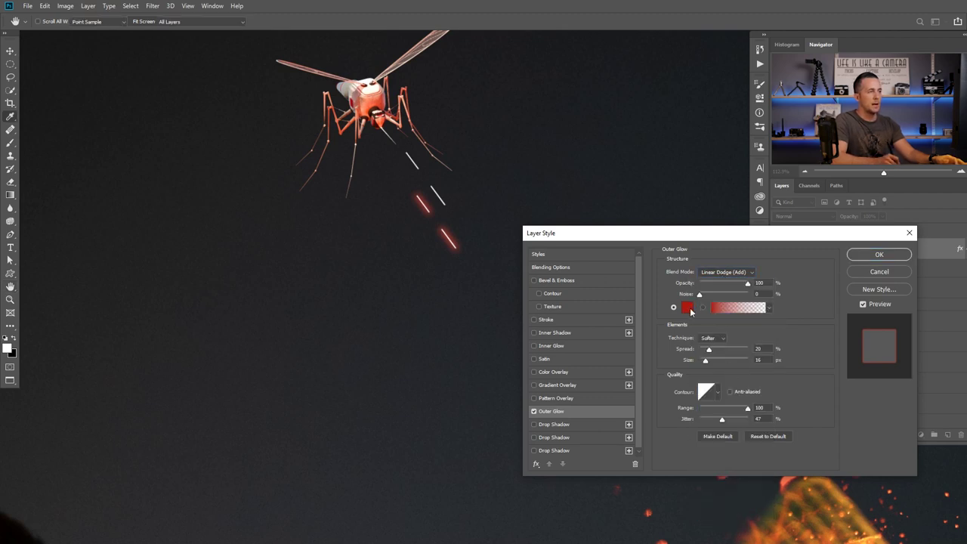
click(688, 308)
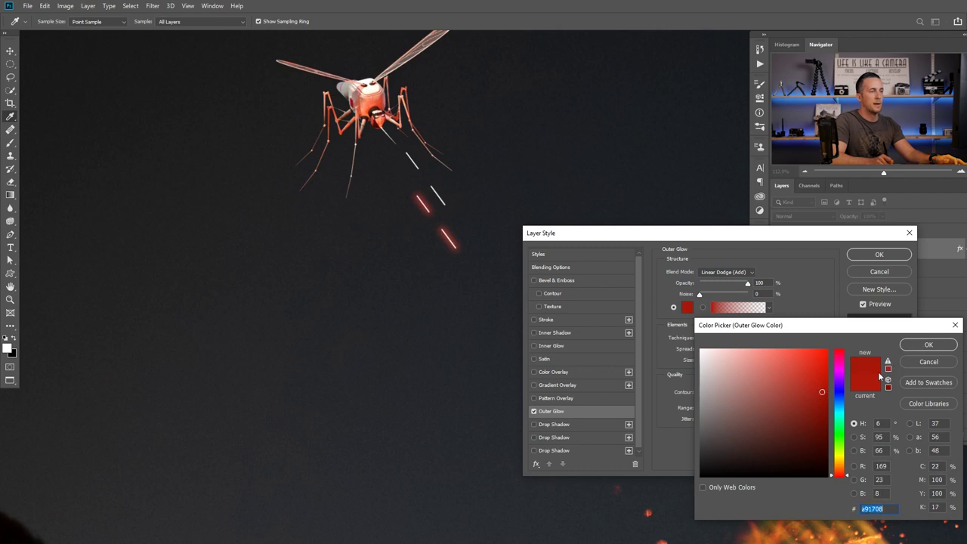
click(923, 345)
Set the outer glow's spread to 23% and size to 13 px, and apply the layer style.
mouse_move(708, 351)
mouse_down()
mouse_move(721, 349)
mouse_move(706, 363)
mouse_move(712, 353)
mouse_up()
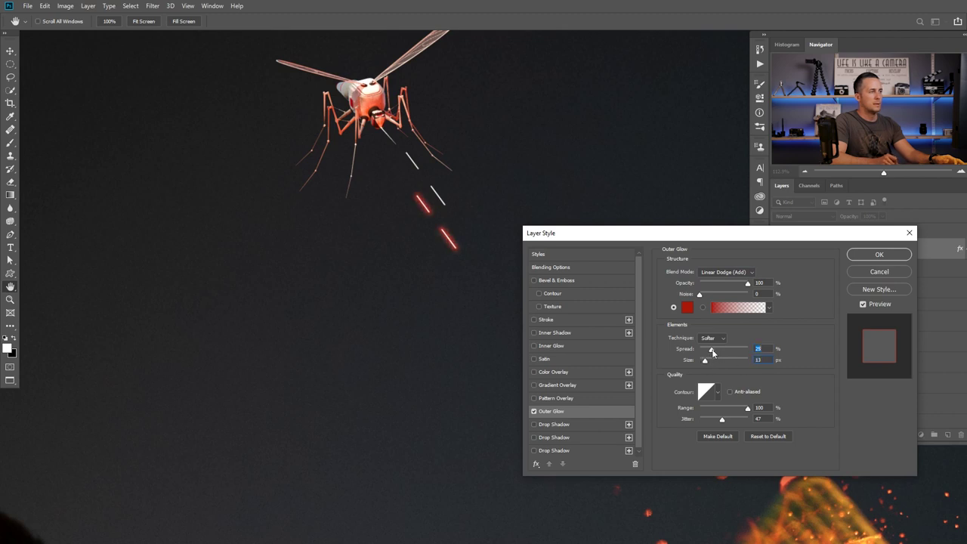
scroll(759, 350, down, 1)
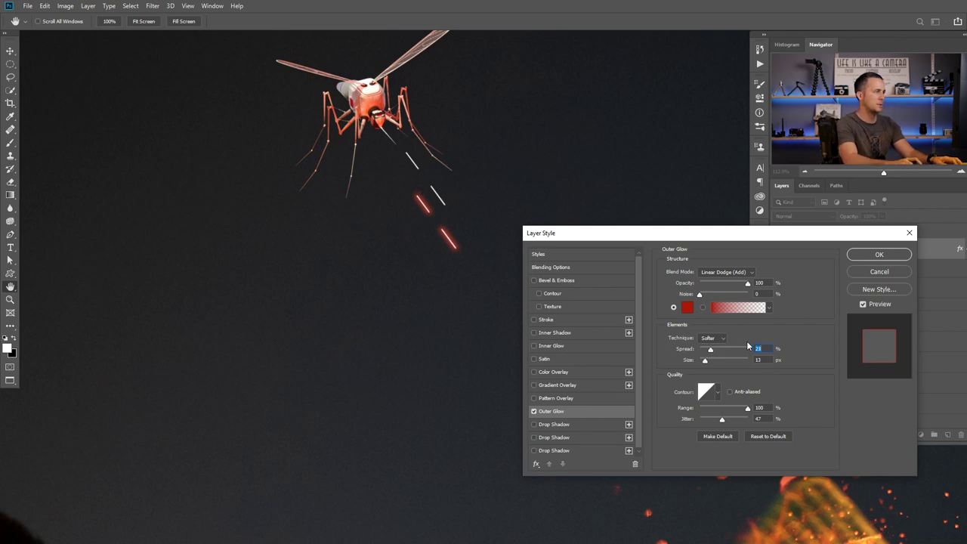
click(879, 255)
Copy the Outer Glow effect from the Laser beam copy layer to the Laser beam layer.
drag(493, 261, 487, 308)
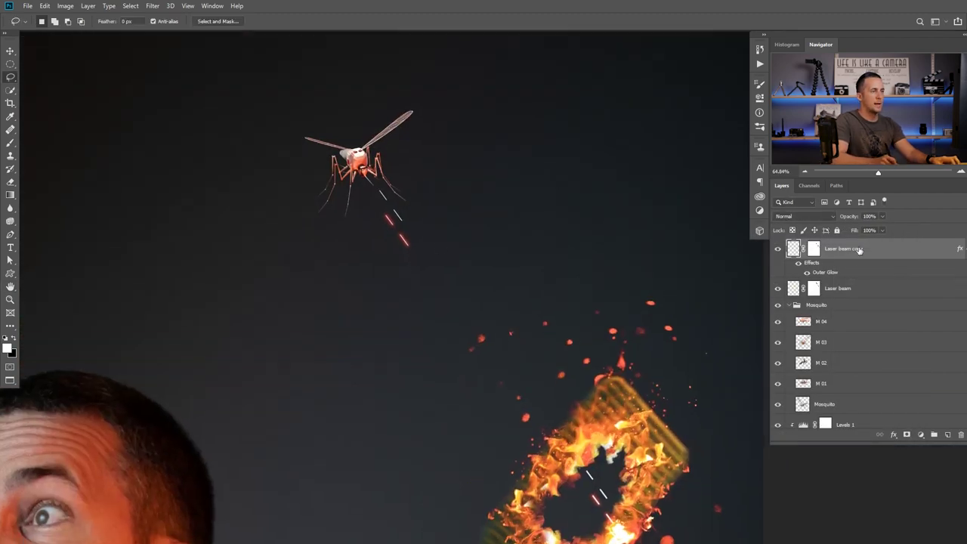
drag(813, 263, 872, 301)
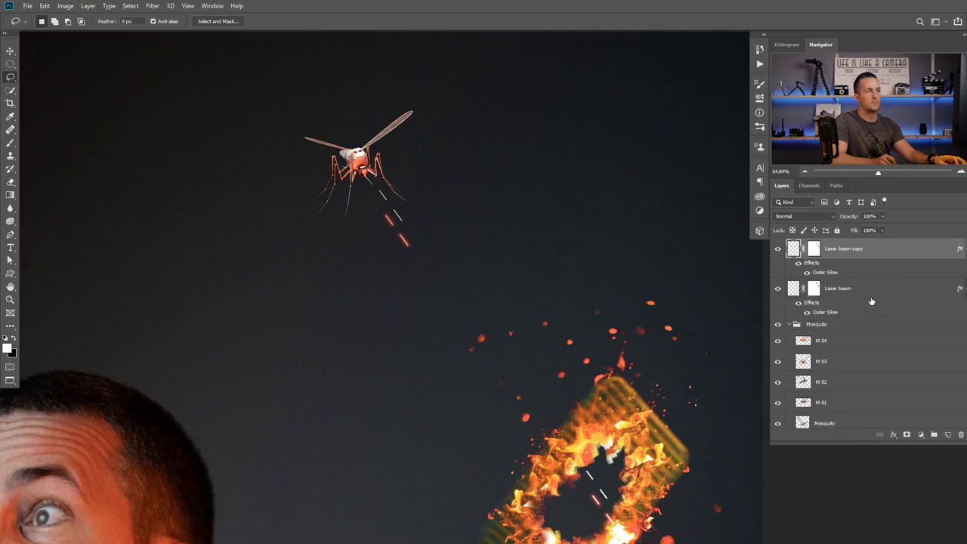
drag(537, 284, 476, 287)
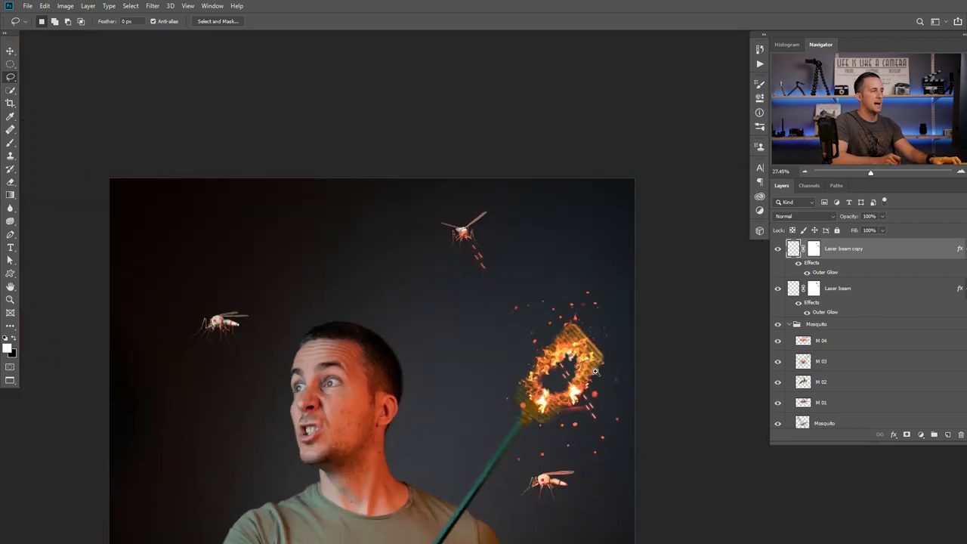
scroll(537, 334, up, 1)
scroll(507, 274, down, 2)
scroll(486, 295, up, 2)
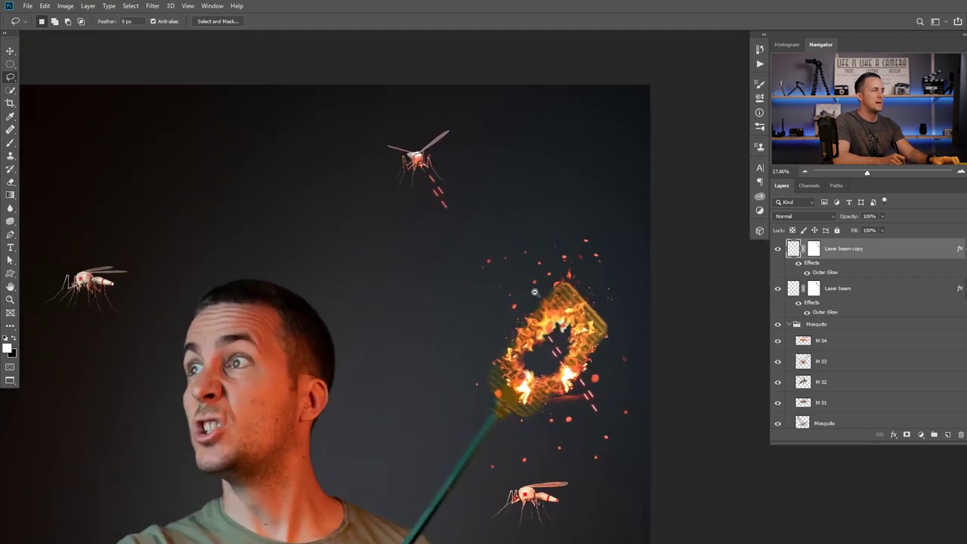
Create a new layer above the Laser beam copy layer and name it Glow.
scroll(450, 177, up, 2)
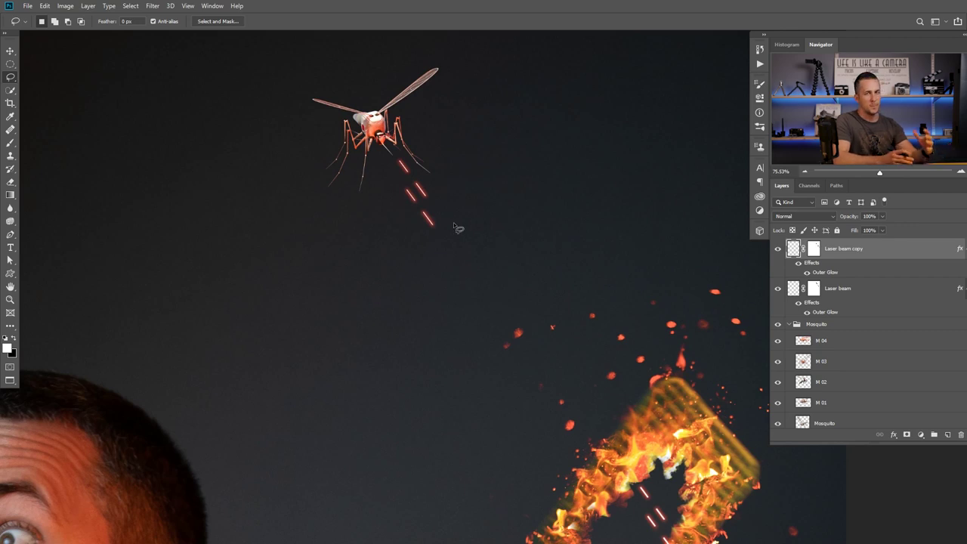
click(947, 435)
double_click(812, 249)
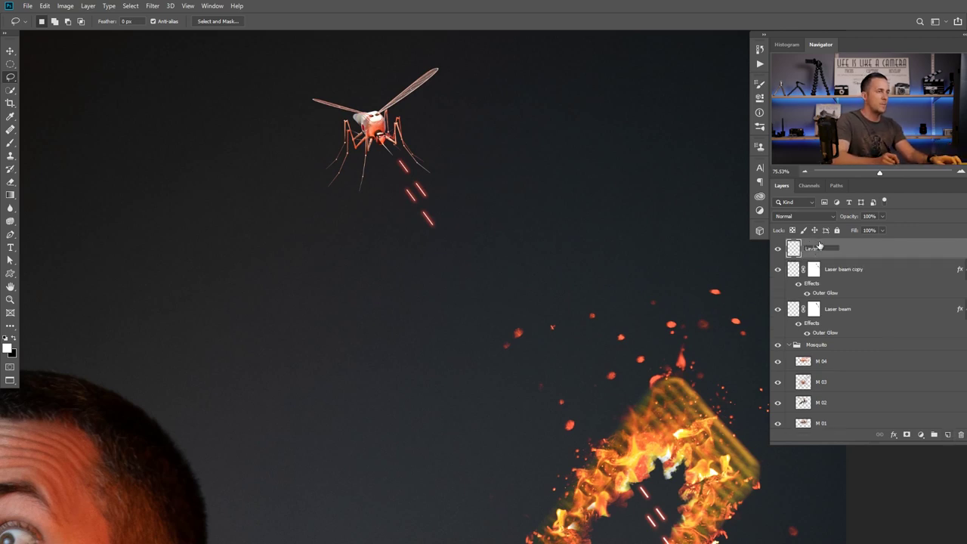
text(Glow)
key(Return)
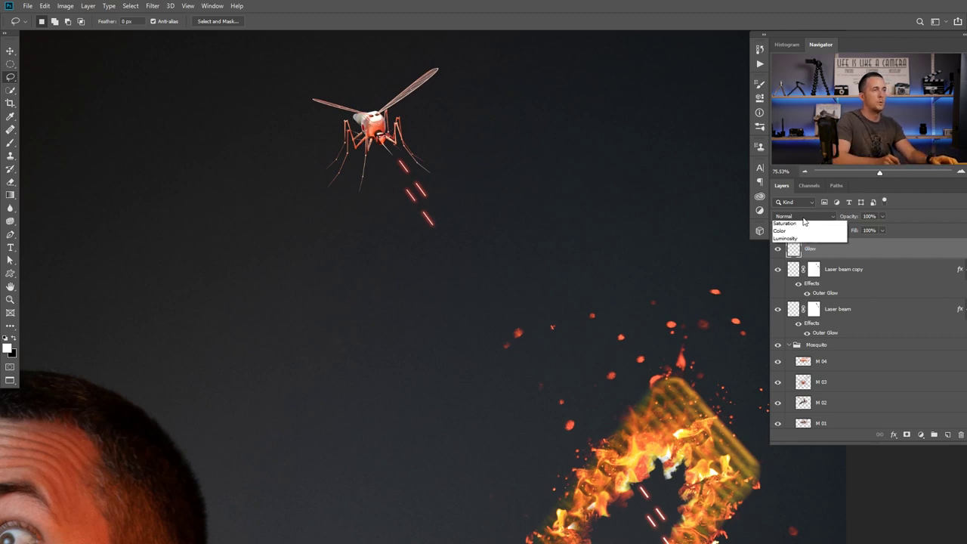
Set the Glow layer's blend mode to Linear Dodge (Add) and pick a dark orange-red foreground colour.
click(802, 216)
click(808, 316)
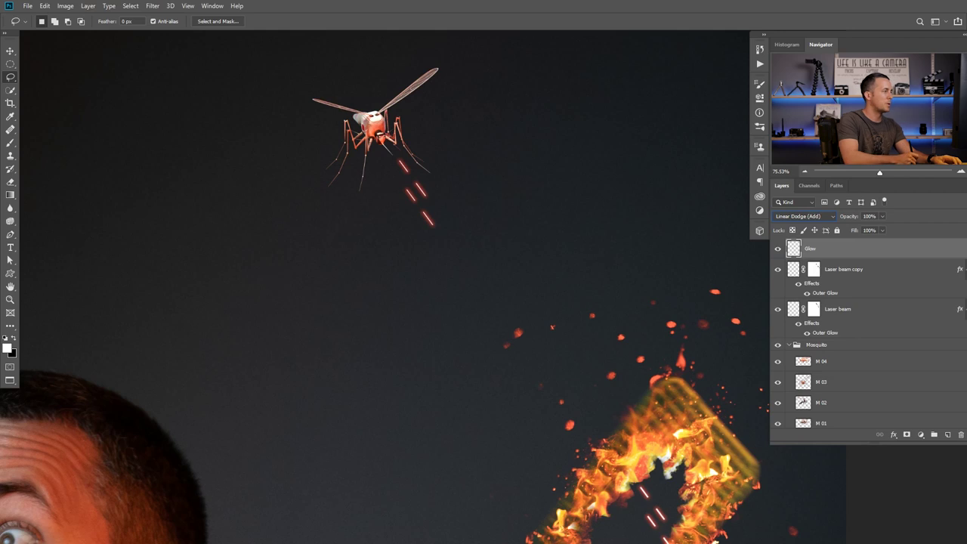
click(8, 349)
click(815, 416)
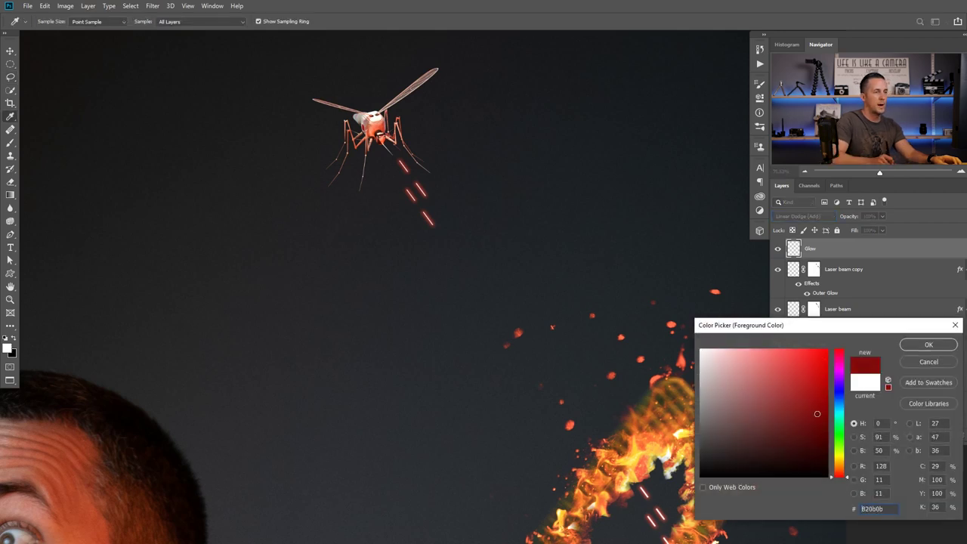
click(844, 473)
drag(816, 417, 813, 403)
click(927, 345)
Paint a soft glow over the laser dashes beneath the upper mosquito using a Soft Round brush with 0% hardness and 20% opacity.
key(l)
drag(439, 180, 487, 196)
drag(473, 245, 445, 277)
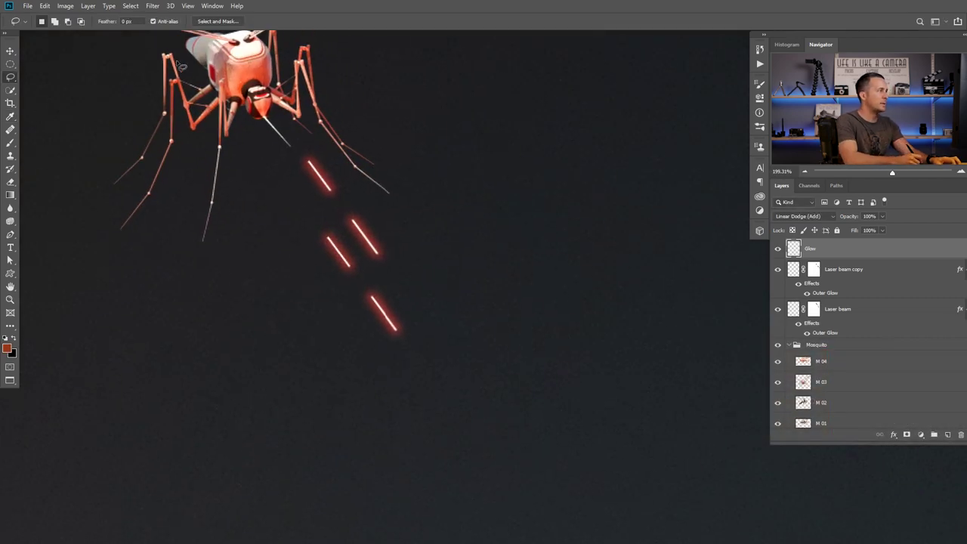
click(9, 143)
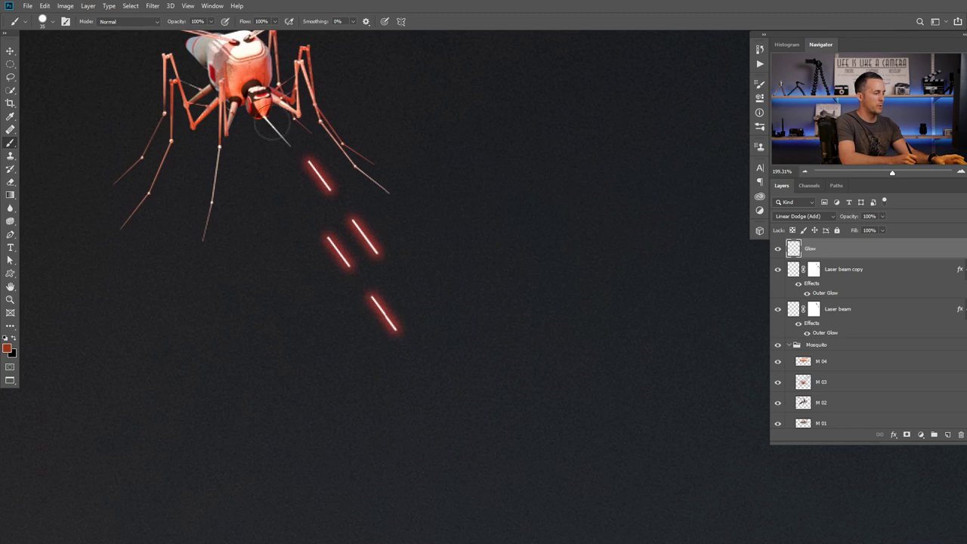
key(2)
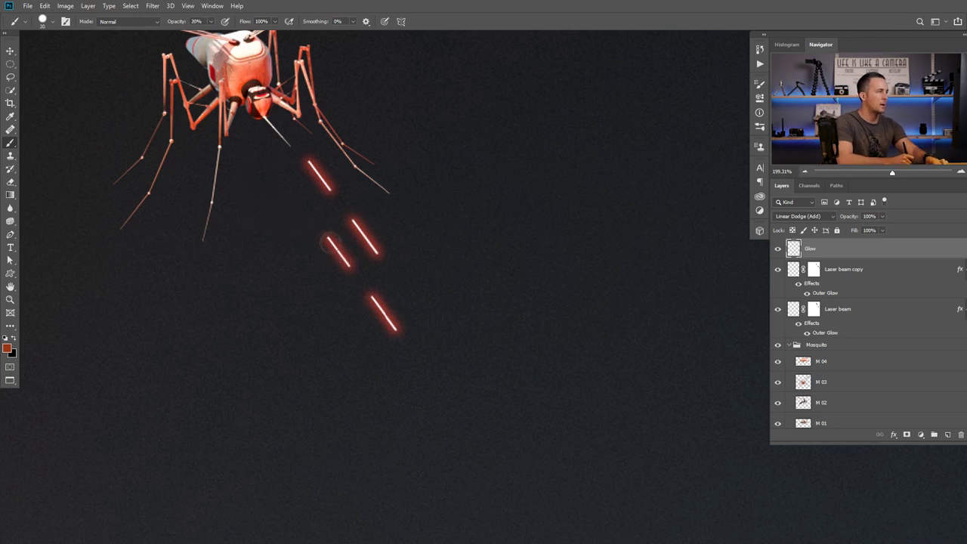
right_click(336, 236)
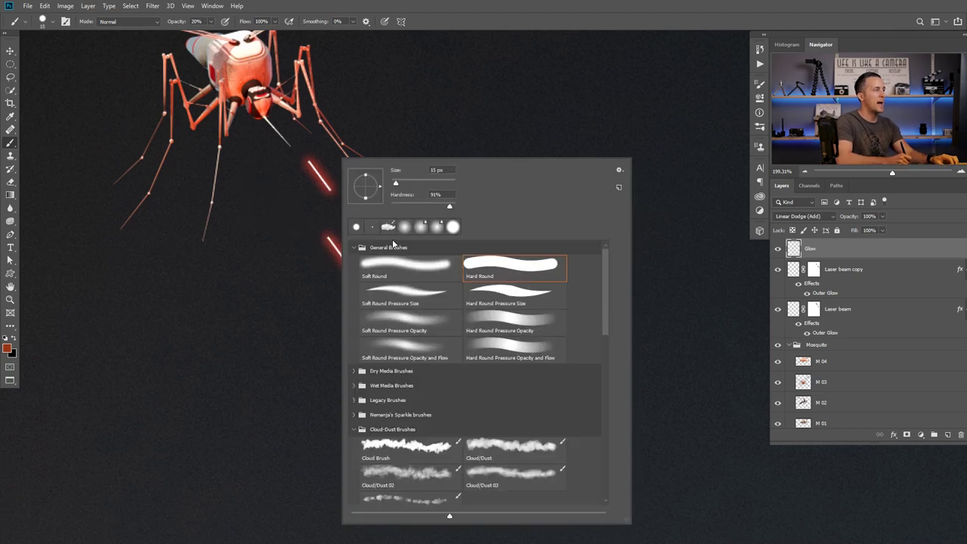
click(385, 268)
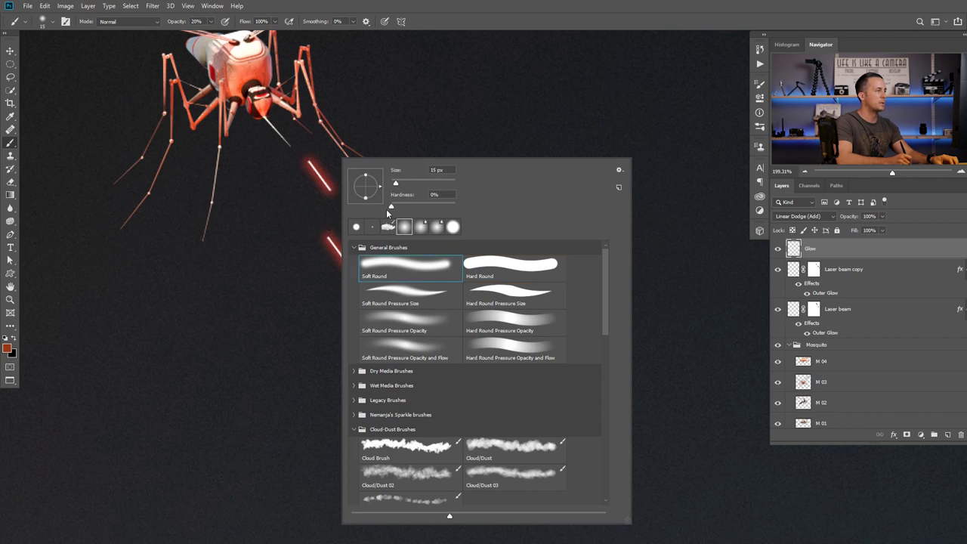
click(336, 229)
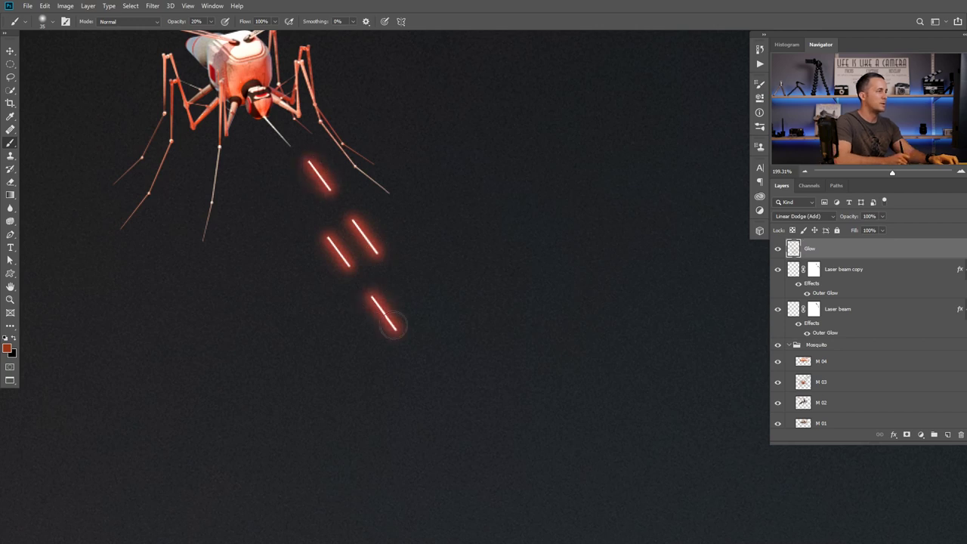
Paint the same soft glow over the laser dashes inside the swatter's burnt hole and just below the swatter.
drag(480, 332, 419, 259)
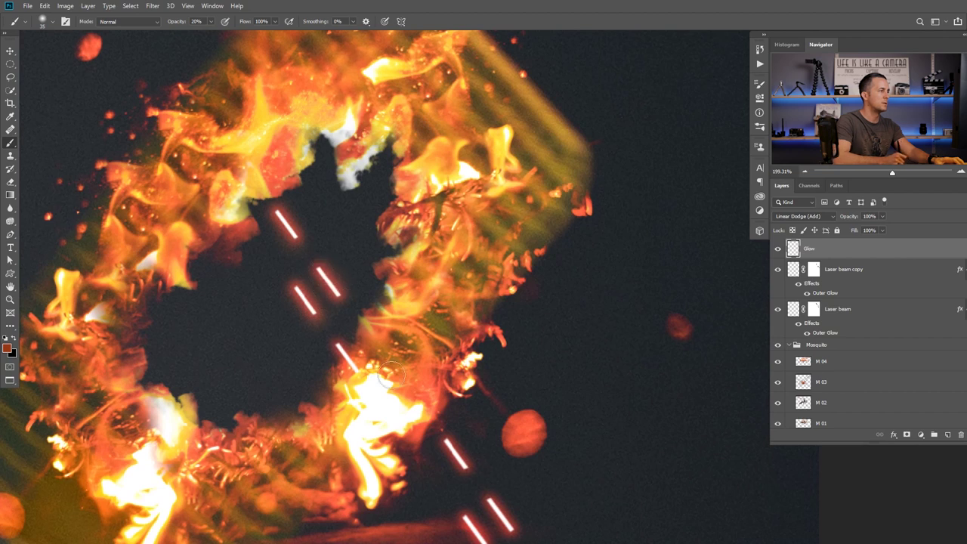
drag(350, 358, 315, 284)
drag(438, 455, 361, 305)
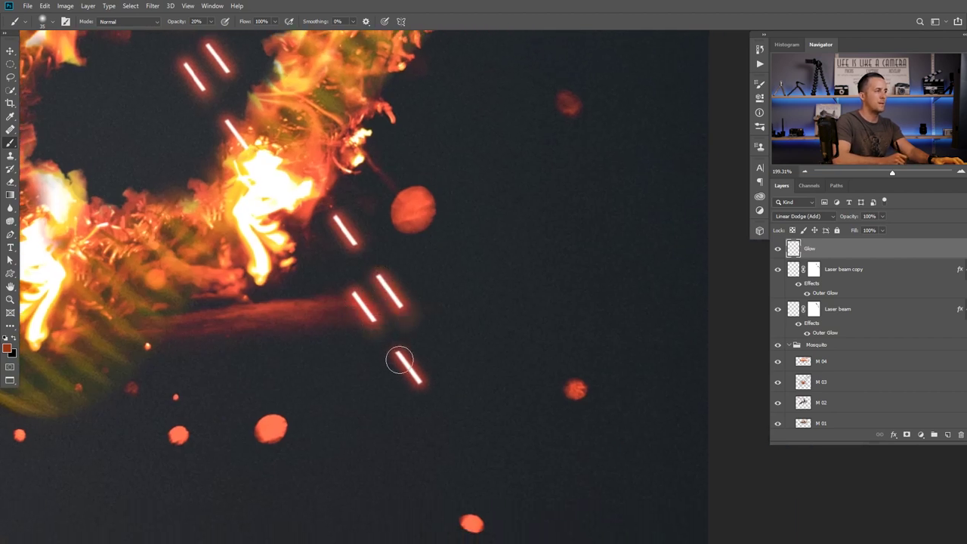
drag(464, 343, 382, 359)
drag(403, 250, 469, 307)
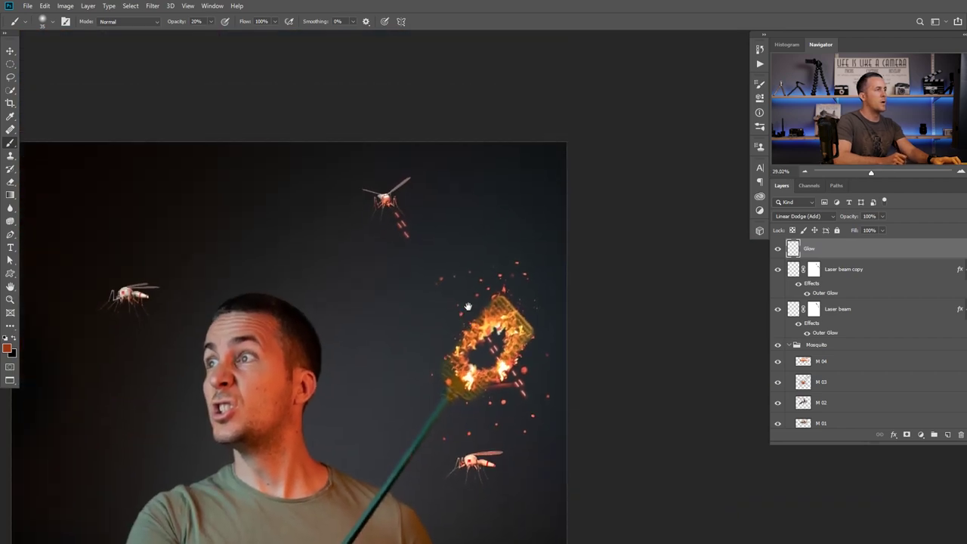
Lower the Glow layer's opacity to 76%.
drag(407, 233, 434, 234)
mouse_move(849, 217)
mouse_down()
mouse_move(827, 220)
mouse_move(848, 217)
mouse_up()
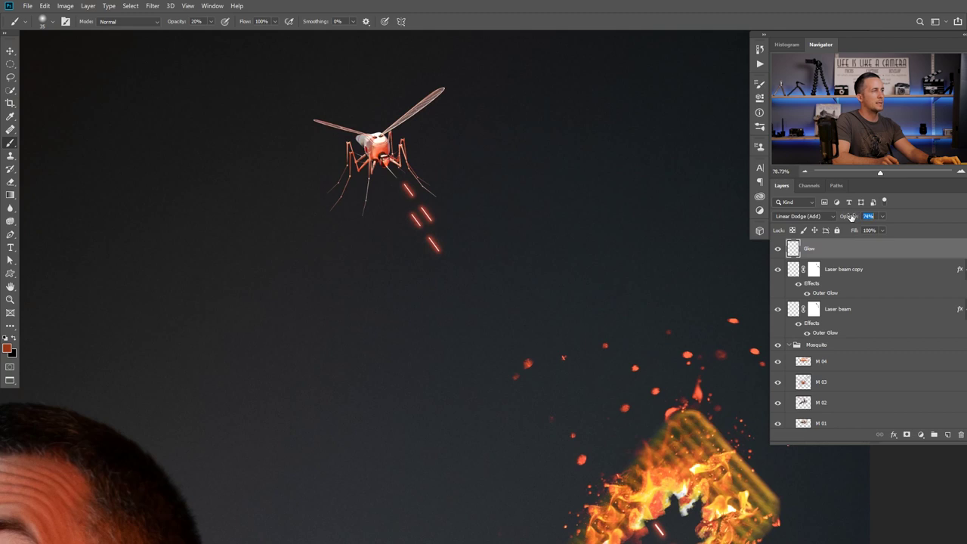
drag(512, 266, 500, 232)
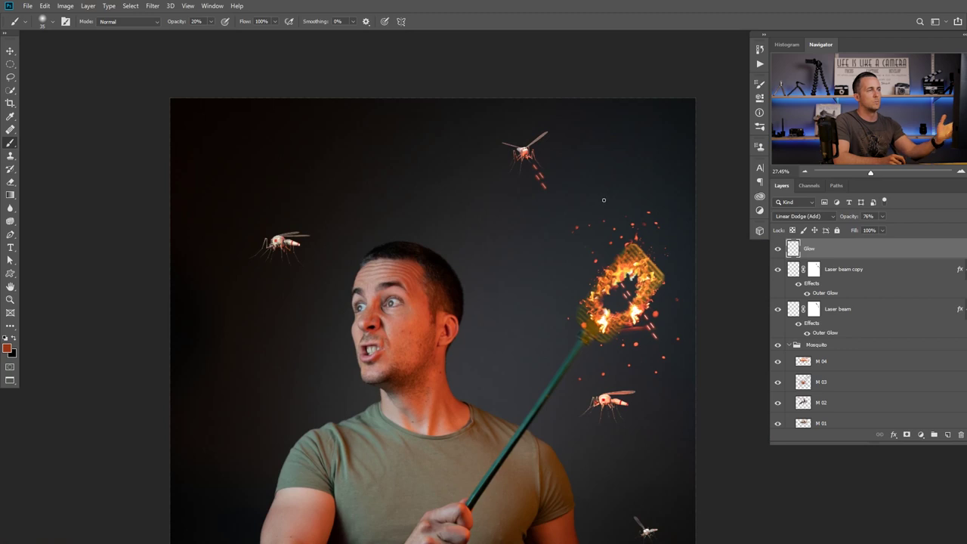
drag(616, 289, 586, 262)
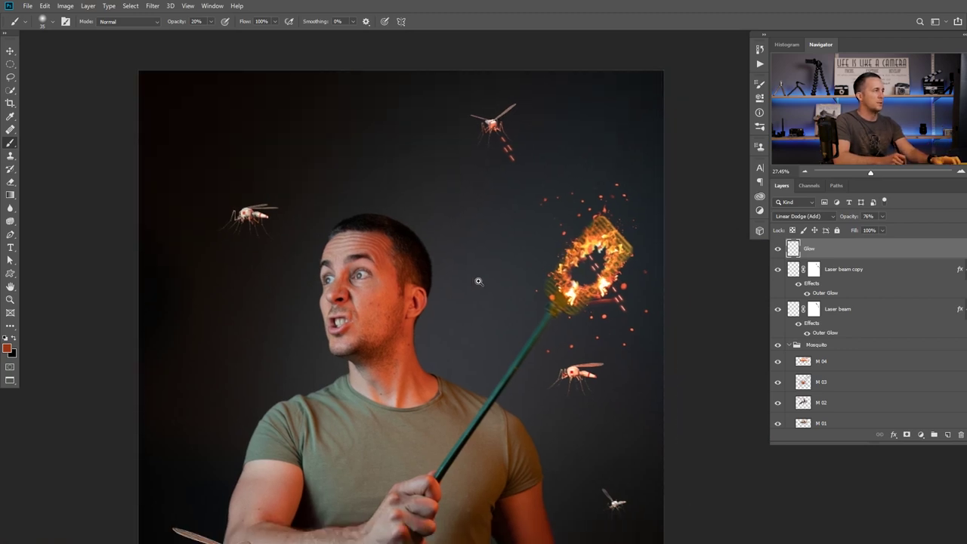
Lengthen the laser dashes around the swatter by painting white at 100% opacity on the Laser beam copy layer's mask.
drag(397, 300, 438, 243)
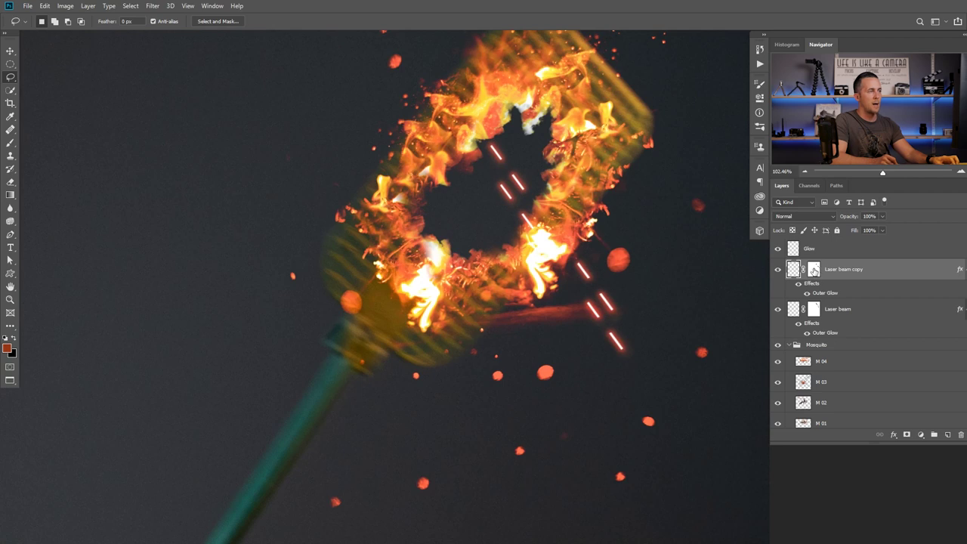
click(814, 270)
key(b)
mouse_move(500, 195)
mouse_down()
mouse_move(491, 205)
mouse_move(519, 255)
mouse_up()
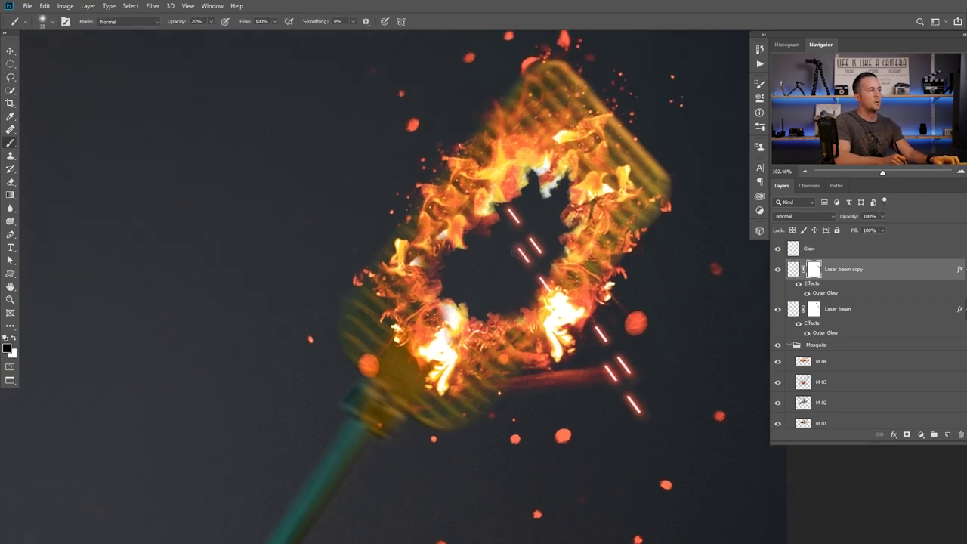
key(x)
drag(177, 23, 225, 22)
key(0)
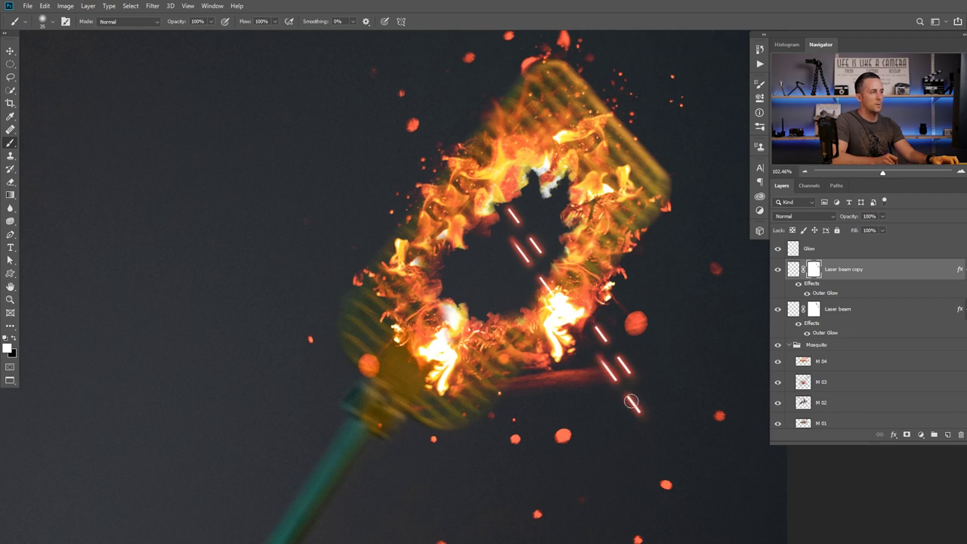
drag(635, 404, 643, 413)
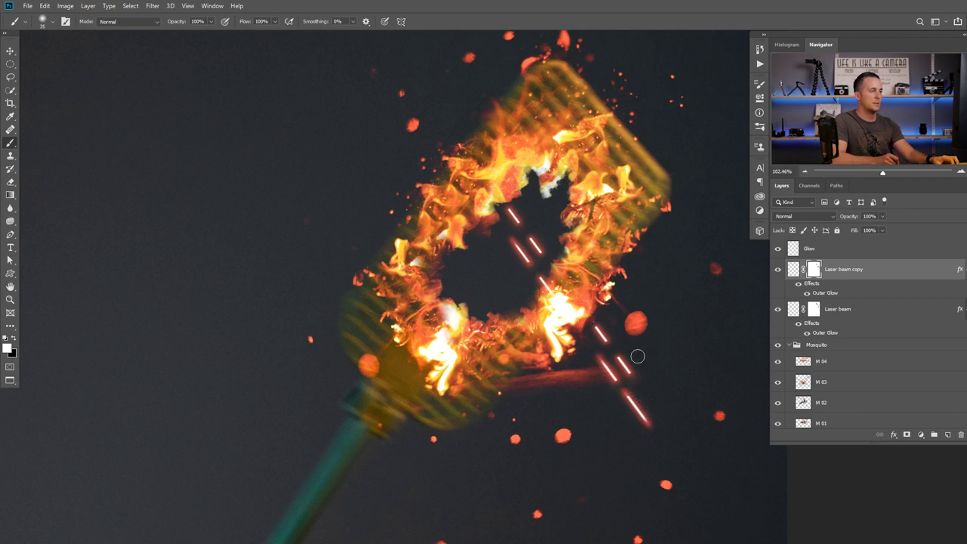
key(ctrl+z)
key(ctrl+z)
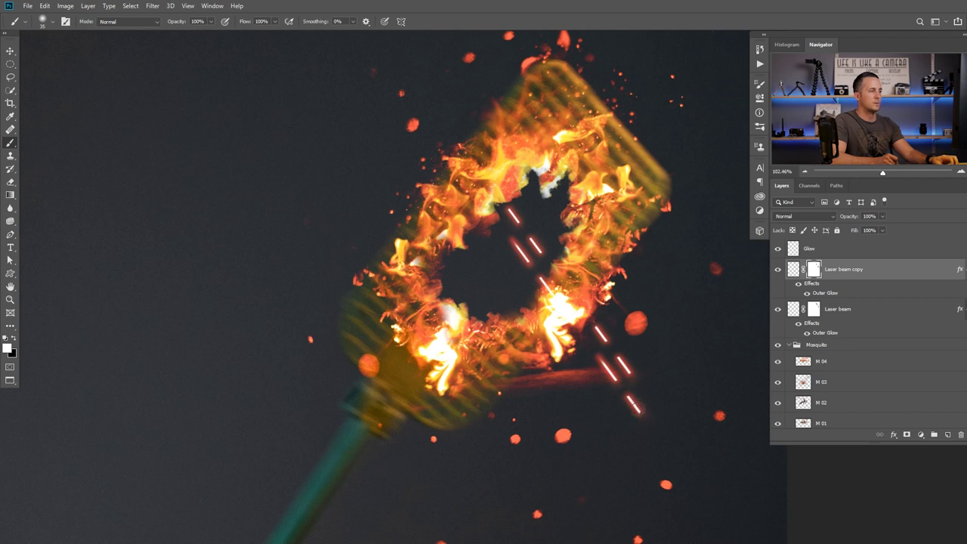
Set the brush hardness to 82% and refine the end dashes below the swatter and beneath the upper mosquito on the Laser beam copy mask.
right_click(633, 352)
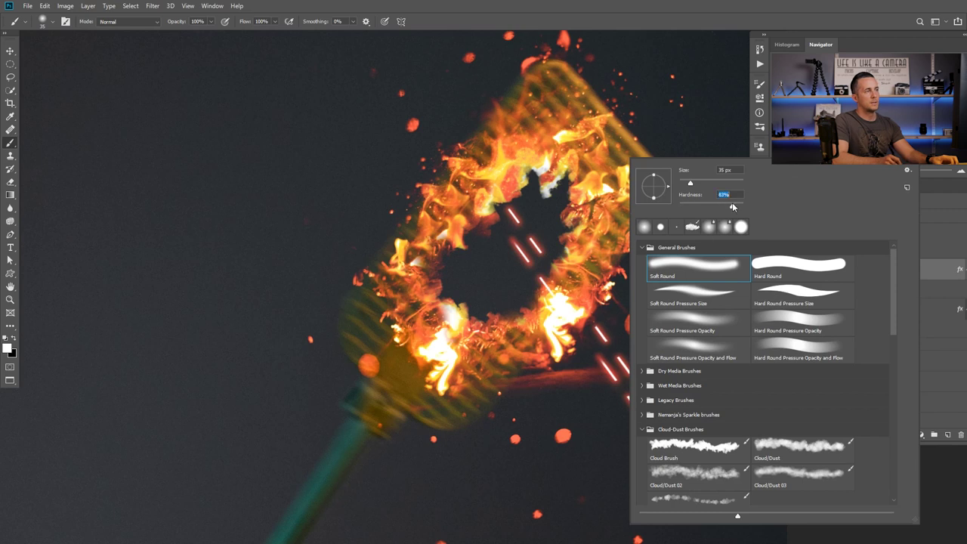
key(Return)
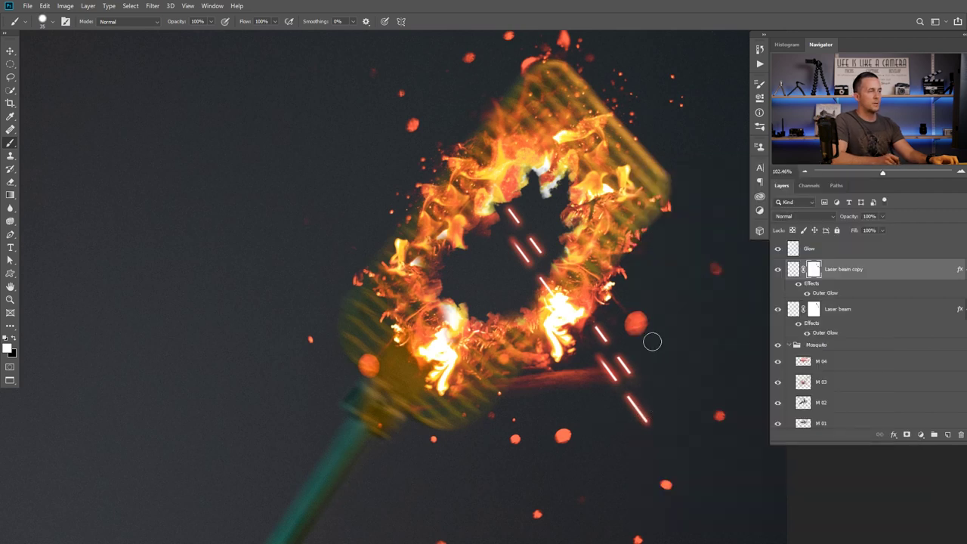
drag(423, 121, 513, 298)
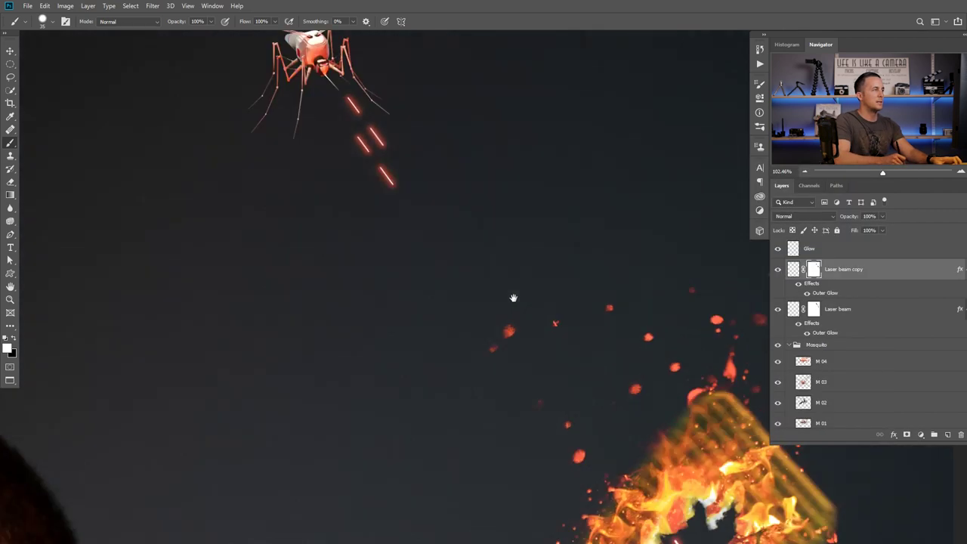
drag(403, 219, 413, 235)
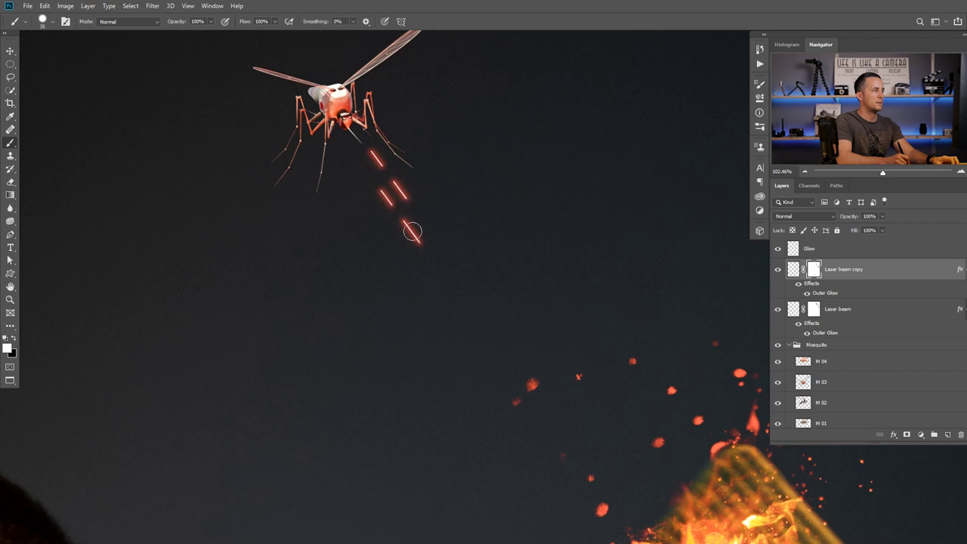
key(x)
drag(448, 256, 452, 283)
drag(502, 310, 440, 237)
drag(477, 289, 526, 304)
key(x)
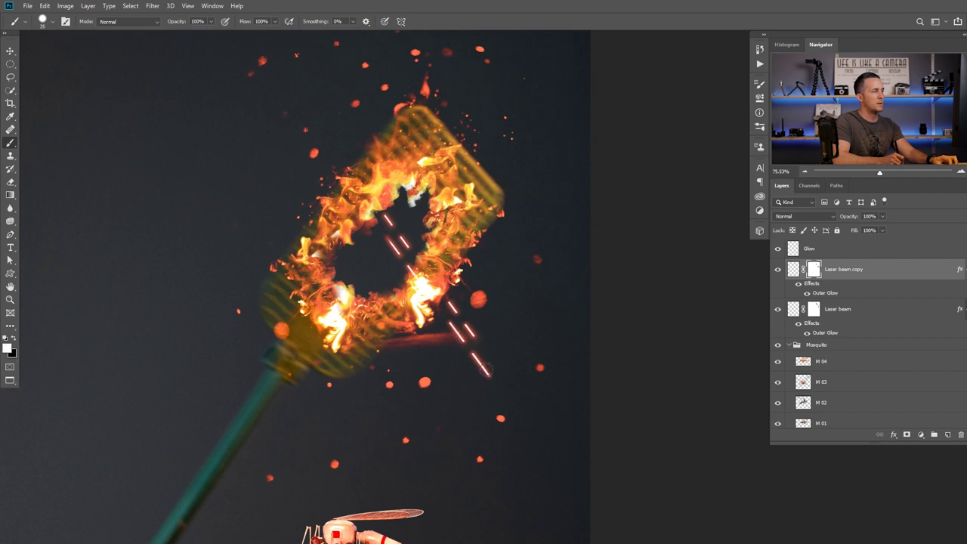
Lengthen the remaining dashes through the swatter's hole by painting white on the Laser beam and Laser beam copy masks.
click(813, 310)
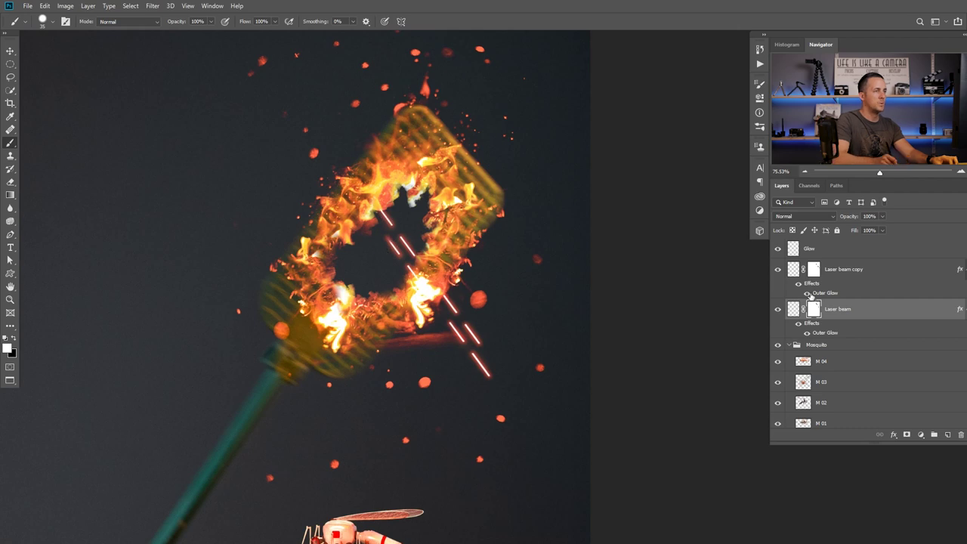
click(813, 269)
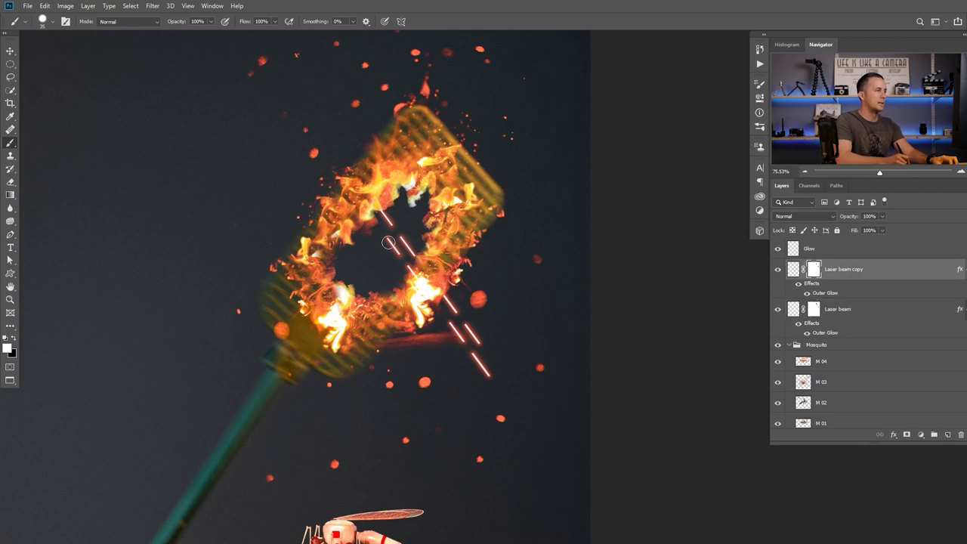
scroll(441, 294, down, 5)
scroll(429, 290, up, 4)
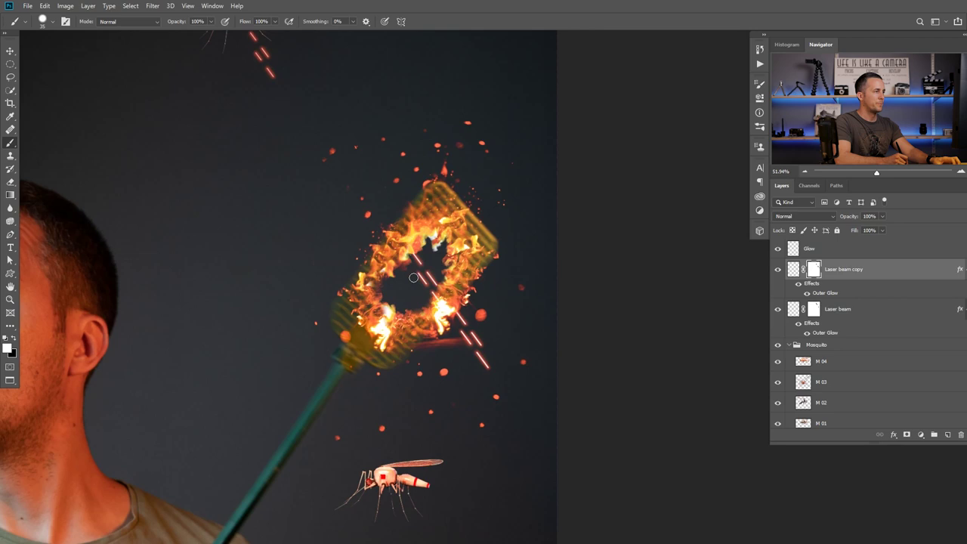
scroll(414, 278, up, 3)
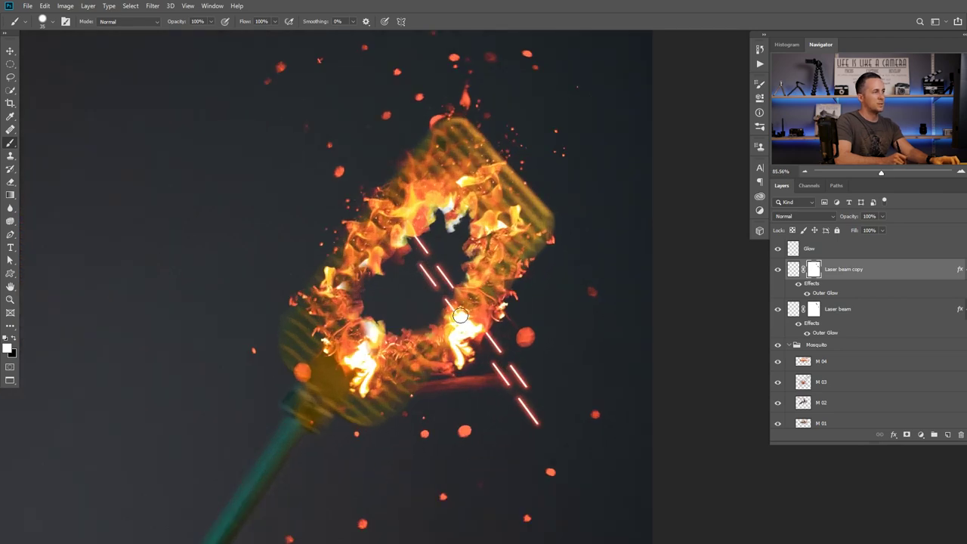
scroll(457, 321, down, 6)
drag(429, 317, 481, 274)
drag(434, 369, 410, 307)
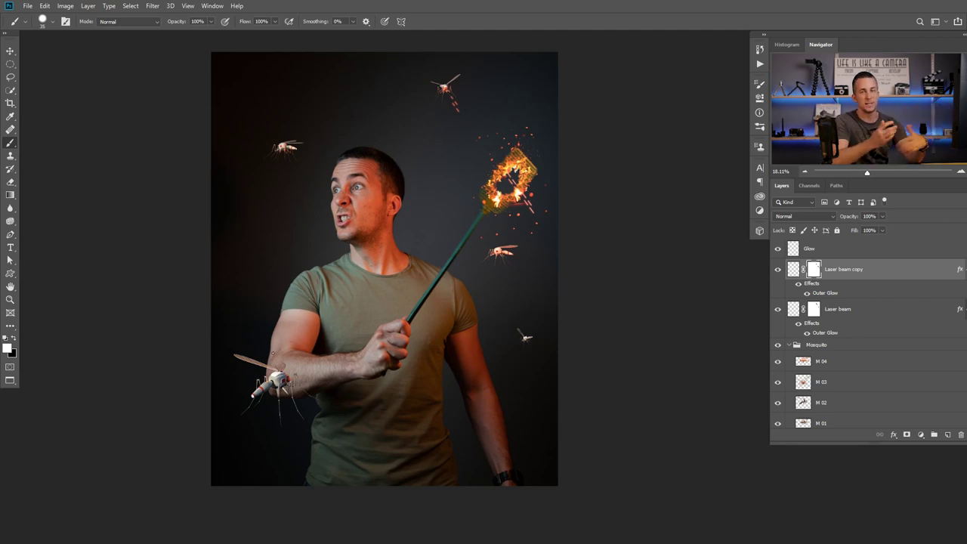
Group the Glow, Laser beam copy and Laser beam layers and name the group Laser beams 01.
scroll(276, 385, up, 2)
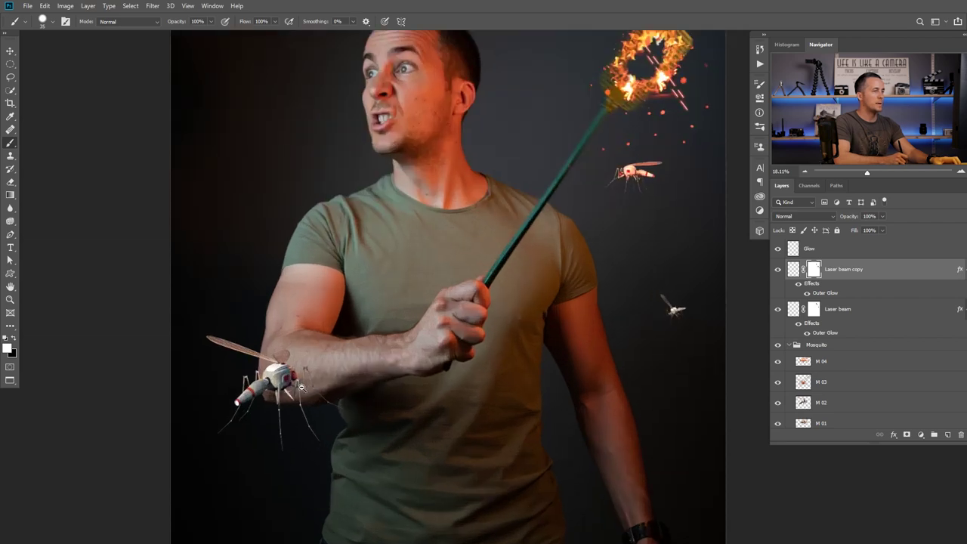
click(796, 253)
shift+click(799, 314)
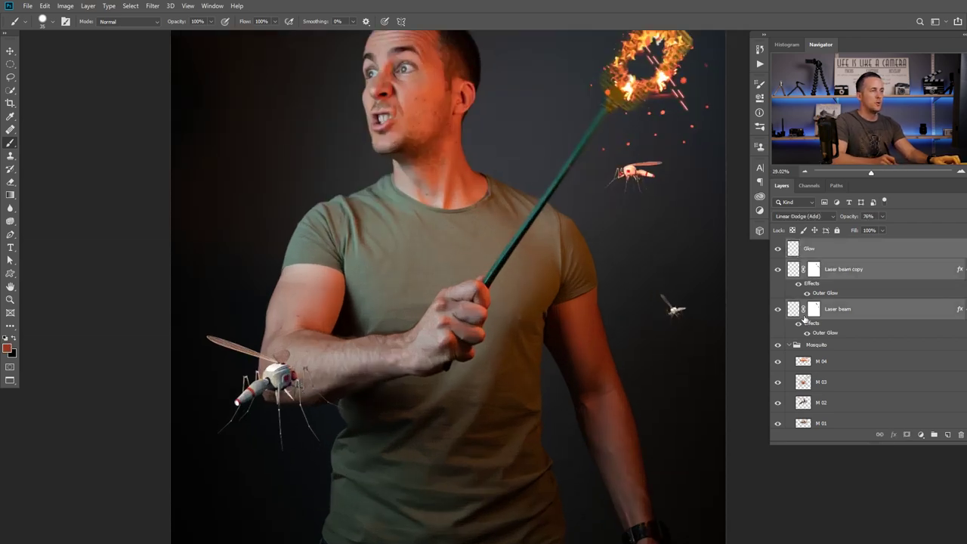
key(ctrl+g)
double_click(814, 244)
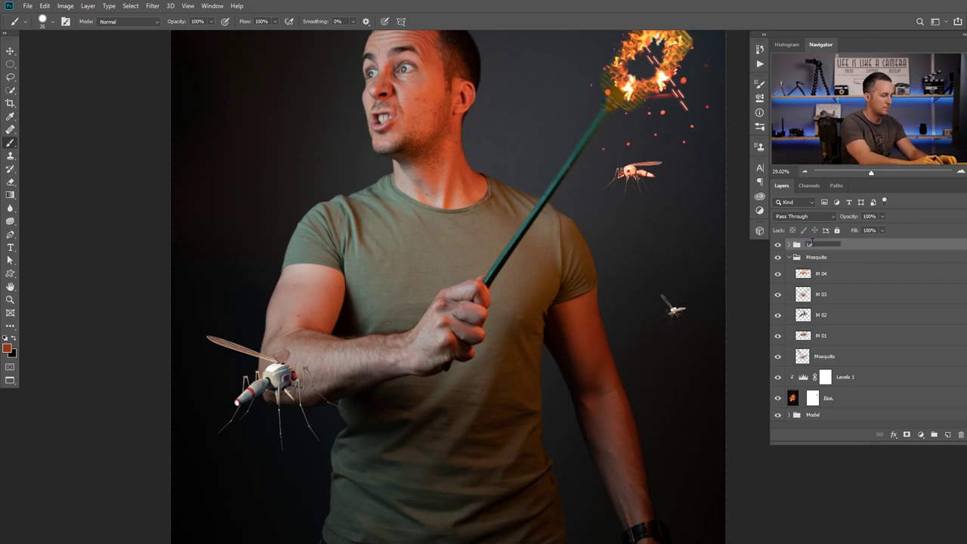
text(Laser beams)
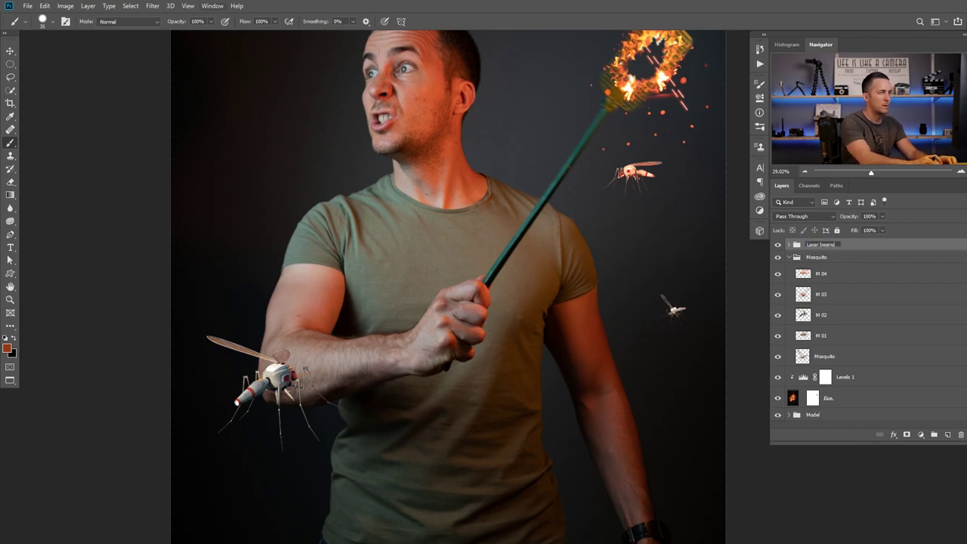
text( 01)
key(Return)
Add a new layer with a white laser line running across the forearms toward the small mosquito, and mask it into separate dashes.
drag(587, 216, 555, 261)
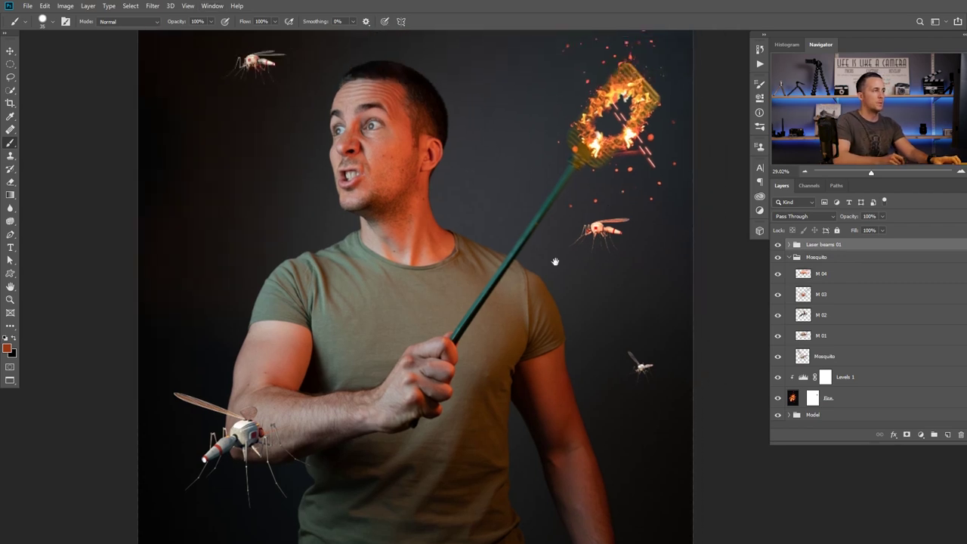
click(947, 434)
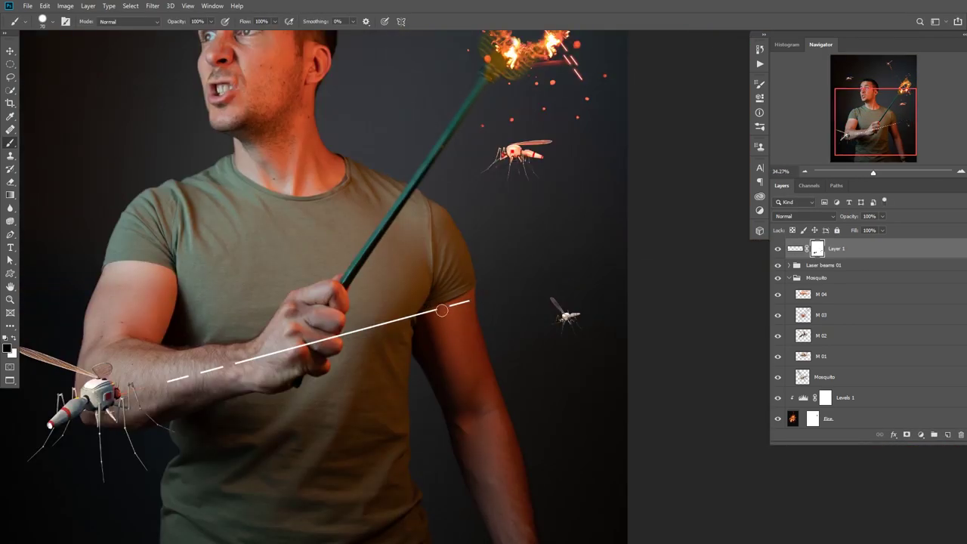
drag(241, 376, 279, 380)
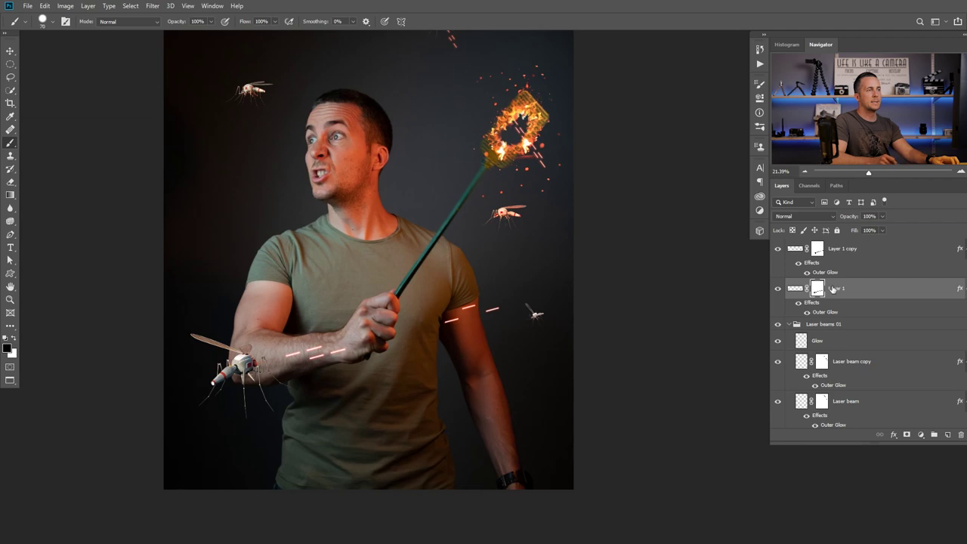
Group the Layer 1 and Layer 1 copy layers and name the group Laser beams 02.
click(802, 250)
shift+click(796, 290)
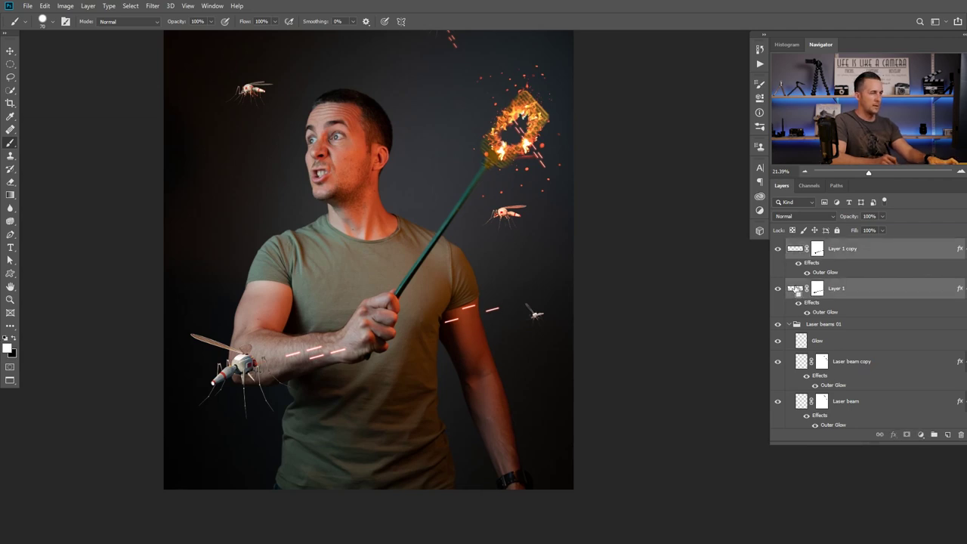
key(ctrl+g)
double_click(814, 244)
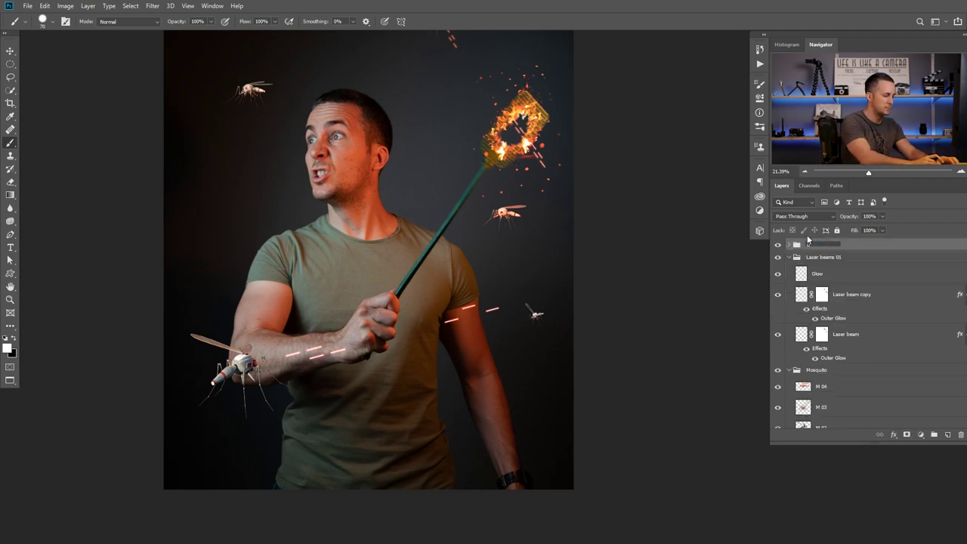
text(Laser beams 02)
key(Return)
scroll(499, 305, down, 2)
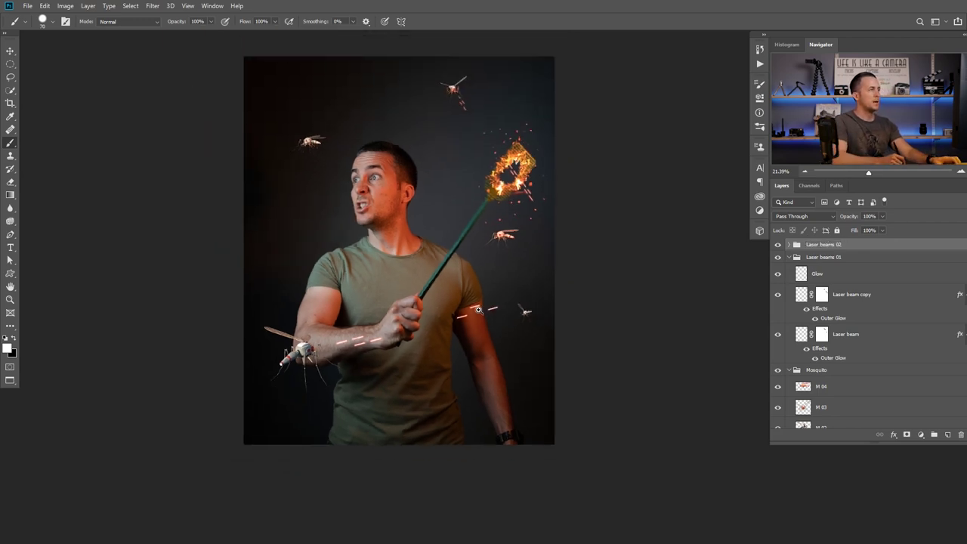
Move the M 01 mosquito beside the man's head outward, close to the image's left edge, and slightly lower.
scroll(369, 302, up, 4)
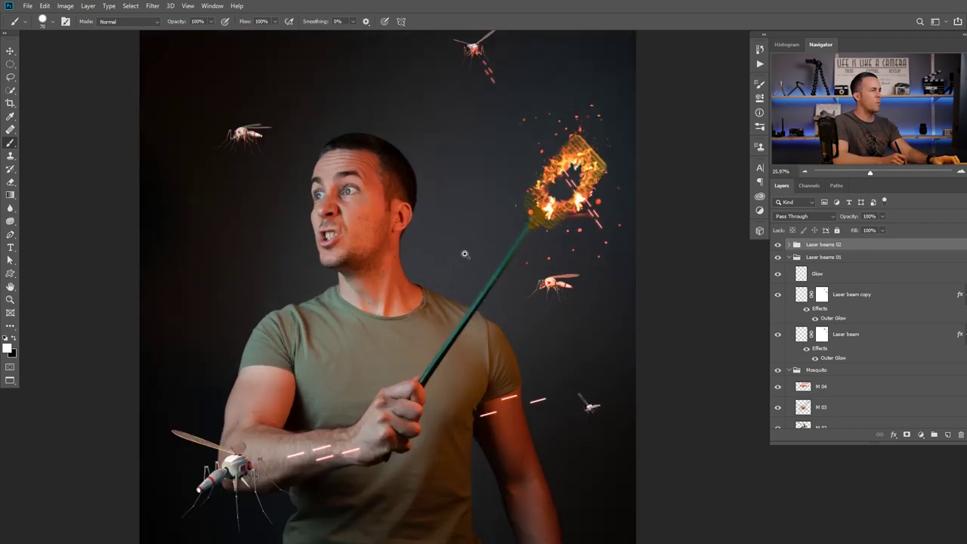
drag(297, 444, 326, 443)
drag(385, 305, 378, 384)
scroll(417, 324, down, 1)
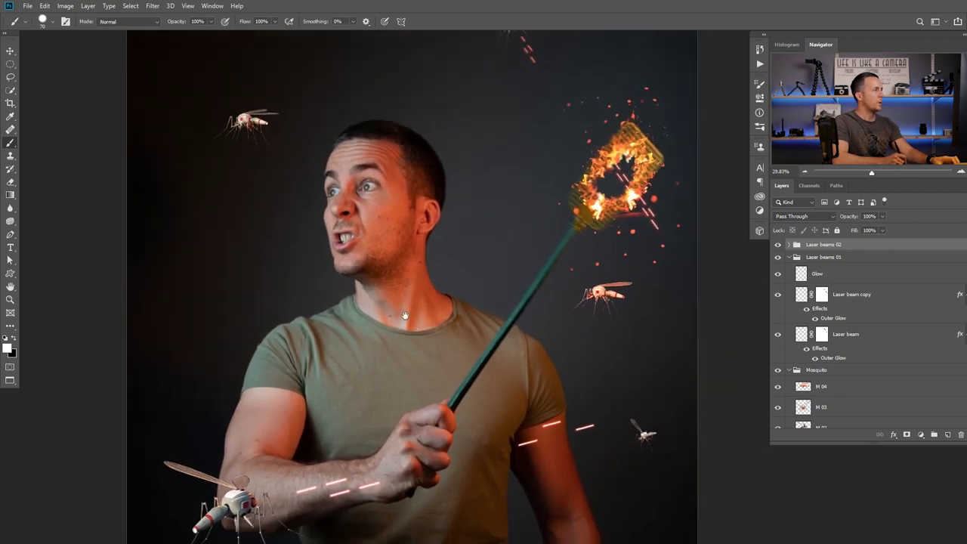
key(v)
ctrl+click(264, 127)
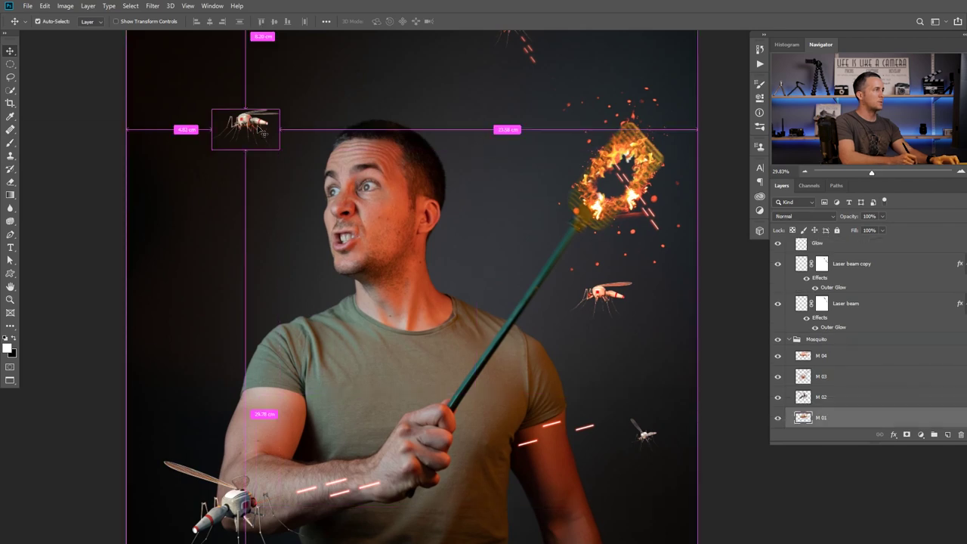
drag(299, 182, 306, 217)
scroll(302, 215, down, 1)
drag(275, 184, 234, 231)
scroll(242, 181, down, 5)
drag(256, 276, 272, 274)
scroll(384, 333, down, 3)
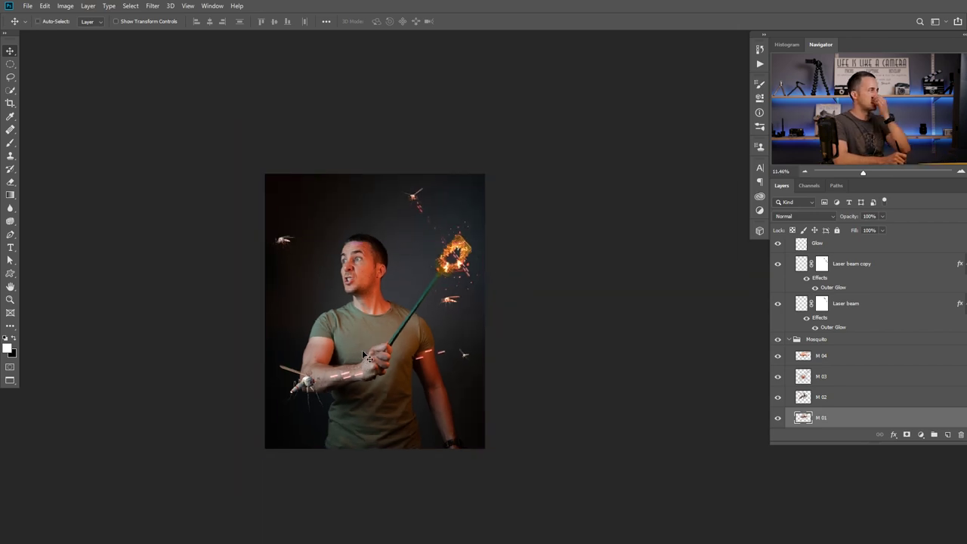
scroll(309, 256, up, 3)
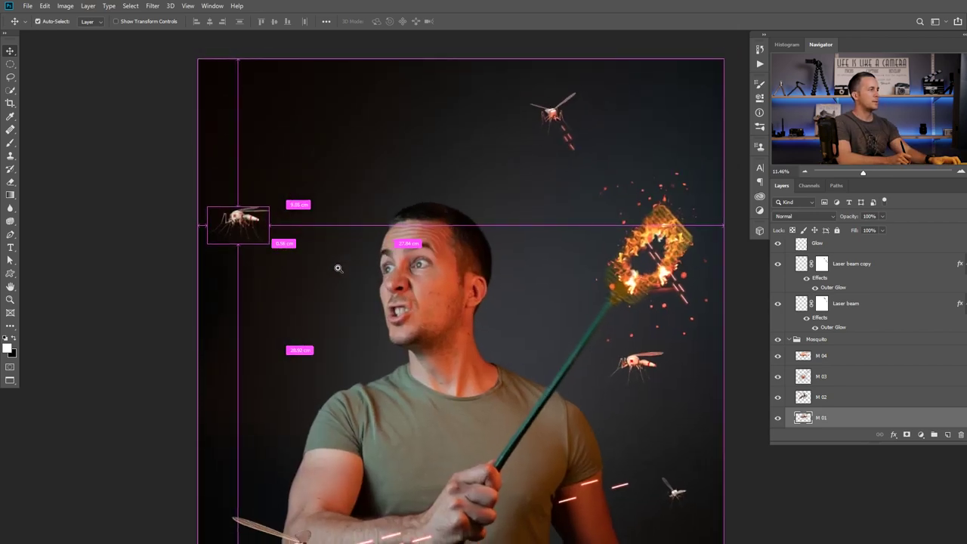
scroll(364, 298, down, 3)
Save the document.
key(ctrl+s)
key(Return)
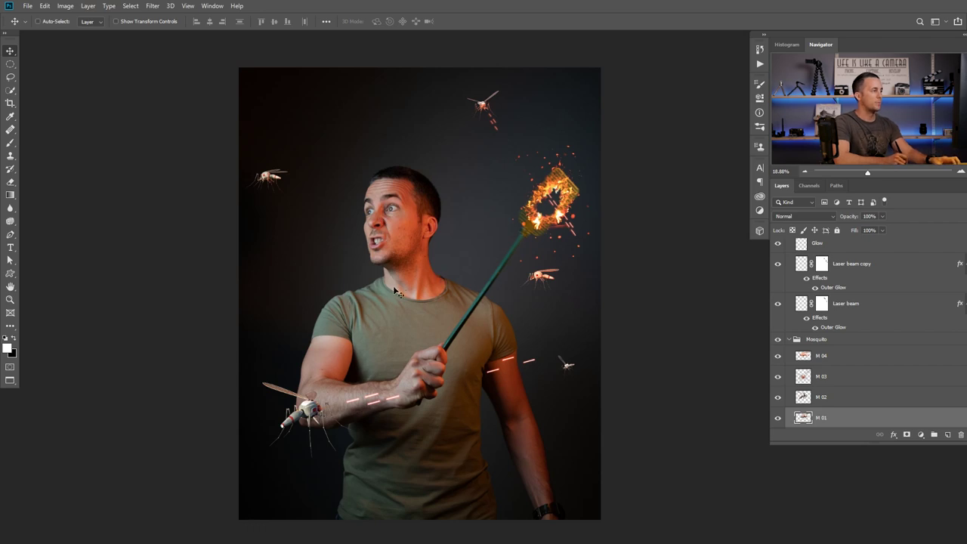
scroll(420, 308, up, 1)
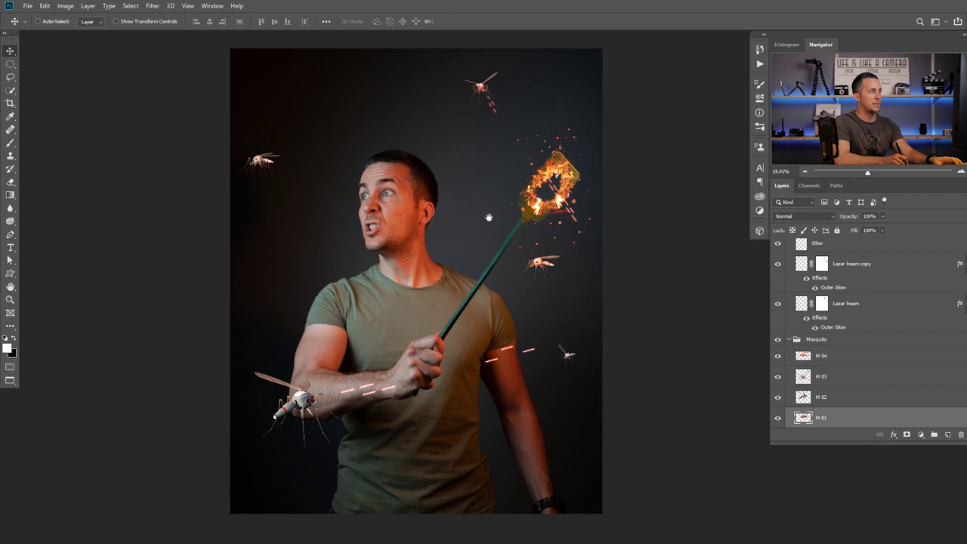
drag(489, 217, 473, 225)
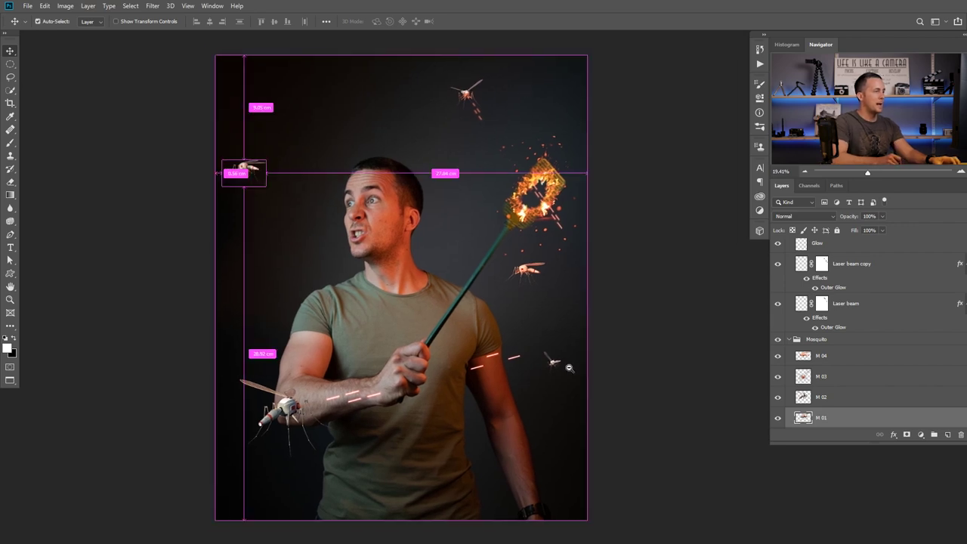
Reposition the mosquito below the swatter and the small one beside the man's upper arm slightly lower.
scroll(532, 268, up, 4)
ctrl+click(526, 268)
drag(526, 268, 535, 278)
key(ctrl+z)
ctrl+click(527, 264)
ctrl+click(561, 380)
mouse_move(561, 381)
mouse_down()
mouse_move(589, 388)
mouse_move(542, 376)
mouse_up()
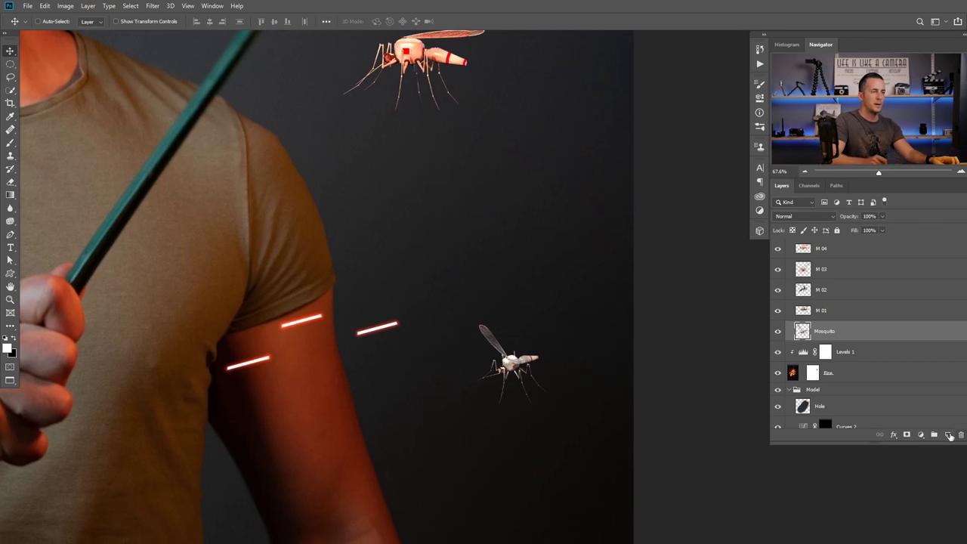
Warm the small mosquito with a Color Balance adjustment clipped to the Mosquito layer, setting midtones red to +49 and blue to -37.
click(920, 435)
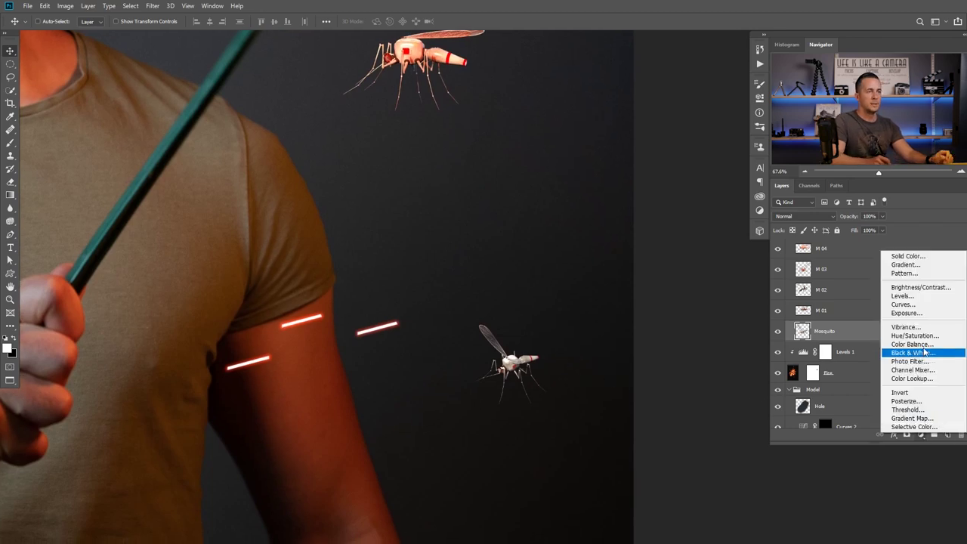
click(926, 345)
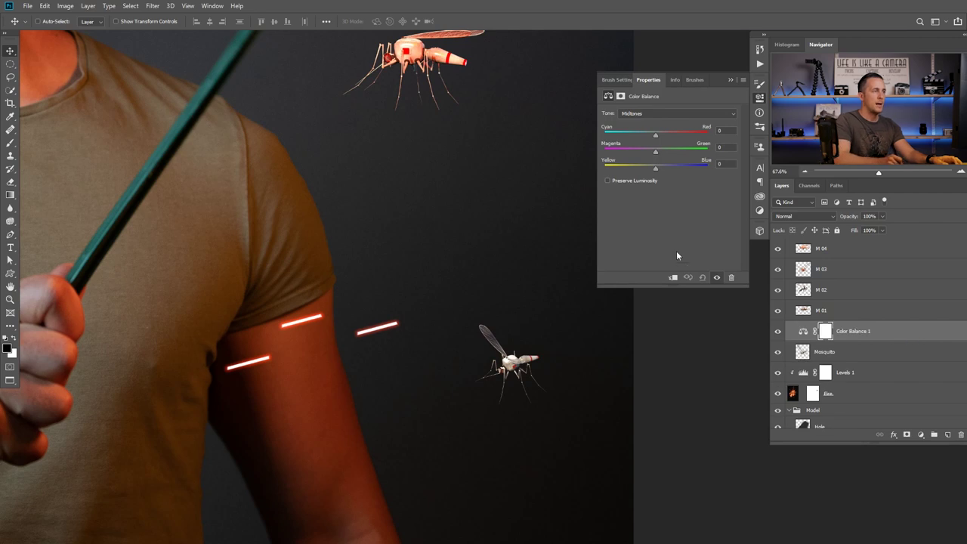
drag(636, 170, 635, 169)
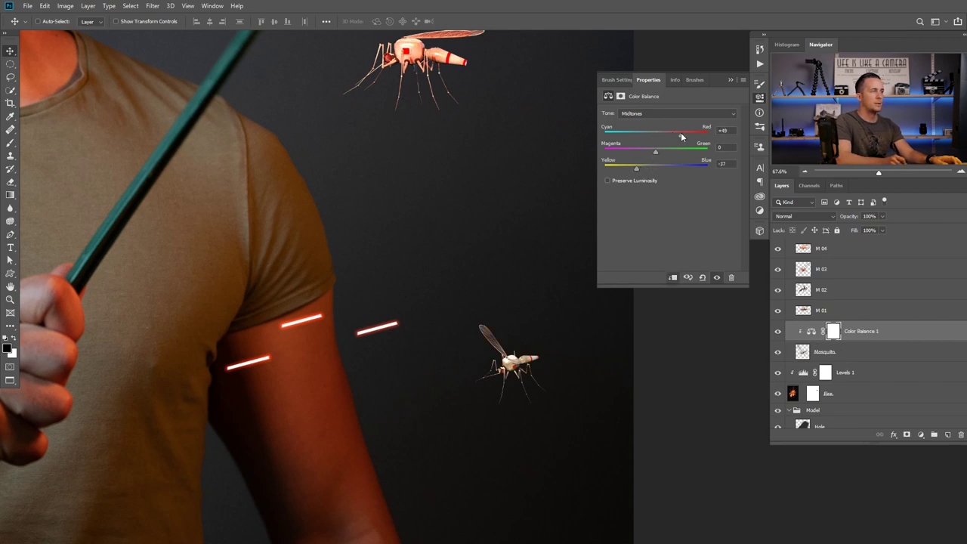
Darken the small mosquito with a clipped Curves adjustment, lowering the white output and setting a midpoint at input 146, output 92.
click(920, 434)
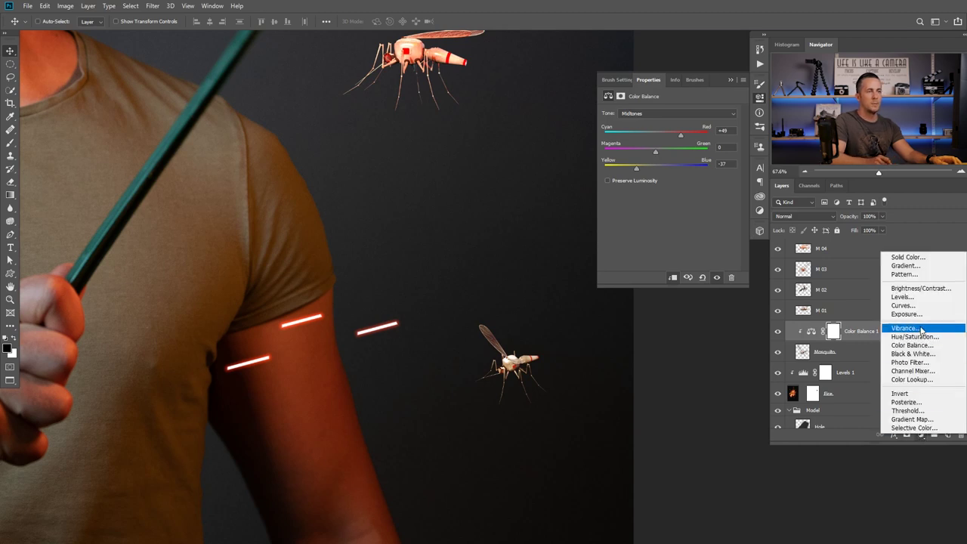
click(919, 305)
click(673, 277)
drag(733, 138, 731, 150)
drag(687, 190, 687, 198)
drag(731, 150, 731, 156)
drag(466, 302, 436, 330)
drag(688, 198, 687, 199)
drag(733, 156, 731, 164)
drag(687, 201, 684, 205)
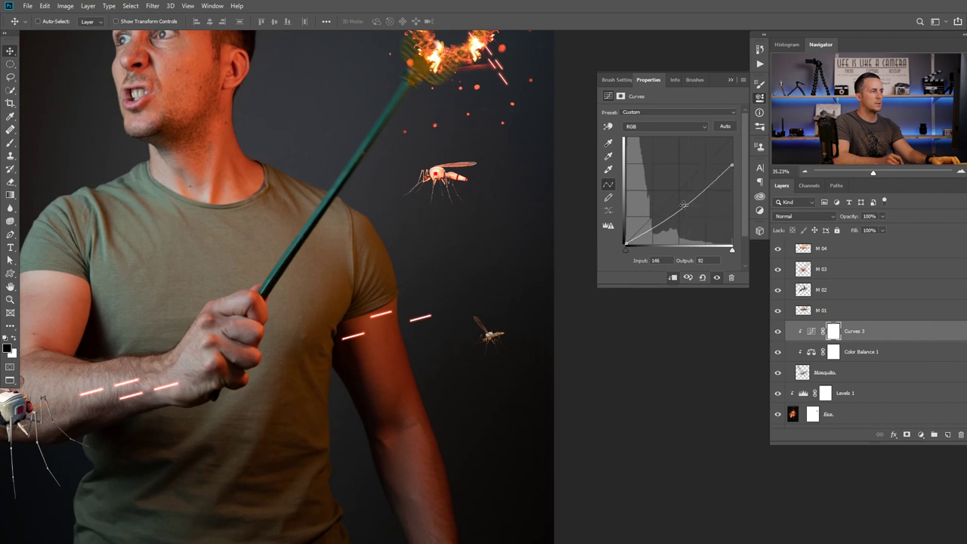
scroll(476, 311, down, 5)
scroll(483, 318, up, 3)
scroll(476, 314, down, 2)
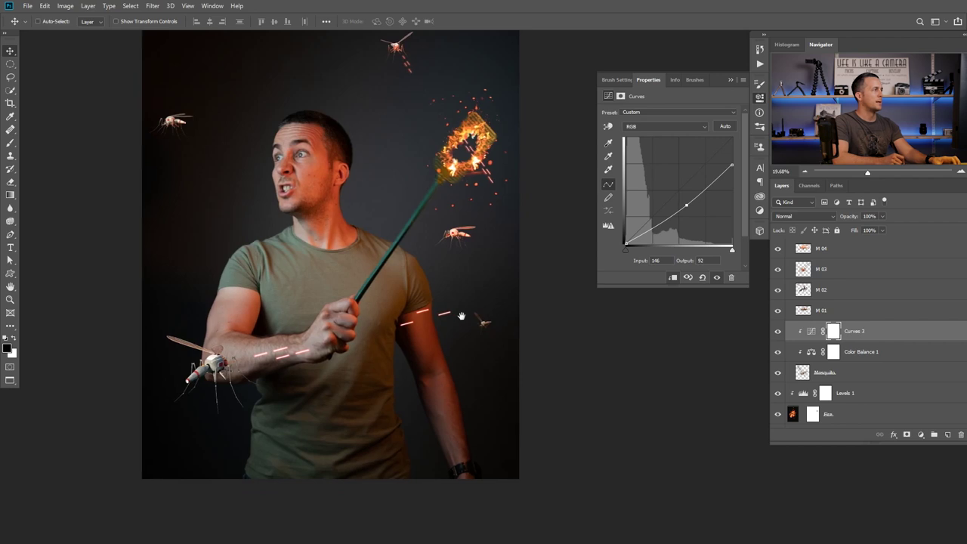
drag(462, 315, 494, 327)
click(734, 80)
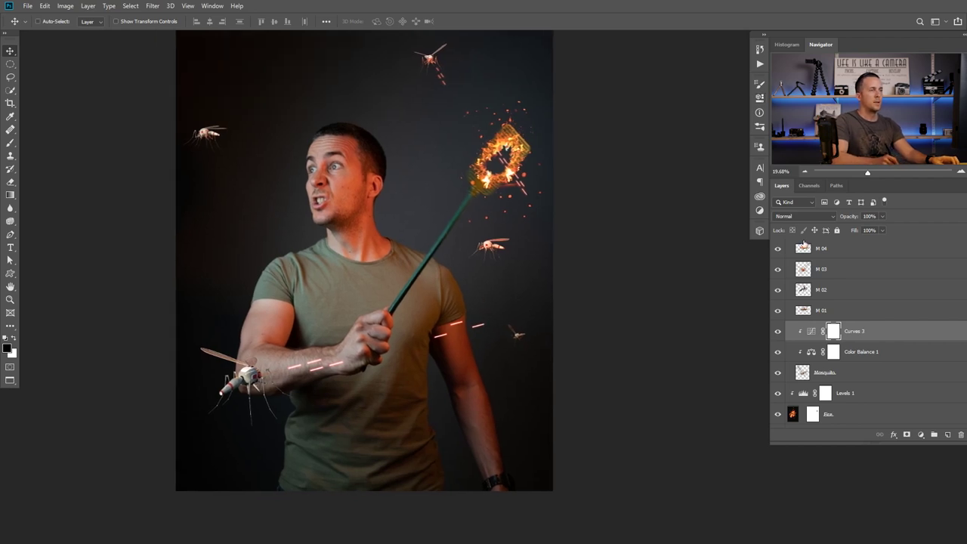
Create a new layer above the Mosquito group, clip it to the group and name it Glow.
scroll(889, 333, up, 2)
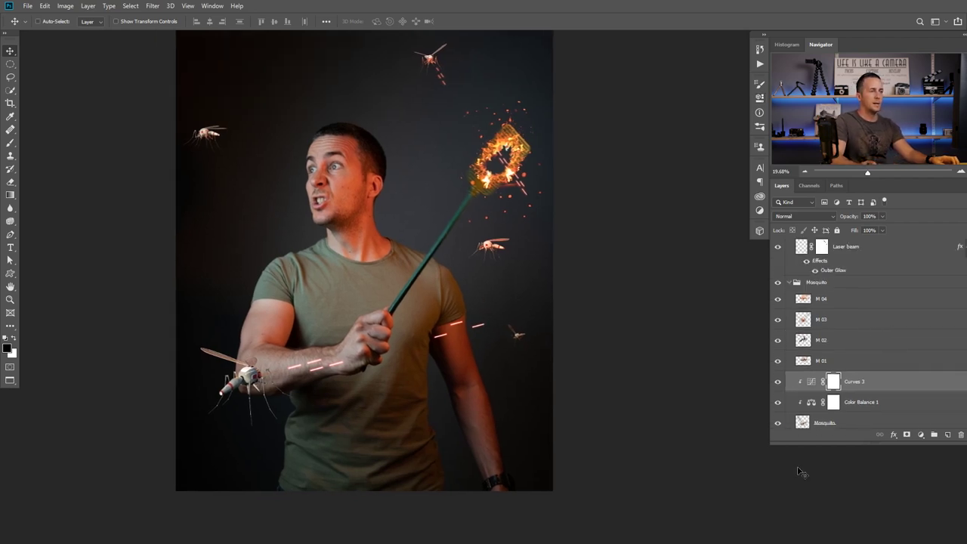
drag(858, 443, 848, 538)
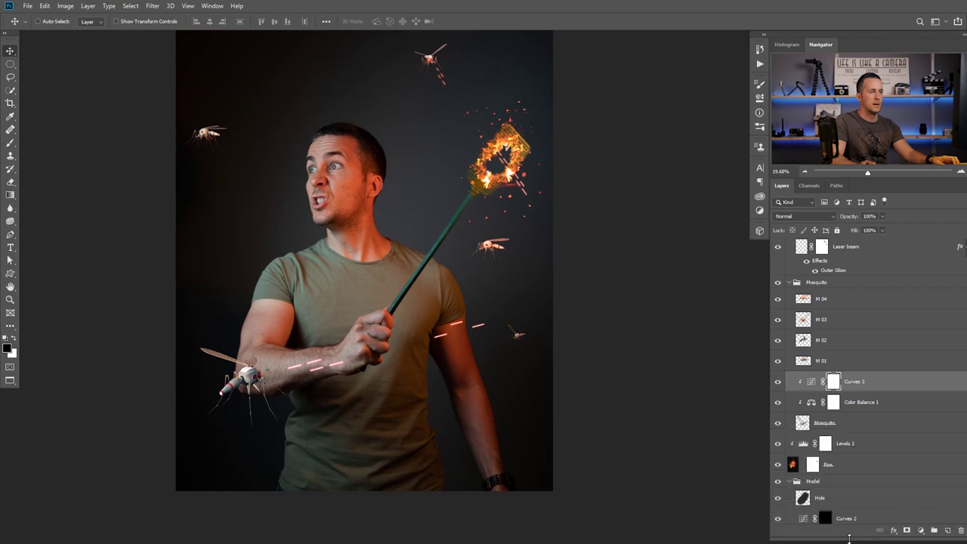
click(787, 283)
click(947, 530)
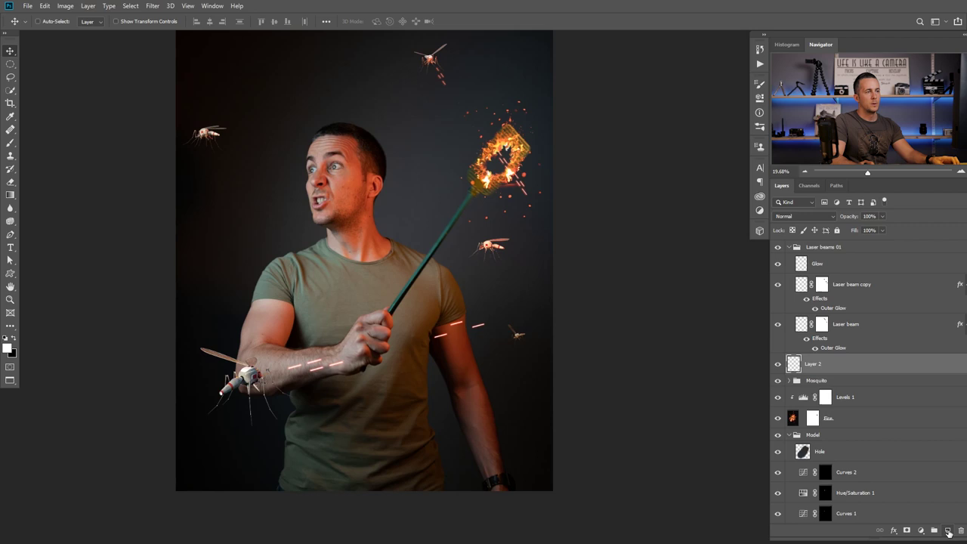
alt+click(822, 370)
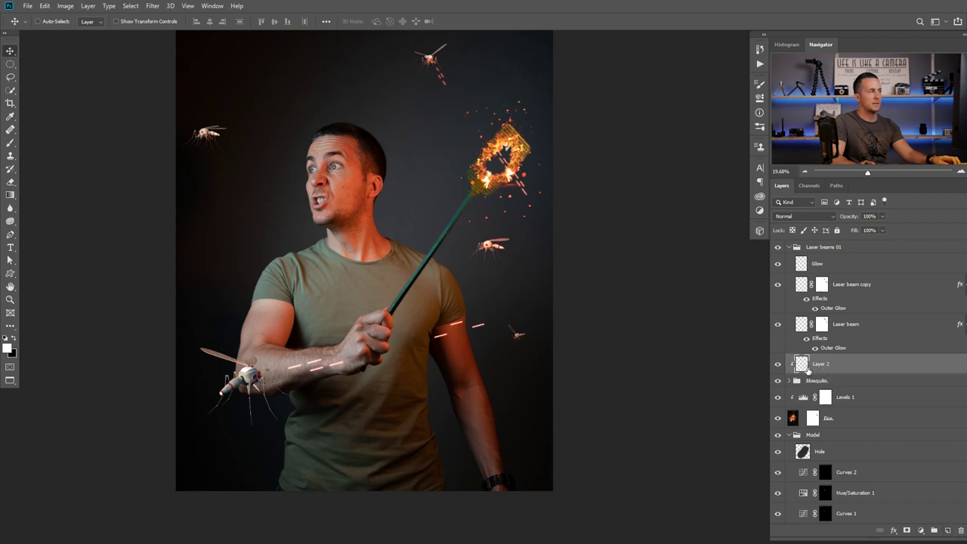
double_click(819, 363)
text(Glow)
key(Return)
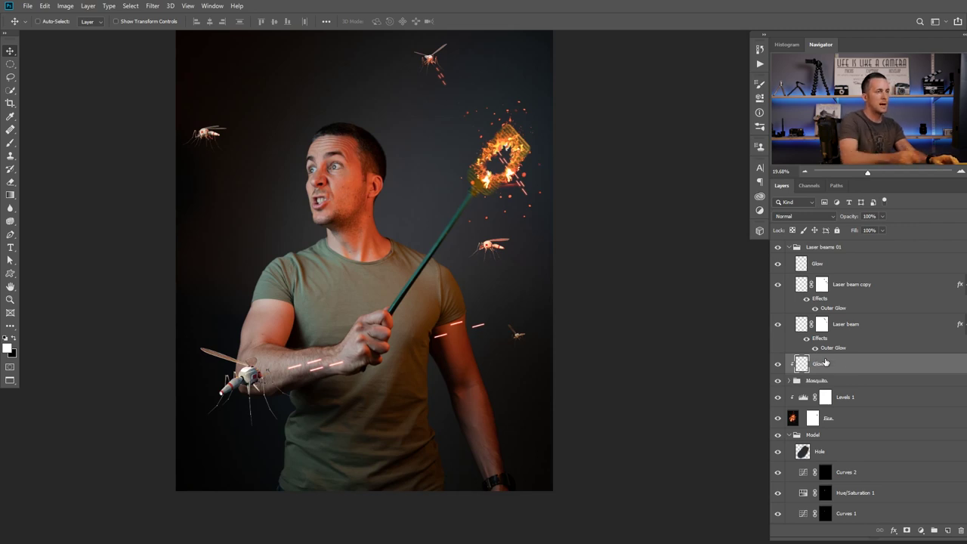
Set the clipped Glow layer's blending mode to Linear Dodge (Add) and the foreground colour to dark orange-red #701d07.
click(802, 216)
click(804, 315)
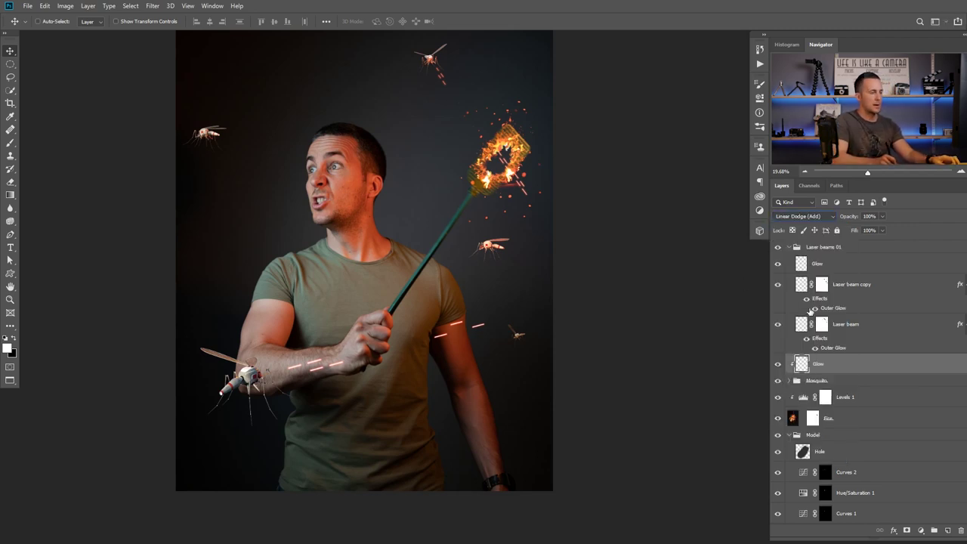
click(9, 349)
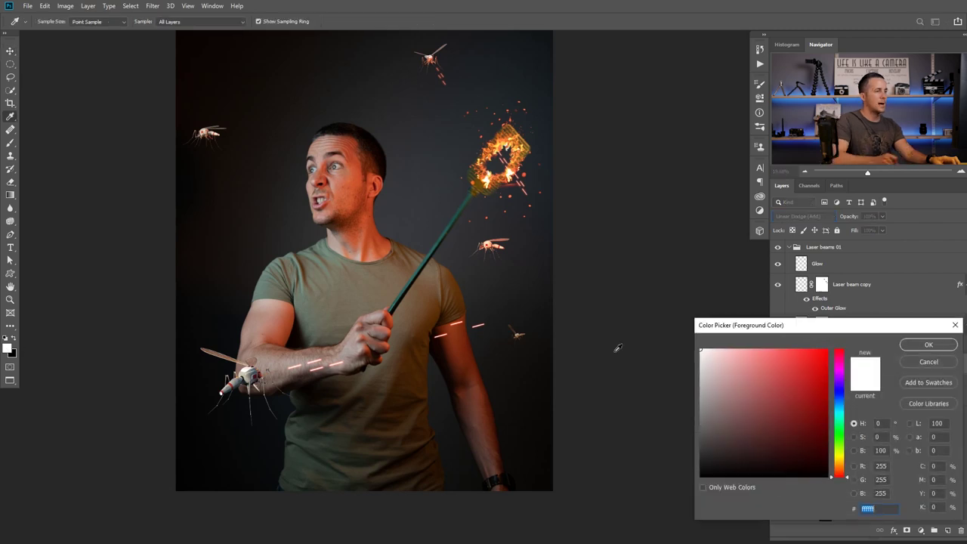
drag(810, 430, 820, 420)
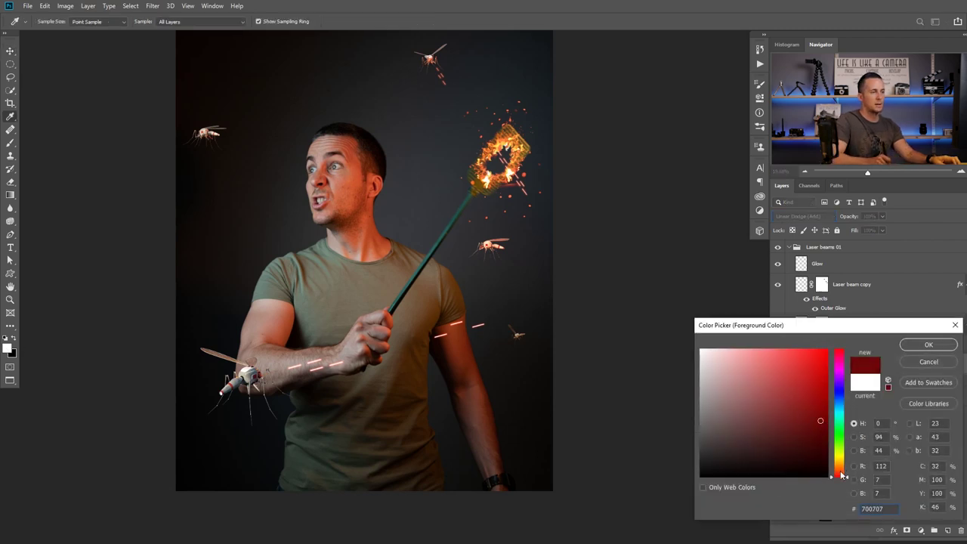
drag(841, 475, 843, 472)
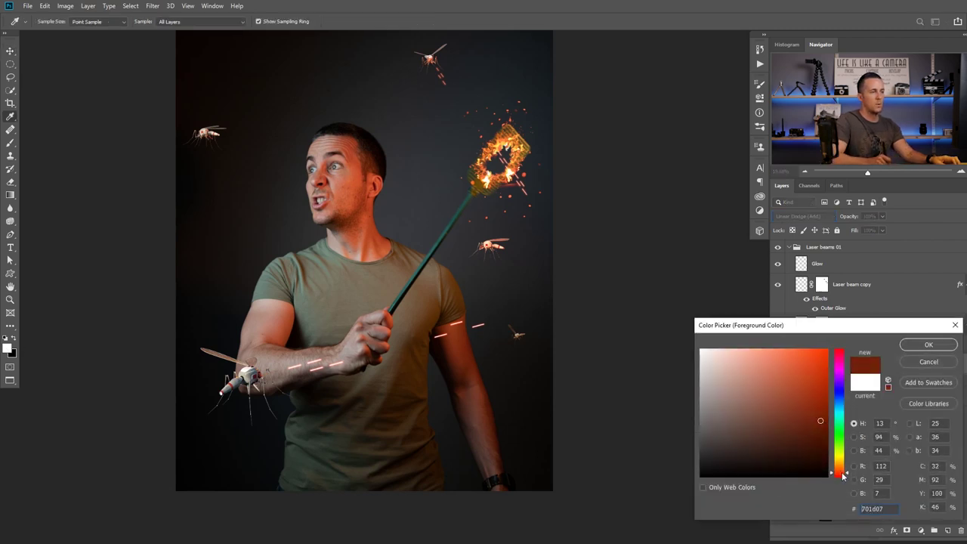
click(921, 346)
Soften the brush's edge, trying glow dabs on the left mosquito's body and undoing each one.
scroll(328, 217, up, 5)
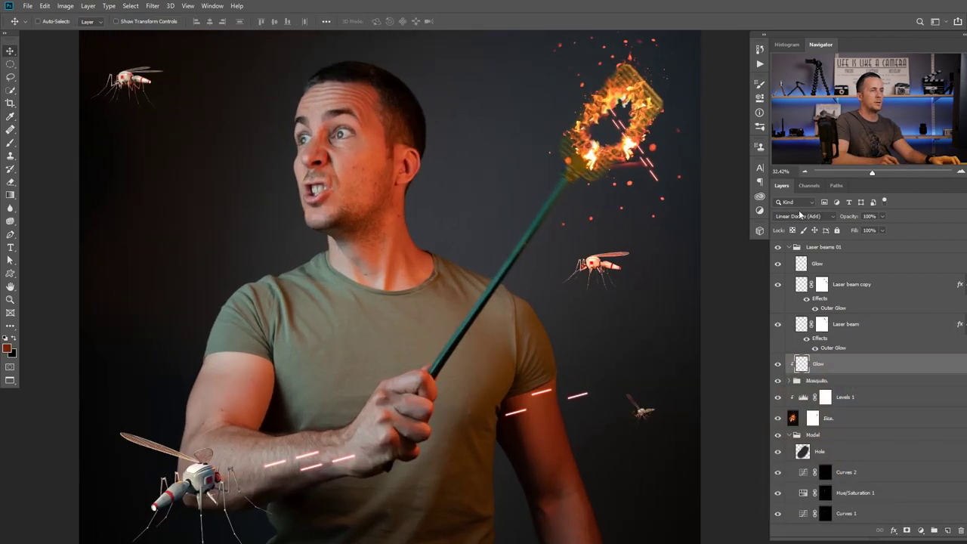
drag(236, 201, 267, 201)
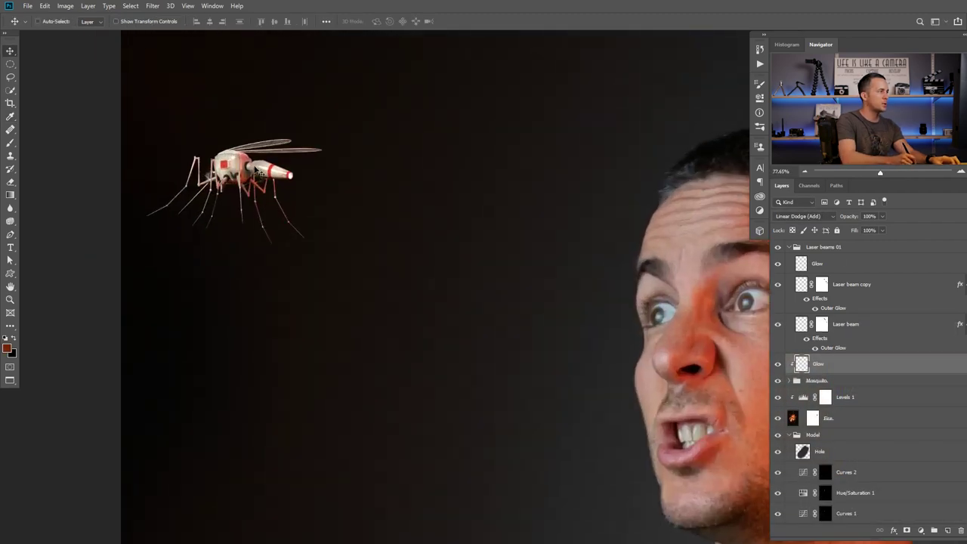
key(b)
drag(253, 166, 254, 182)
key(ctrl+z)
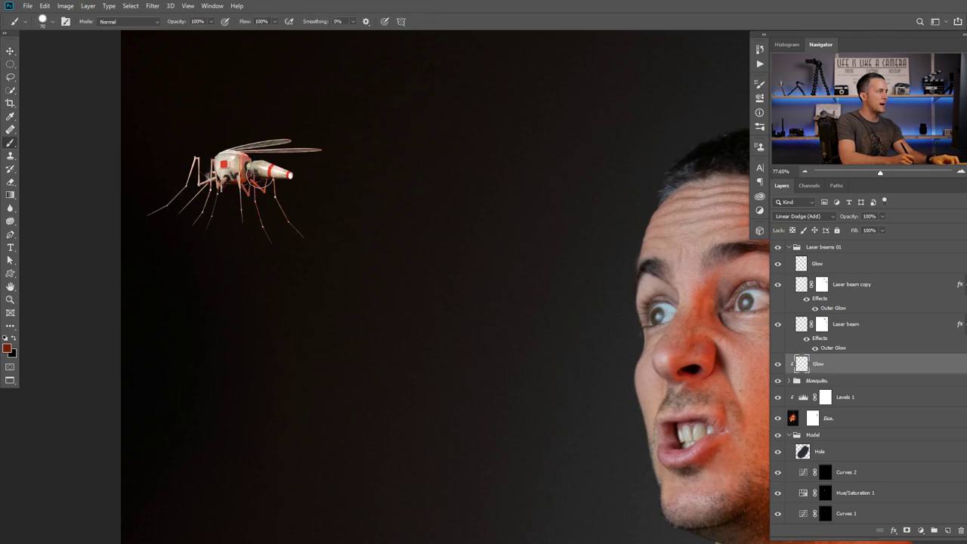
right_click(267, 158)
drag(336, 208, 283, 203)
click(253, 166)
key(ctrl+z)
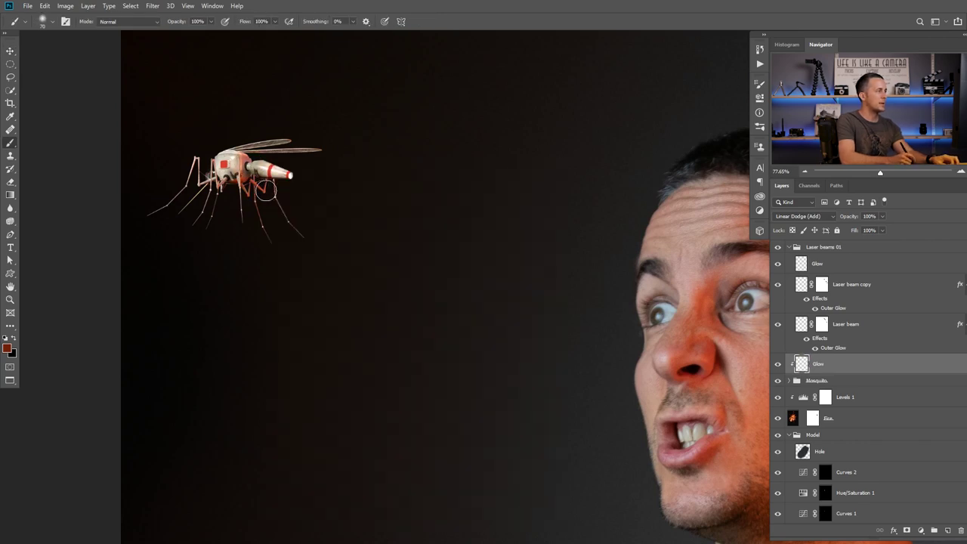
Set the brush opacity to 10% and paint the orange-red glow on the bodies of the left and top mosquitoes.
key(1)
click(249, 166)
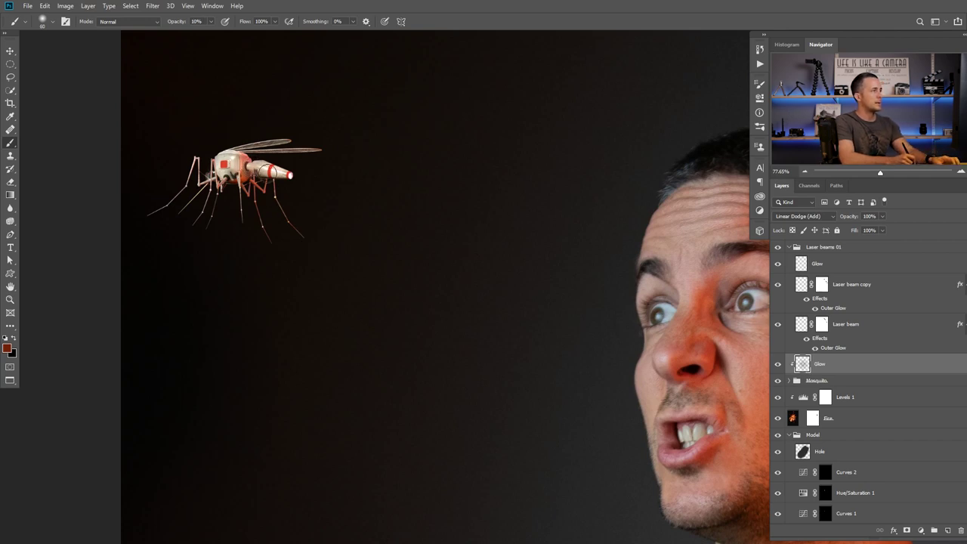
click(284, 175)
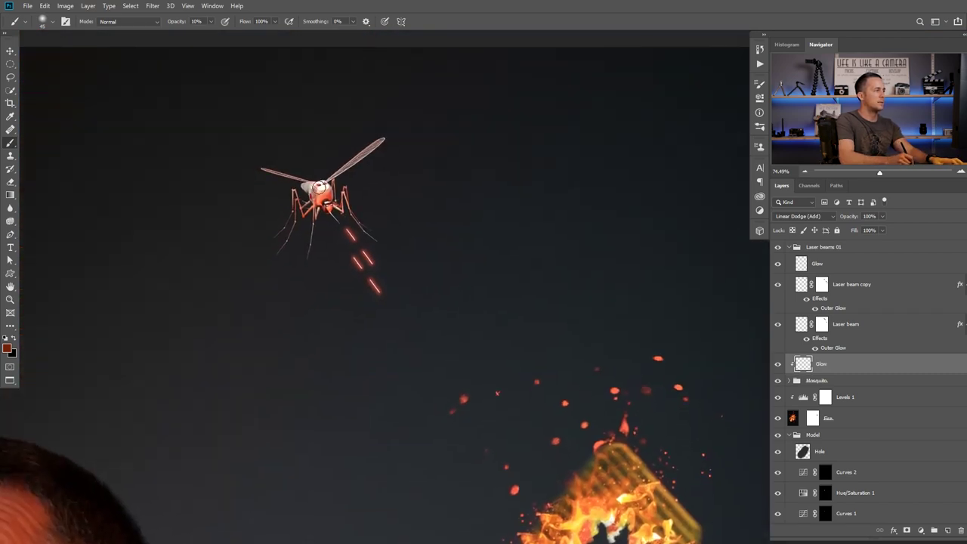
click(320, 188)
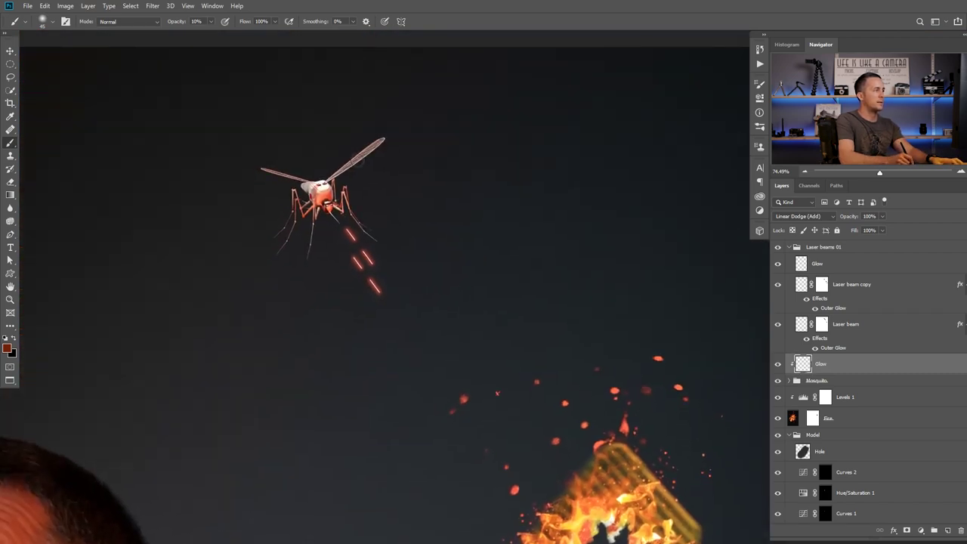
drag(337, 248, 264, 276)
drag(349, 349, 395, 328)
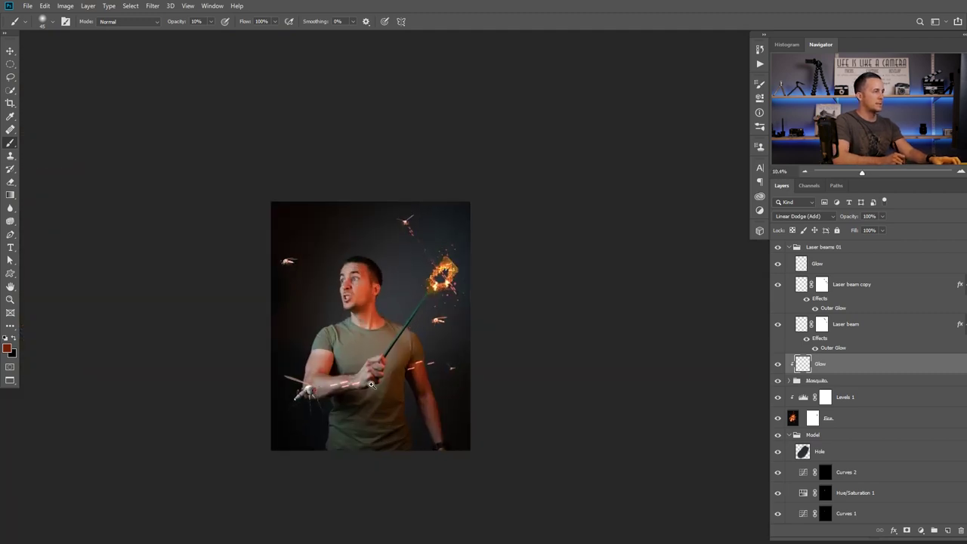
drag(398, 380, 419, 369)
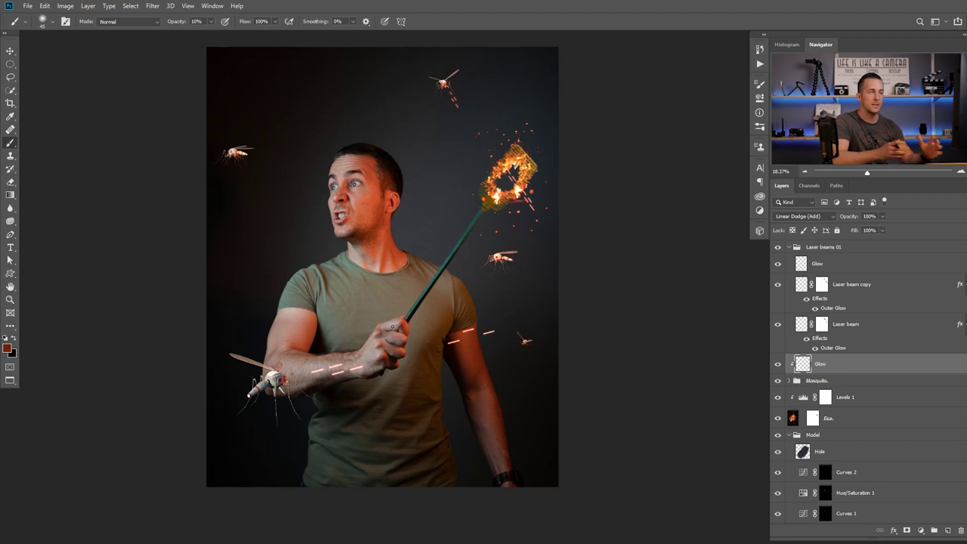
Collapse the Laser beams 01 group and create a new layer named Mosquito bite above the Laser beams 02 group.
click(789, 247)
key(ctrl+j)
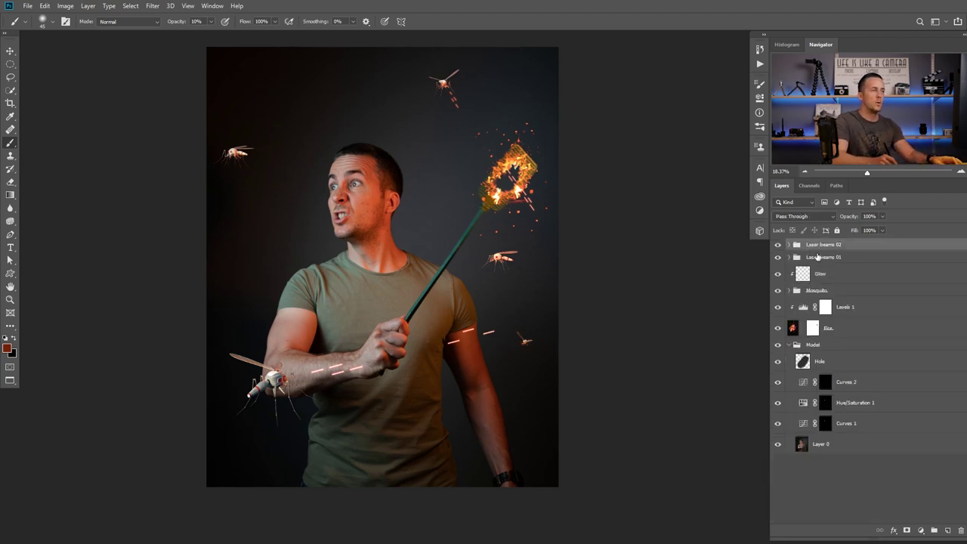
click(947, 530)
double_click(811, 243)
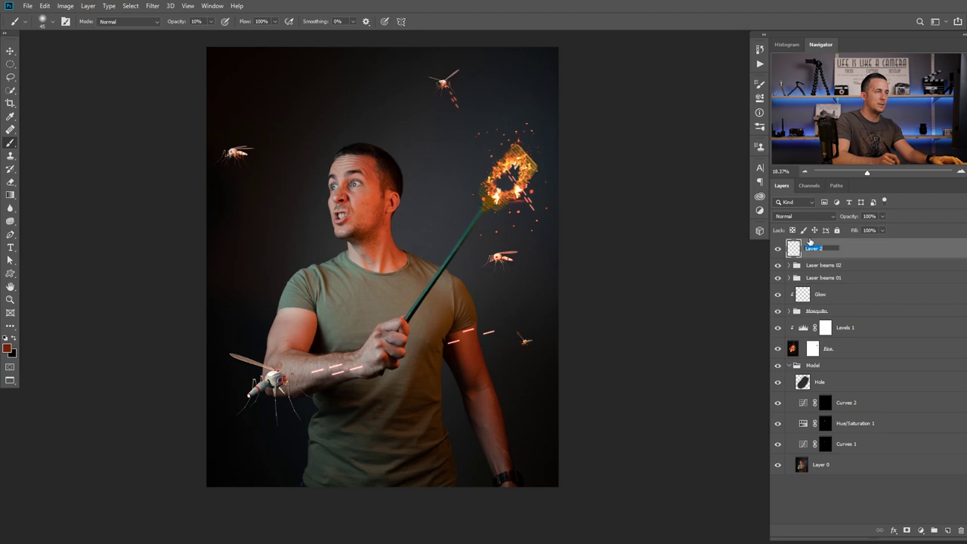
text(Mosqui)
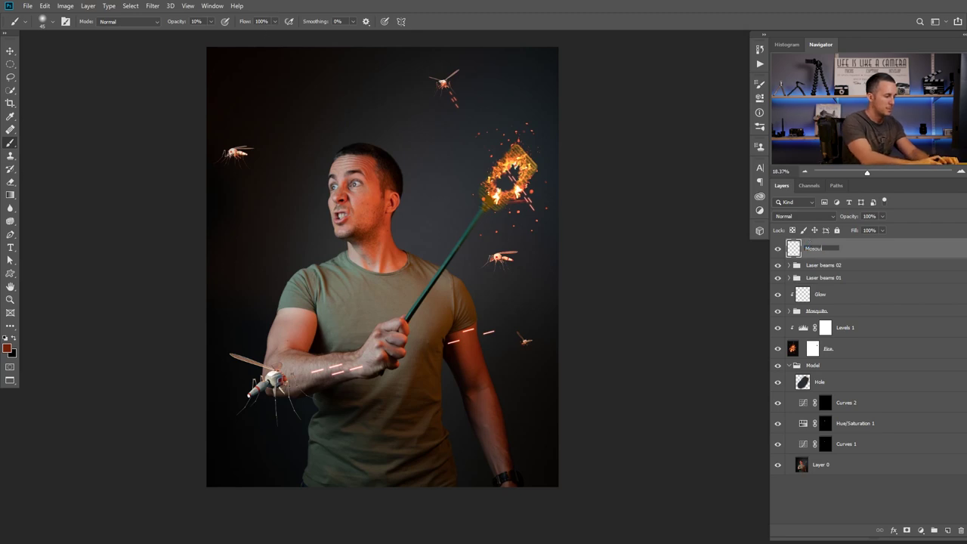
text(to bite)
key(Return)
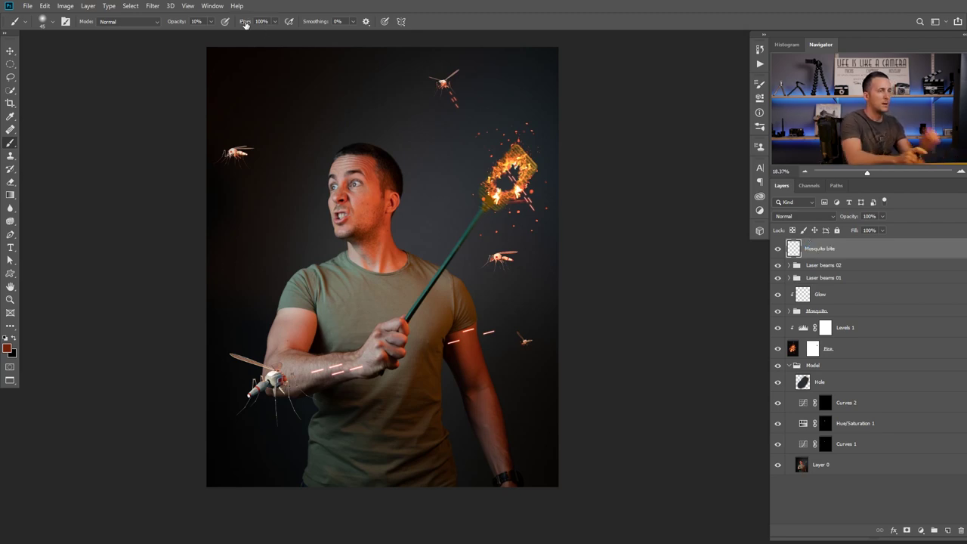
Paint a small soft reddish skin-coloured dab at 100% brush opacity on the upper arm and move it near the lower laser beam.
drag(462, 338, 464, 257)
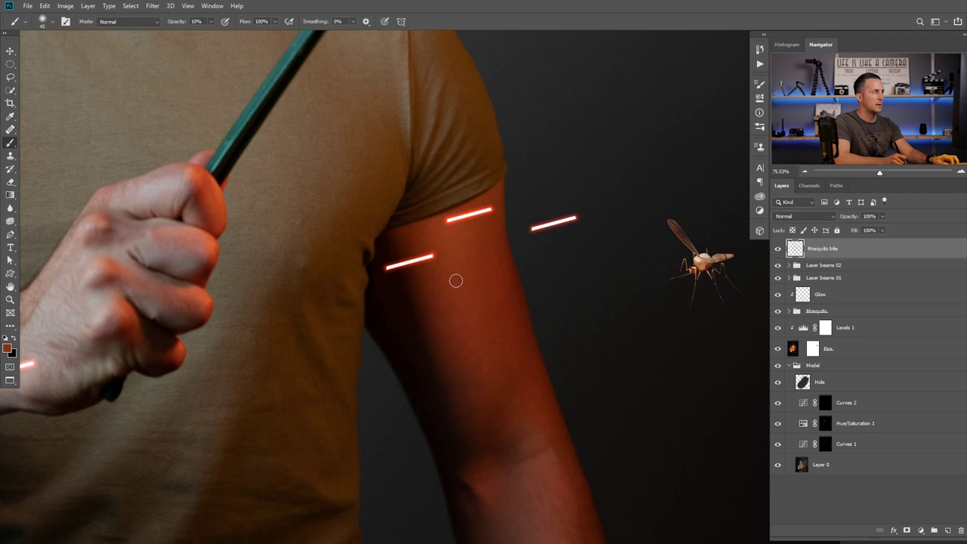
key(0)
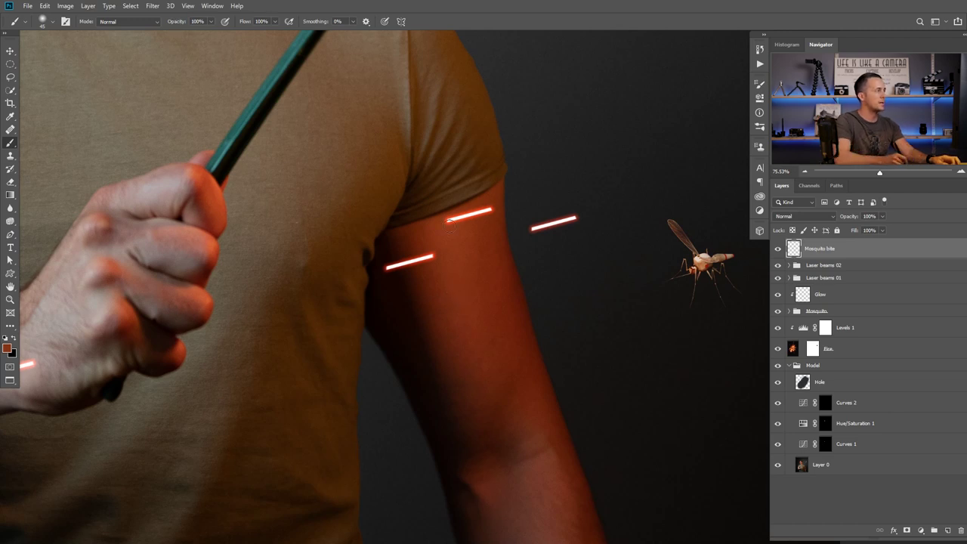
click(445, 254)
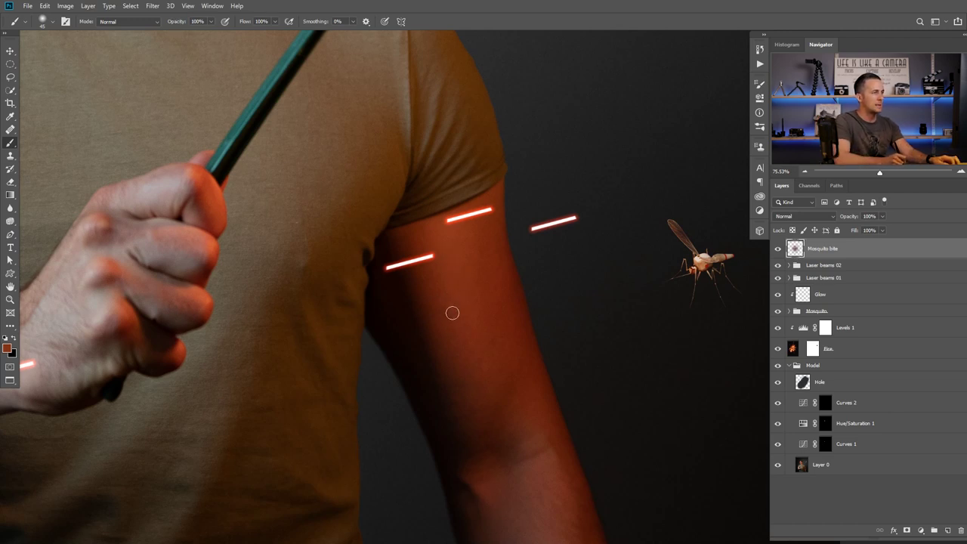
scroll(449, 275, up, 3)
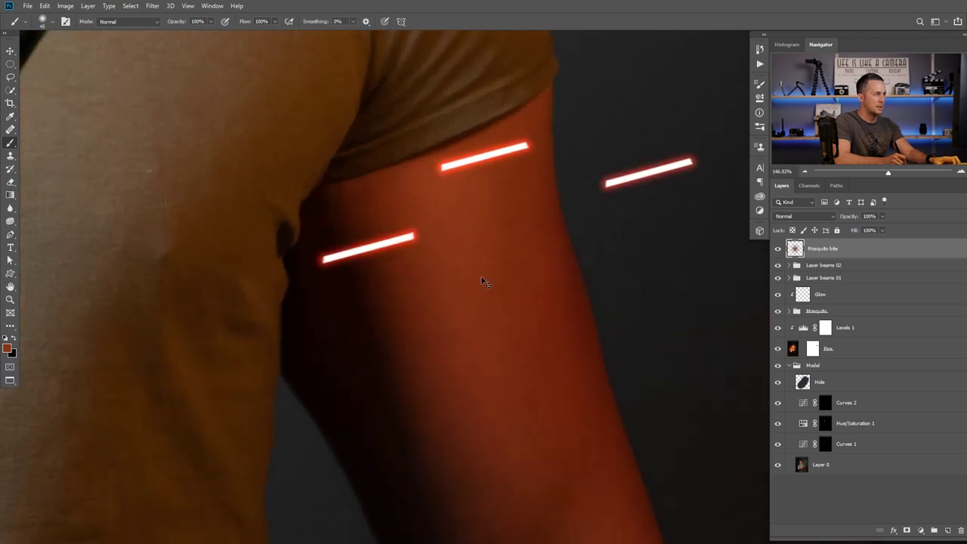
click(462, 237)
click(453, 266)
key(v)
mouse_move(455, 281)
mouse_down()
mouse_move(382, 352)
mouse_move(374, 348)
mouse_up()
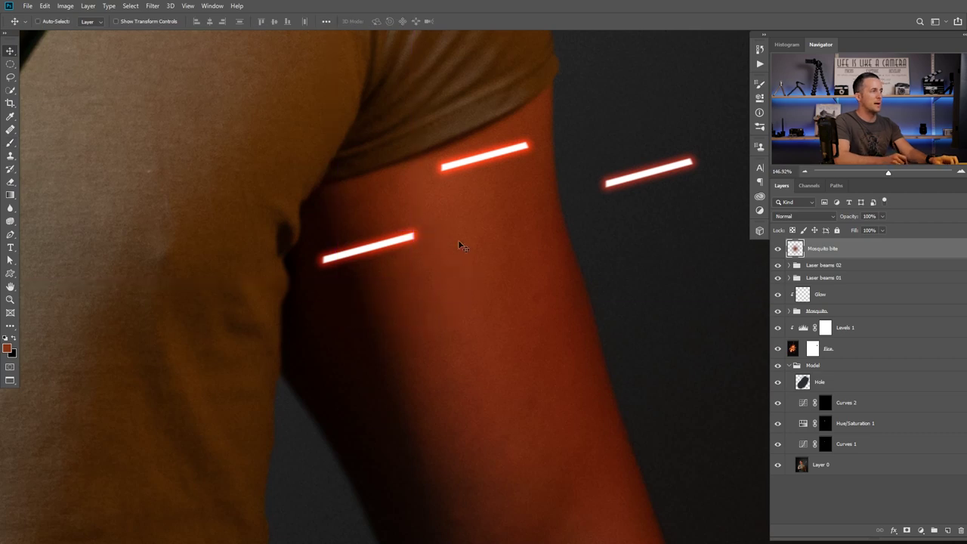
Add a Bevel & Emboss effect to the Mosquito bite layer with the light angle at 43° and altitude at 32°.
double_click(875, 251)
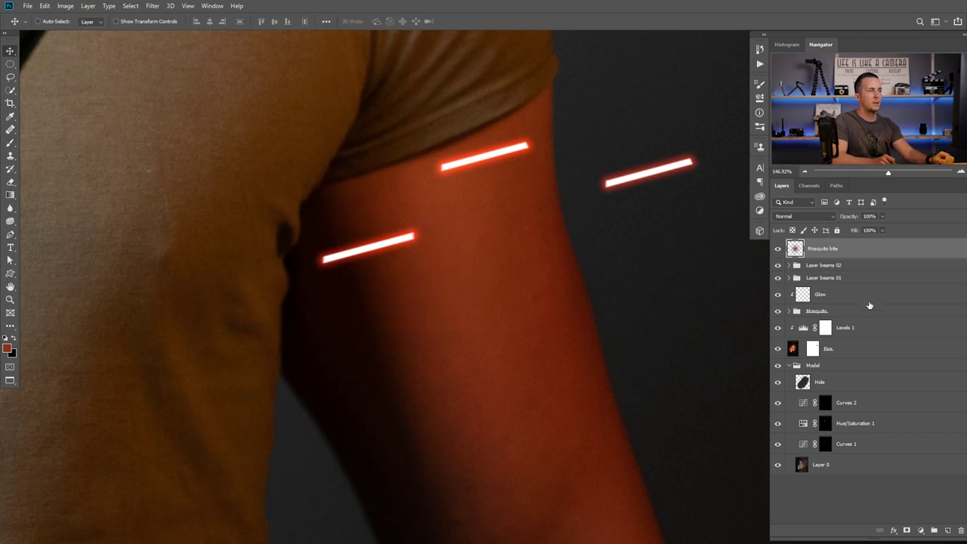
drag(622, 236, 629, 220)
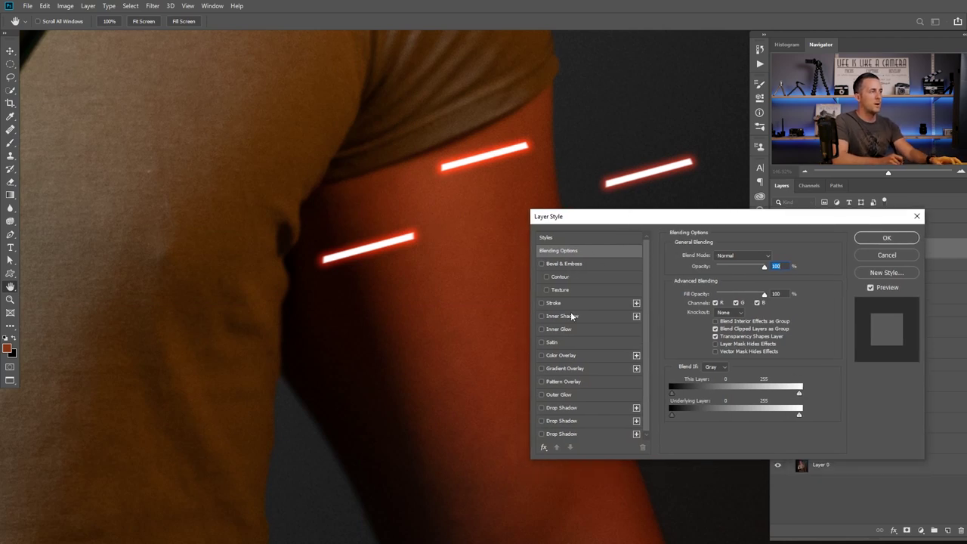
click(560, 263)
drag(620, 218, 641, 198)
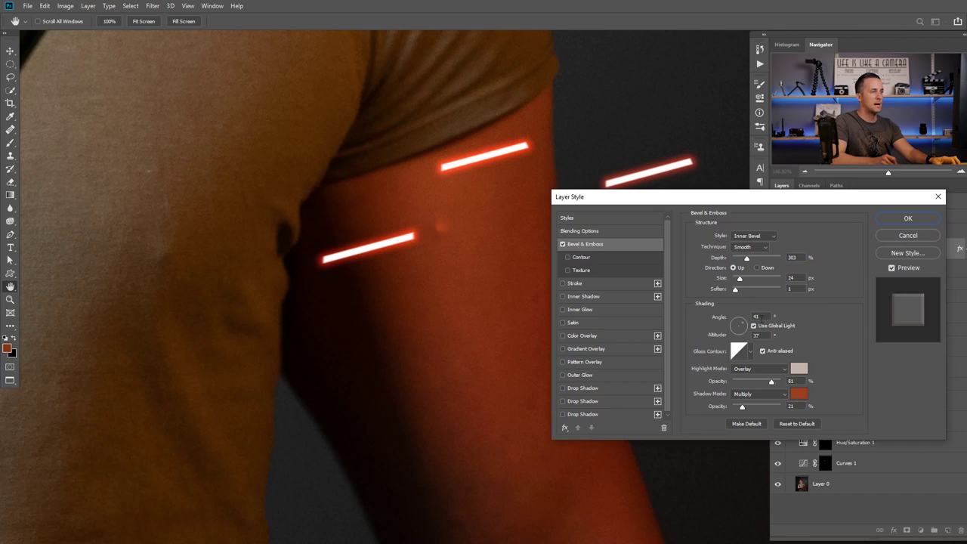
click(744, 324)
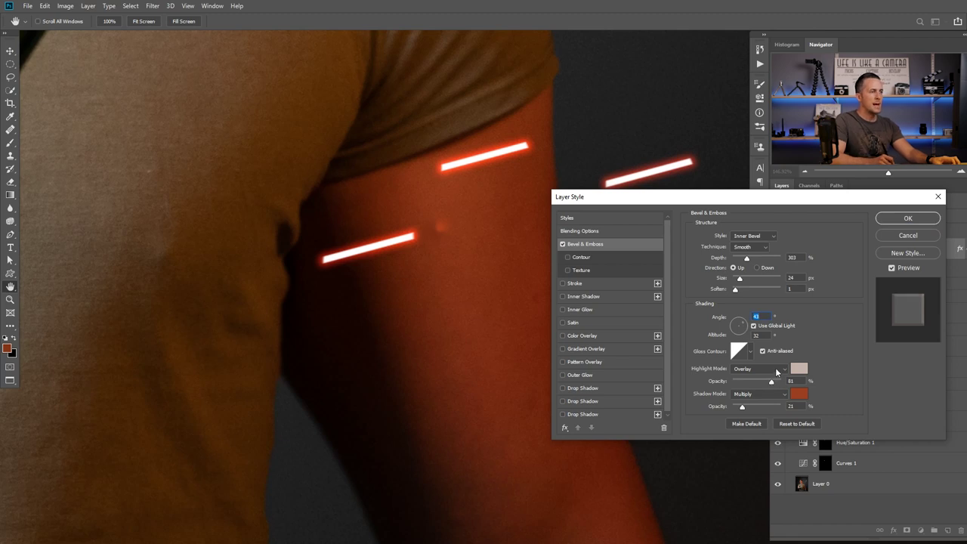
Set the bevel's highlight colour to pale beige-pink #dcc4b9, keeping the highlight mode on Overlay.
click(776, 370)
click(757, 395)
click(799, 372)
drag(715, 373, 705, 354)
click(705, 351)
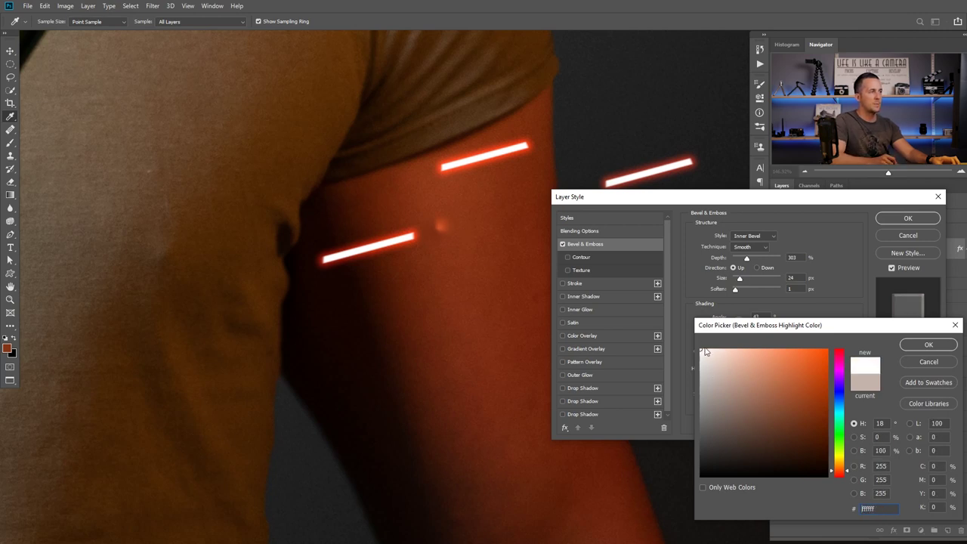
click(715, 365)
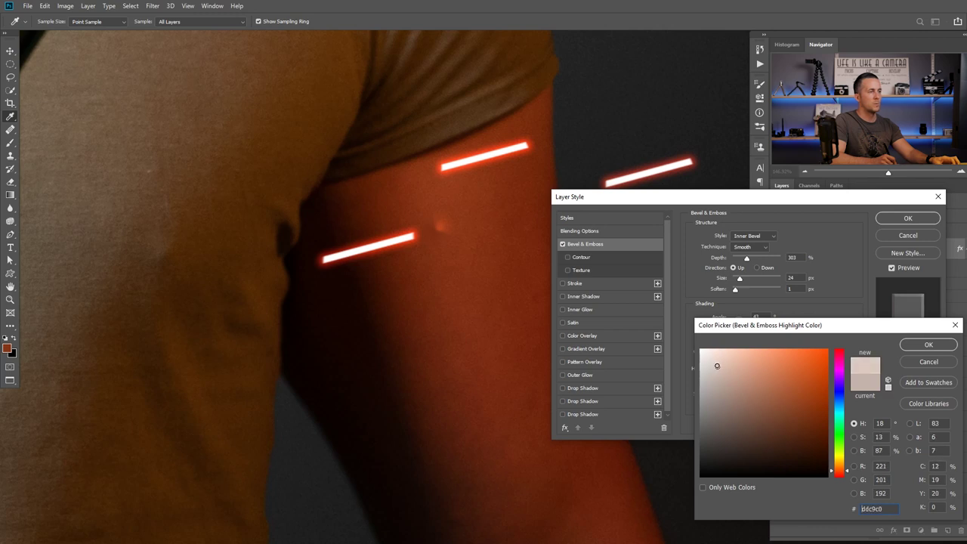
drag(719, 366, 720, 367)
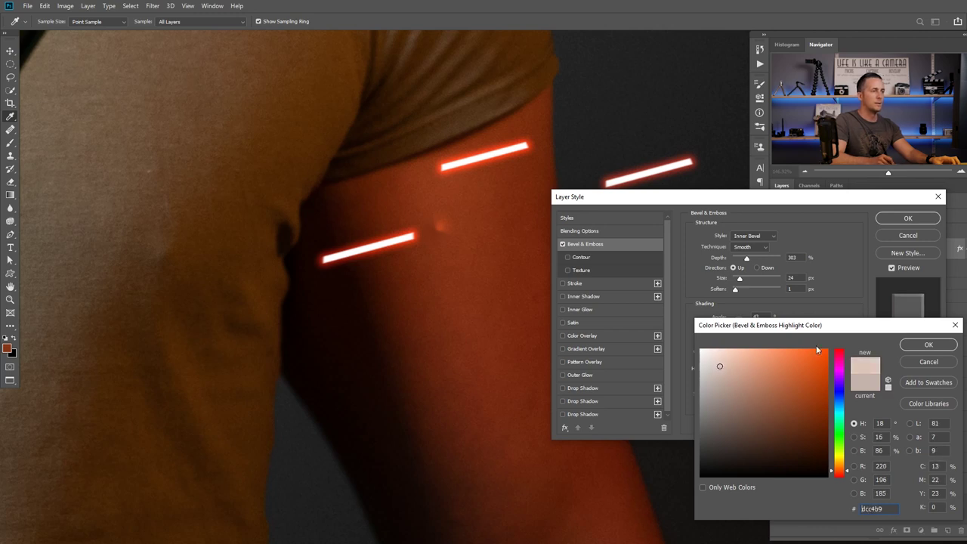
click(918, 348)
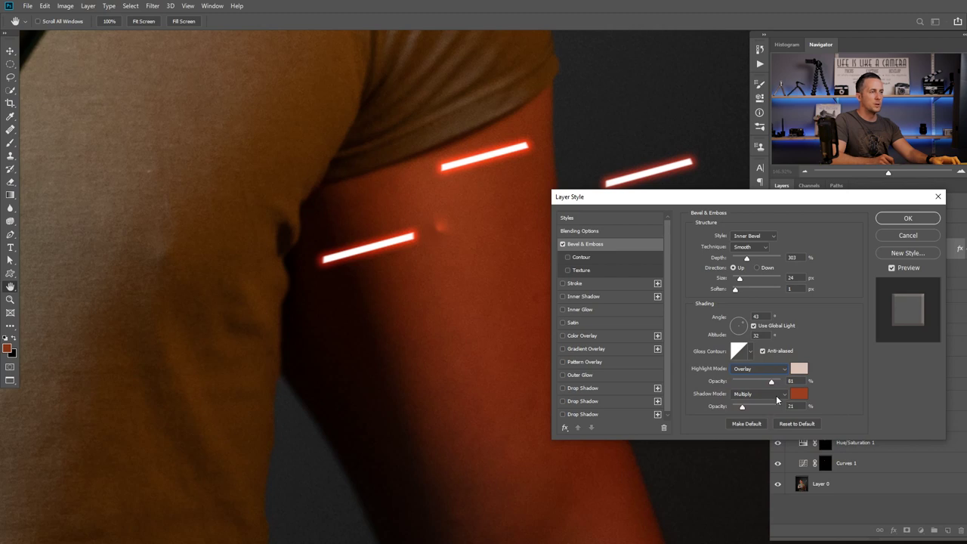
Raise the bevel's shadow opacity to 90% and set its Multiply shadow colour to a lighter orange-red #b24f31.
drag(743, 408, 780, 408)
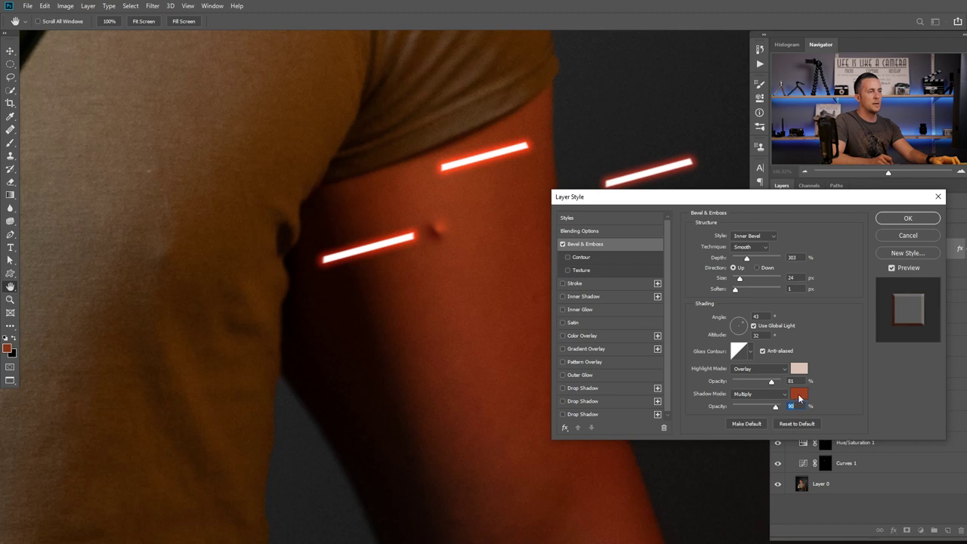
click(799, 393)
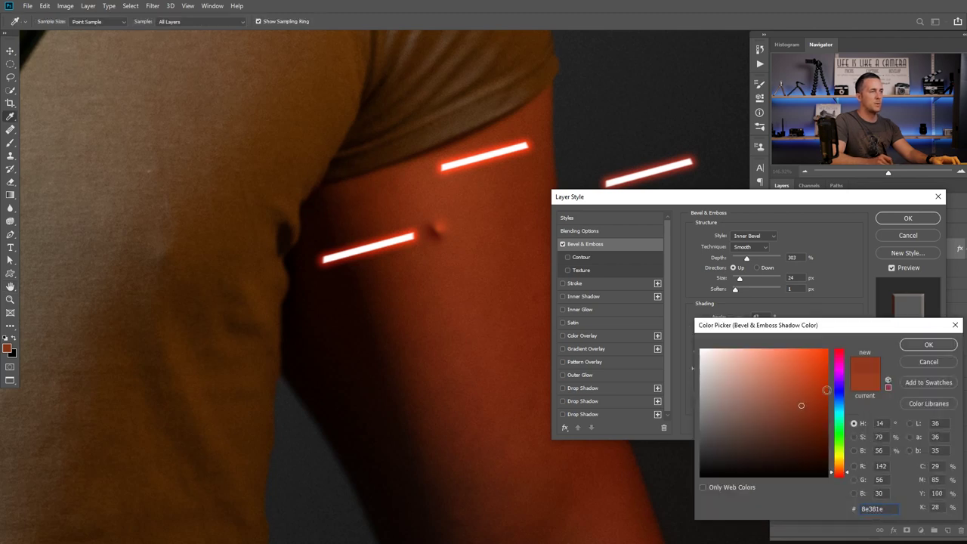
click(792, 387)
click(928, 345)
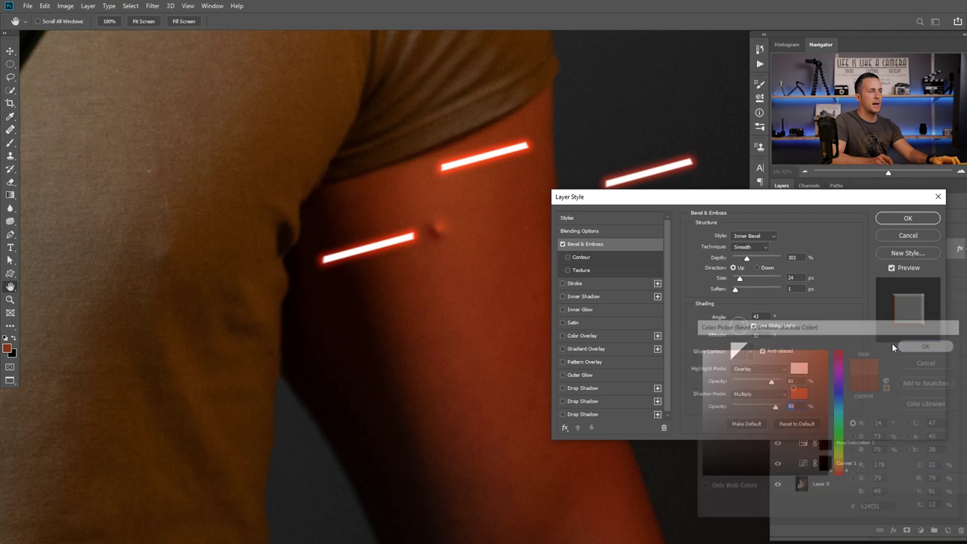
Set the bite's bevel to a depth of 553%, a size of 59 px and a soften value of 7 px.
drag(740, 278, 768, 293)
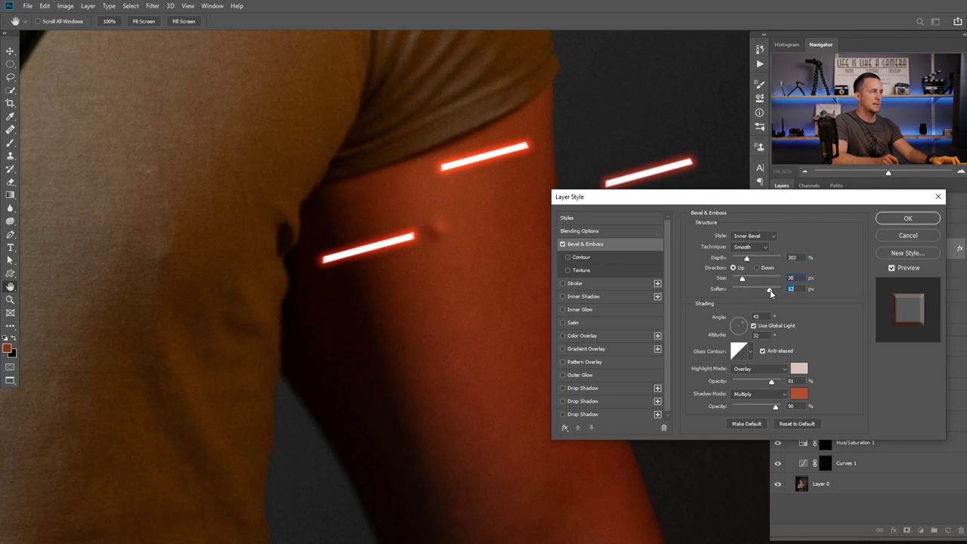
drag(440, 253, 495, 257)
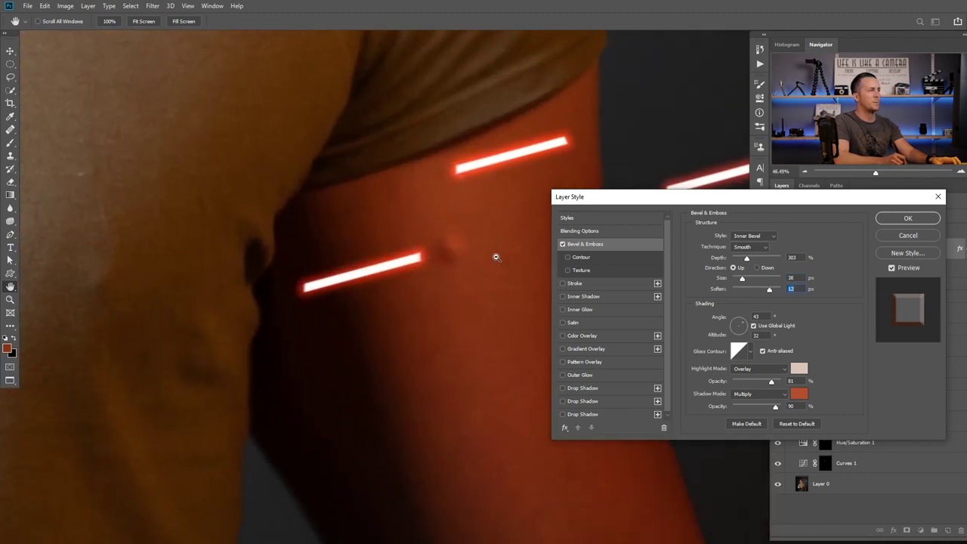
drag(748, 282, 745, 281)
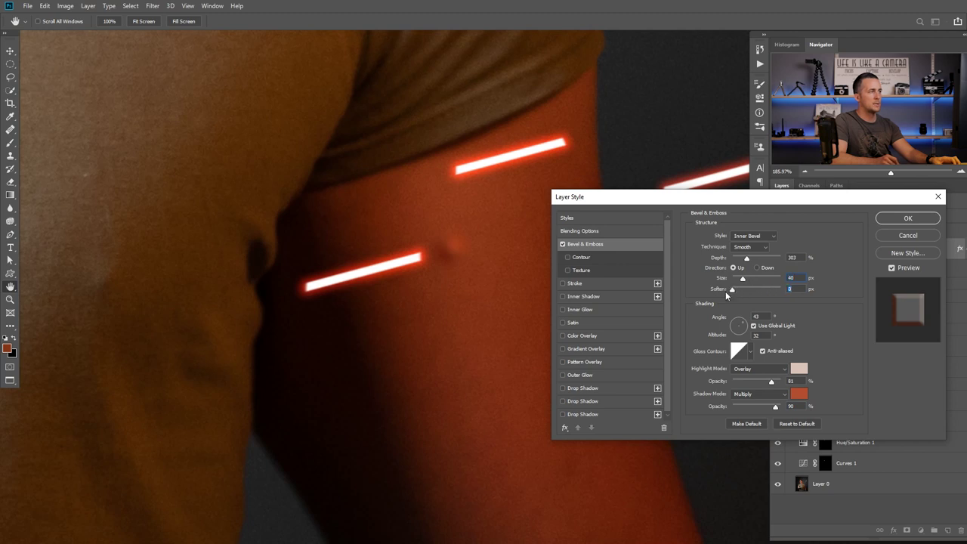
drag(743, 281, 759, 261)
drag(487, 303, 407, 333)
drag(485, 330, 412, 334)
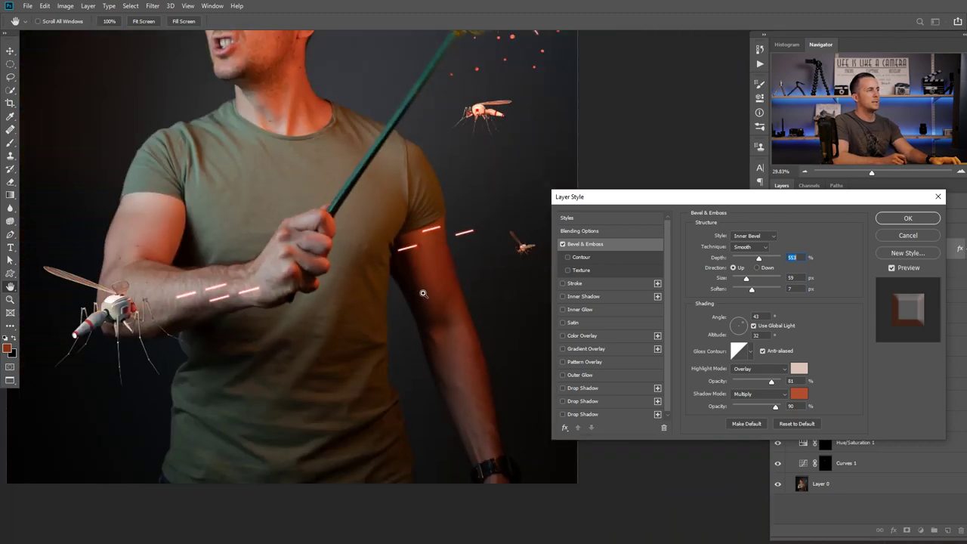
drag(427, 257, 541, 266)
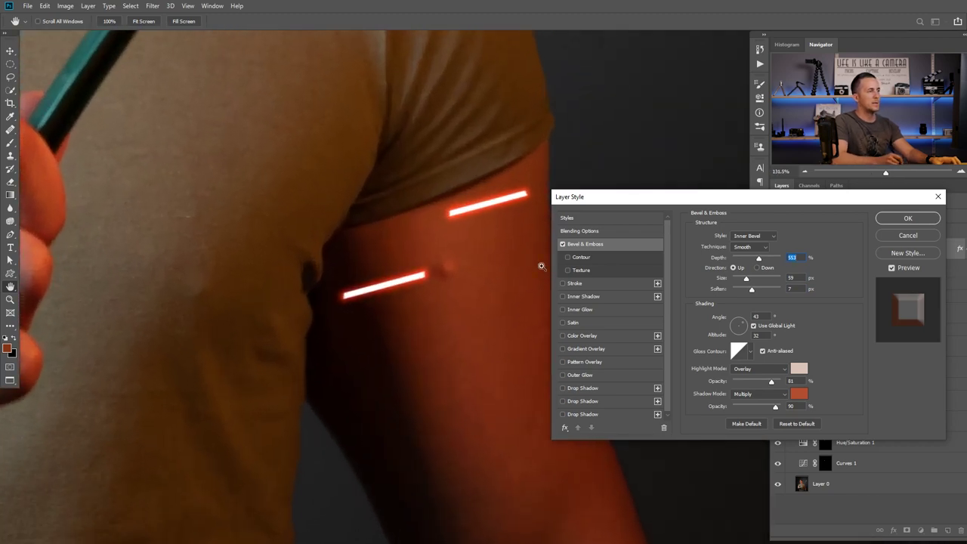
drag(466, 261, 472, 261)
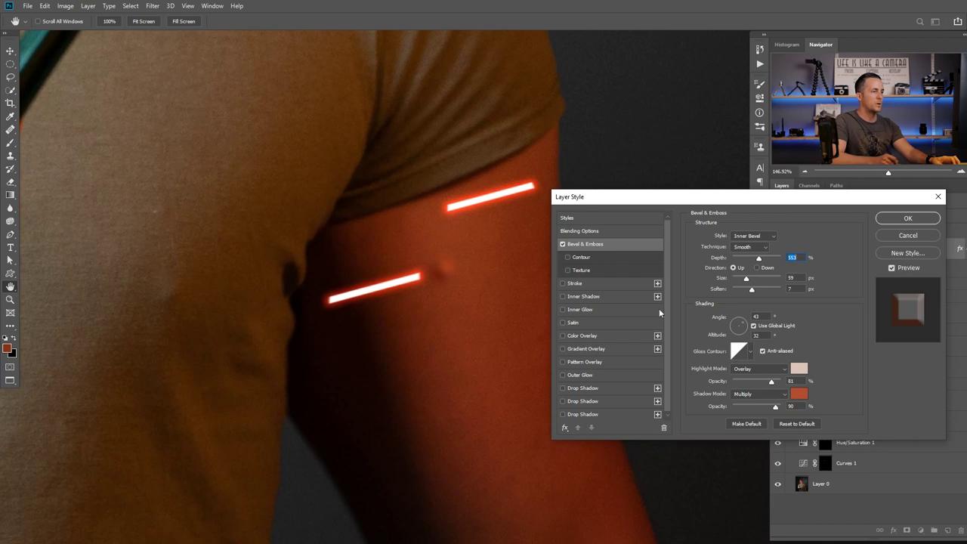
Add a Drop Shadow effect to the Mosquito bite layer with a 7 px distance, 9% spread and 32 px size.
click(580, 389)
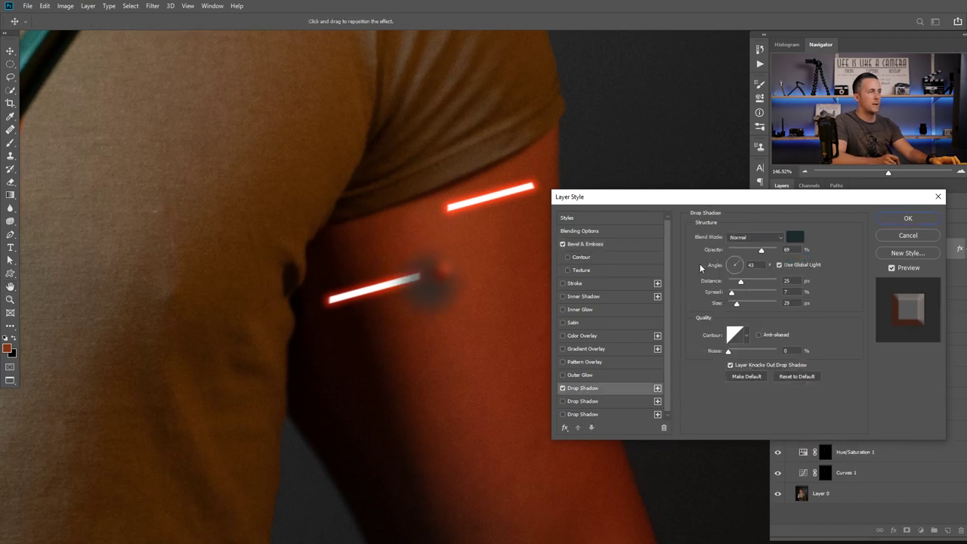
drag(740, 281, 732, 282)
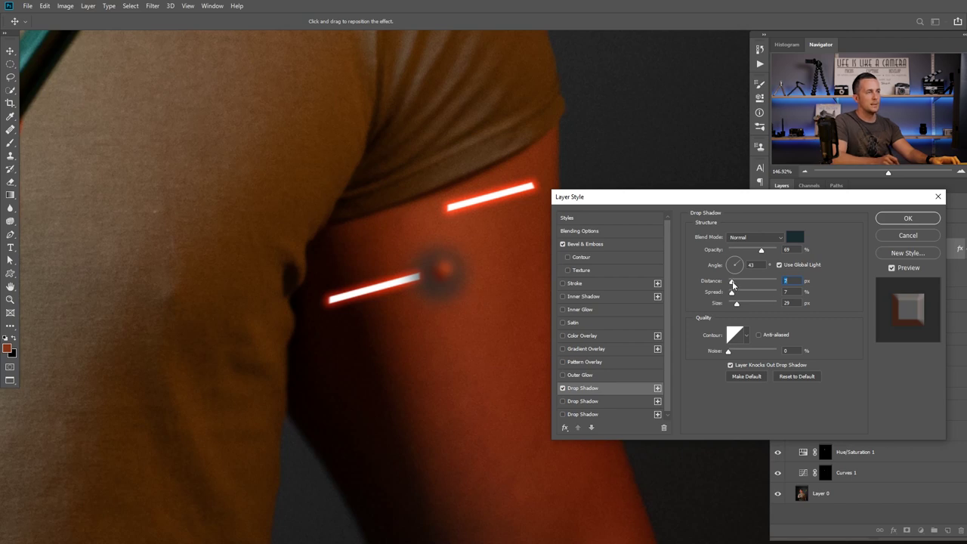
drag(738, 305, 741, 306)
Set the drop shadow's colour to a dark red-brown sampled from the arm and its blend mode to Multiply.
click(796, 239)
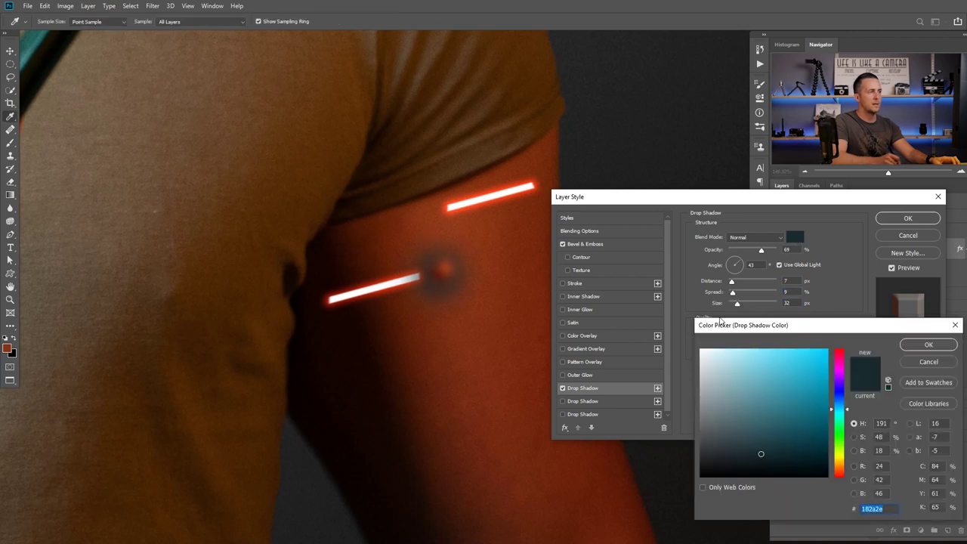
click(501, 251)
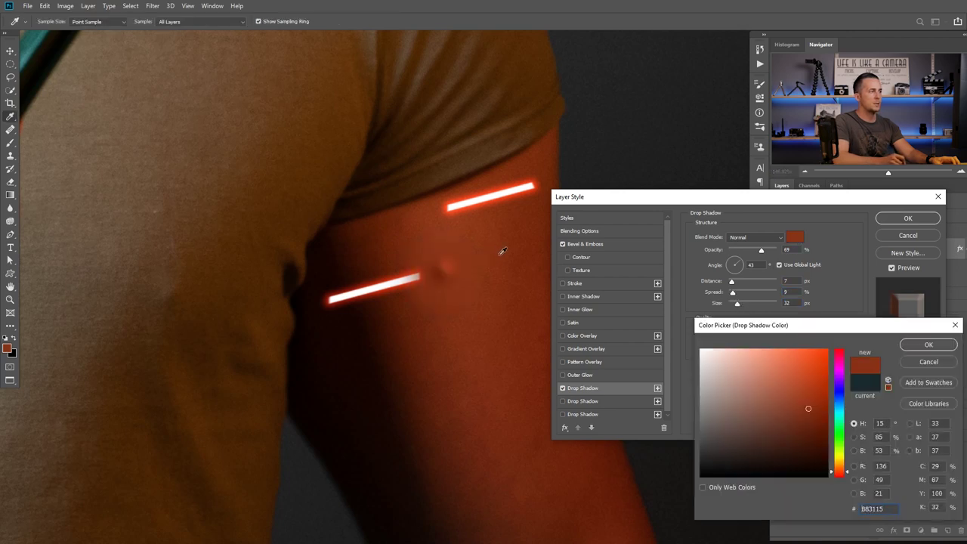
click(810, 412)
click(928, 344)
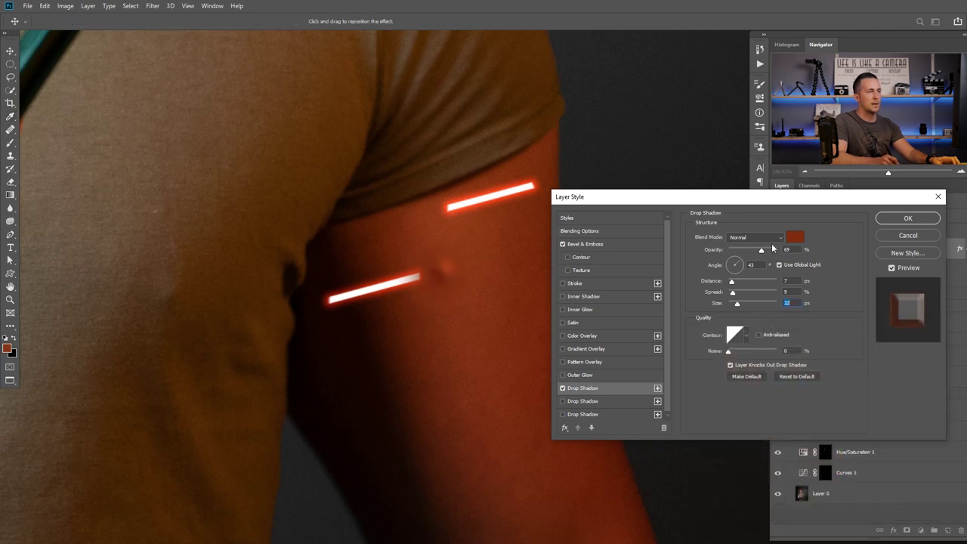
click(755, 237)
click(759, 276)
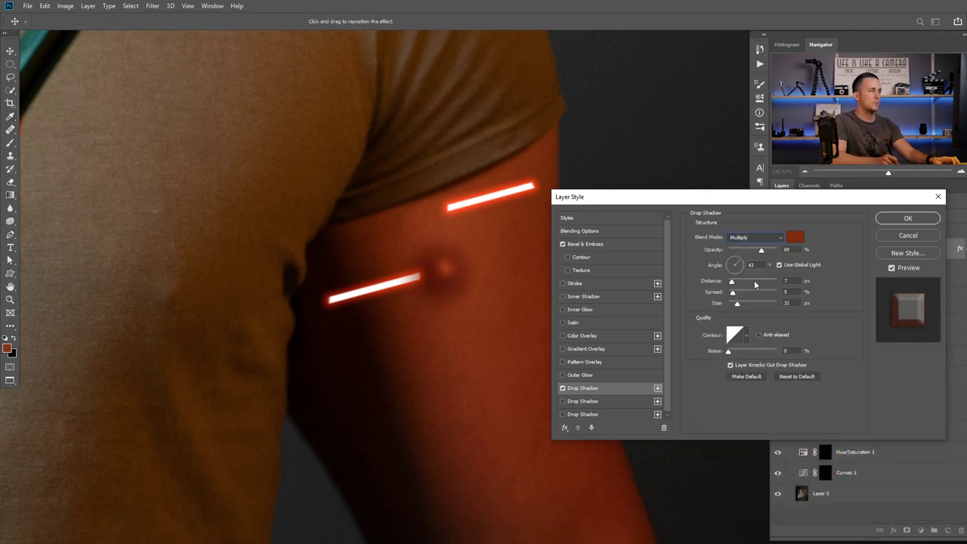
Lighten the drop shadow's colour to #933719, raise its spread to 19% and enlarge its size.
click(792, 239)
click(805, 398)
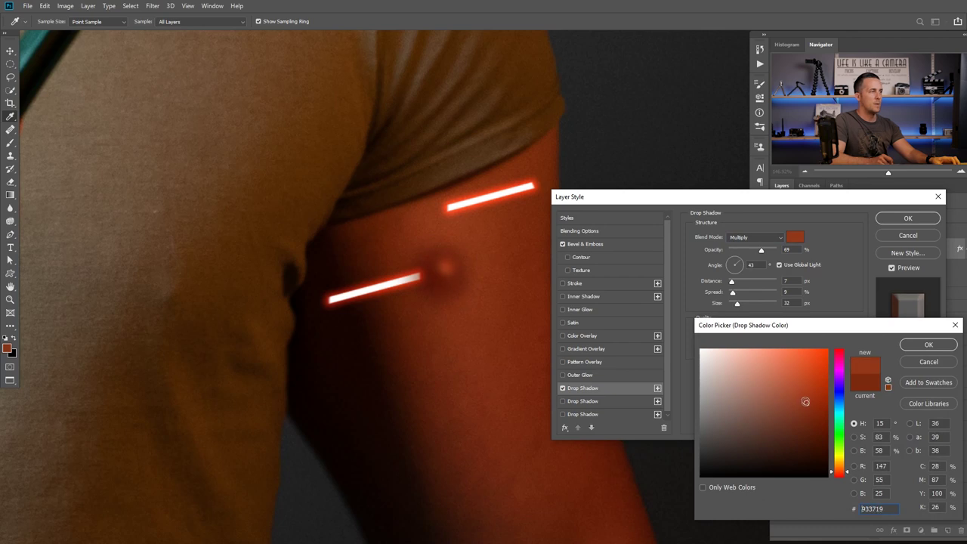
click(928, 345)
key(ctrl+0)
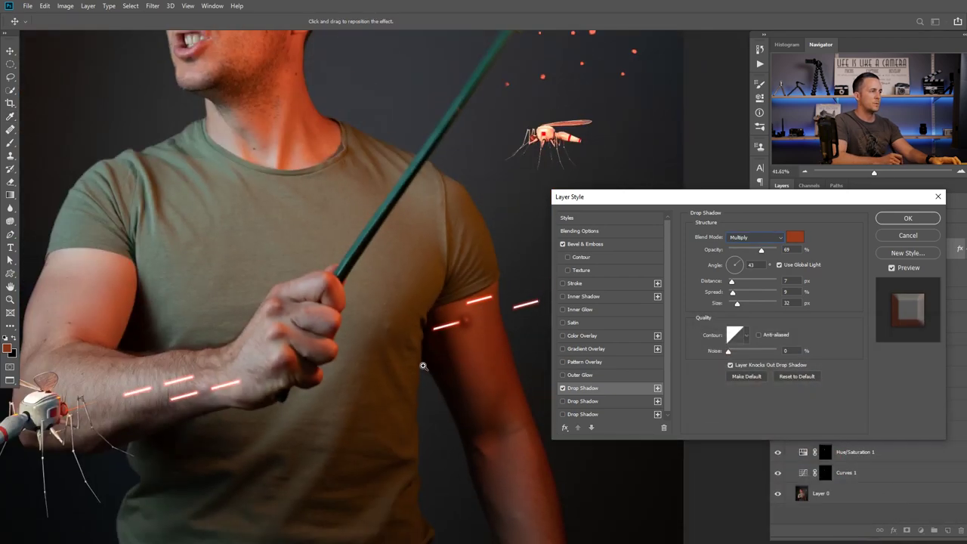
drag(490, 355, 531, 354)
drag(475, 339, 503, 341)
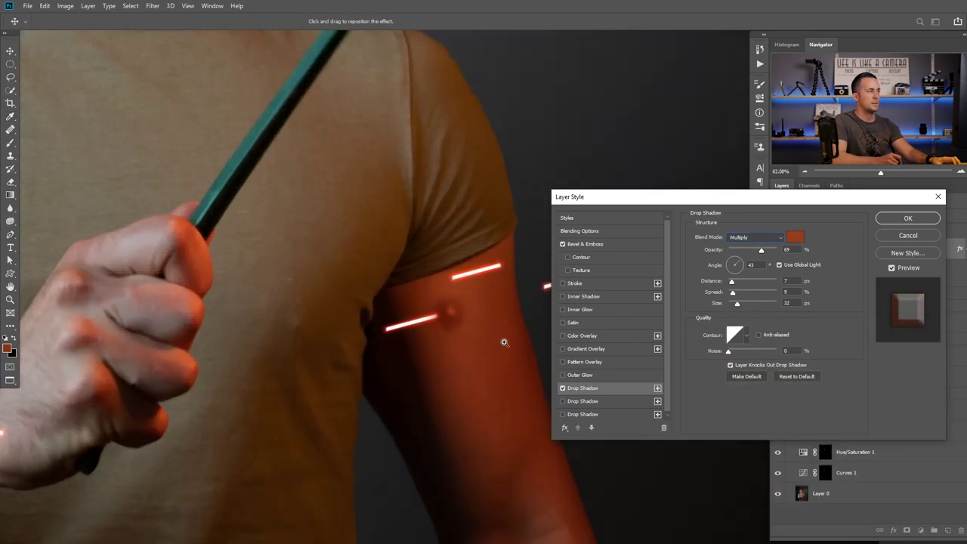
mouse_move(735, 289)
mouse_down()
mouse_move(741, 303)
mouse_move(737, 294)
mouse_up()
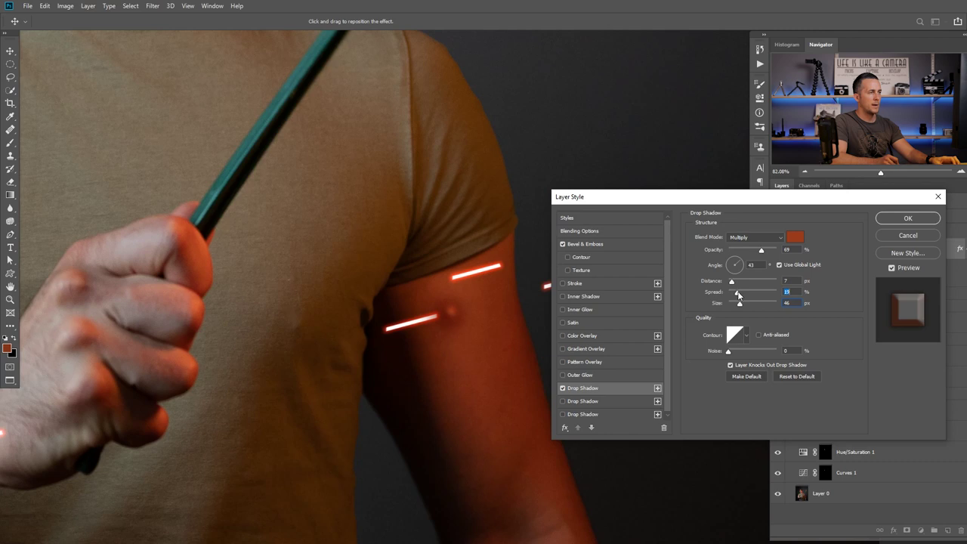
Set the bevel's highlight colour to a light orange-brown, its highlight opacity to 74% and its depth to 386%.
click(593, 243)
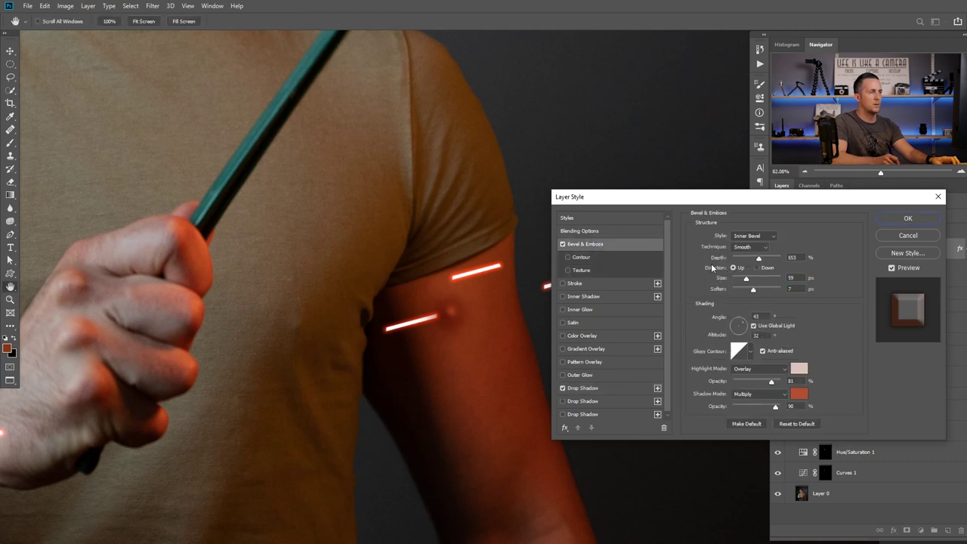
drag(772, 382, 743, 386)
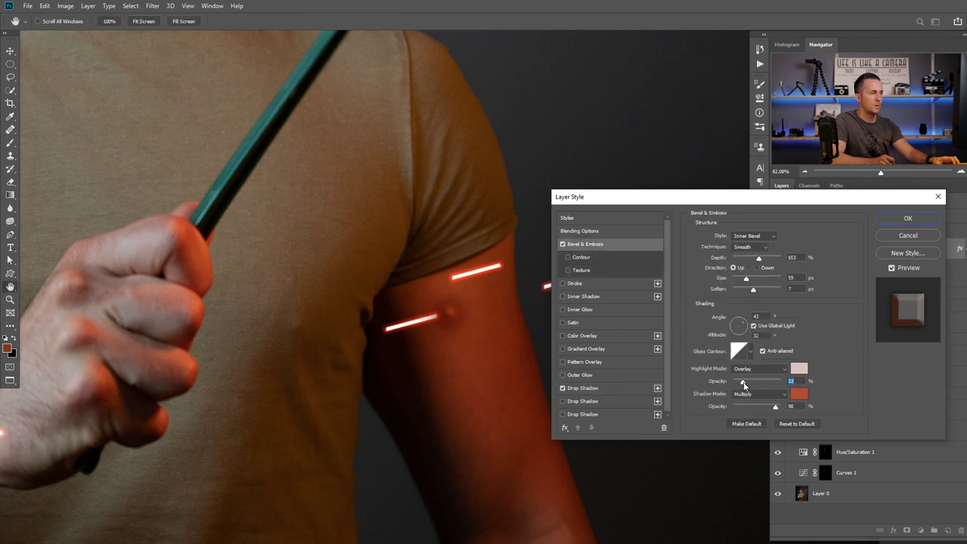
click(798, 368)
mouse_move(732, 372)
mouse_down()
mouse_move(768, 384)
mouse_move(741, 368)
mouse_move(761, 367)
mouse_move(752, 374)
mouse_up()
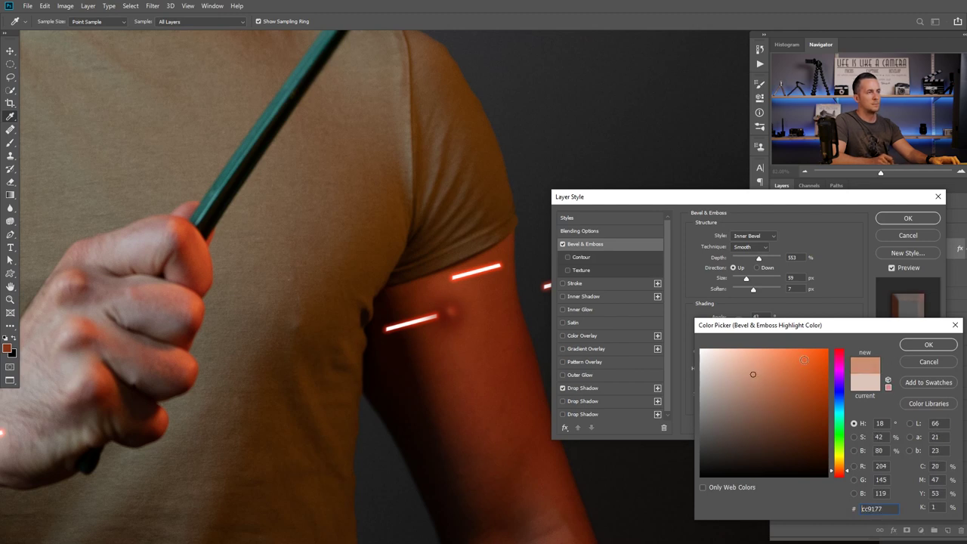
click(907, 335)
drag(758, 259, 751, 258)
Change the bite's drop shadow colour to a brighter orange-red.
drag(473, 372, 488, 356)
scroll(468, 345, up, 3)
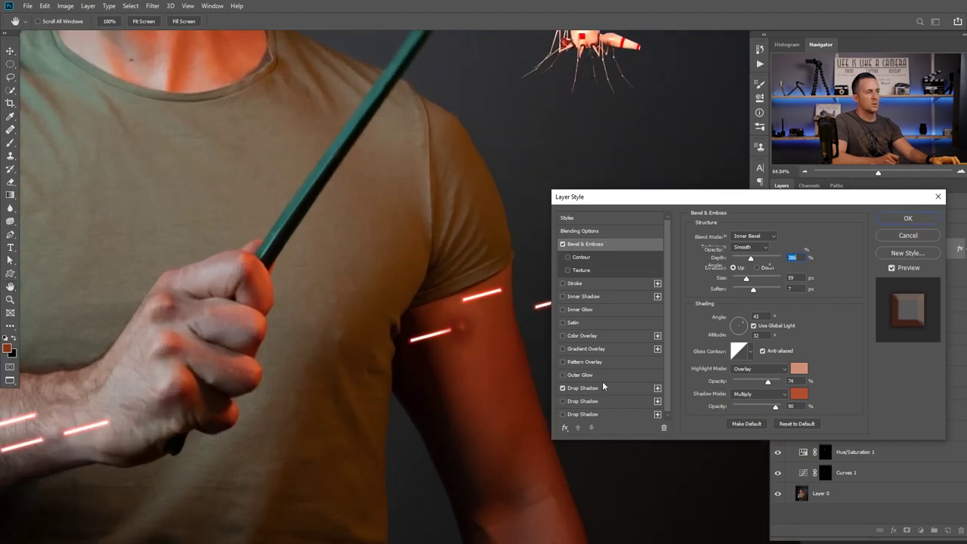
click(602, 385)
click(794, 236)
mouse_move(793, 375)
mouse_down()
mouse_move(806, 363)
mouse_move(805, 373)
mouse_up()
click(928, 344)
Try Overlay as the drop shadow's blend mode with a different shadow colour, and return it to Multiply.
click(756, 237)
click(751, 362)
click(794, 238)
click(804, 410)
click(928, 361)
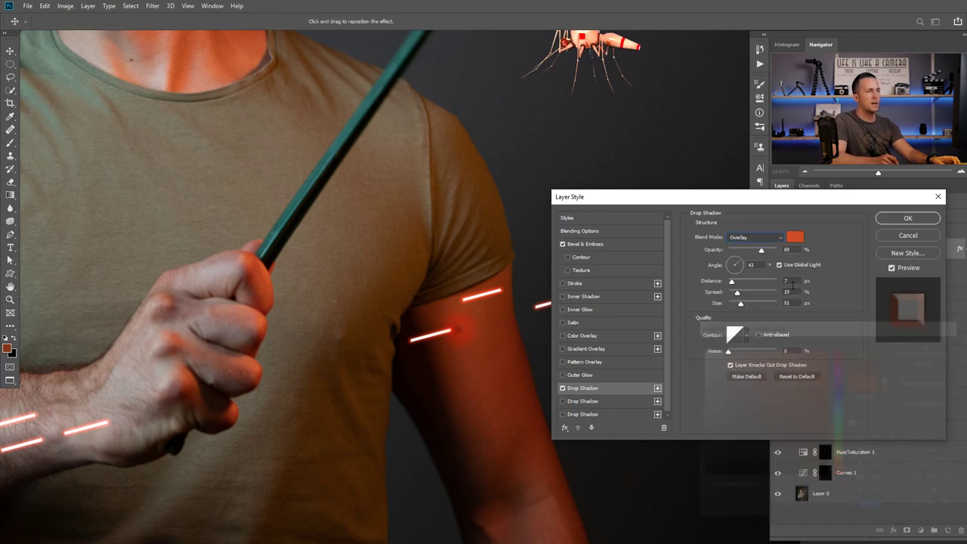
click(755, 237)
click(750, 277)
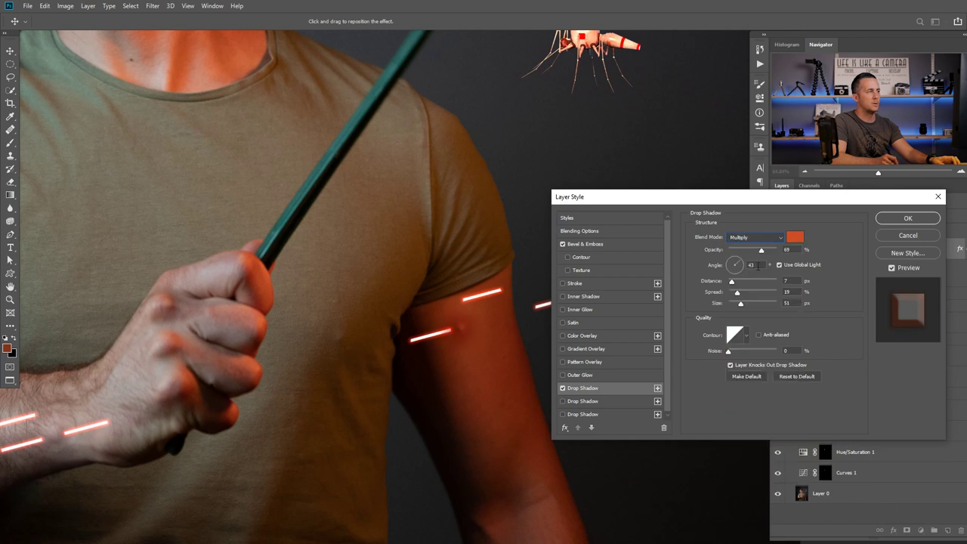
Apply the layer style settings to the Mosquito bite layer and check the bite on the arm.
click(899, 217)
key(ctrl+0)
scroll(506, 352, up, 2)
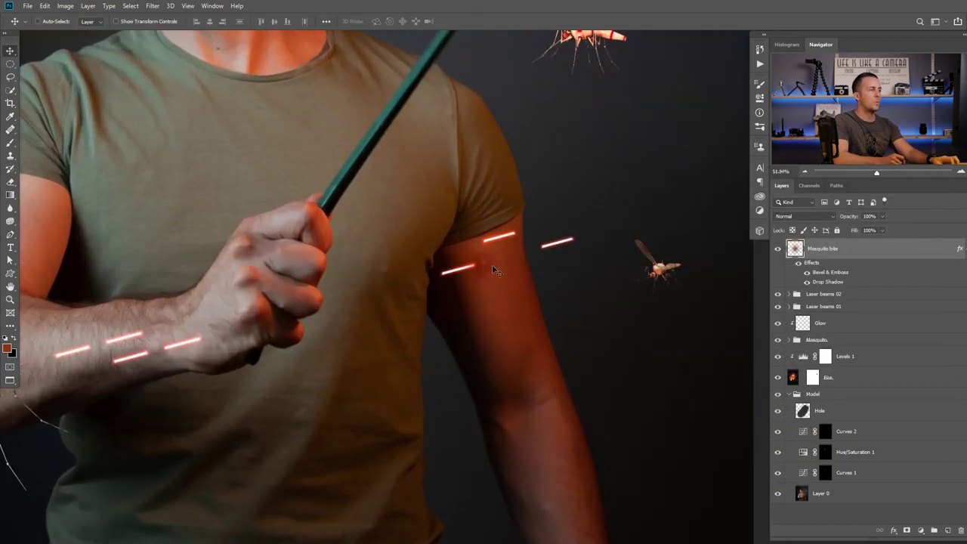
Paint a second mosquito bite below the first on the upper arm with the Brush tool reduced to 25 px.
key(b)
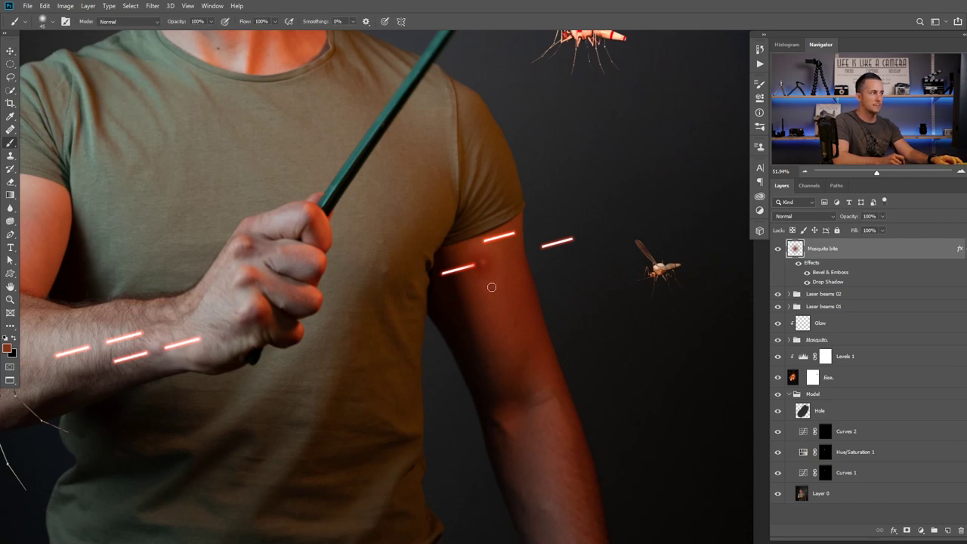
click(494, 294)
key(ctrl+z)
key([)
key([)
click(493, 290)
ctrl+click(498, 307)
mouse_move(498, 306)
mouse_down()
mouse_move(507, 309)
mouse_move(500, 333)
mouse_move(446, 332)
mouse_up()
key(ctrl+z)
click(479, 316)
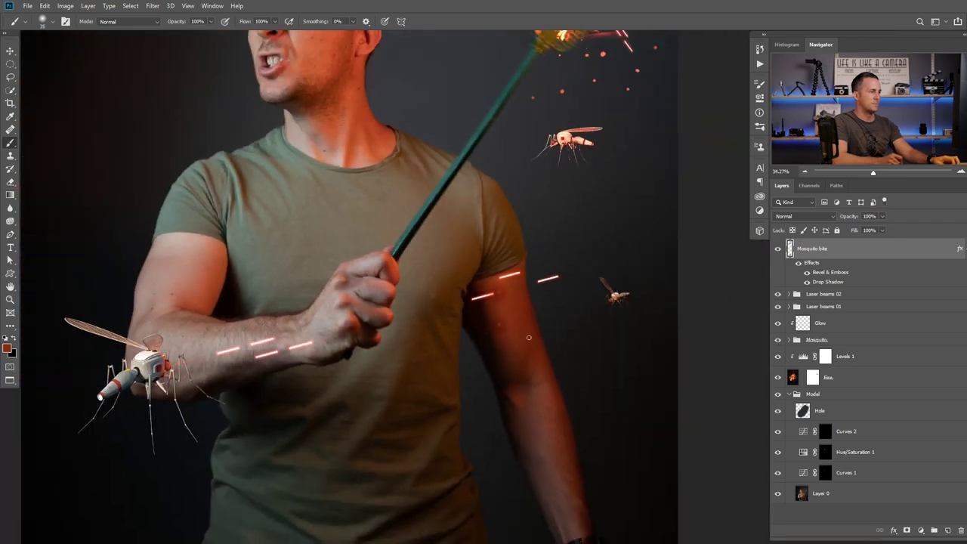
Paint another mosquito bite in the middle of the lowered forearm, using a colour sampled from the skin.
scroll(519, 321, up, 3)
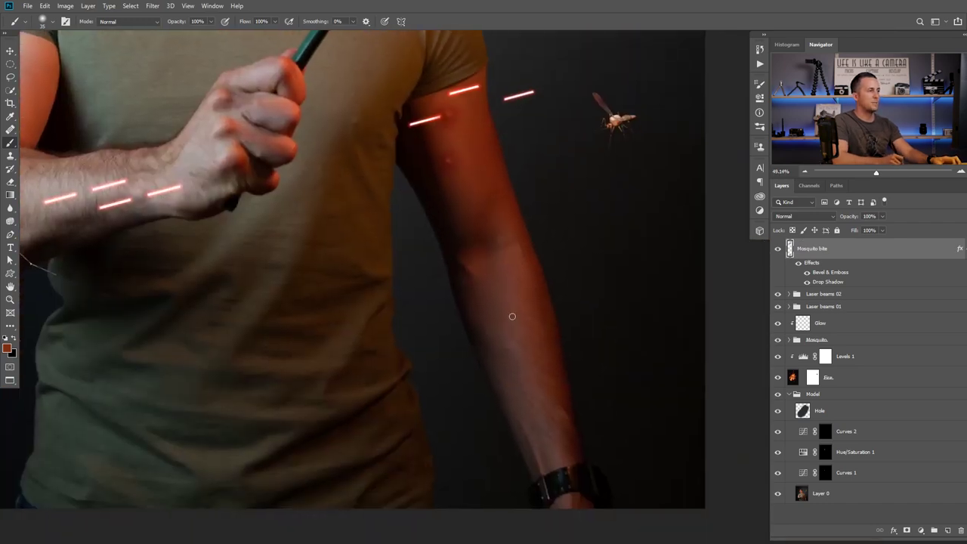
scroll(520, 337, up, 4)
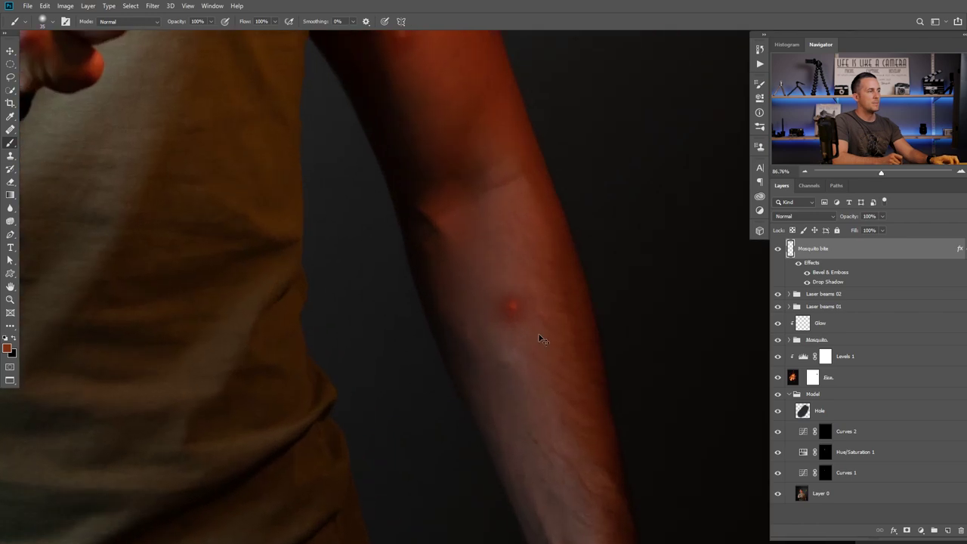
click(507, 308)
click(507, 310)
scroll(492, 361, down, 4)
scroll(529, 364, down, 2)
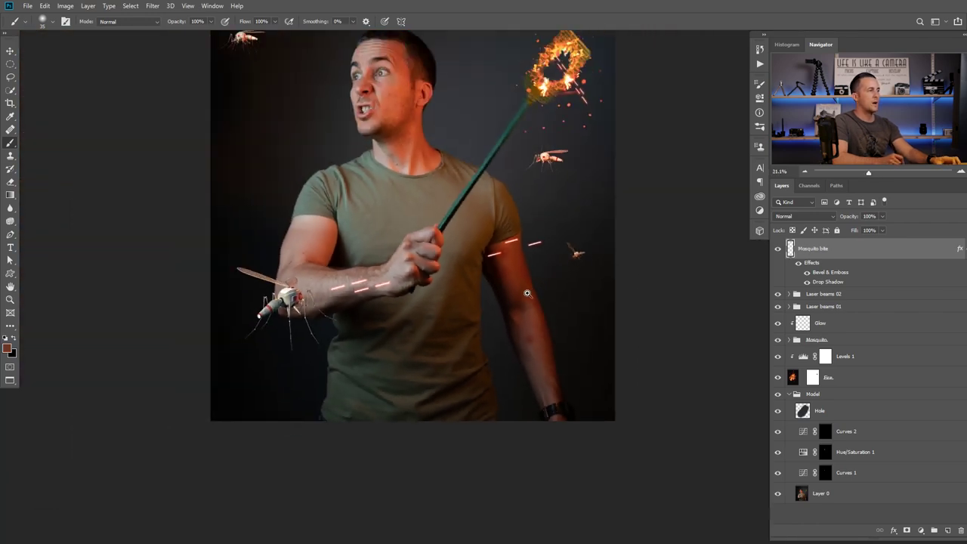
Paint a bite on the side of the neck in a colour sampled from the skin there, and open the brush settings.
scroll(528, 293, up, 2)
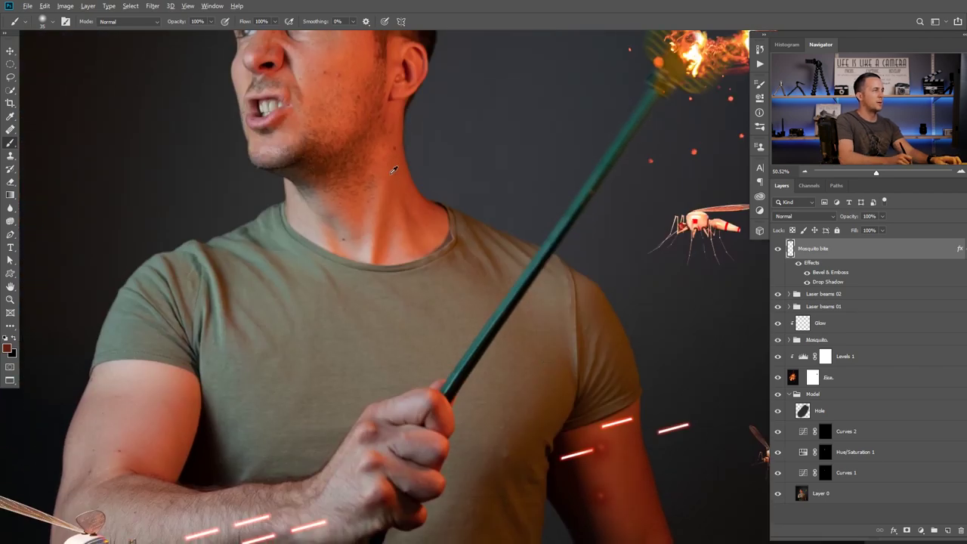
alt+click(392, 172)
click(396, 175)
mouse_move(429, 230)
mouse_down()
mouse_move(404, 243)
mouse_move(427, 243)
mouse_up()
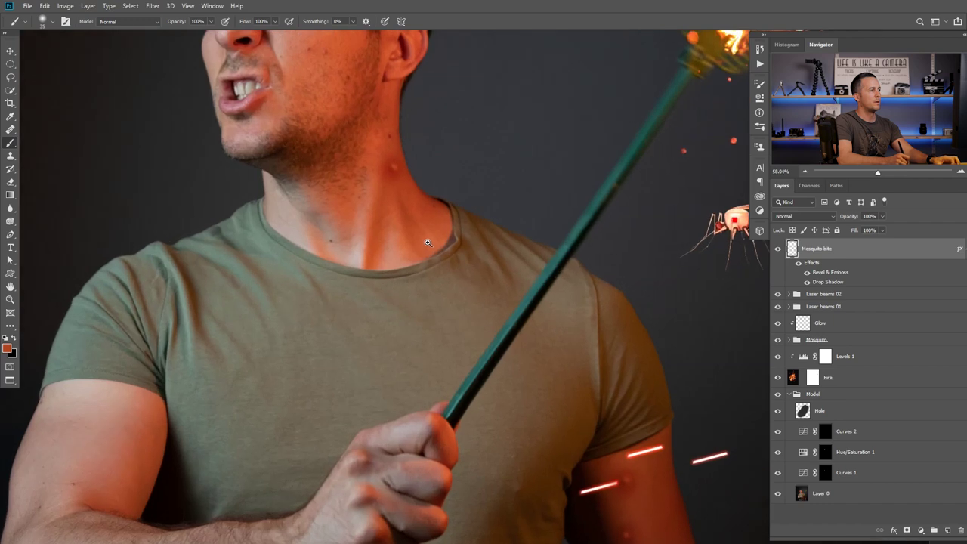
right_click(388, 165)
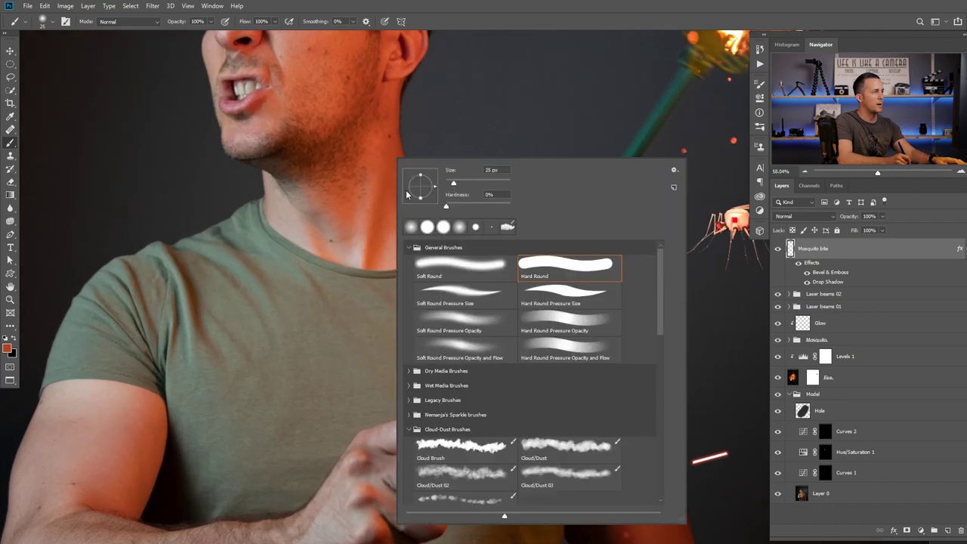
click(391, 142)
click(391, 156)
mouse_move(397, 183)
mouse_down()
mouse_move(377, 222)
mouse_move(355, 236)
mouse_up()
key(ctrl+z)
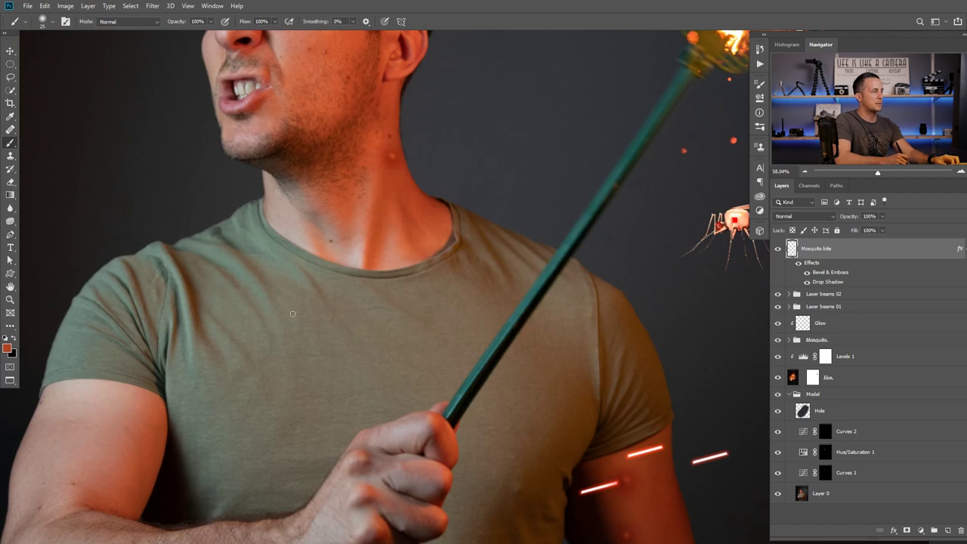
drag(293, 313, 290, 396)
drag(292, 351, 331, 387)
drag(333, 314, 331, 398)
key(ctrl+z)
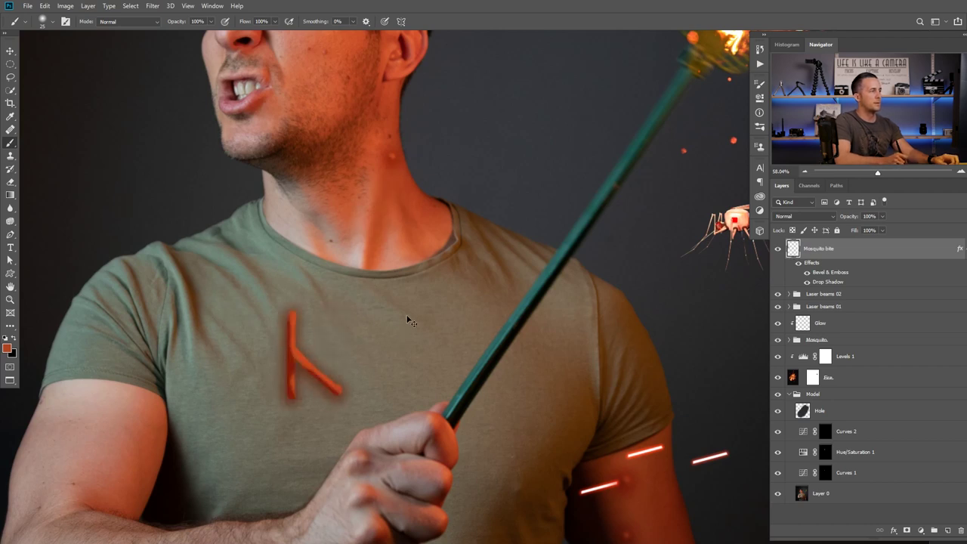
key(ctrl+z)
key(ctrl+z)
Duplicate the Mosquito bite layer and paint a bite in a sampled skin colour on the raised arm just below the sleeve.
scroll(403, 174, down, 4)
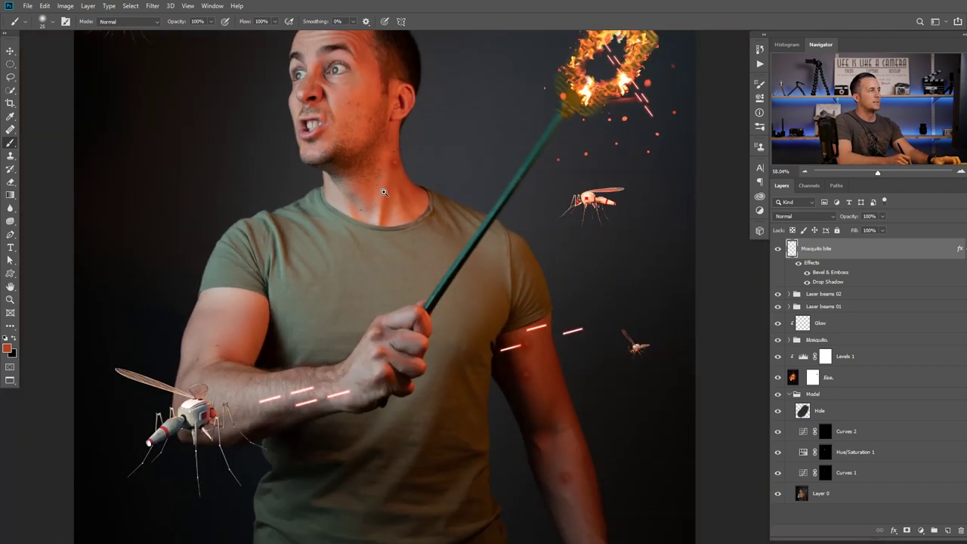
scroll(392, 213, up, 4)
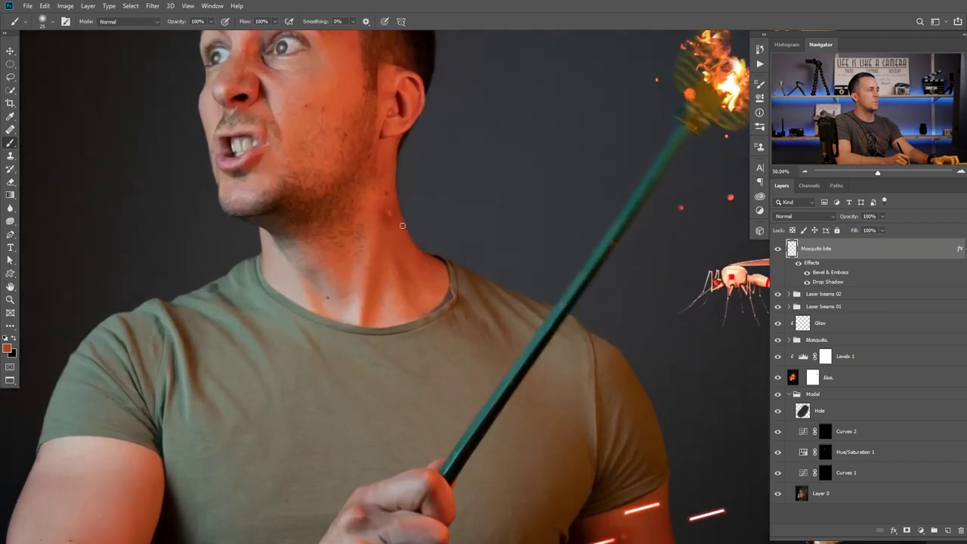
scroll(403, 226, down, 4)
drag(397, 270, 382, 205)
drag(396, 317, 374, 207)
drag(226, 160, 363, 247)
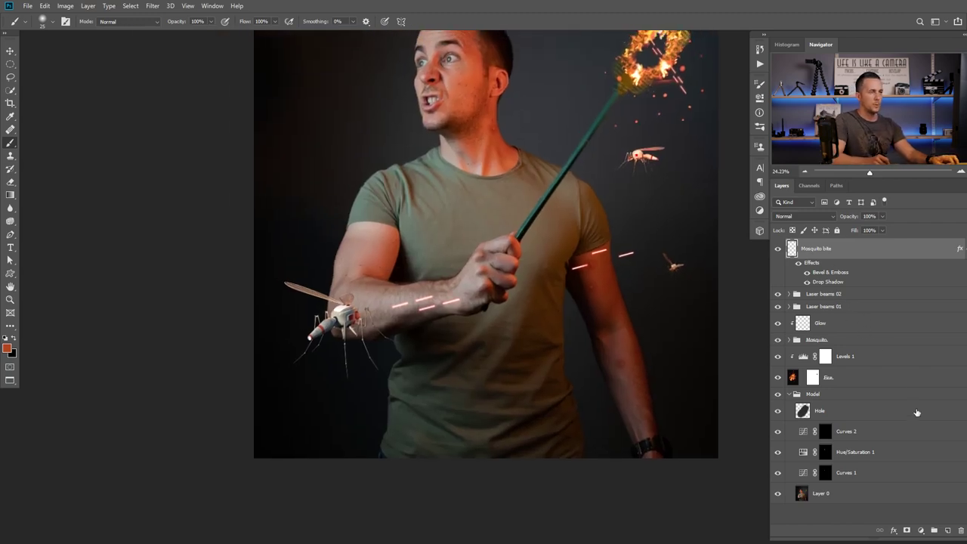
key(ctrl+j)
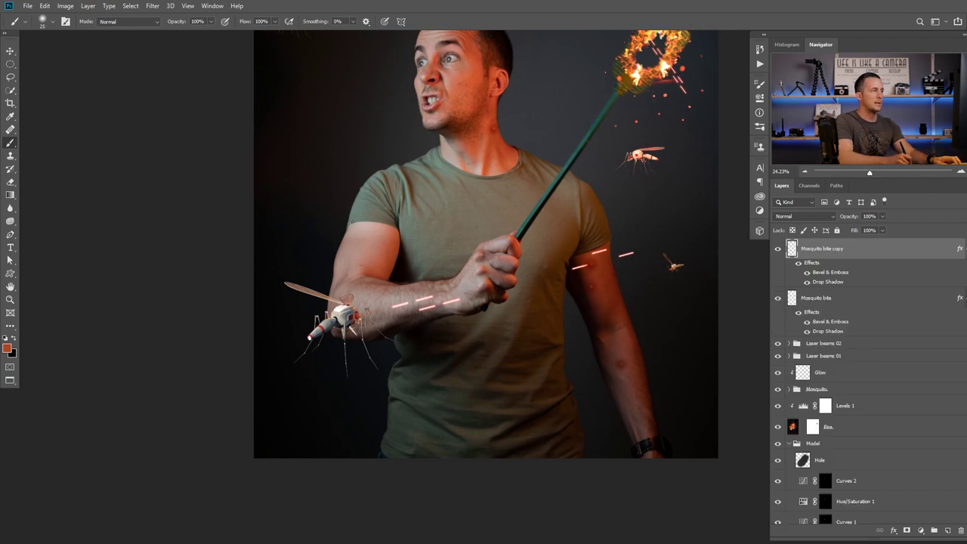
alt+click(360, 238)
scroll(364, 231, up, 3)
click(362, 231)
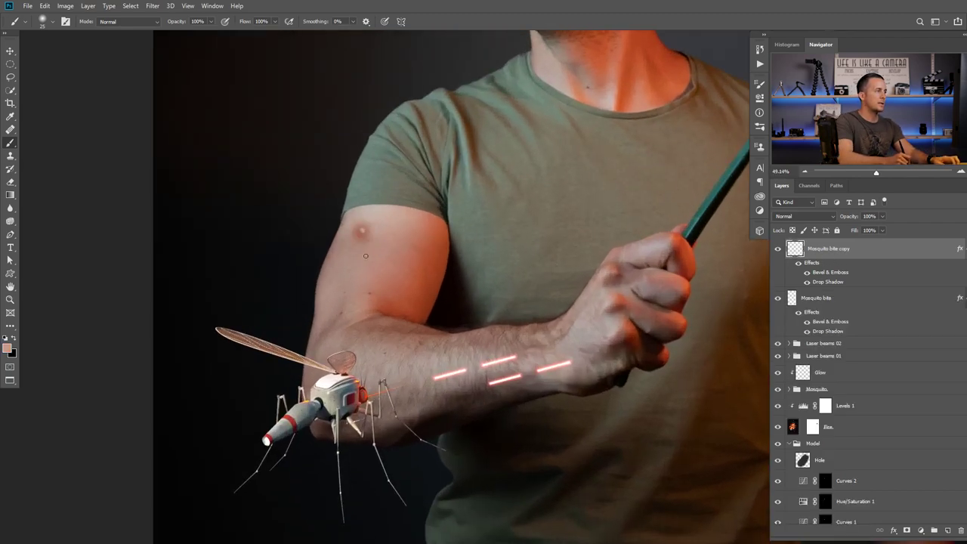
Set the copied bite layer's Bevel & Emboss to depth 188%, soften 16 px, angle 155° and altitude 37°, and its layer opacity to 96%.
double_click(827, 272)
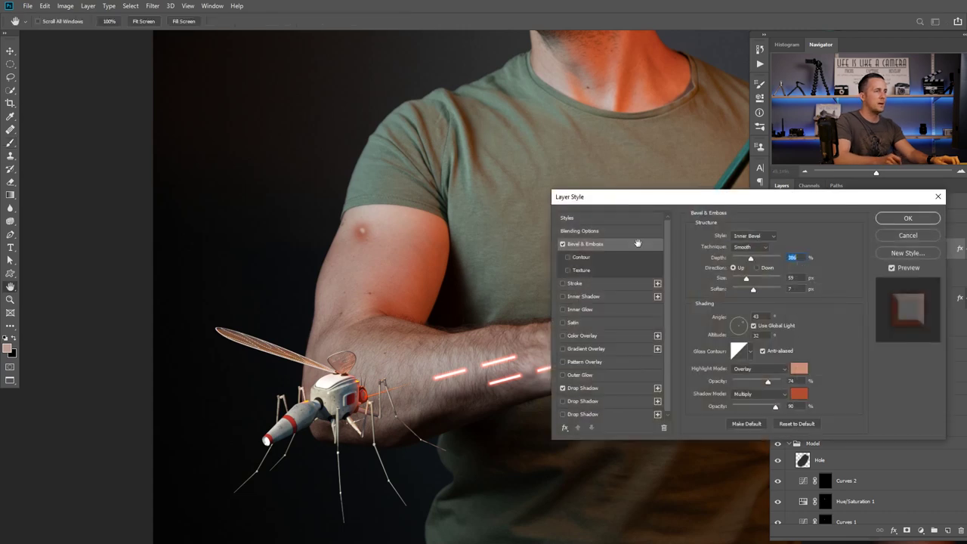
click(737, 325)
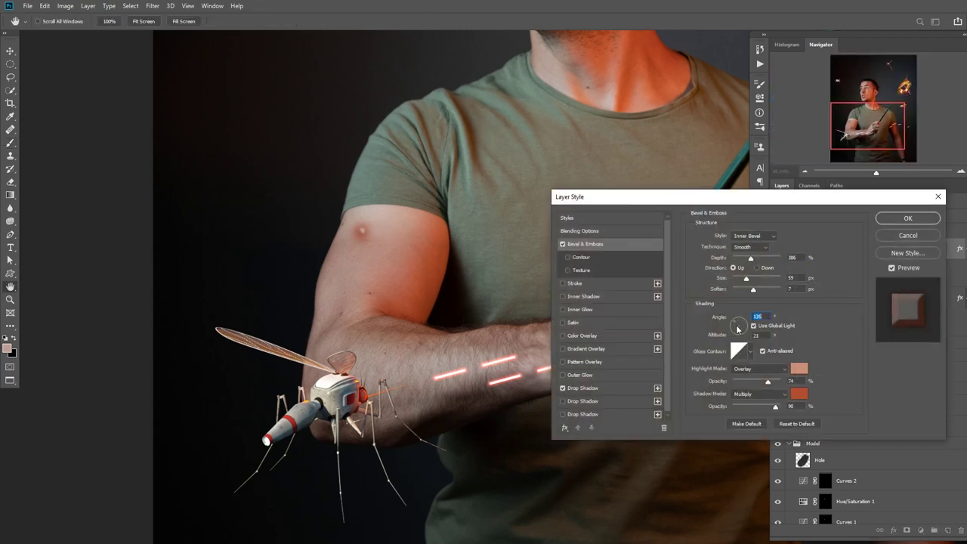
drag(736, 327, 734, 325)
mouse_move(751, 261)
mouse_down()
mouse_move(735, 259)
mouse_move(758, 263)
mouse_move(747, 261)
mouse_move(770, 287)
mouse_move(746, 280)
mouse_move(760, 262)
mouse_up()
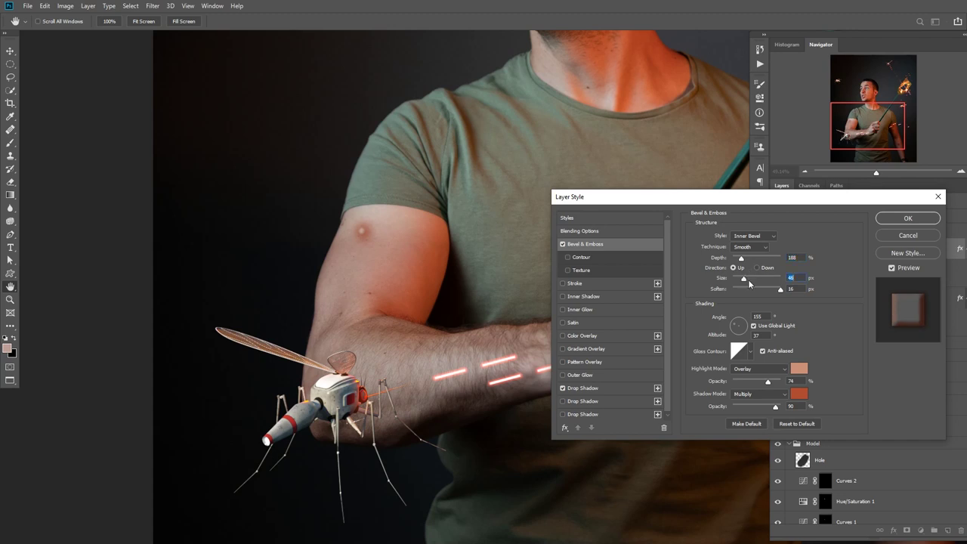
drag(765, 379, 757, 411)
click(906, 219)
mouse_move(847, 217)
mouse_down()
mouse_move(839, 218)
mouse_move(859, 219)
mouse_move(796, 236)
mouse_move(861, 236)
mouse_move(840, 219)
mouse_up()
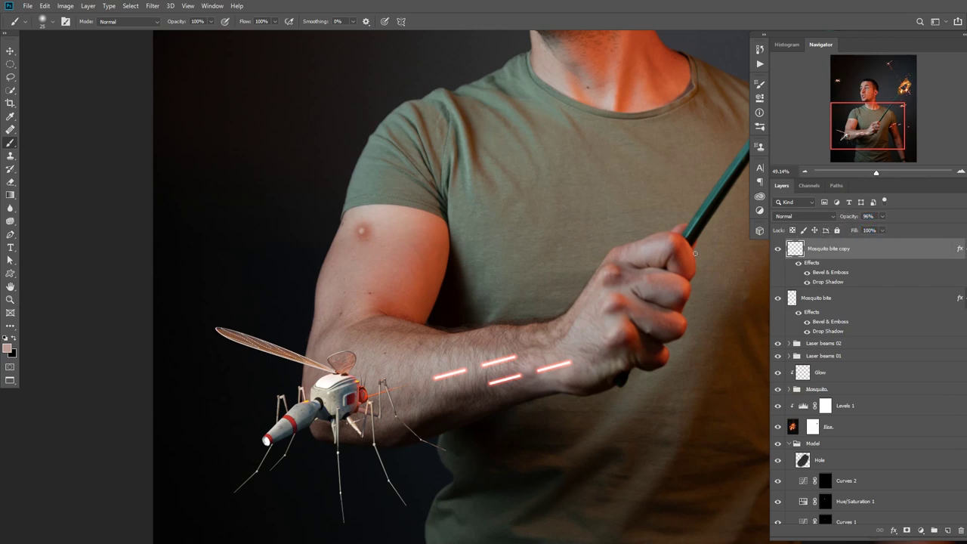
Paint mosquito bites on the raised arm, including one at the outer edge just below the sleeve.
click(354, 271)
drag(387, 303, 430, 280)
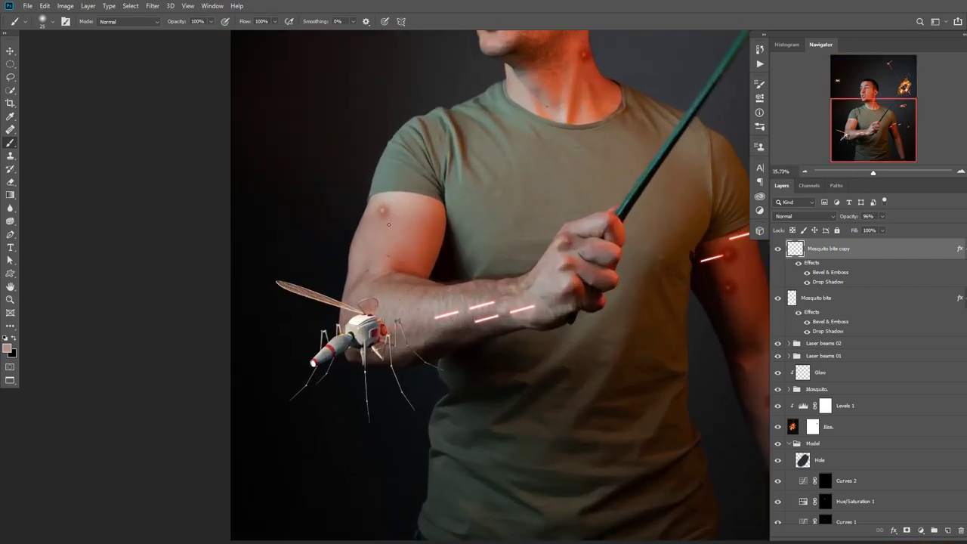
alt+scroll(383, 223, up, 2)
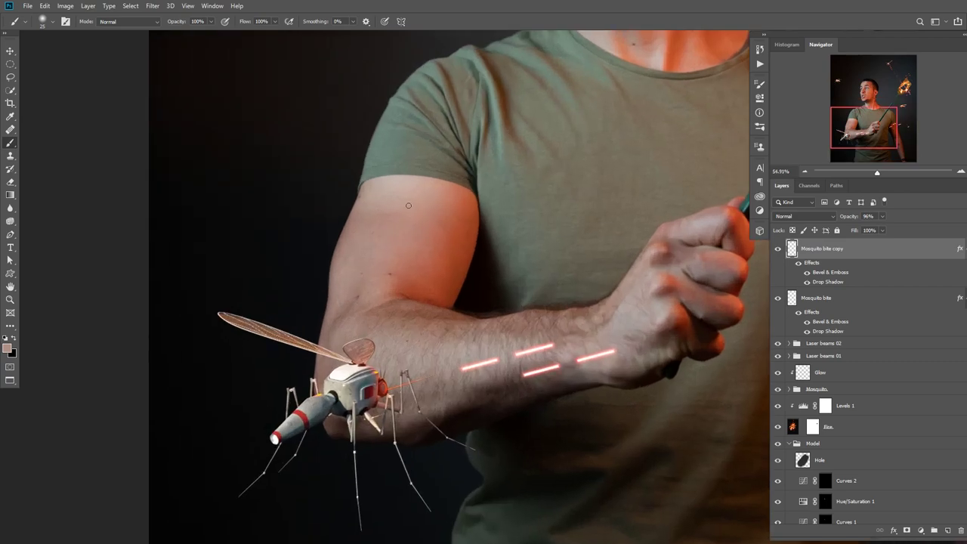
click(375, 189)
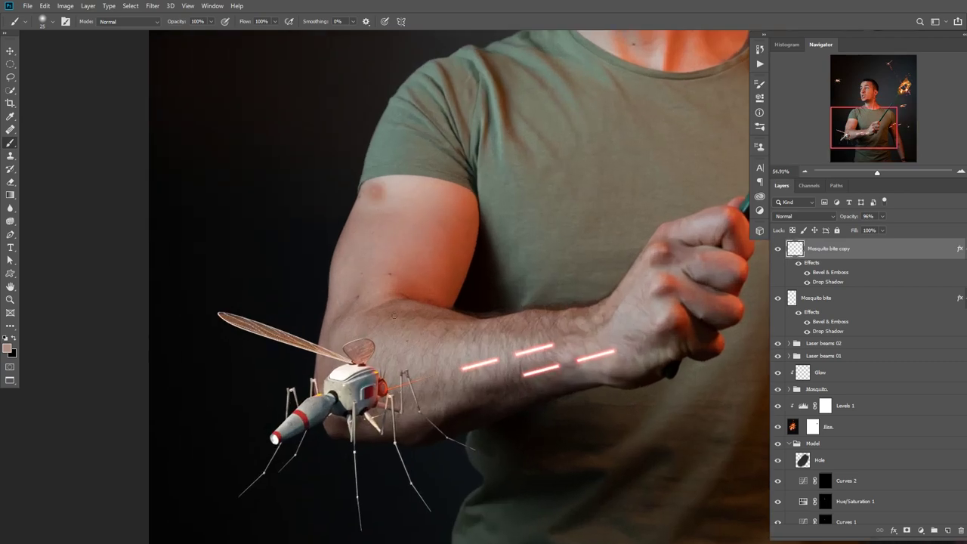
Paint a bite on the shadowed side of the neck above the collar with a 20 px soft brush.
alt+scroll(420, 349, down, 5)
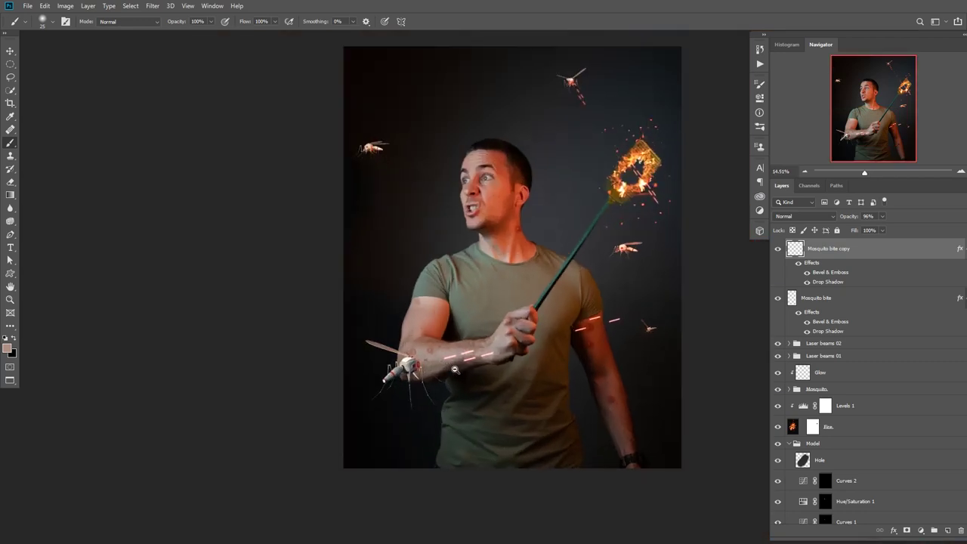
alt+scroll(454, 369, down, 1)
alt+scroll(415, 304, up, 3)
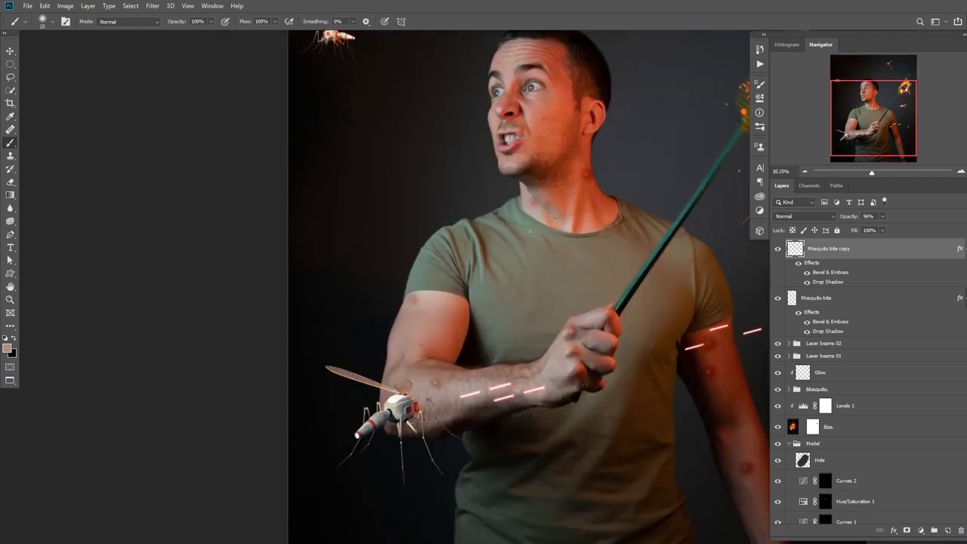
alt+scroll(530, 213, up, 4)
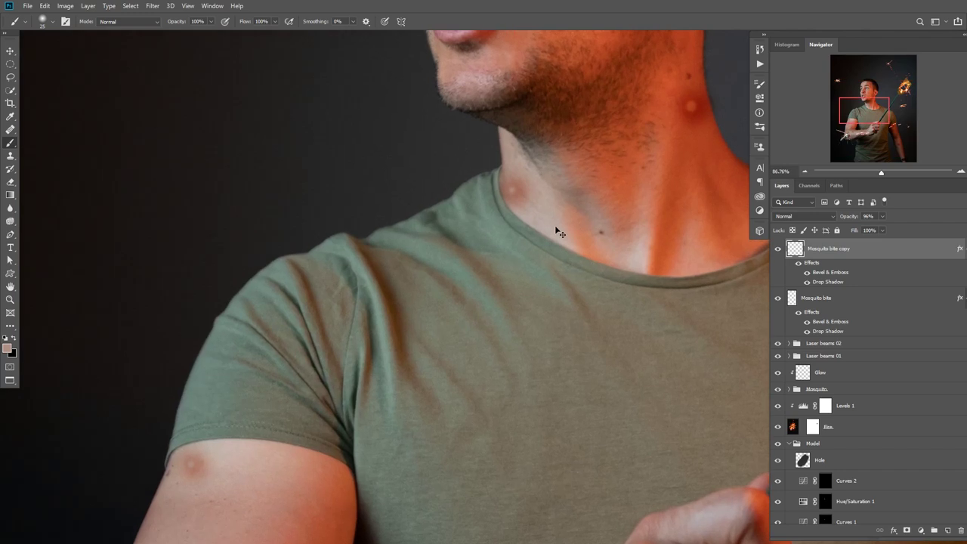
click(514, 182)
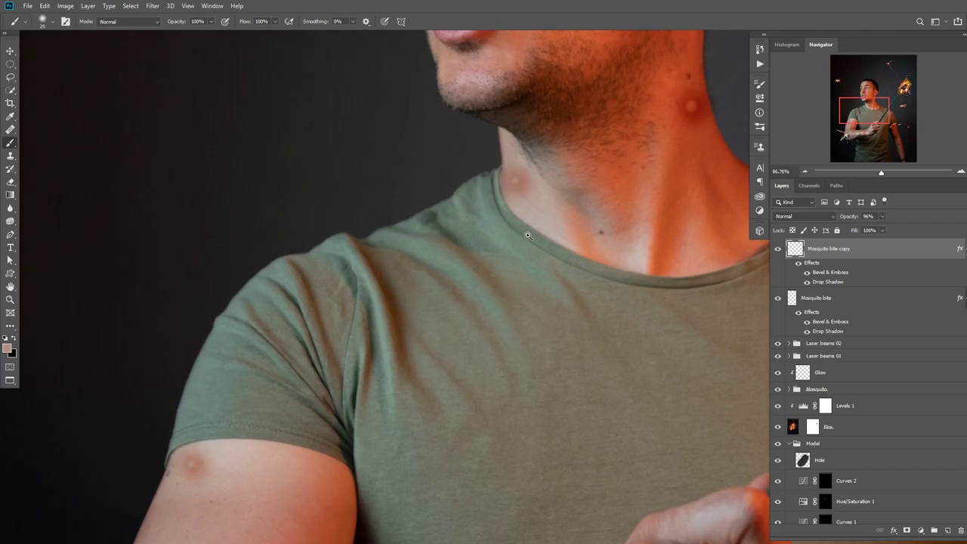
Try to paint a mosquito bite on the man's cheek below the eye.
alt+scroll(528, 236, down, 5)
alt+scroll(462, 149, up, 4)
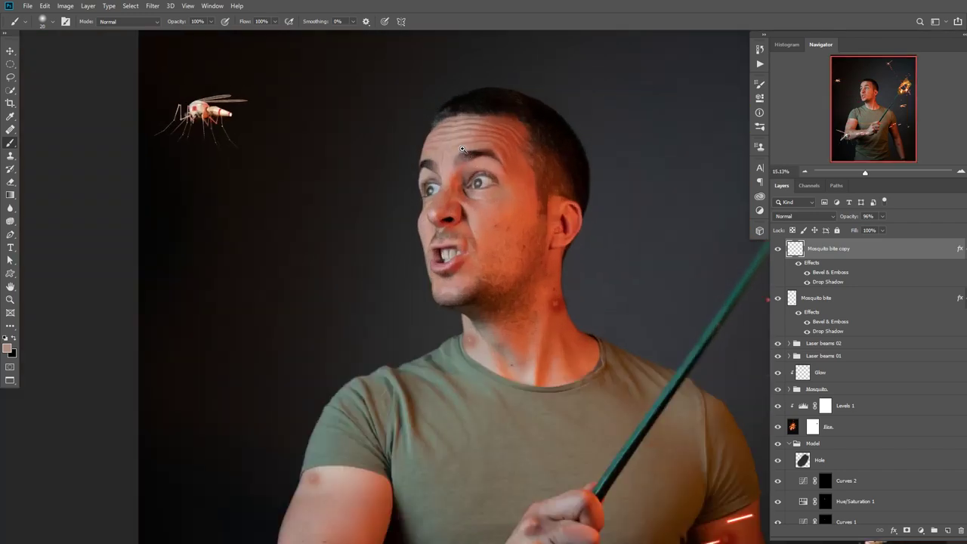
alt+scroll(462, 149, up, 1)
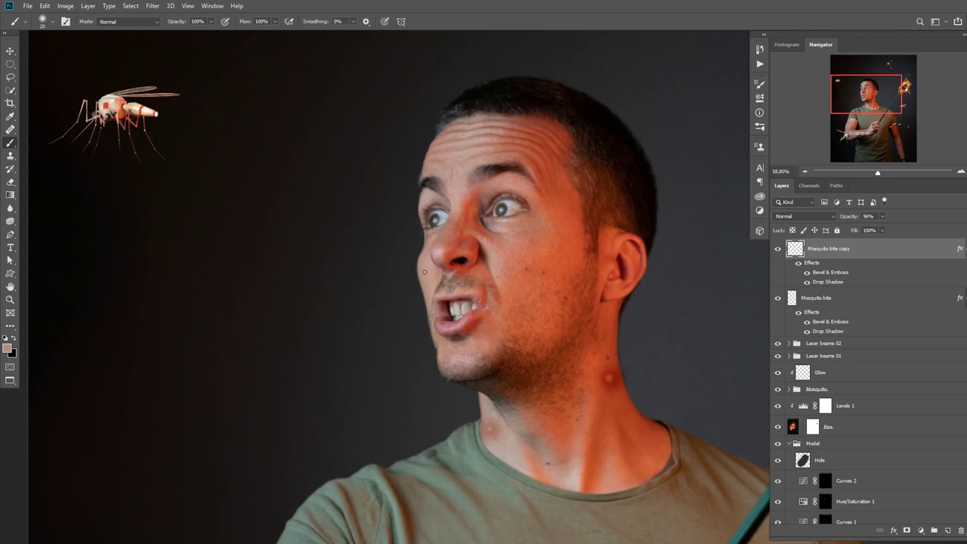
click(507, 246)
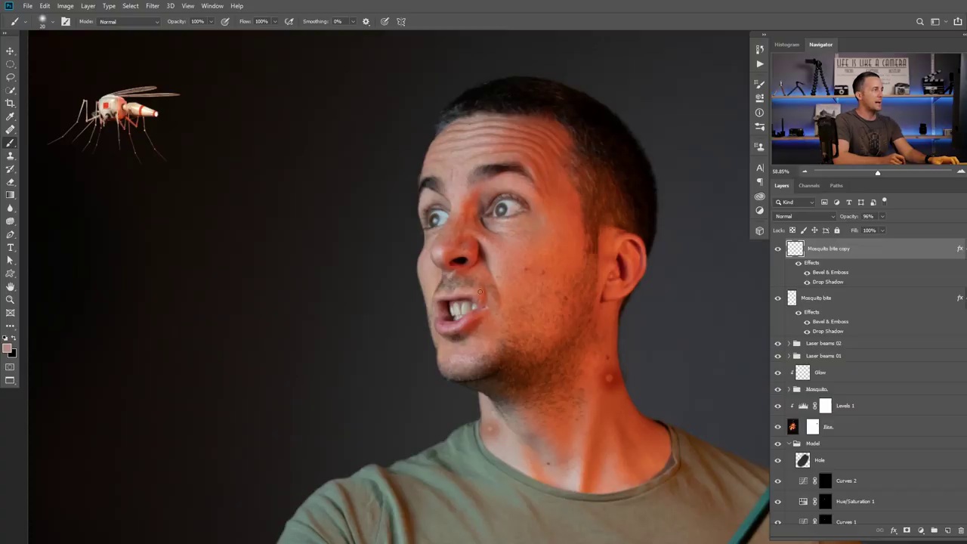
Group the Mosquito bite and Mosquito bite copy layers and name the group "M B".
scroll(480, 291, down, 6)
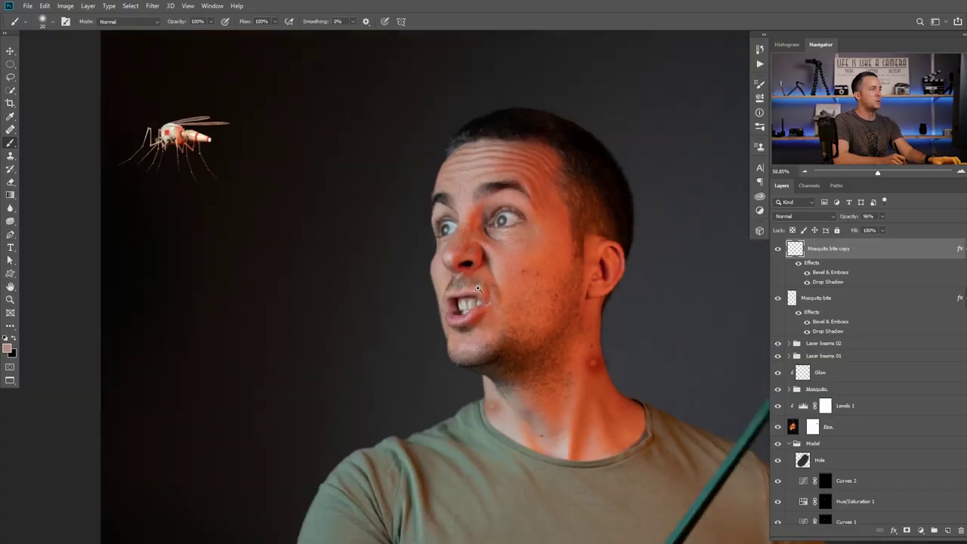
scroll(458, 277, down, 3)
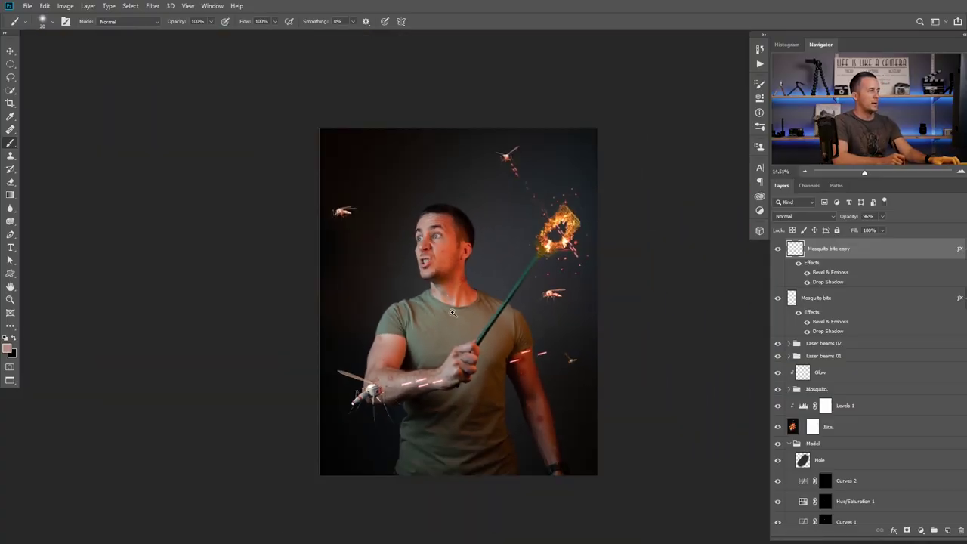
scroll(454, 310, up, 2)
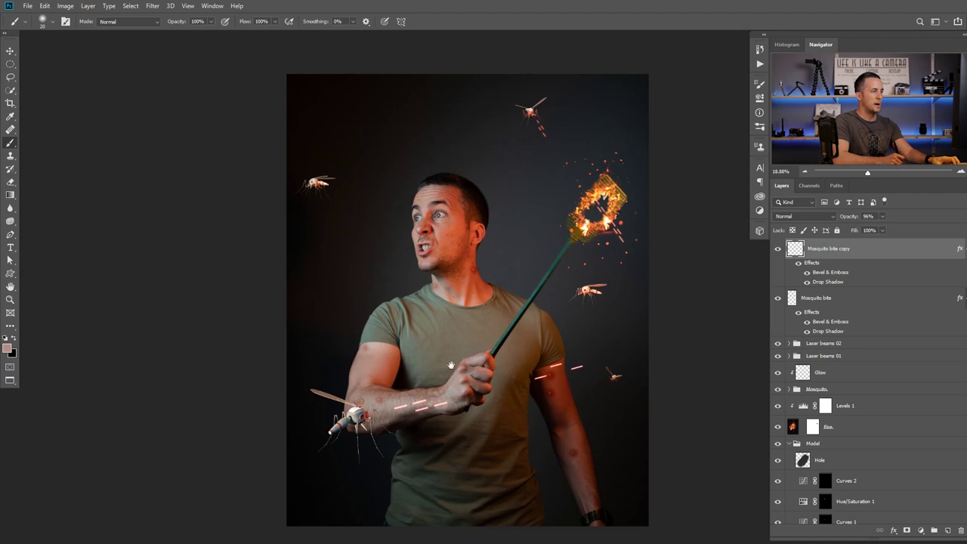
drag(450, 365, 448, 346)
shift+click(877, 295)
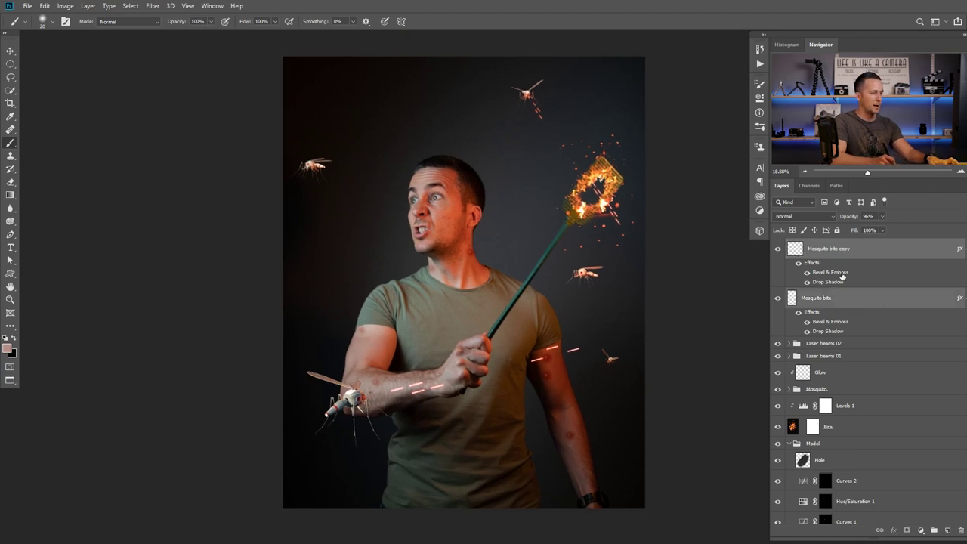
key(ctrl+g)
double_click(815, 244)
text(M)
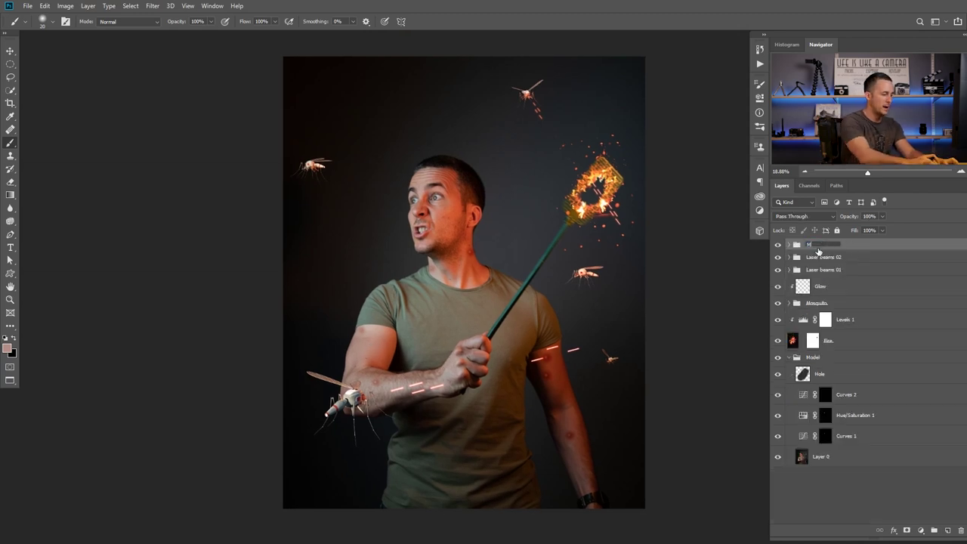
key(Return)
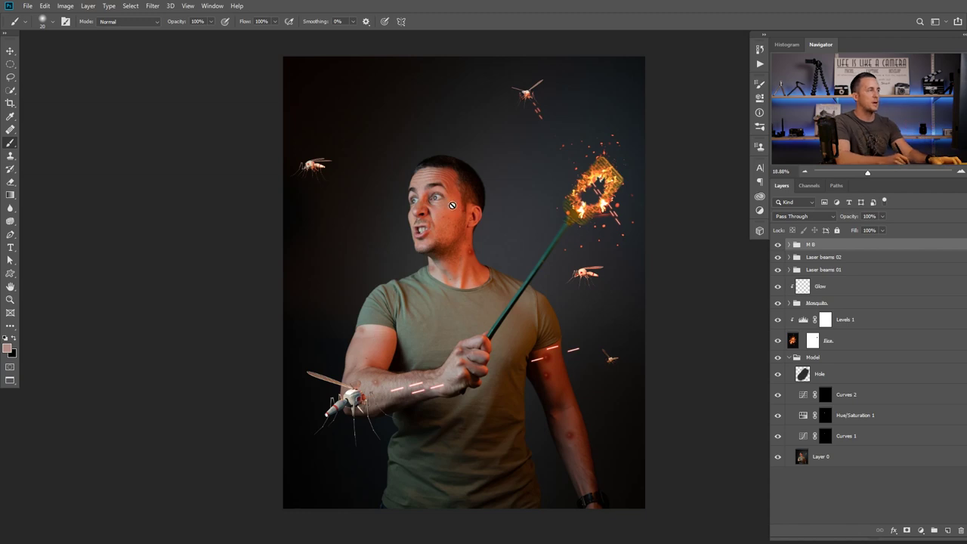
Draw a prohibition-sign custom shape about 1114 px wide in the dark background beside the top of the man's head.
scroll(452, 206, up, 3)
scroll(458, 274, down, 3)
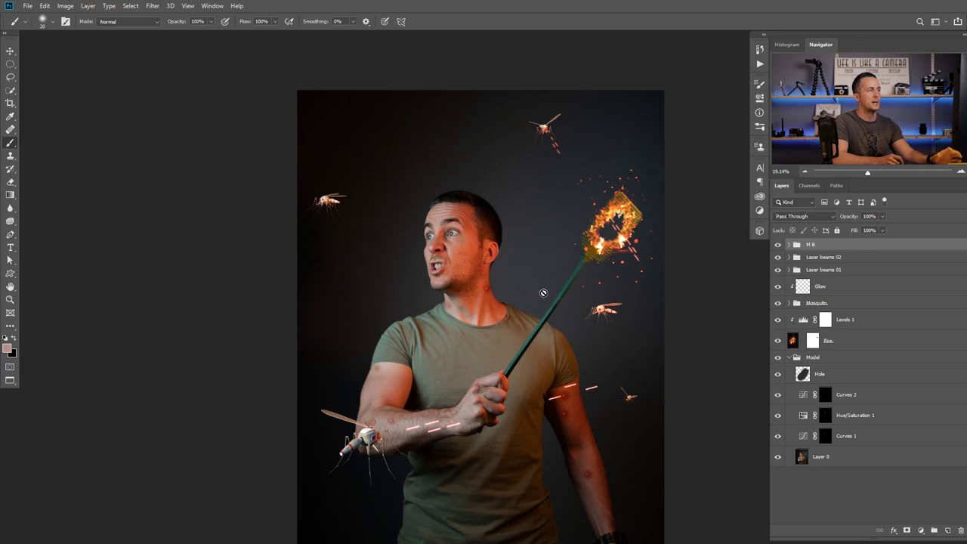
drag(478, 300, 472, 277)
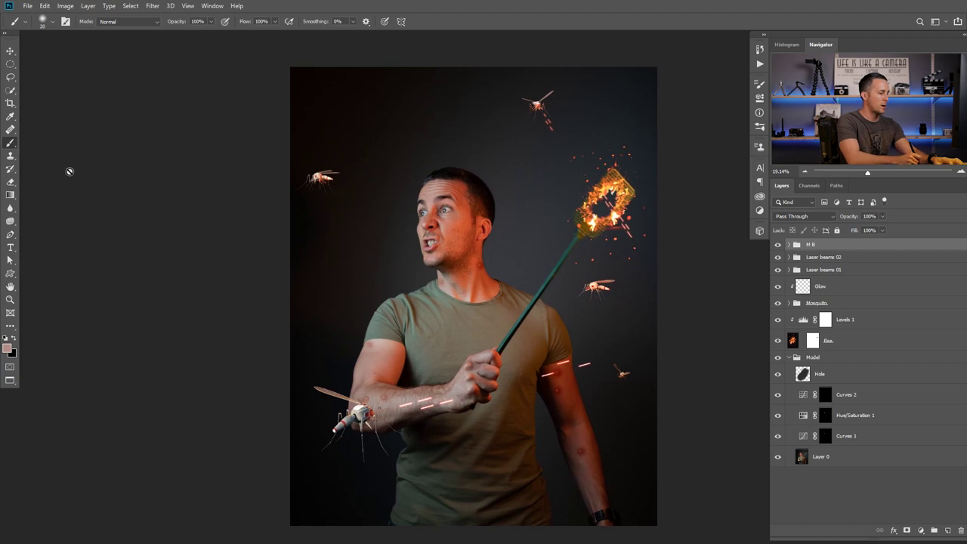
click(14, 269)
right_click(13, 277)
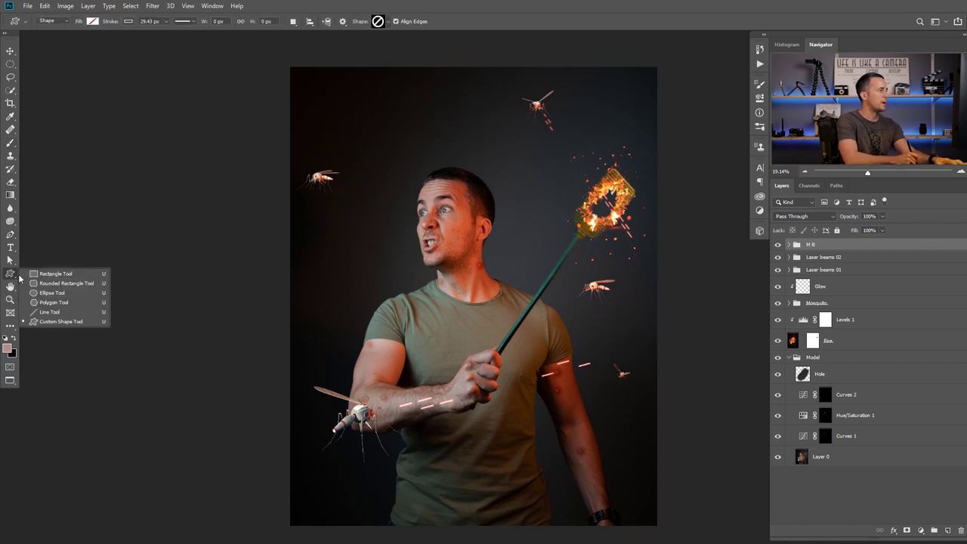
click(60, 322)
click(388, 23)
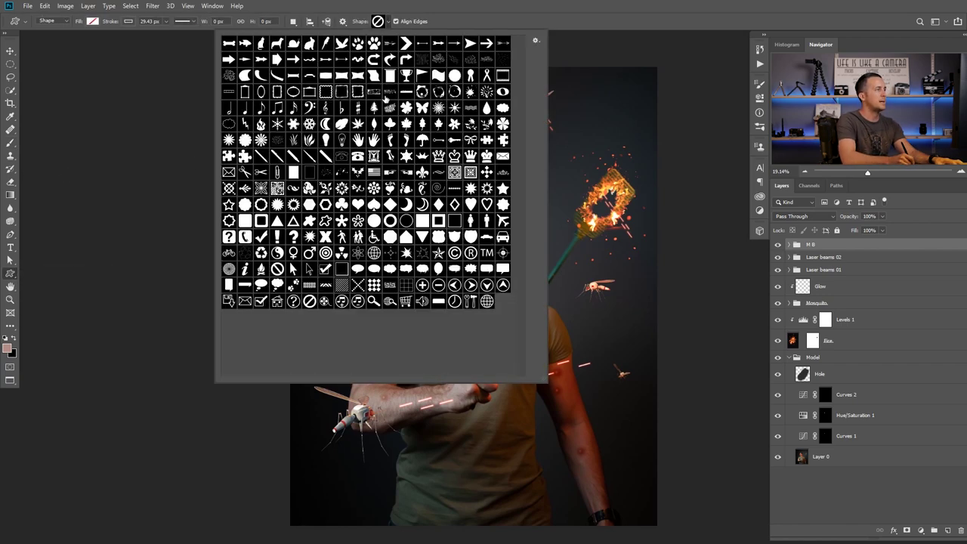
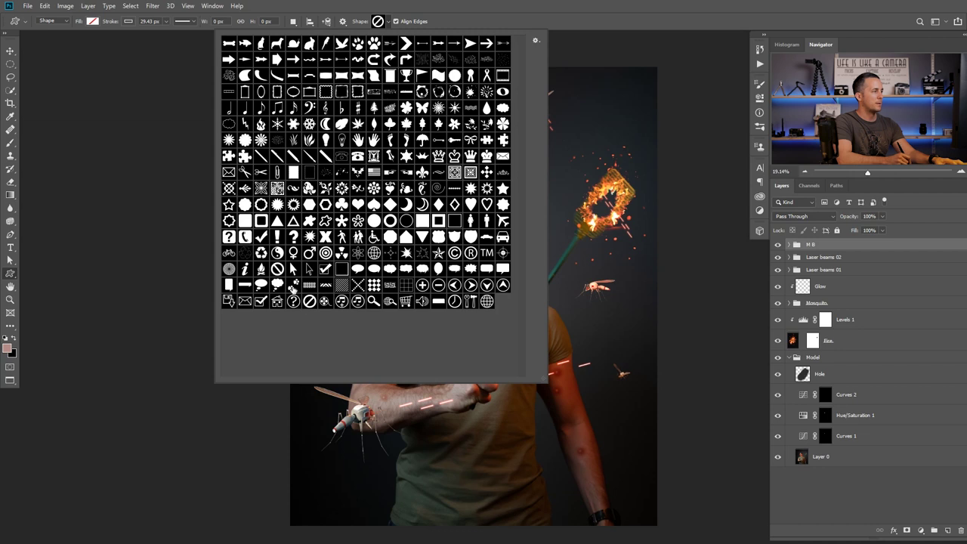
click(555, 29)
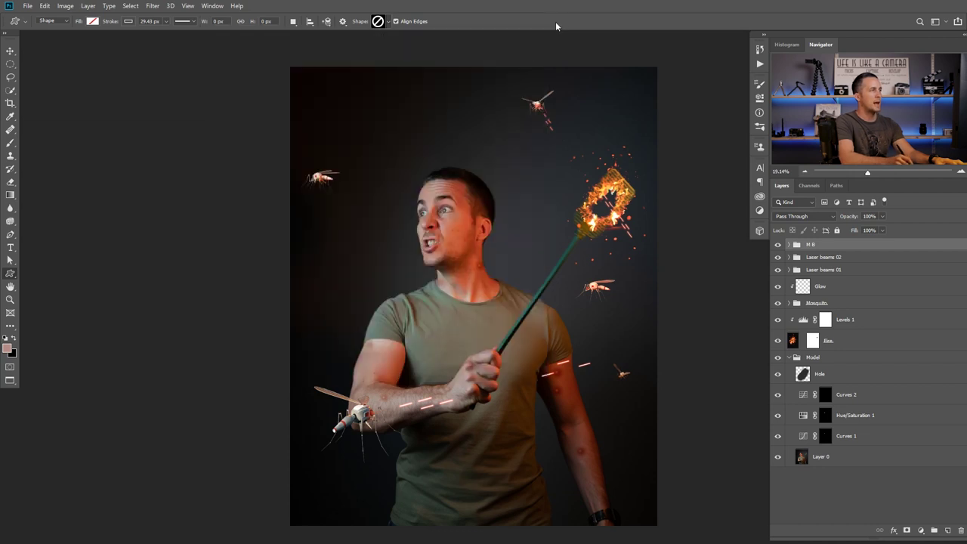
drag(339, 119, 436, 213)
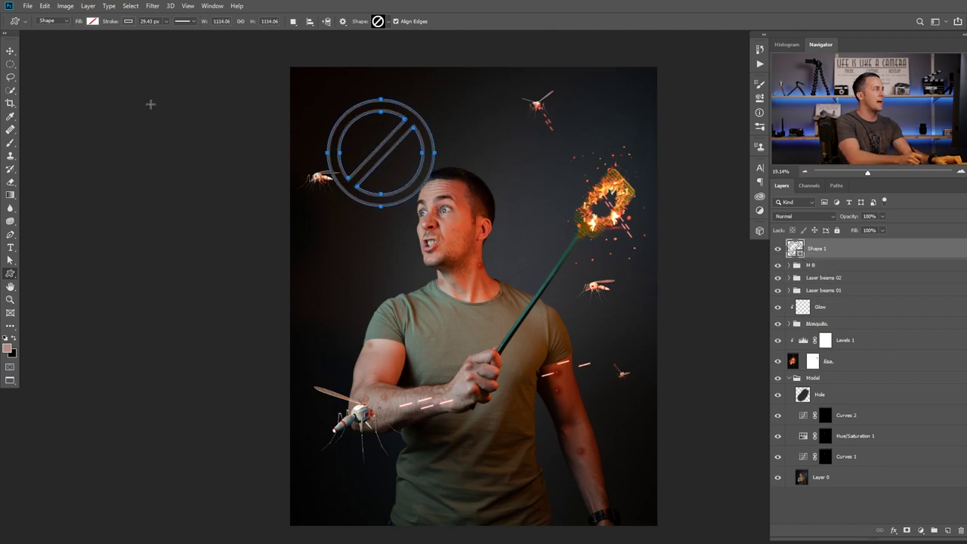
Fill the prohibition-sign shape with the solid red colour d50808.
click(91, 21)
click(140, 41)
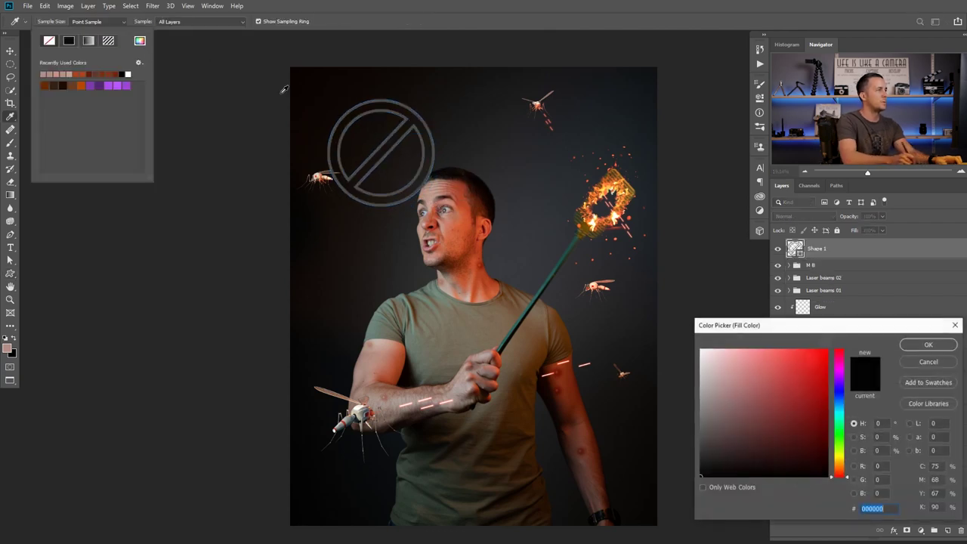
click(823, 371)
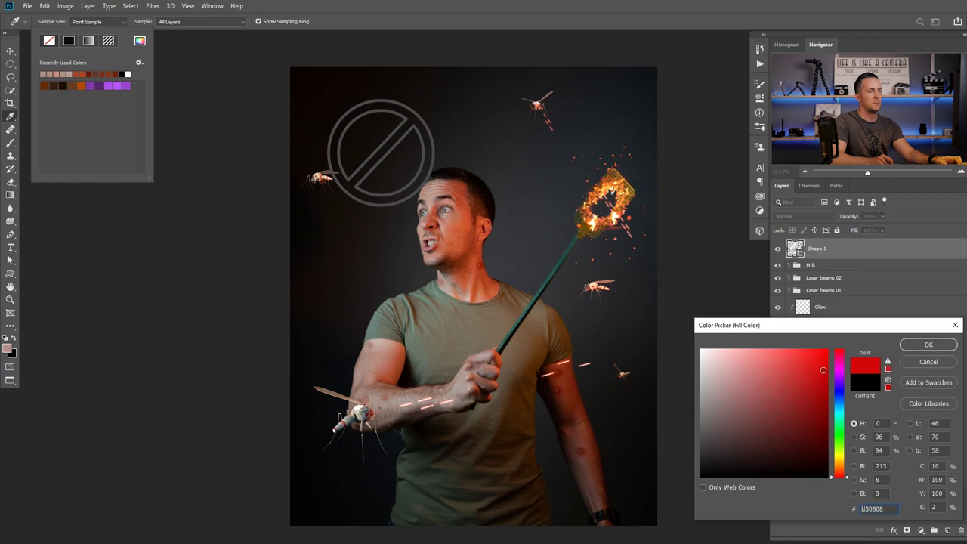
click(928, 344)
Remove the prohibition sign's stroke and move the shape slightly up and toward the man's head.
click(129, 22)
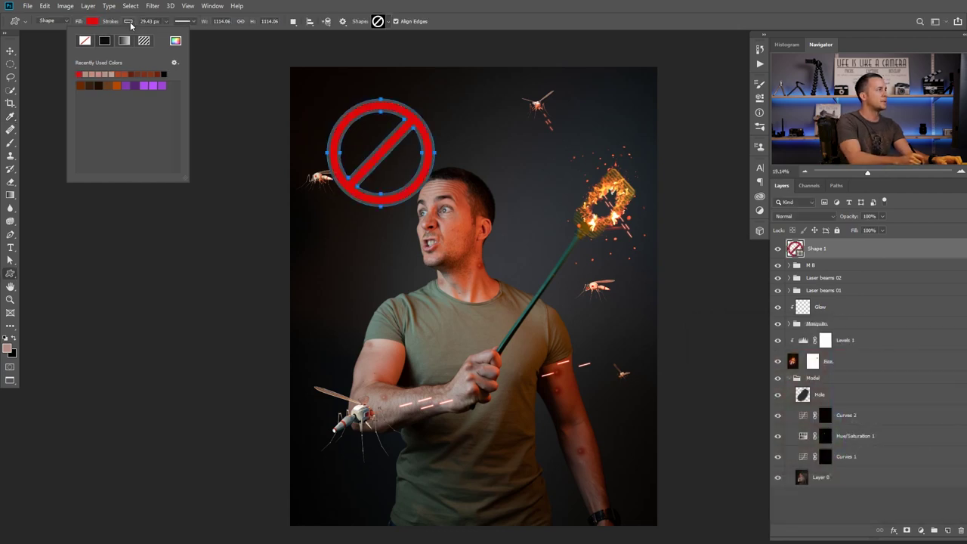
click(86, 40)
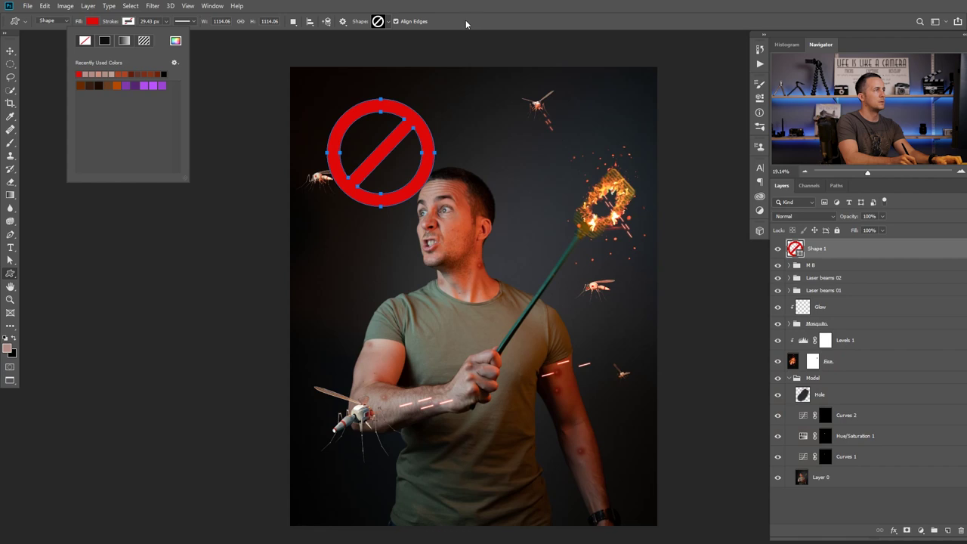
key(Return)
key(v)
mouse_move(373, 165)
mouse_down()
mouse_move(367, 154)
mouse_move(388, 157)
mouse_up()
Create a new empty layer directly below Shape 1 and name it Back.
scroll(388, 159, up, 4)
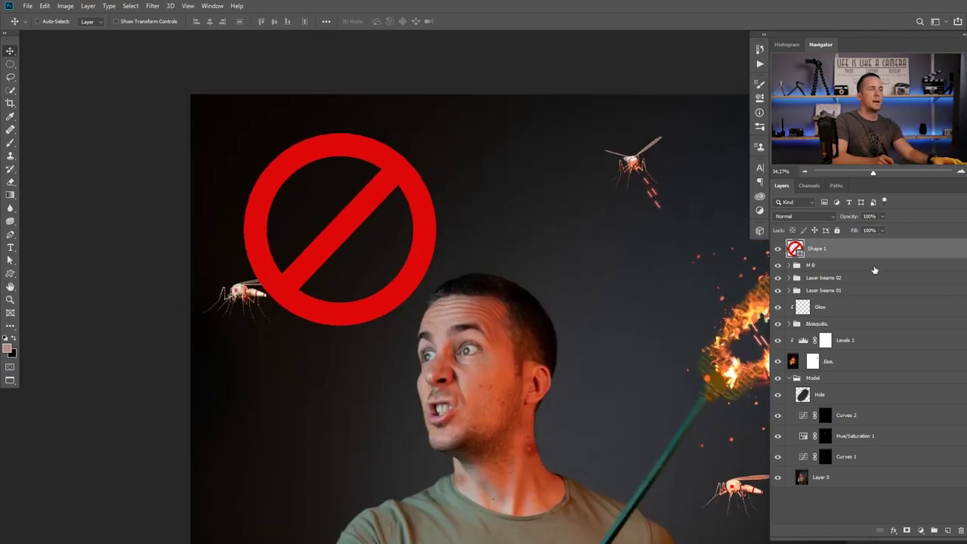
ctrl+click(947, 532)
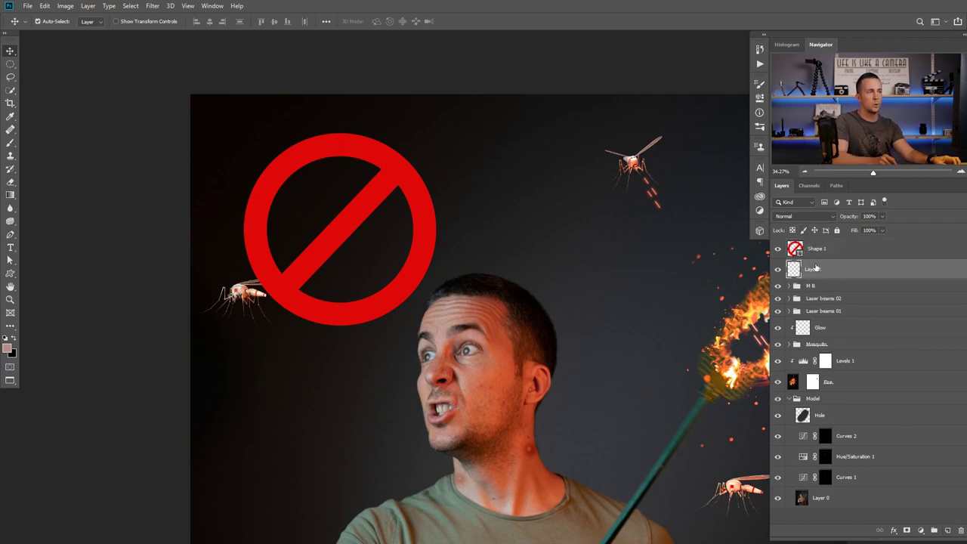
double_click(812, 269)
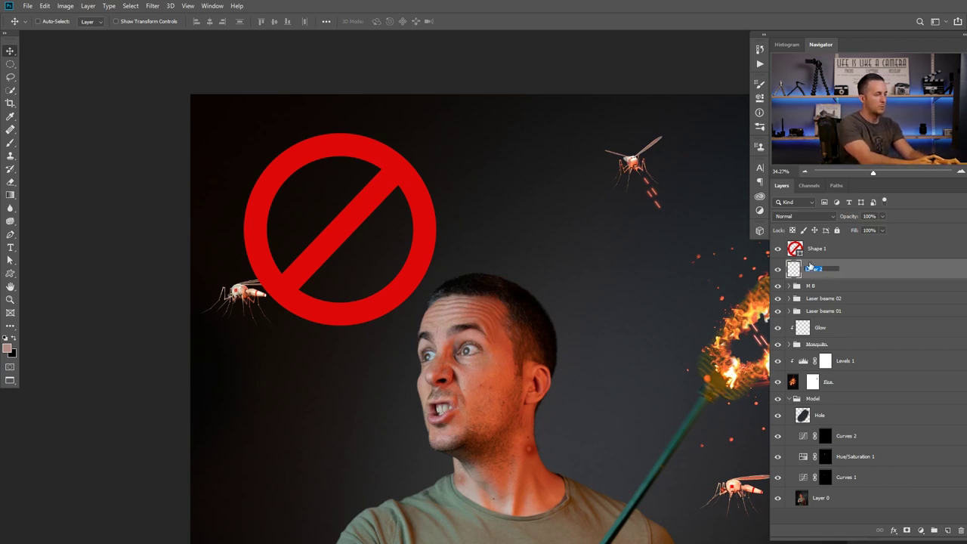
text(Back)
key(Return)
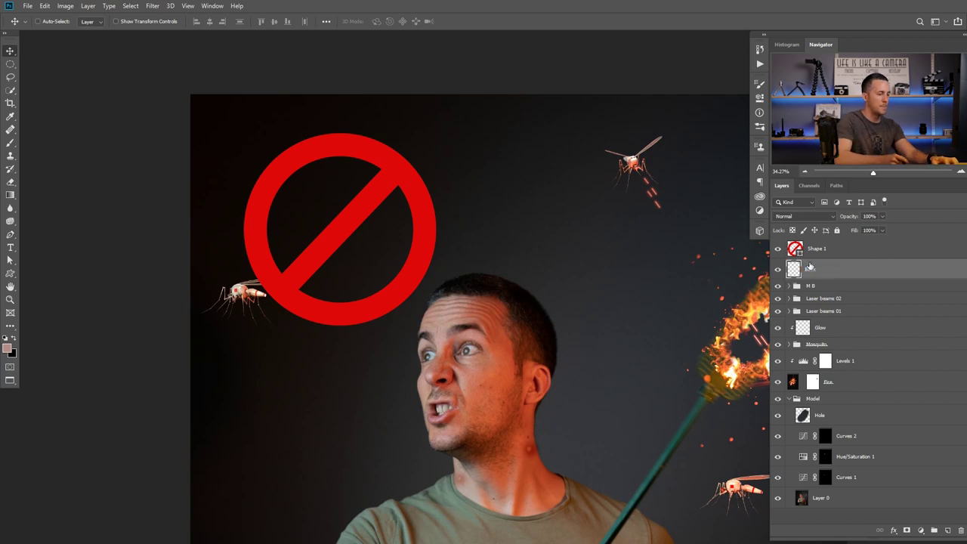
Make a circular selection ending within the red ring, fill it on the Back layer with off-white f6f5f5, and deselect.
click(11, 65)
drag(275, 181, 422, 314)
click(7, 349)
drag(697, 369, 701, 355)
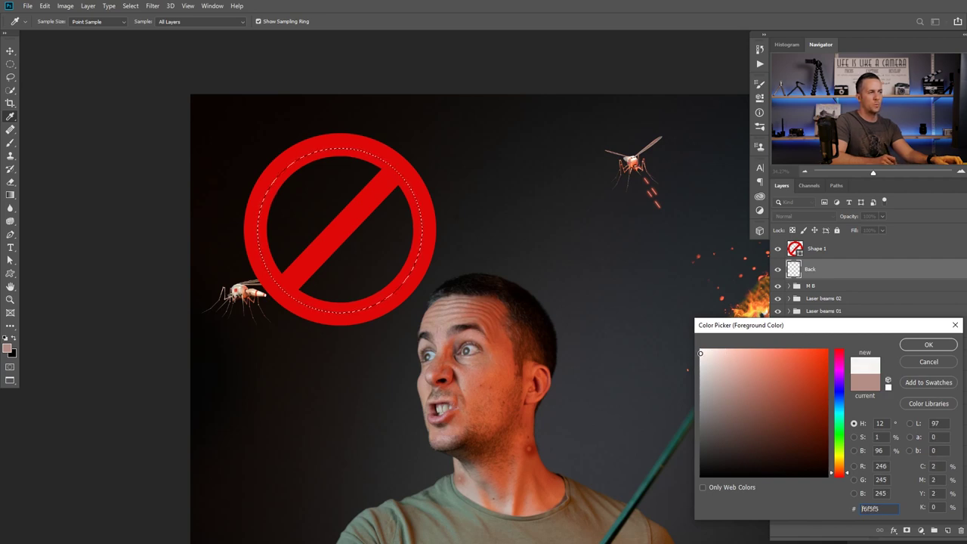
click(928, 345)
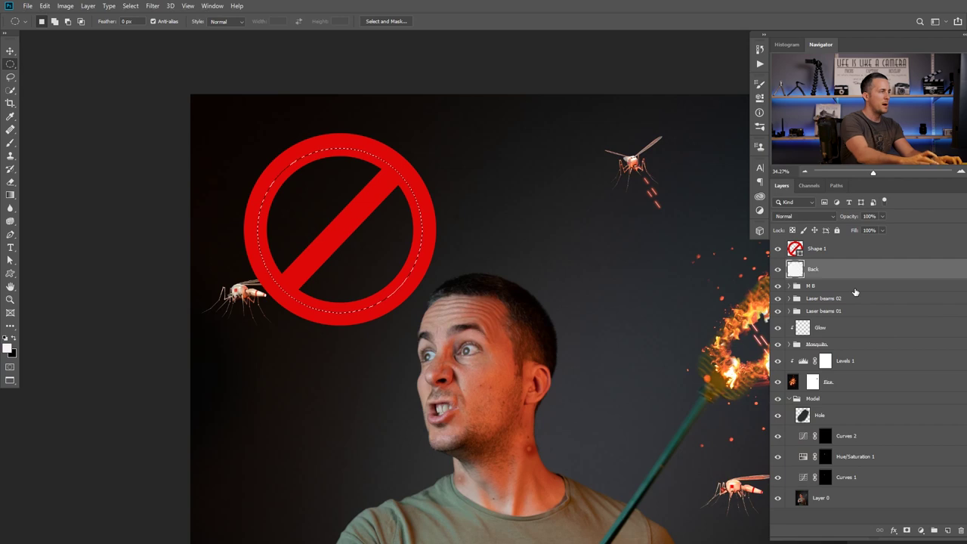
key(alt+BackSpace)
key(ctrl+d)
Duplicate the M 04 mosquito layer, place the copy above Shape 1, and collapse the Mosquito group.
scroll(418, 263, down, 3)
scroll(407, 278, up, 2)
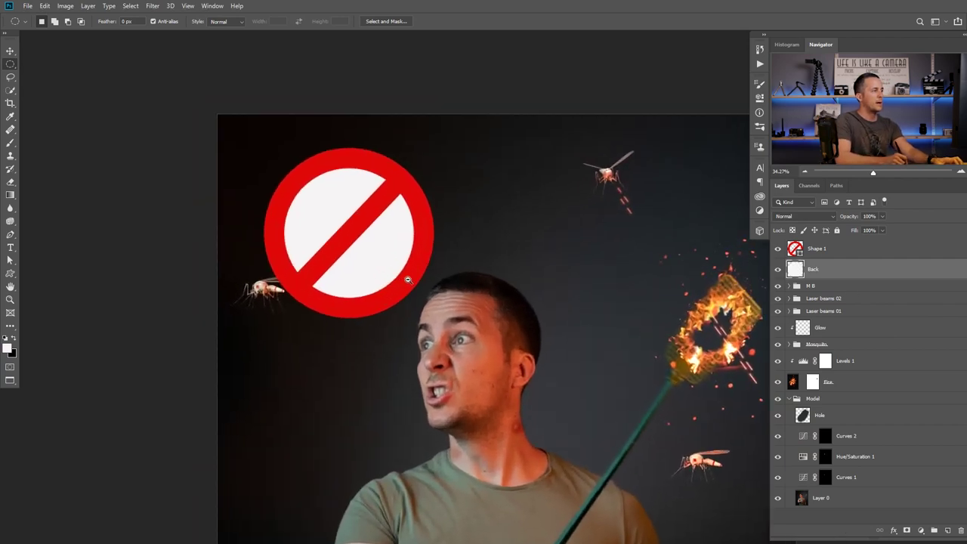
drag(462, 339, 357, 237)
drag(418, 292, 373, 261)
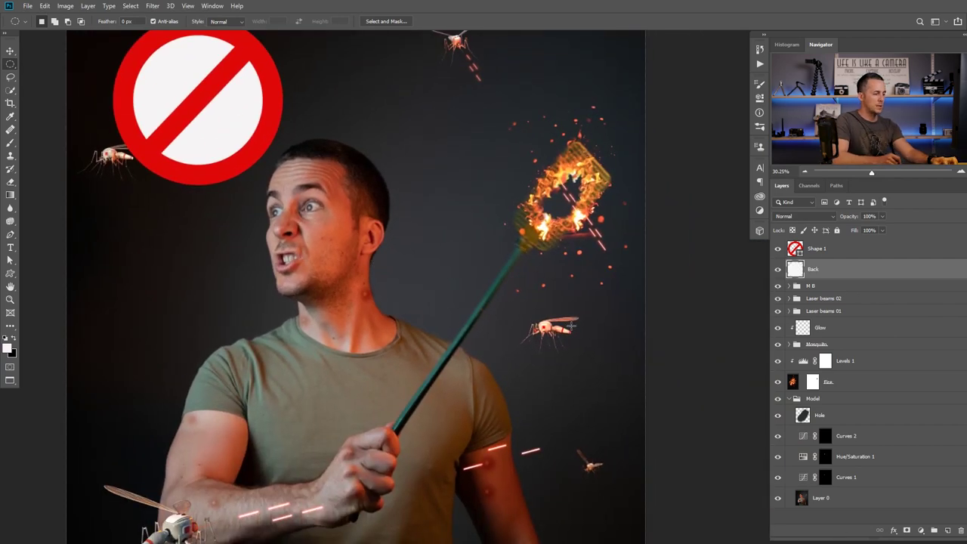
key(v)
ctrl+click(563, 327)
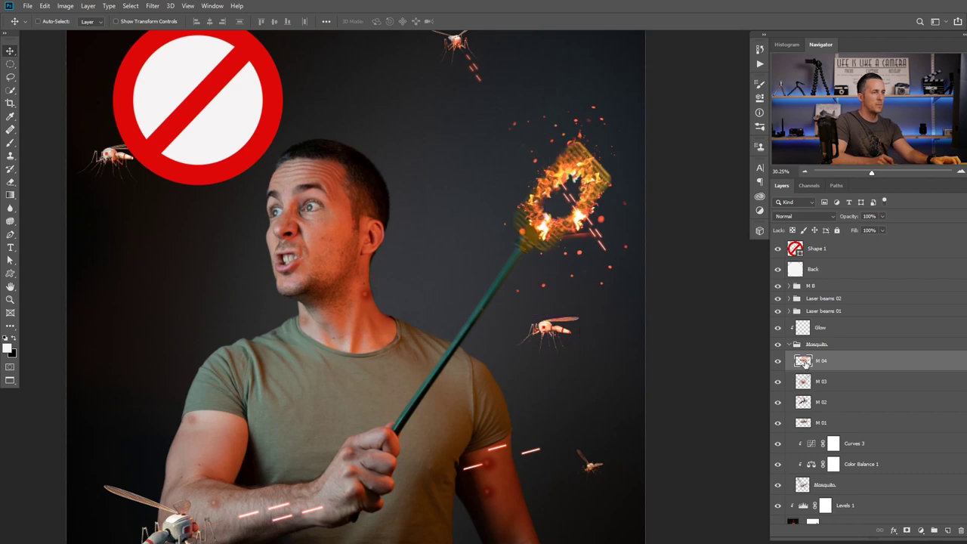
key(ctrl+j)
drag(803, 362, 811, 258)
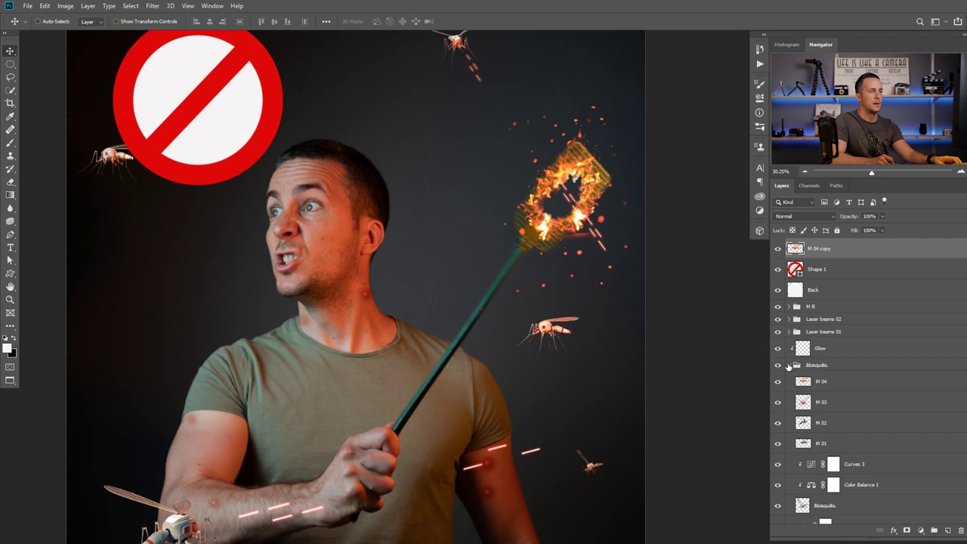
click(788, 365)
Move the mosquito copy onto the prohibition sign and scale it up proportionally to about 215%.
drag(552, 330, 205, 101)
drag(227, 139, 309, 259)
key(ctrl+t)
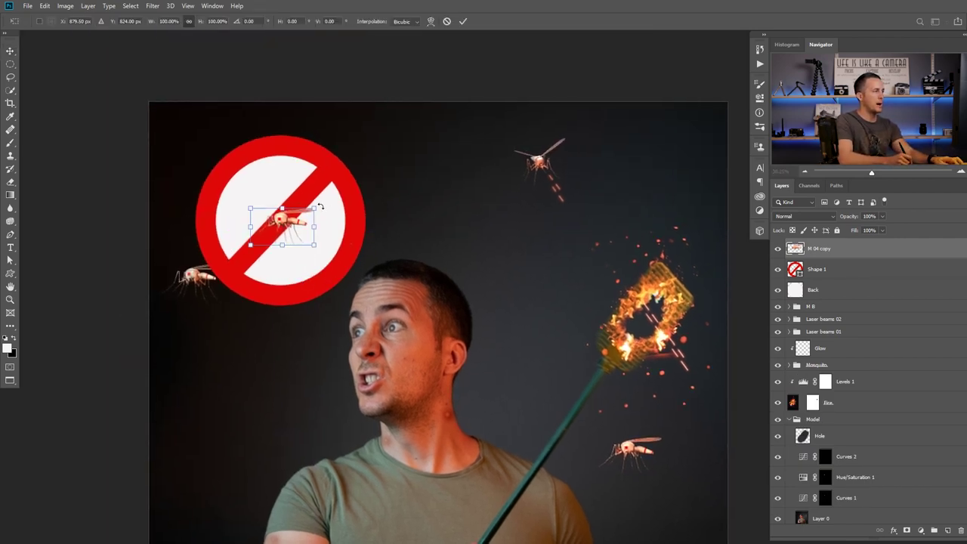
mouse_move(314, 206)
mouse_down()
mouse_move(354, 182)
mouse_move(322, 211)
mouse_up()
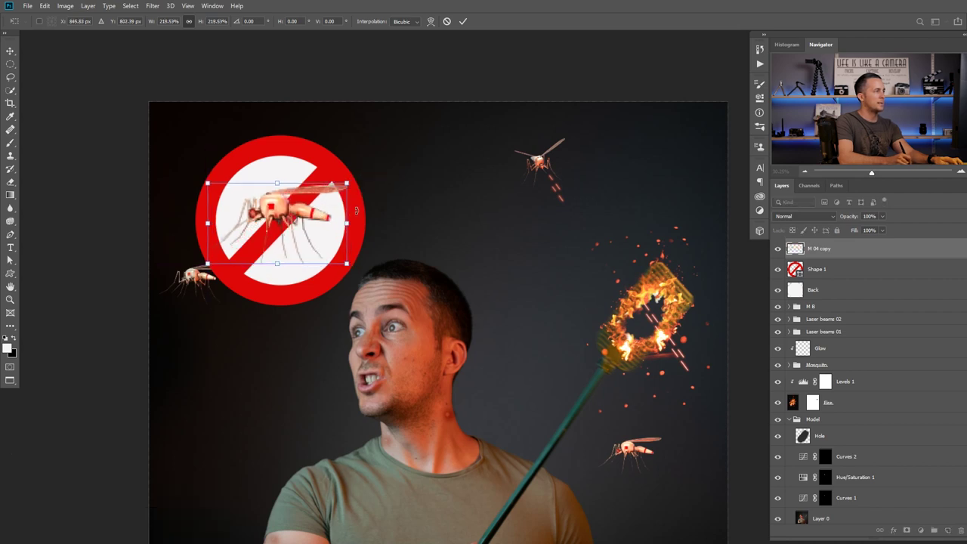
key(Return)
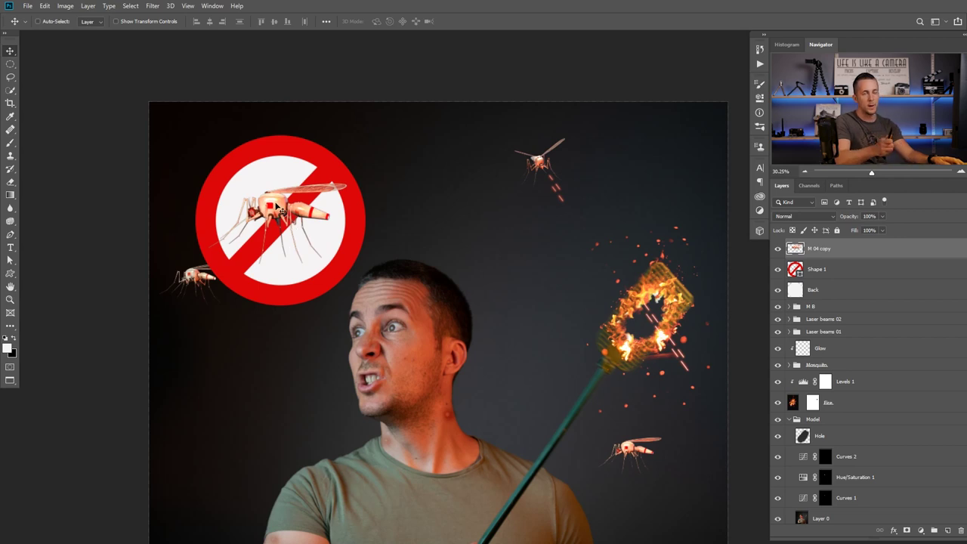
Desaturate the mosquito copy and darken it with a clipped Curves adjustment, lowering the white point and moving the black point inward.
key(ctrl)
key(ctrl+shift+u)
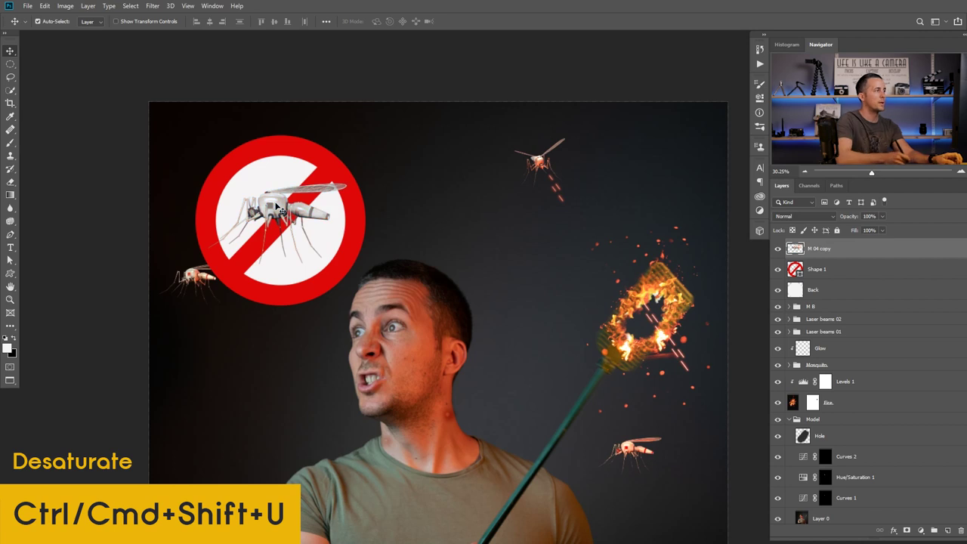
click(920, 530)
click(910, 406)
click(672, 277)
drag(690, 180, 702, 179)
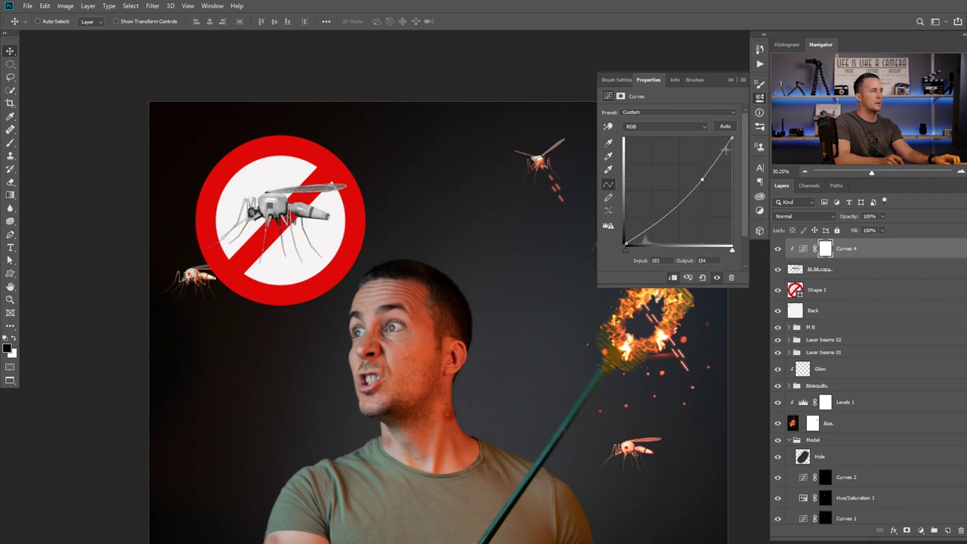
drag(731, 139, 705, 187)
drag(658, 225, 657, 227)
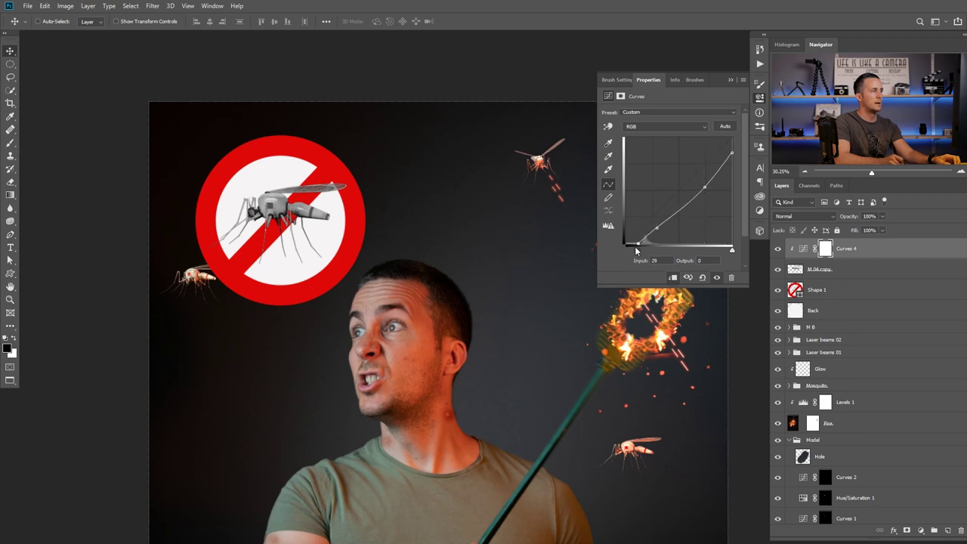
mouse_move(704, 187)
mouse_down()
mouse_move(690, 201)
mouse_move(710, 171)
mouse_up()
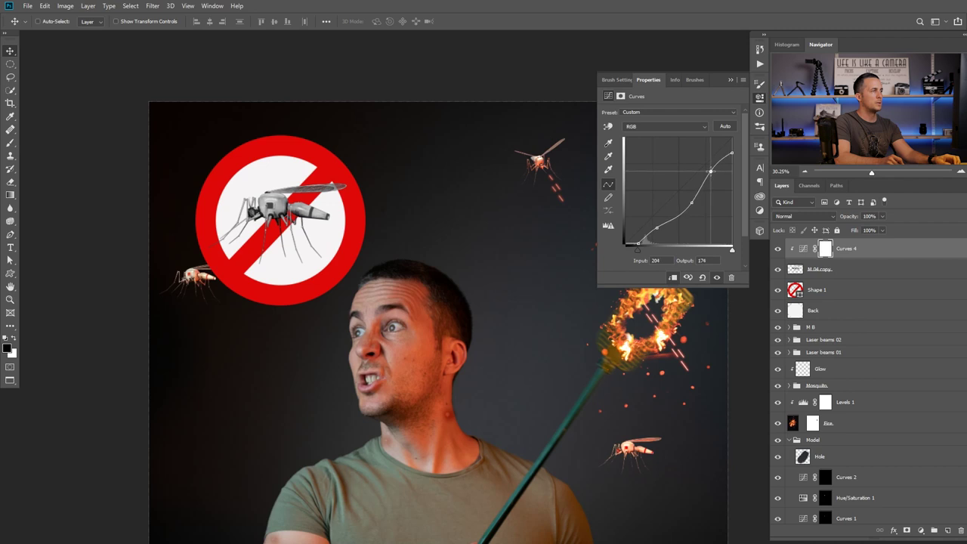
click(730, 80)
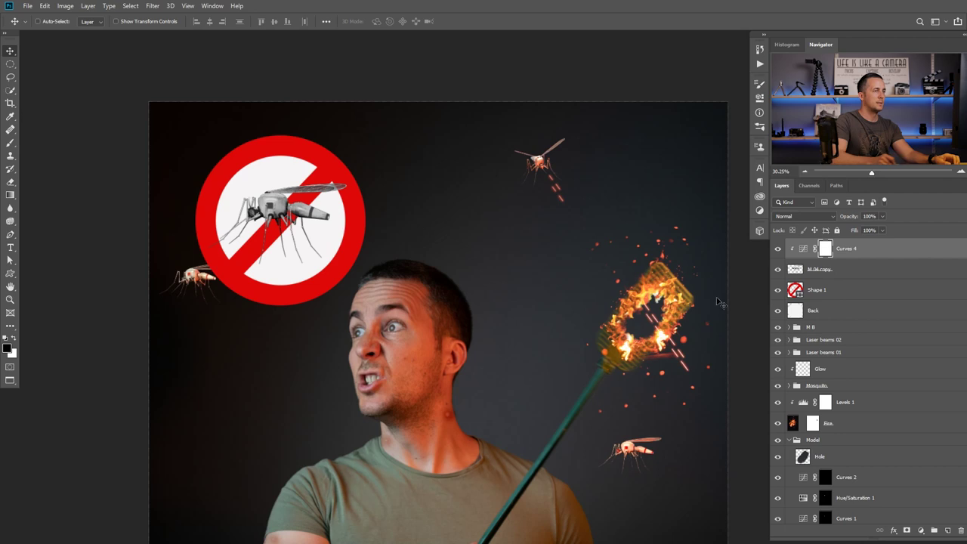
Add a layer mask to M 04 copy and load the outline of Shape 1 as a selection.
key(alt+bracketleft)
click(906, 529)
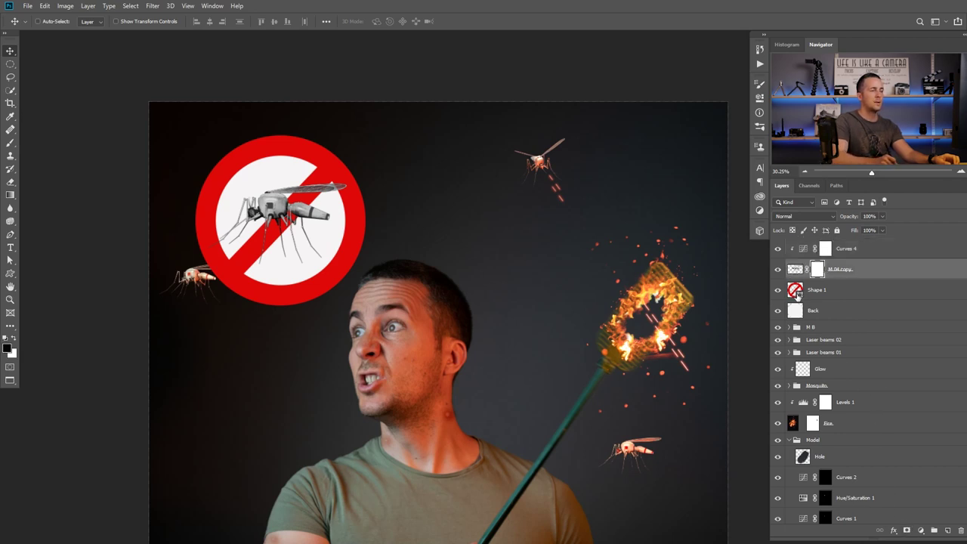
ctrl+click(796, 290)
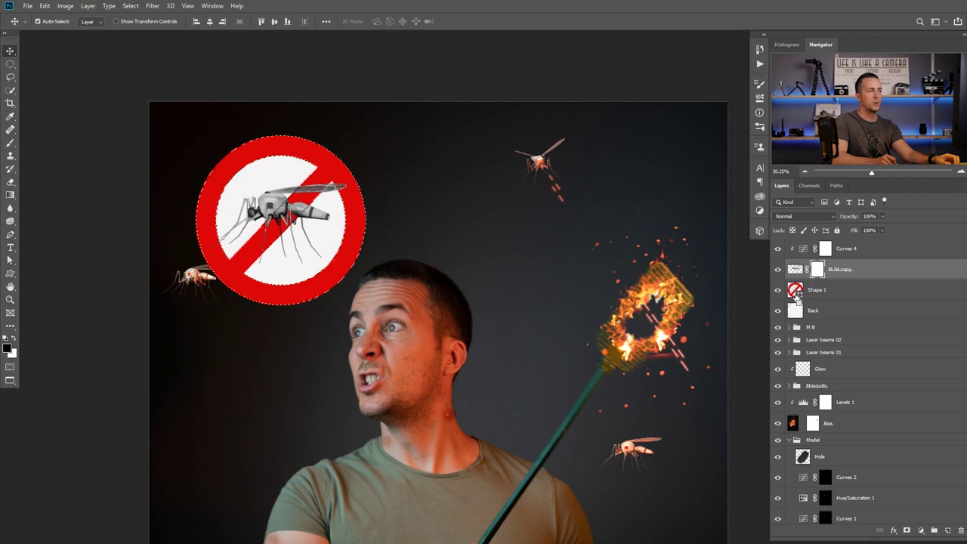
Paint black on the mask with a soft brush to hide the mosquito over the red diagonal bar, and deselect.
key(b)
key(bracketright)
key(bracketright)
key(bracketright)
key(bracketright)
key(bracketright)
key(bracketright)
key(bracketright)
key(bracketright)
key(bracketright)
key(bracketright)
key(bracketright)
key(bracketright)
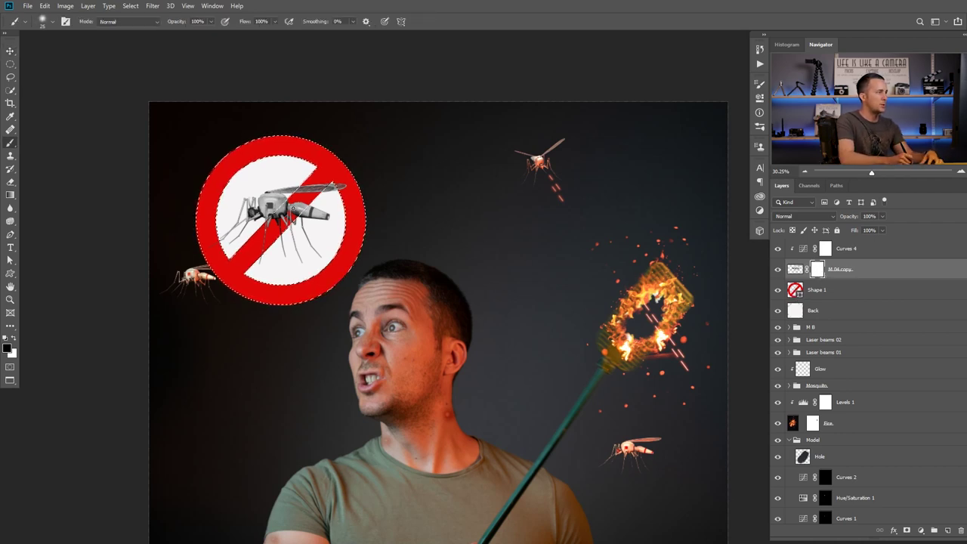
mouse_move(297, 211)
mouse_down()
mouse_move(272, 226)
mouse_move(326, 186)
mouse_up()
key(bracketleft)
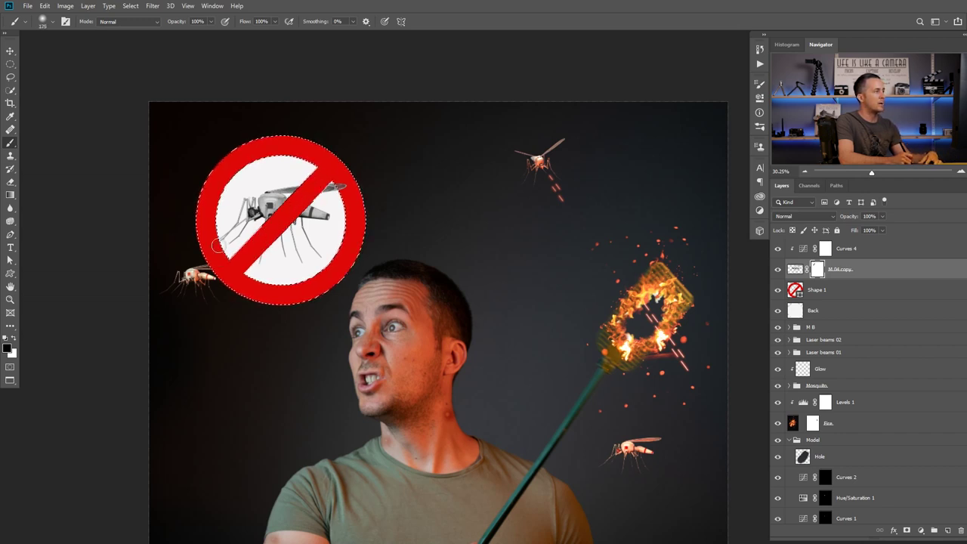
key(bracketleft)
key(bracketleft)
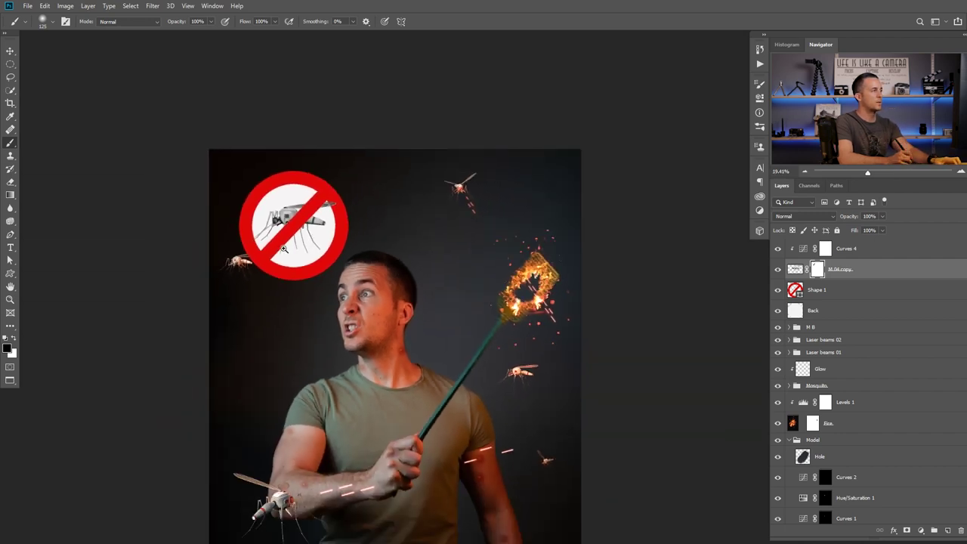
Group the layers from Curves 4 down to Back and name the group "M Sign".
scroll(287, 189, up, 3)
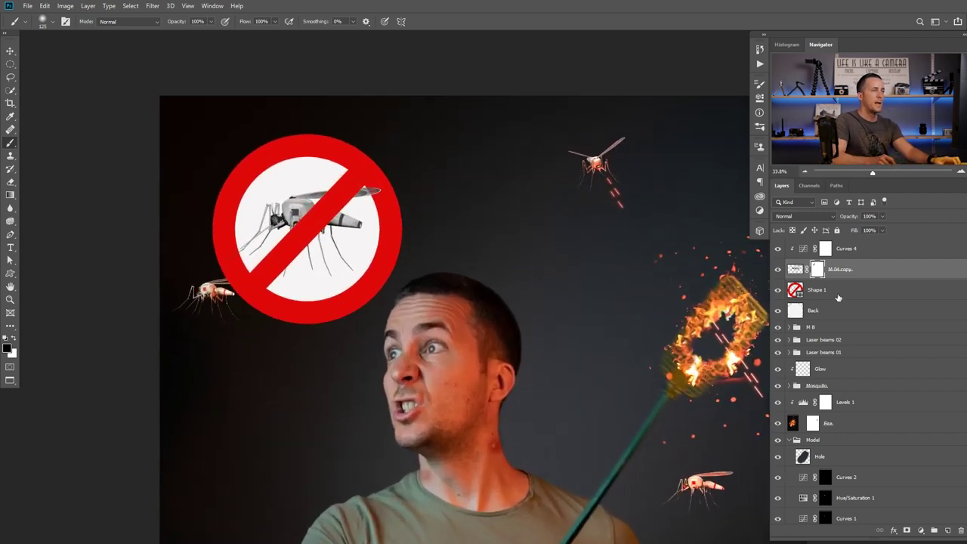
click(793, 251)
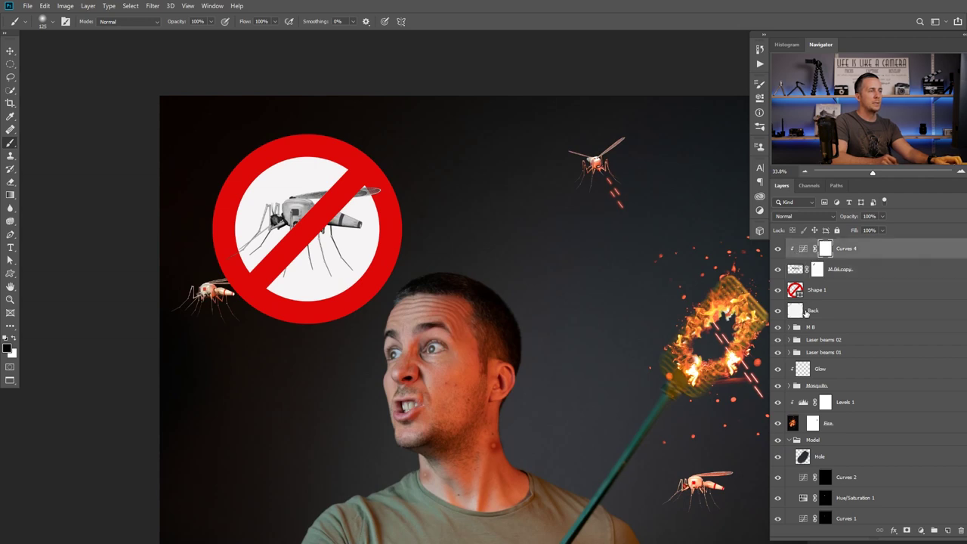
shift+click(806, 313)
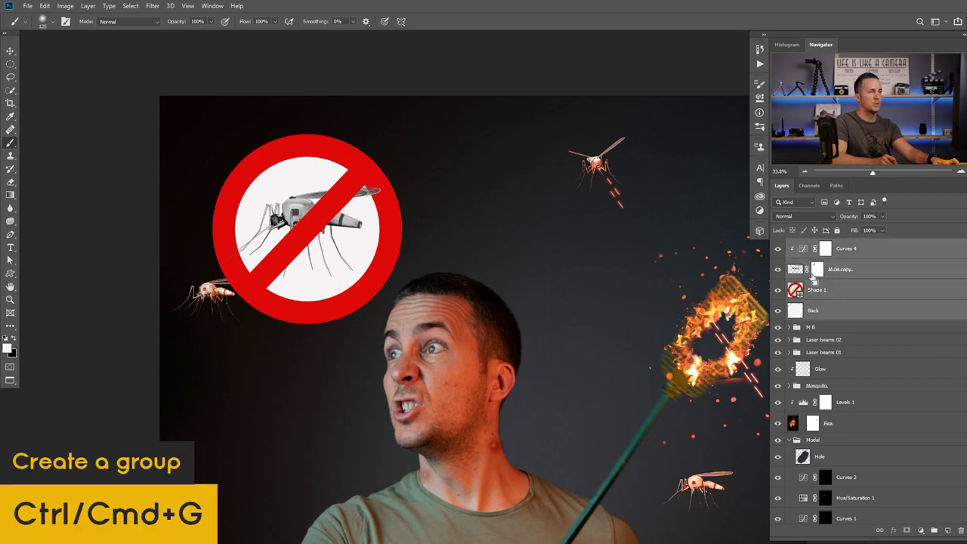
key(ctrl+g)
double_click(812, 244)
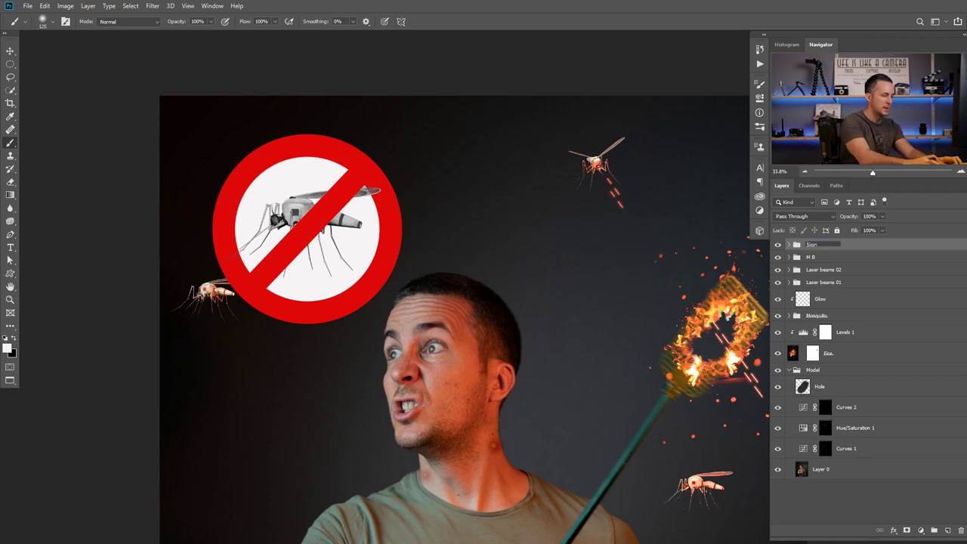
key(Return)
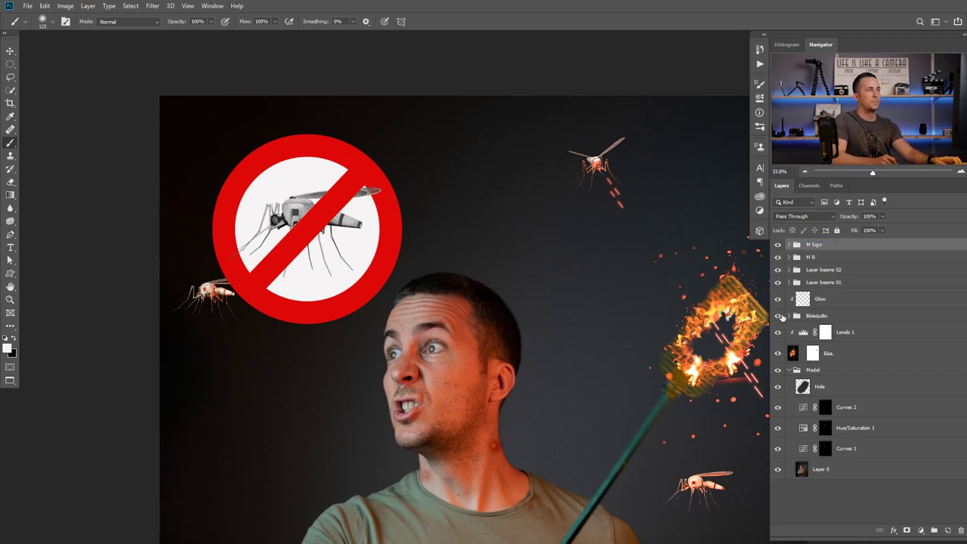
Examine the other open images, including the fire and the weathered wall texture, and return to the mosquito composite.
key(ctrl+Tab)
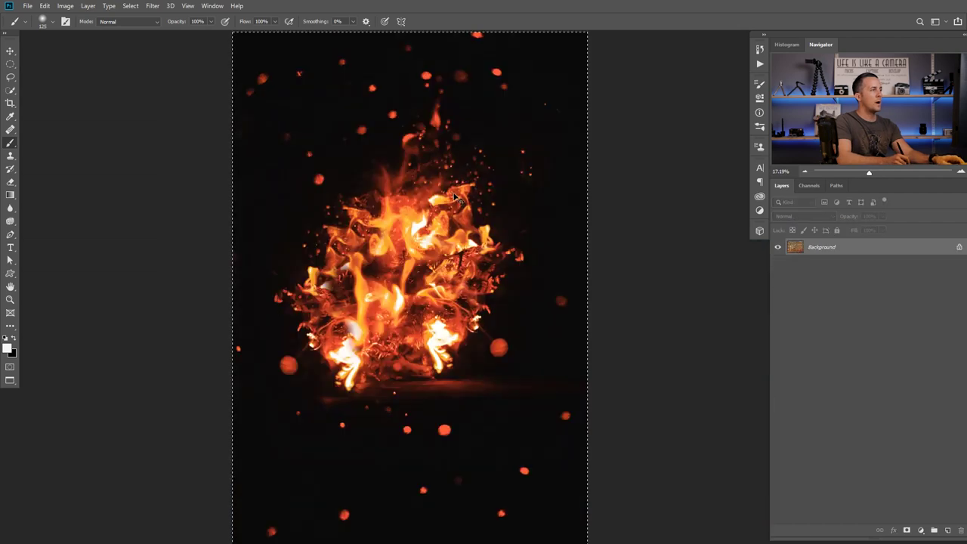
key(ctrl+Tab)
key(ctrl+Tab)
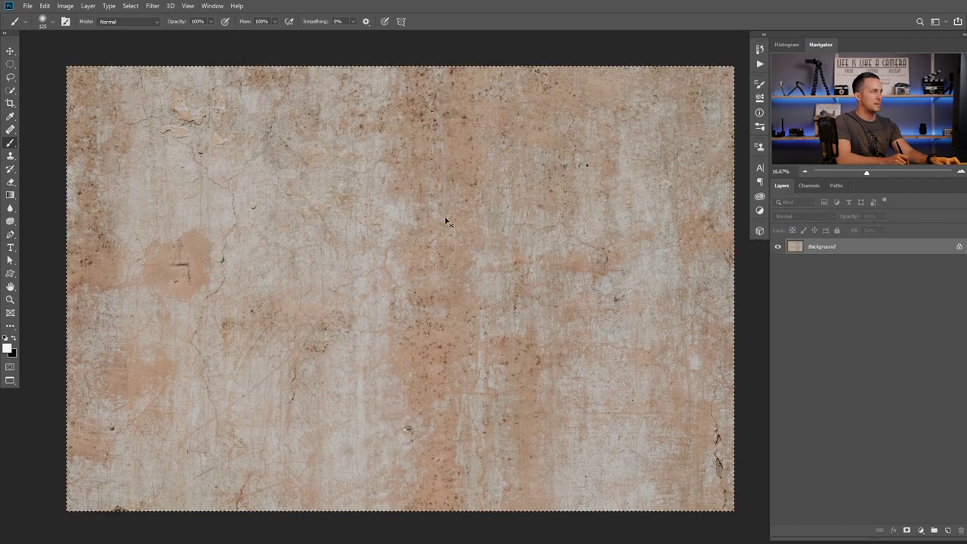
key(ctrl+shift+Tab)
key(ctrl+shift+Tab)
key(ctrl+shift+Tab)
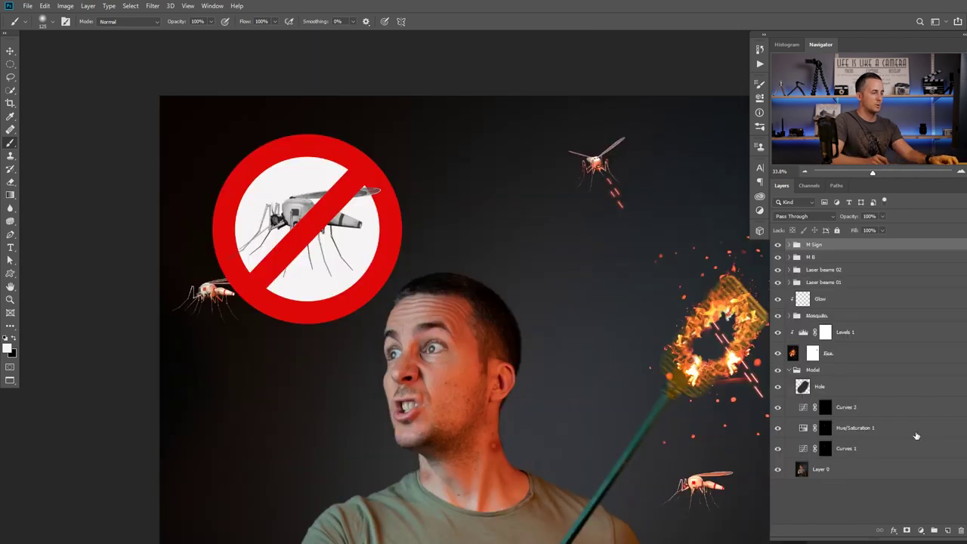
Paste the weathered wall texture on a new layer above M Sign, scale it to about 21.77%, and place it over the prohibition sign.
click(946, 529)
key(ctrl+v)
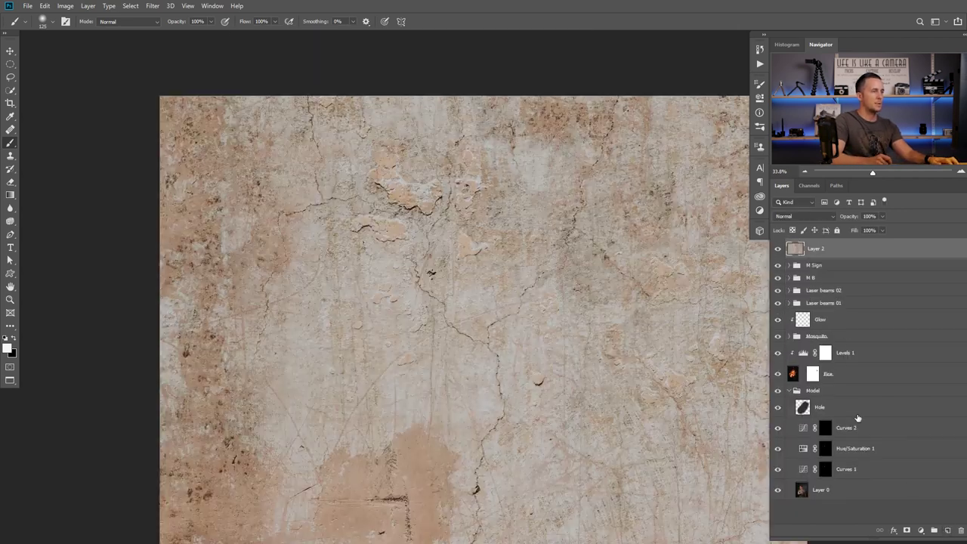
key(ctrl+t)
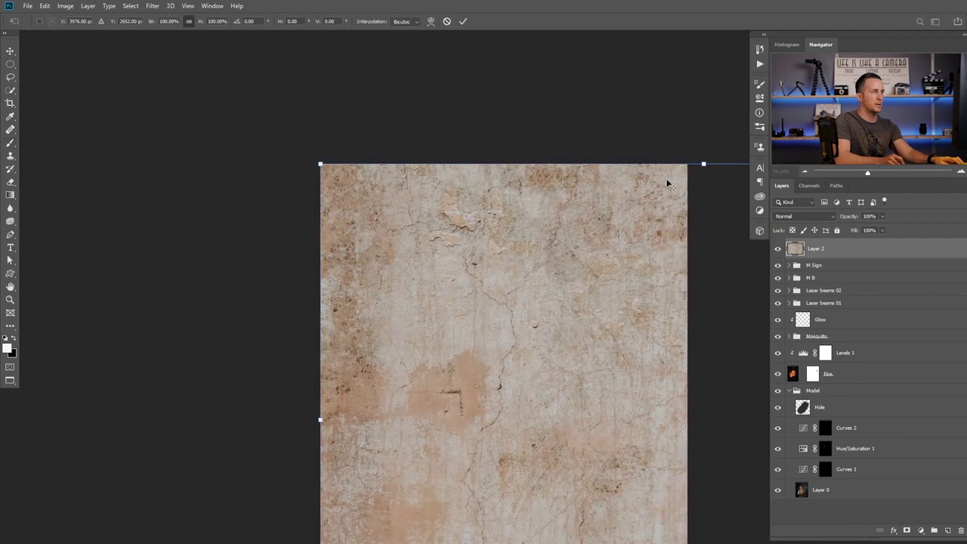
drag(702, 163, 603, 390)
drag(691, 413, 393, 233)
drag(463, 237, 491, 239)
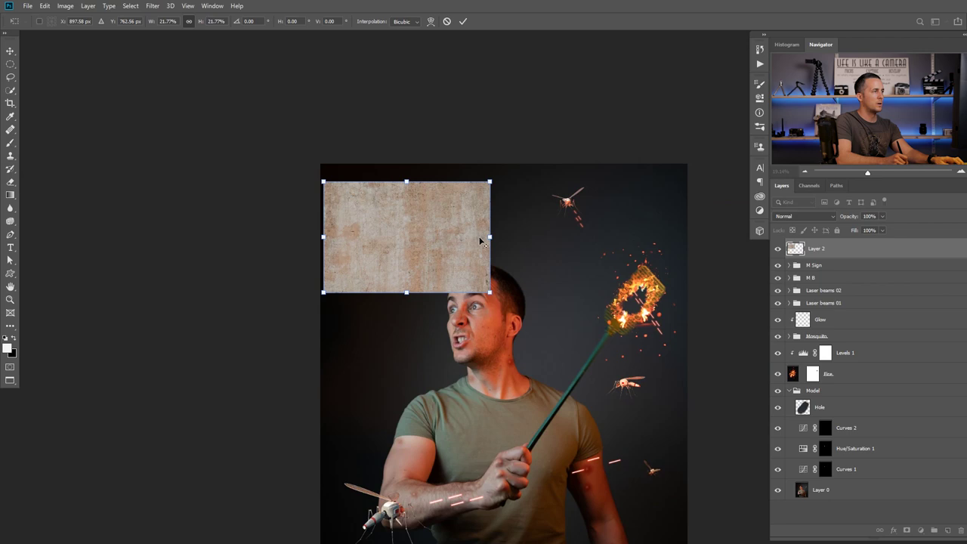
key(Return)
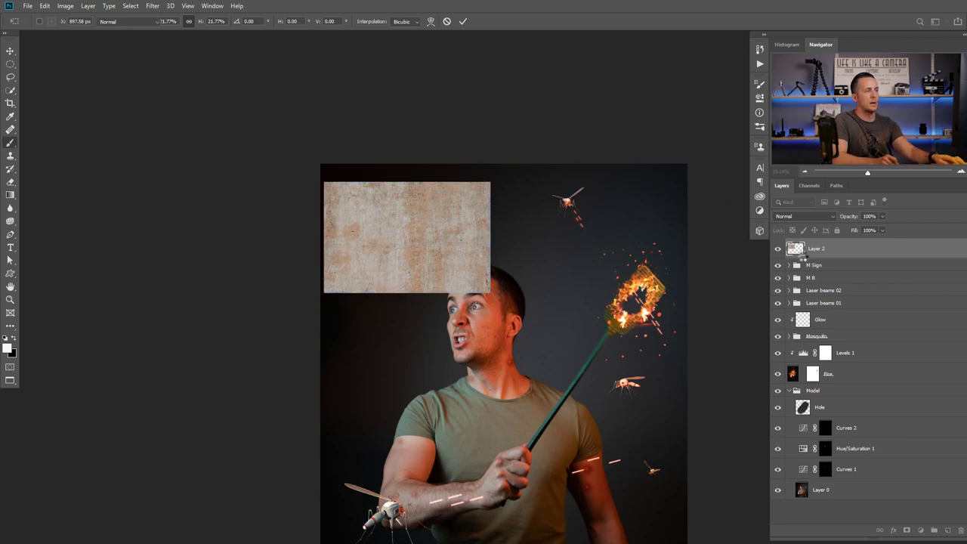
Clip the wall texture layer to the M Sign group.
key(b)
alt+click(802, 256)
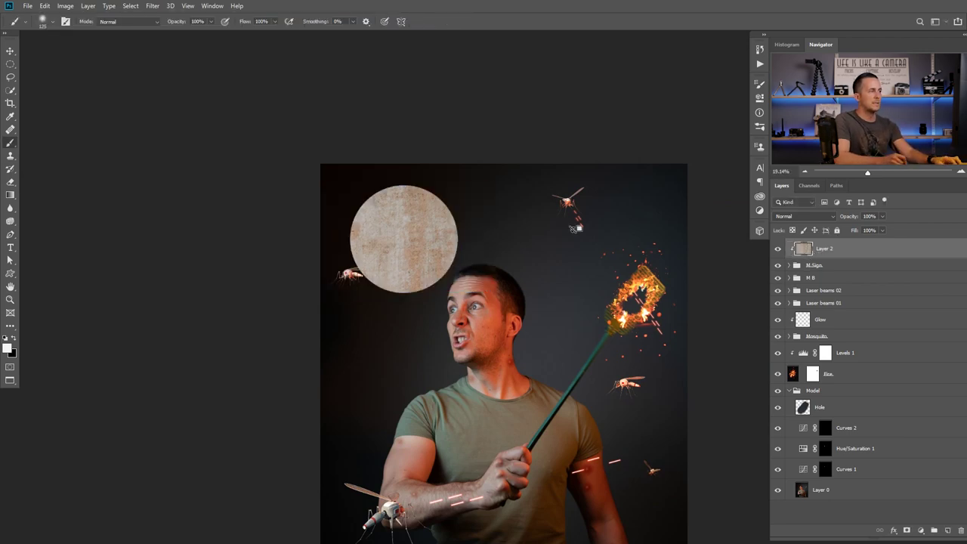
ctrl+click(453, 245)
drag(456, 291, 451, 300)
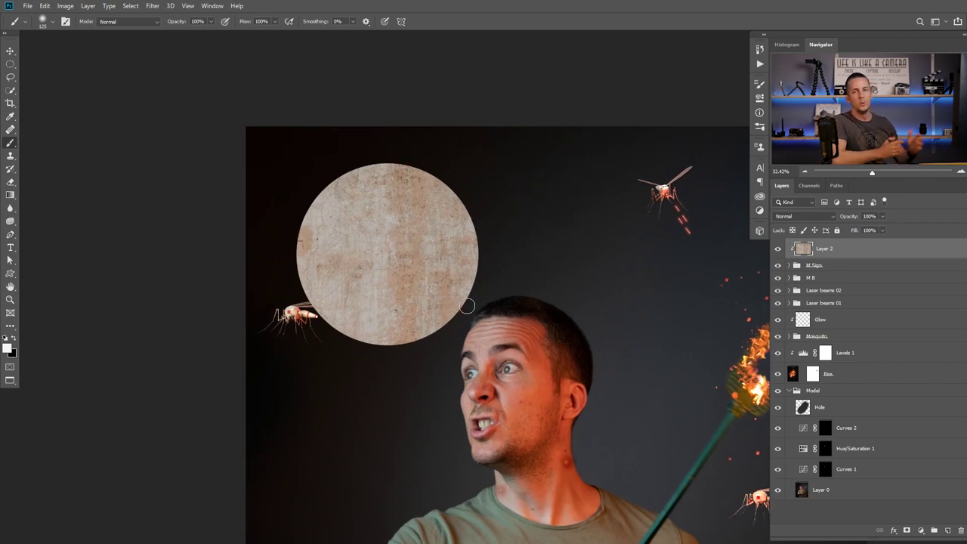
drag(535, 260, 503, 268)
drag(518, 312, 496, 327)
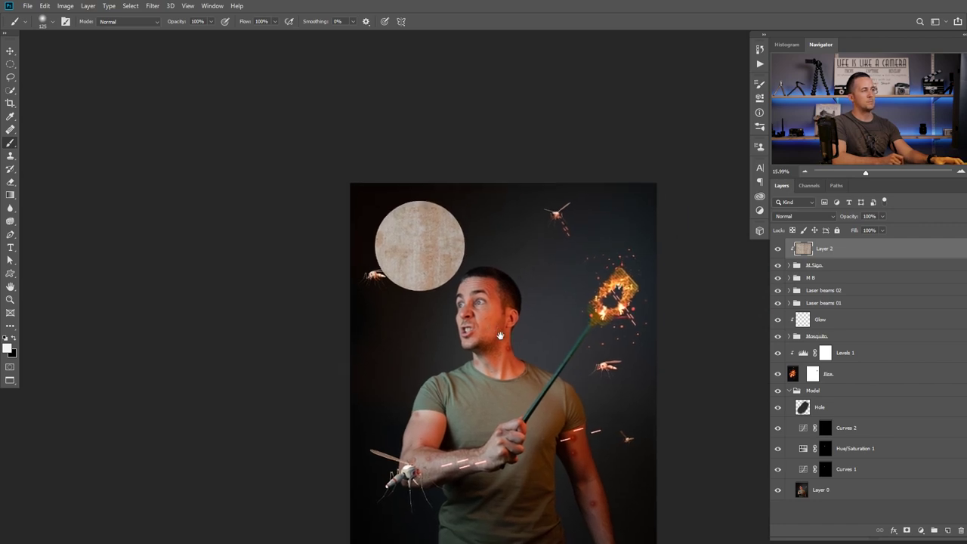
Try the Lighter Color blend mode on the wall texture layer.
click(803, 216)
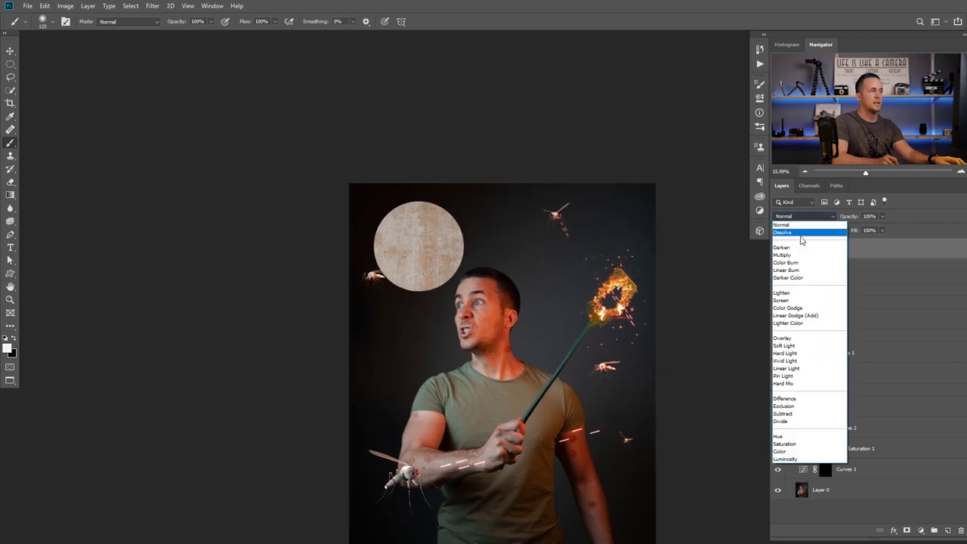
click(789, 323)
scroll(489, 267, up, 2)
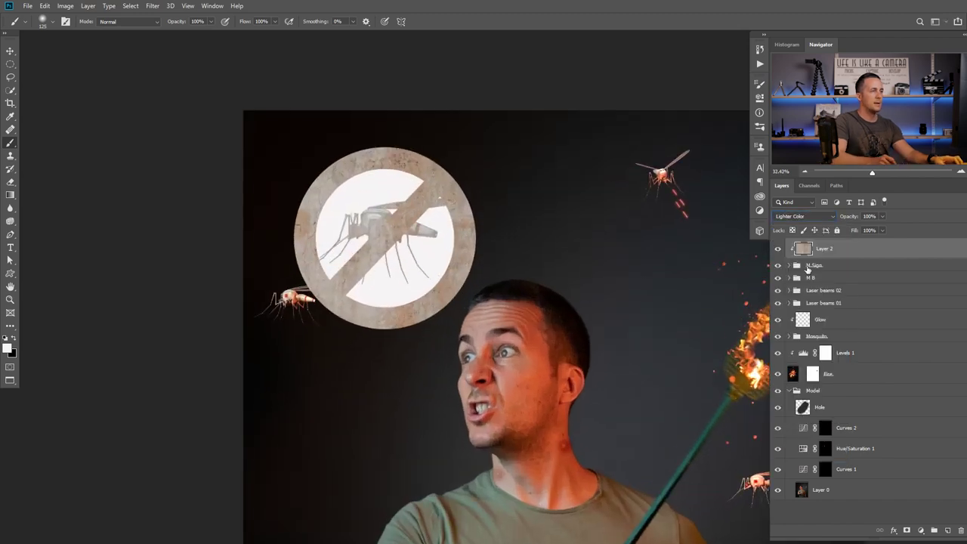
Set the wall texture layer's blend mode to Multiply and desaturate the texture.
click(805, 217)
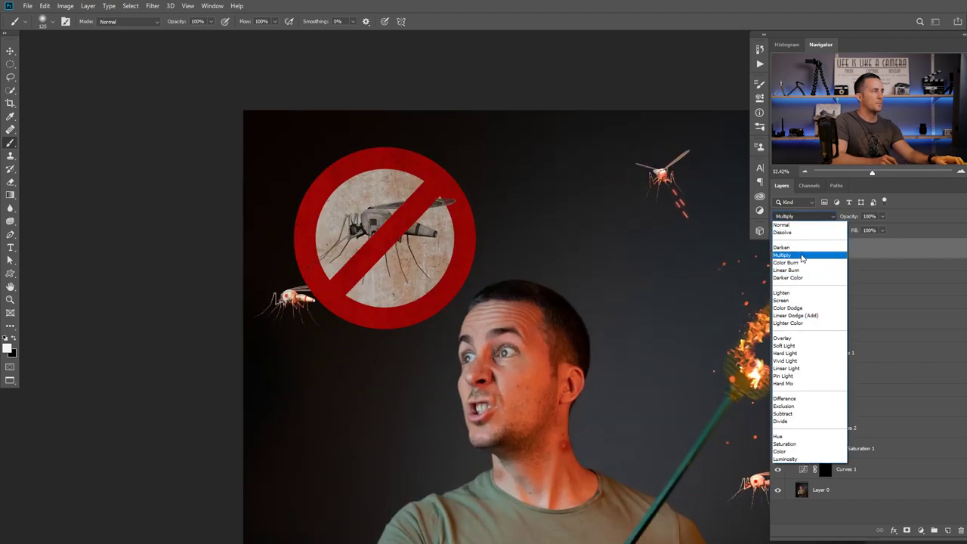
click(802, 257)
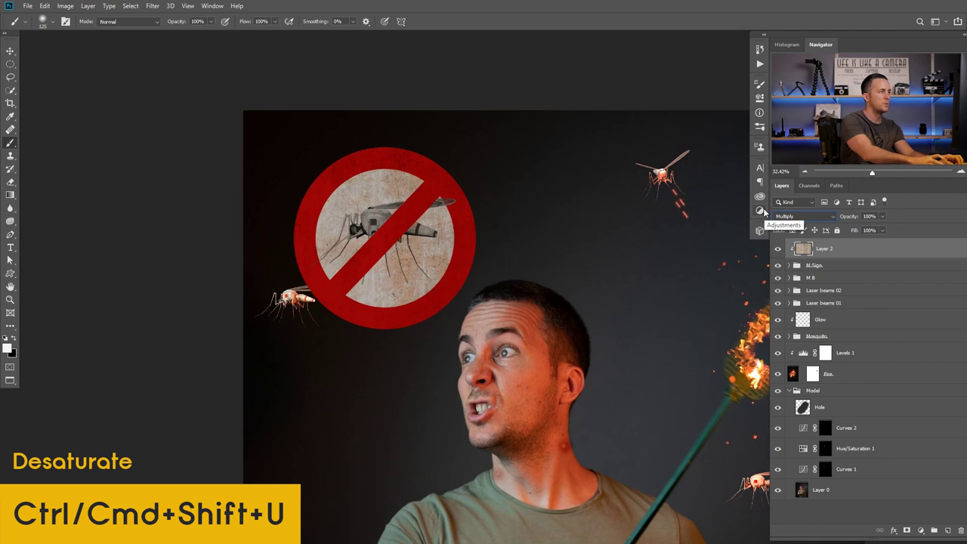
key(ctrl+shift+u)
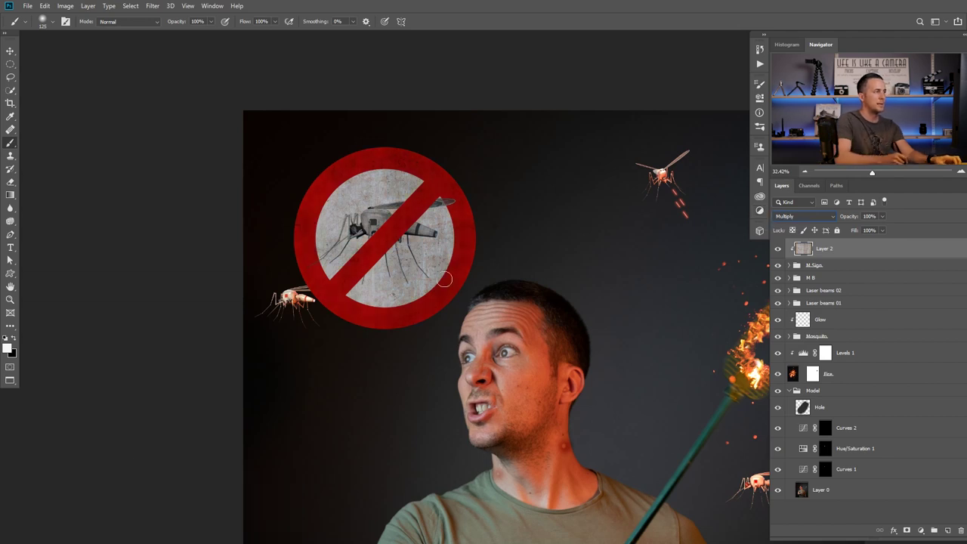
scroll(427, 251, up, 2)
scroll(427, 252, down, 2)
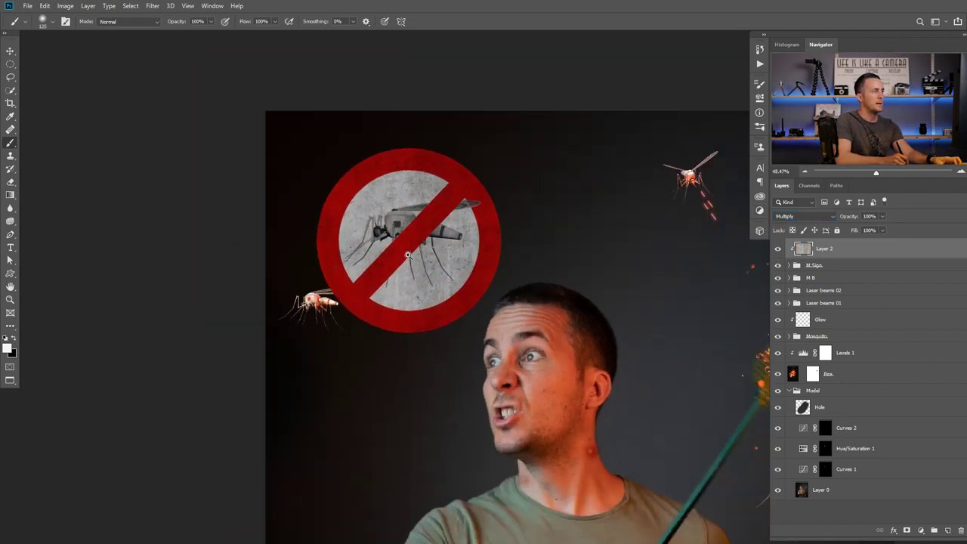
scroll(427, 253, up, 2)
Load the outline of M 04 copy as a selection, mask Layer 2 with it, and invert the mask to exclude the mosquito.
click(790, 265)
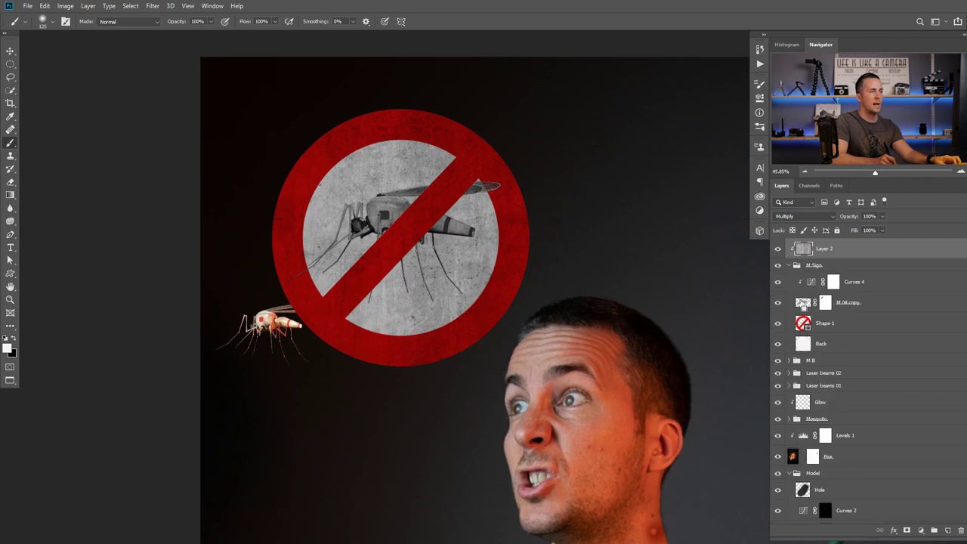
ctrl+click(803, 302)
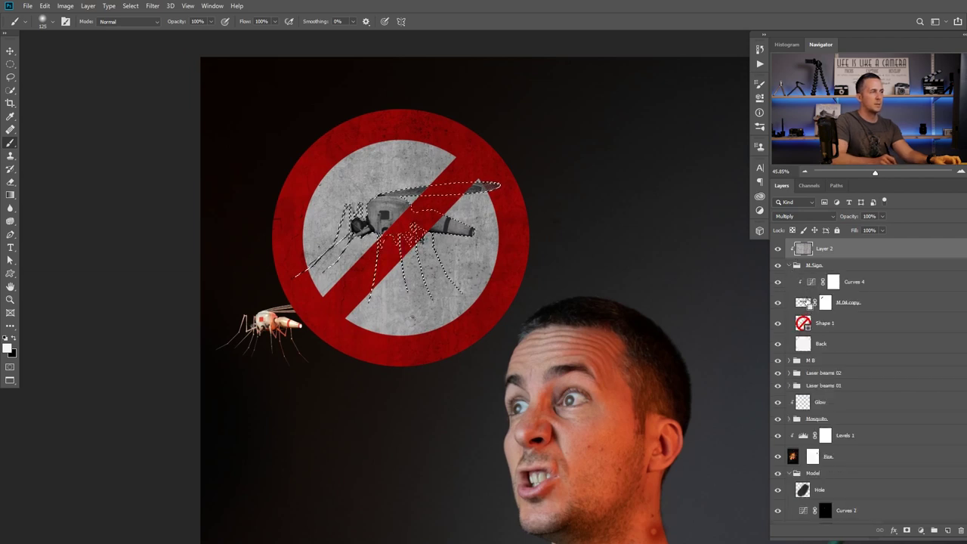
click(906, 529)
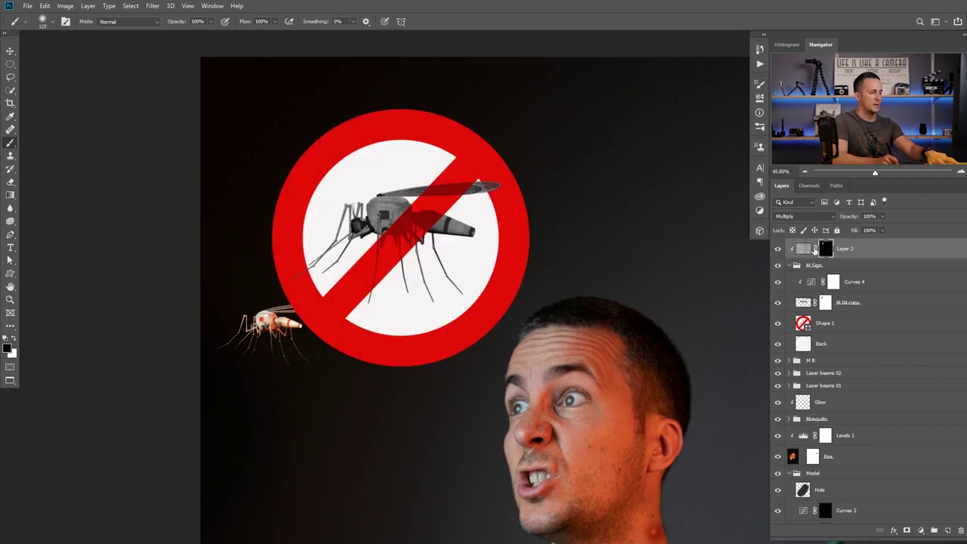
key(ctrl+i)
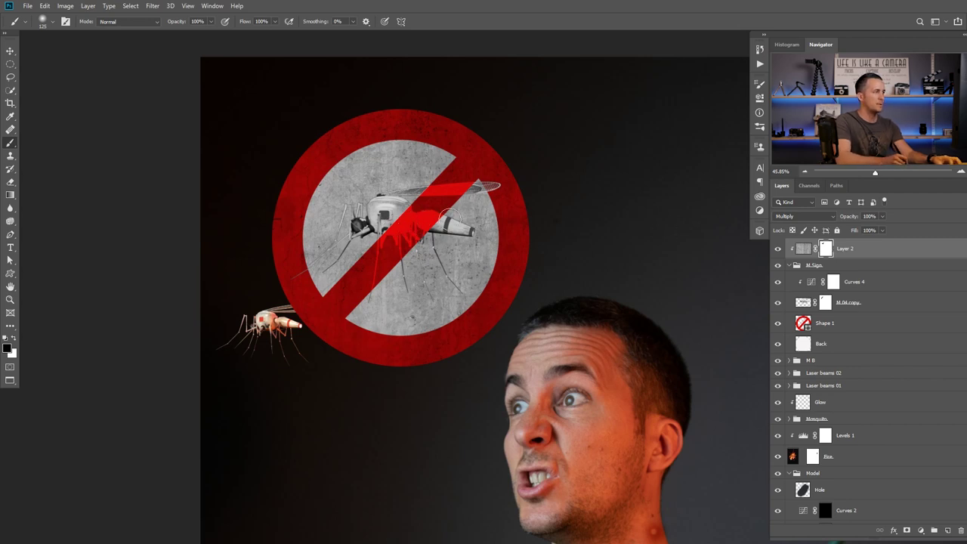
Paint white on Layer 2's mask to restore the texture over the red diagonal bar, and partially over the mosquito at 20% brush opacity.
key(x)
mouse_move(375, 263)
mouse_down()
mouse_move(470, 170)
mouse_move(456, 174)
mouse_up()
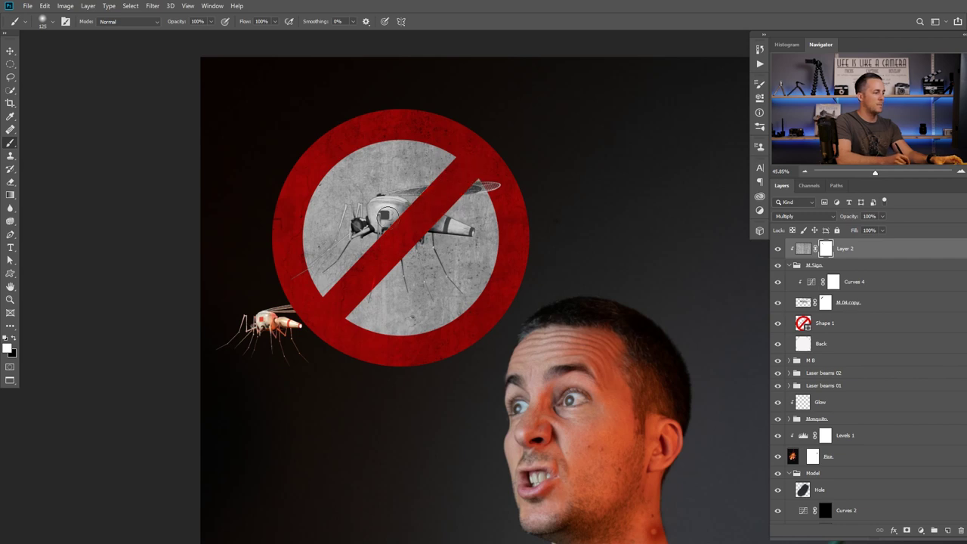
mouse_move(387, 219)
mouse_down()
mouse_move(339, 248)
mouse_move(333, 224)
mouse_move(375, 190)
mouse_move(428, 200)
mouse_up()
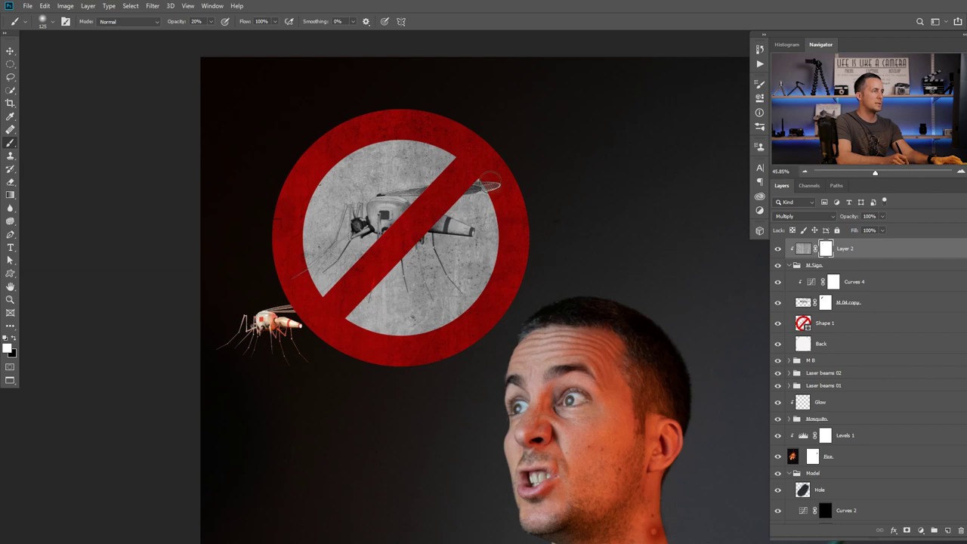
scroll(492, 258, down, 3)
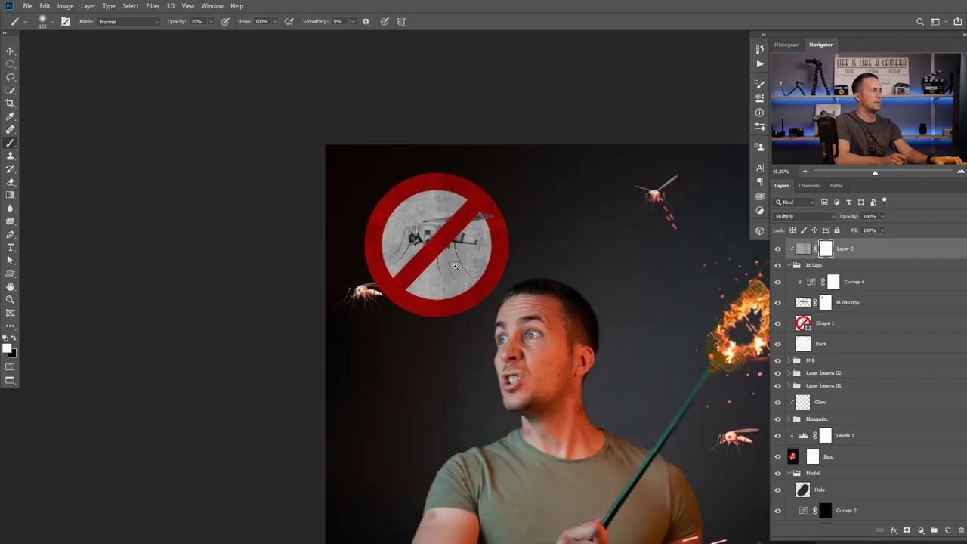
Copy the rusty metal texture from its open image, paste it above Layer 2, and clip it to the sign.
key(ctrl+Tab)
key(ctrl+Tab)
key(ctrl+a)
key(ctrl+Tab)
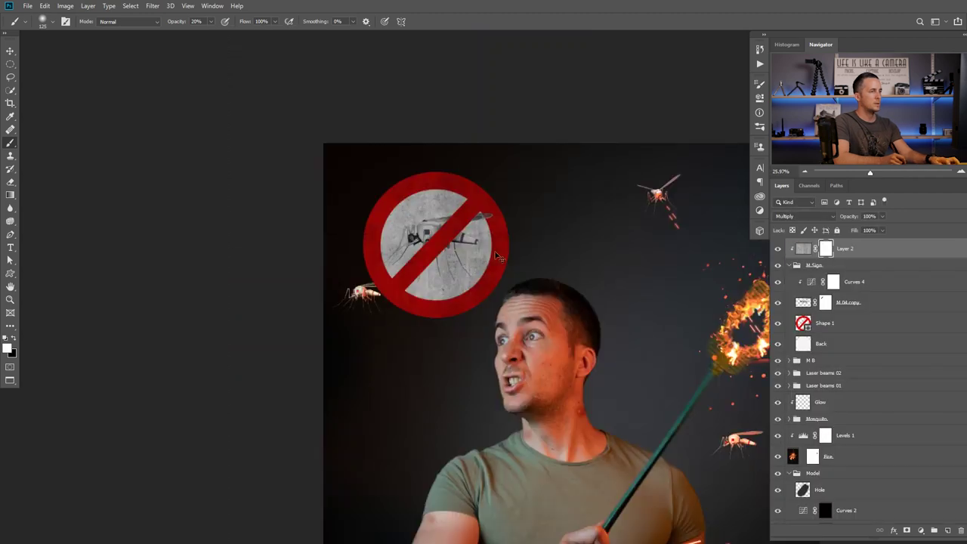
key(ctrl+v)
key(ctrl+alt+g)
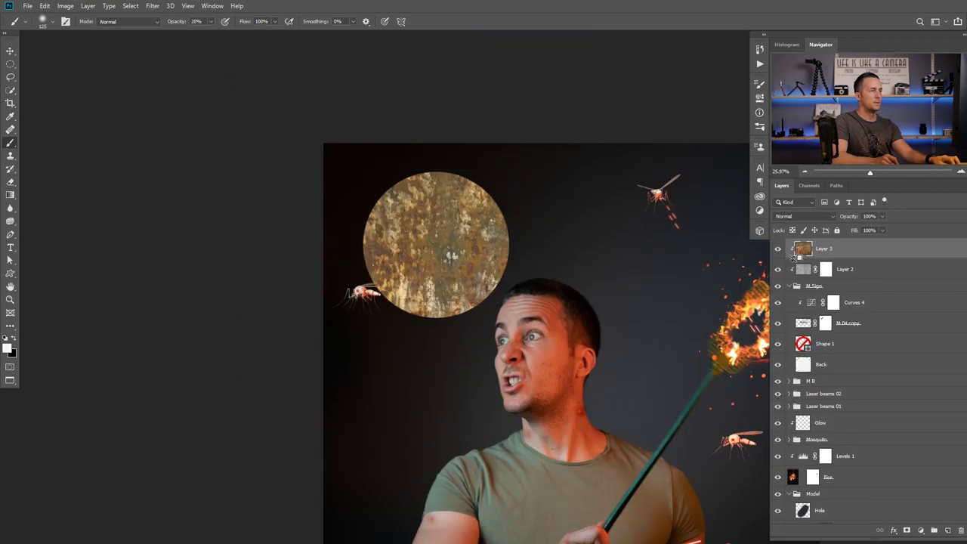
Scale the rust texture to about 39.30% and position it over the sign.
scroll(470, 254, down, 5)
key(ctrl+t)
drag(567, 183, 488, 240)
drag(439, 300, 365, 246)
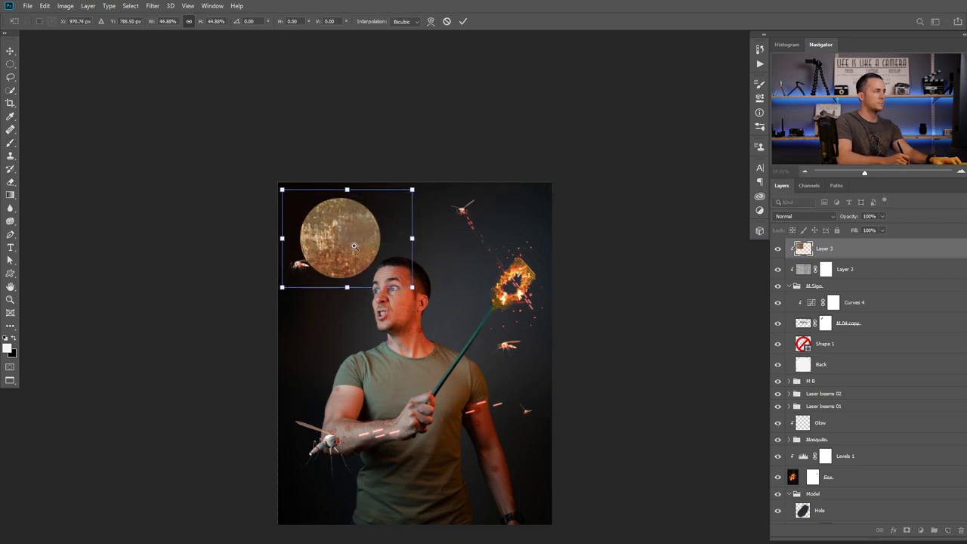
scroll(354, 246, up, 6)
drag(459, 234, 445, 234)
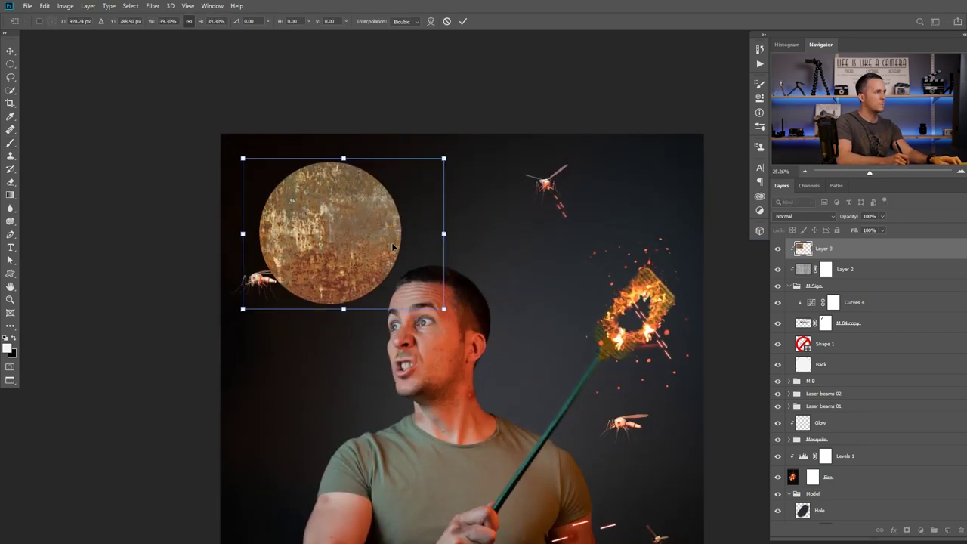
key(Return)
key(b)
scroll(388, 253, up, 3)
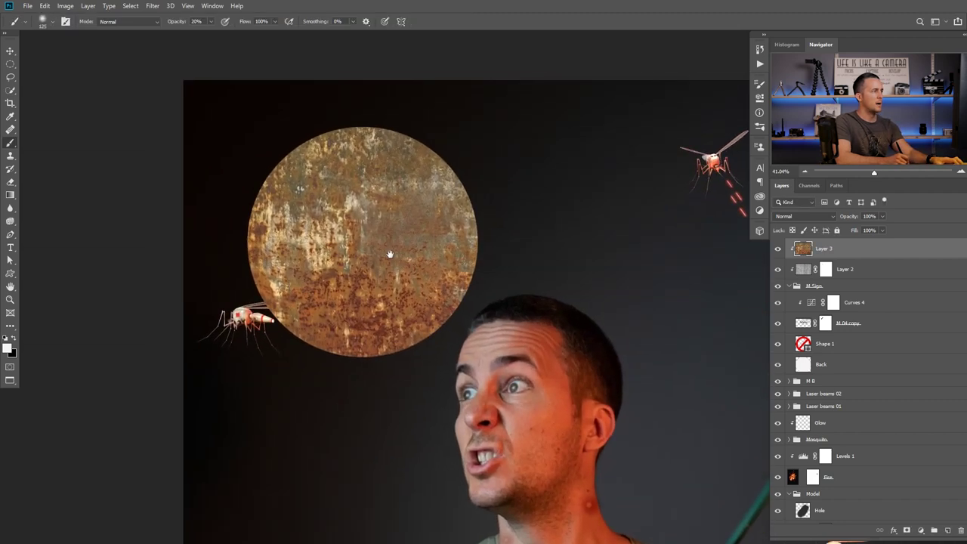
Set the rust texture layer's blend mode to Hard Light and hide it with a black layer mask.
click(805, 217)
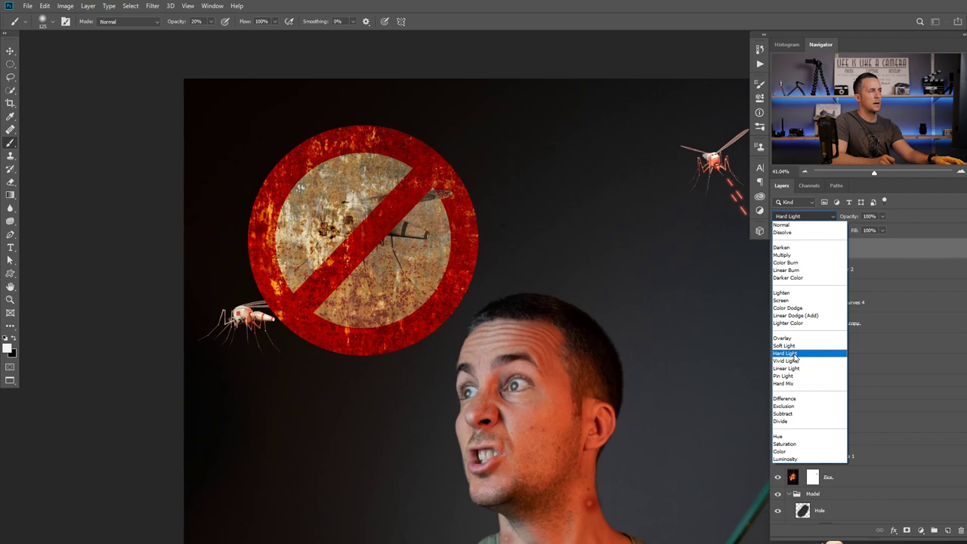
click(793, 355)
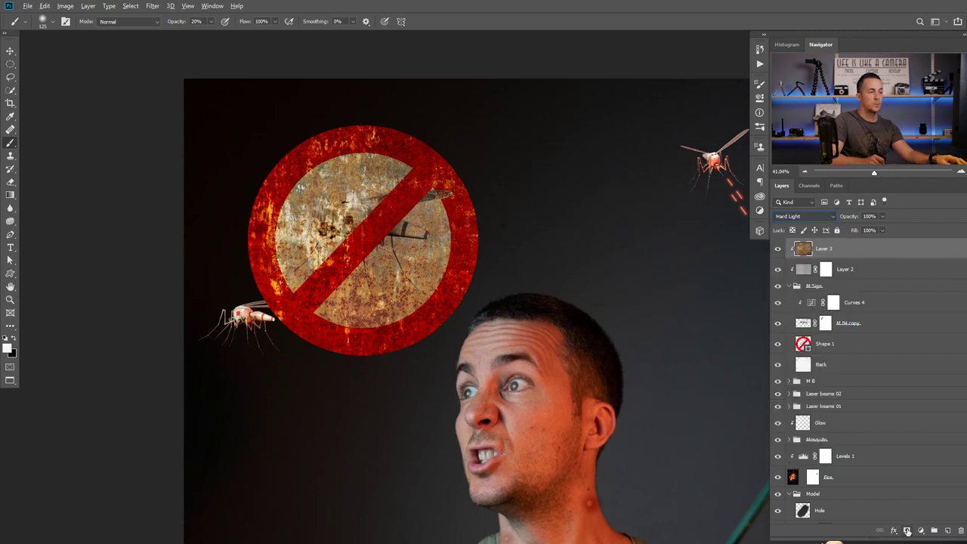
alt+click(906, 530)
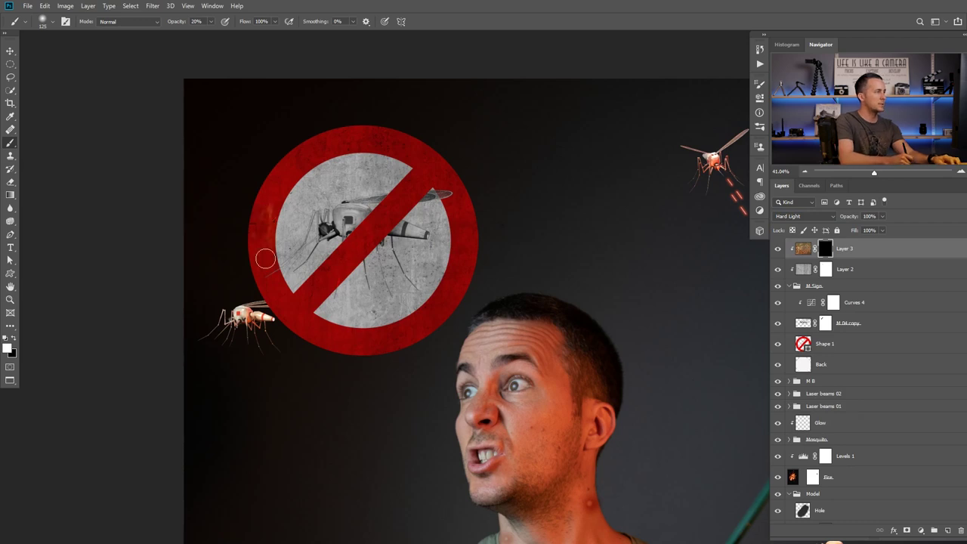
Paint white on Layer 3's mask at 20% opacity to reveal rust patches on the sign's red ring, touching up with black.
key(x)
key(x)
mouse_move(262, 221)
mouse_down()
mouse_move(262, 267)
mouse_move(269, 204)
mouse_move(253, 268)
mouse_move(259, 215)
mouse_move(334, 134)
mouse_move(332, 142)
mouse_move(360, 131)
mouse_move(399, 142)
mouse_move(466, 258)
mouse_move(418, 326)
mouse_move(435, 320)
mouse_move(409, 338)
mouse_move(335, 353)
mouse_move(302, 324)
mouse_move(364, 244)
mouse_move(331, 281)
mouse_move(346, 253)
mouse_up()
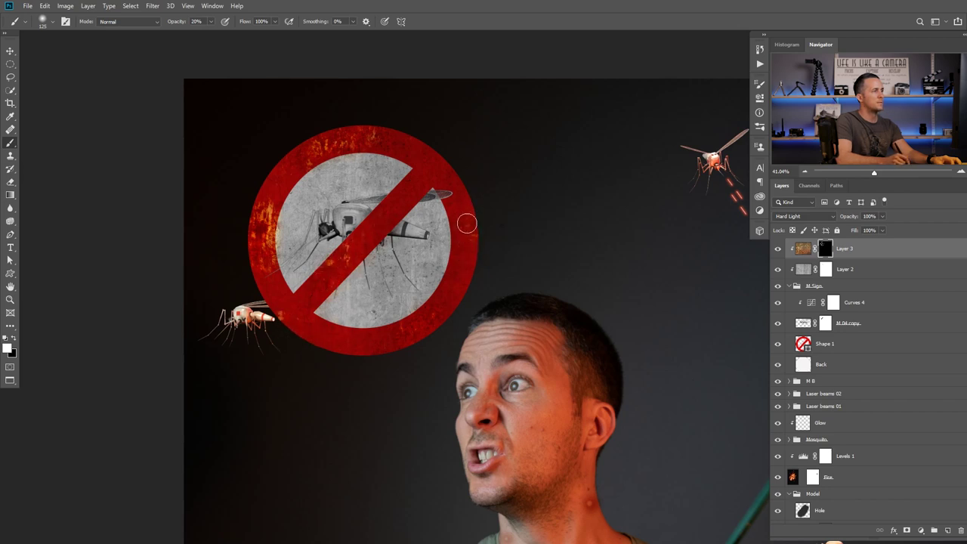
mouse_move(259, 215)
mouse_down()
mouse_move(244, 250)
mouse_move(260, 242)
mouse_up()
key(x)
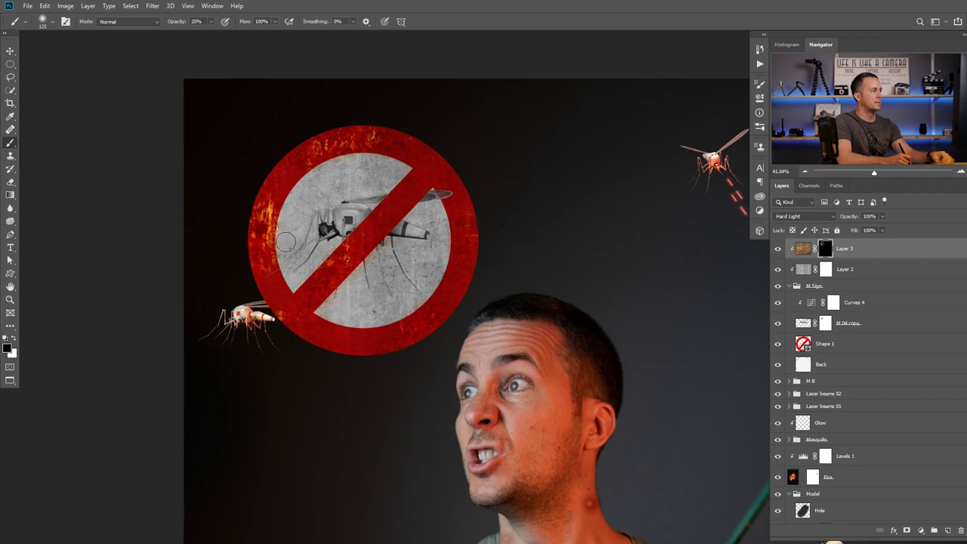
mouse_move(420, 264)
mouse_down()
mouse_move(382, 296)
mouse_move(434, 290)
mouse_move(446, 280)
mouse_move(430, 263)
mouse_up()
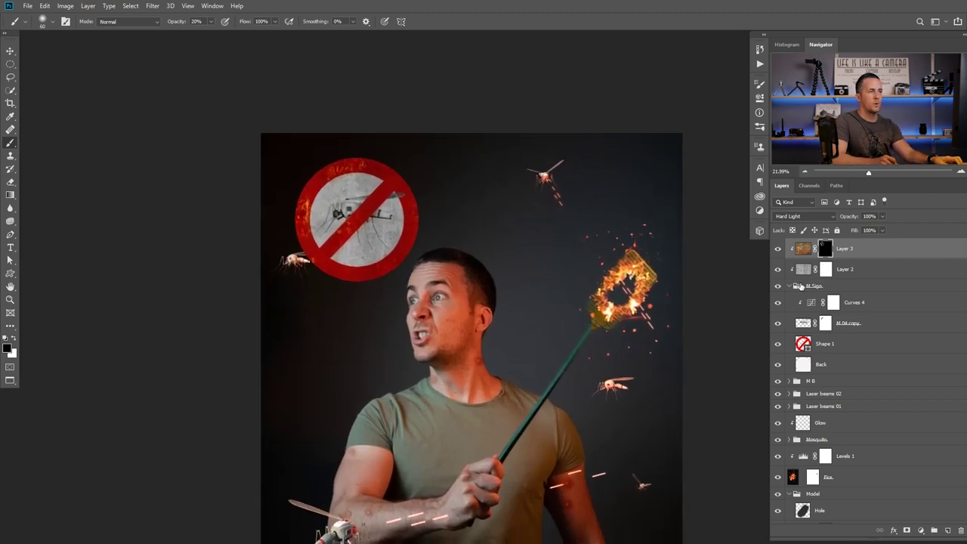
Group Layer 3, Layer 2 and the M Sign group together and name the new group "No Mosquito Sign".
shift+click(800, 285)
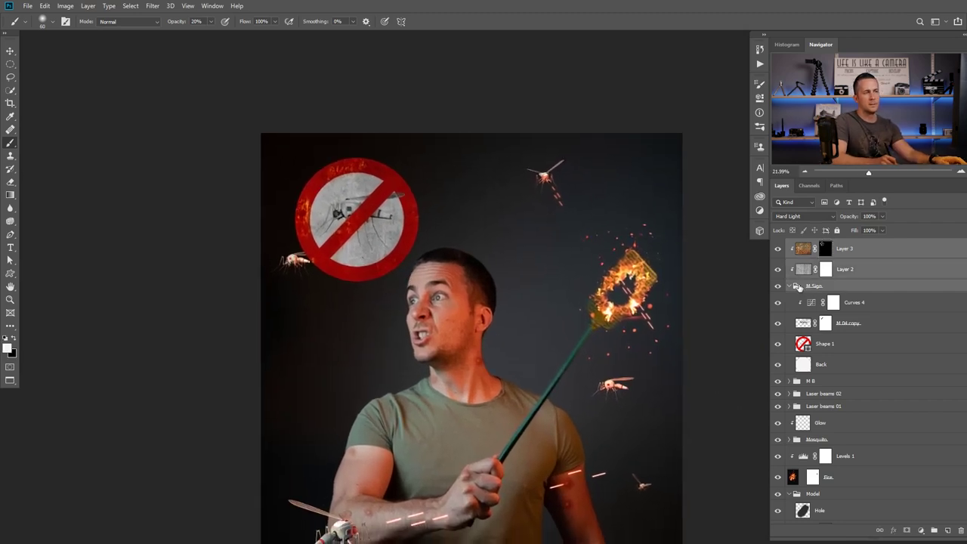
click(800, 286)
shift+click(806, 254)
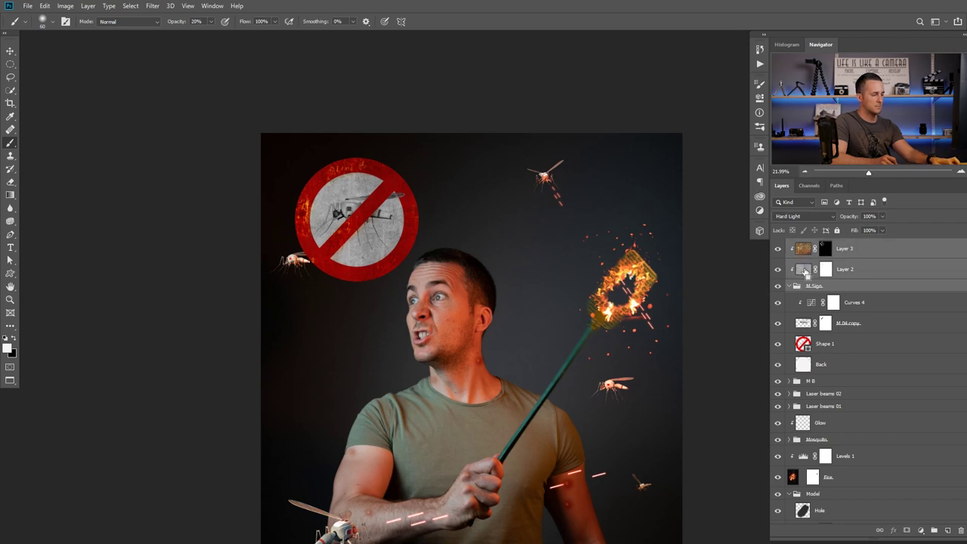
key(ctrl+g)
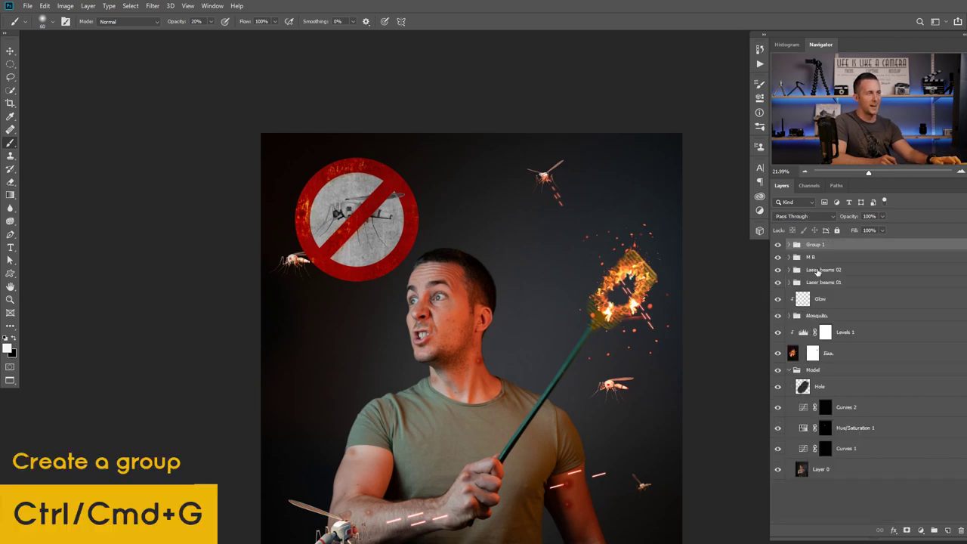
text(No M)
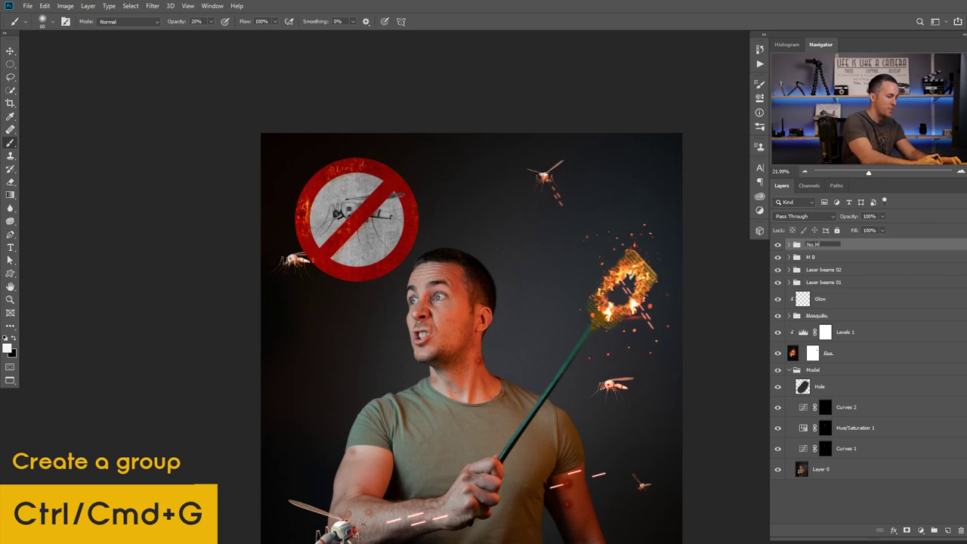
text(osquito)
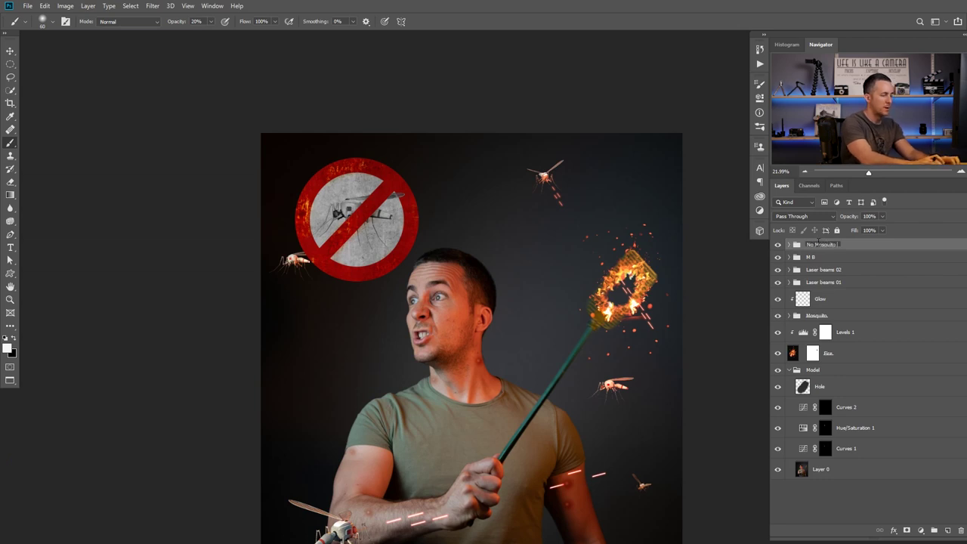
key(Return)
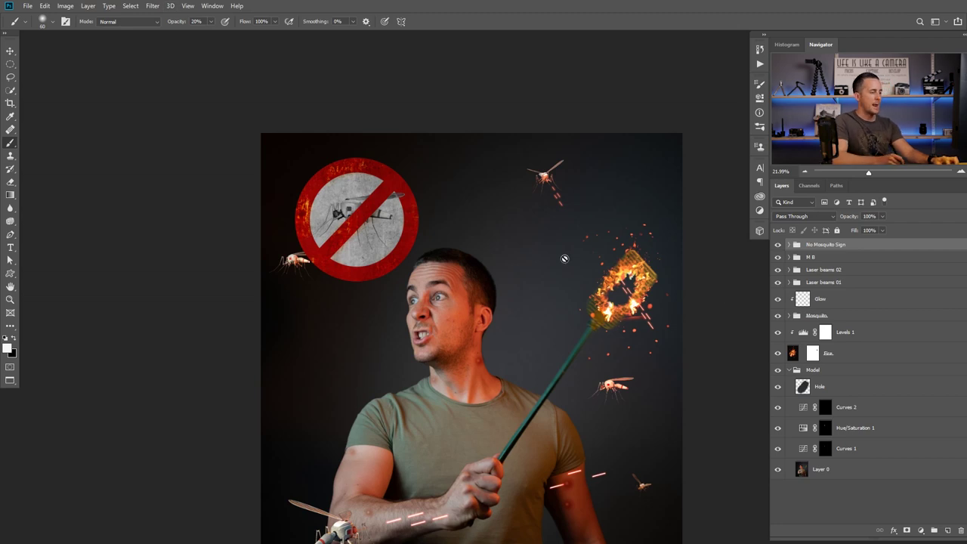
Enlarge the No Mosquito Sign group to about 113.70% and position it so the sign overlaps the man's head.
key(v)
drag(392, 260, 417, 272)
key(ctrl+t)
drag(288, 166, 262, 148)
drag(399, 225, 410, 232)
key(Return)
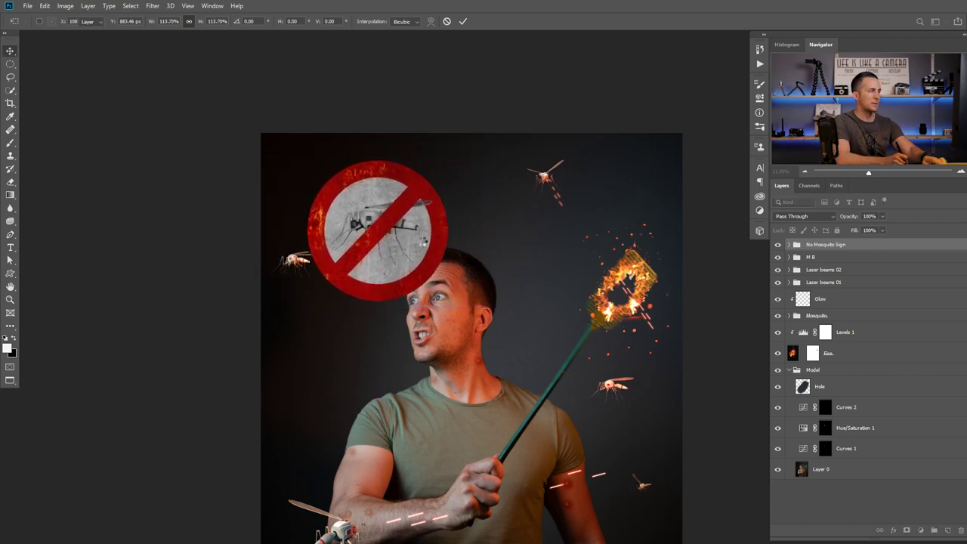
drag(465, 312, 448, 311)
scroll(447, 310, down, 2)
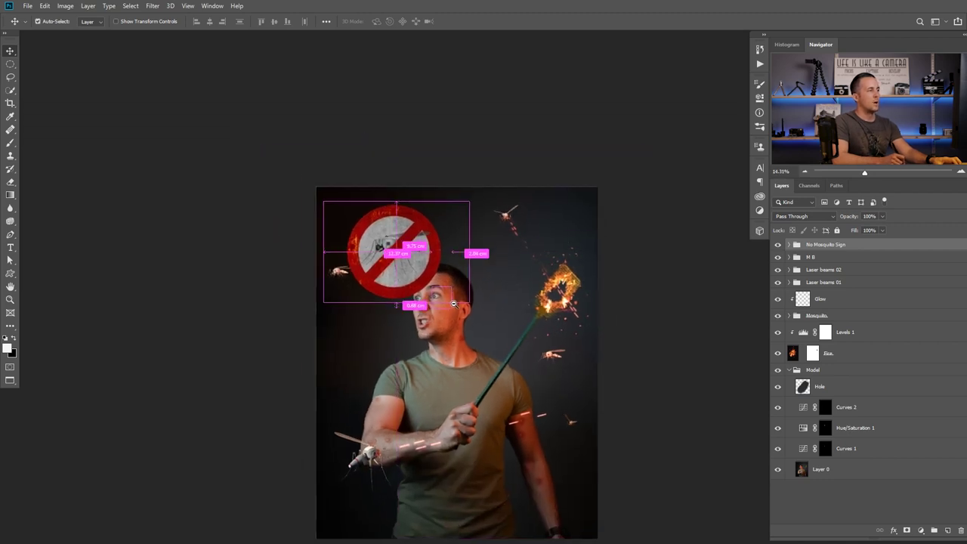
Hide the No Mosquito Sign group and rename Layer 0 as "Me".
click(777, 244)
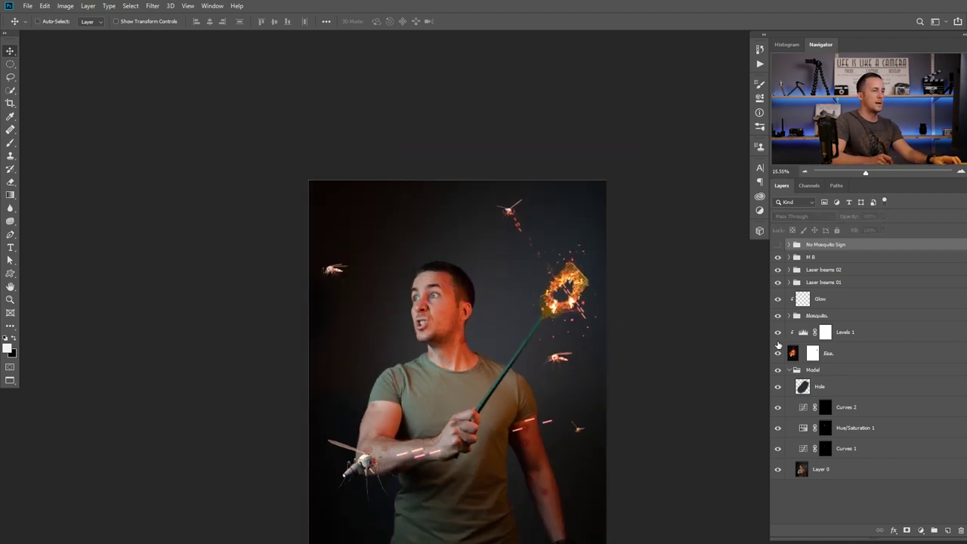
click(804, 470)
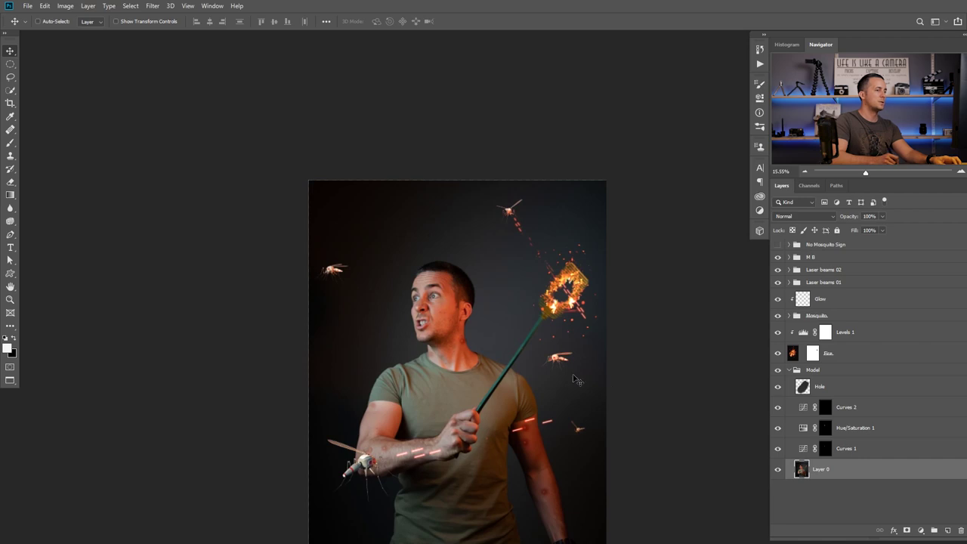
double_click(822, 469)
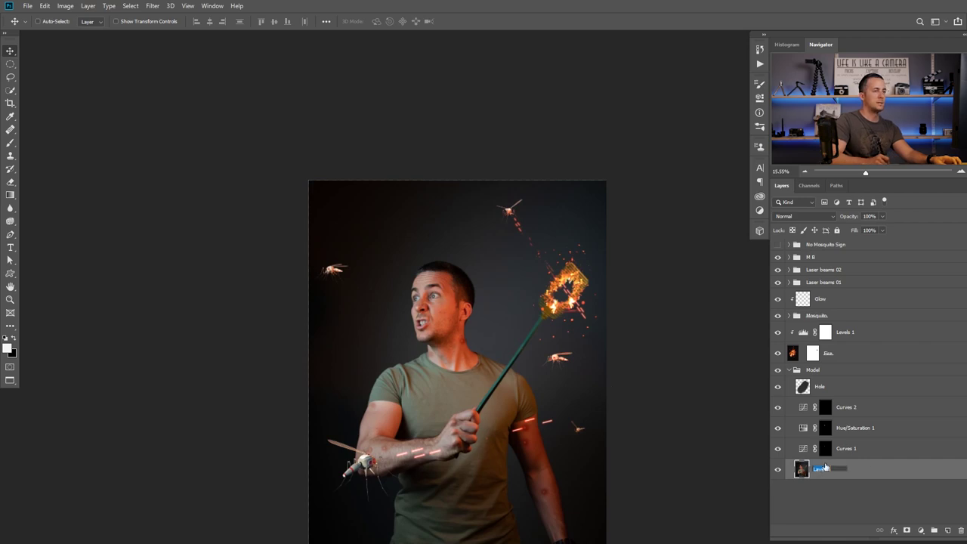
text(Me)
key(Return)
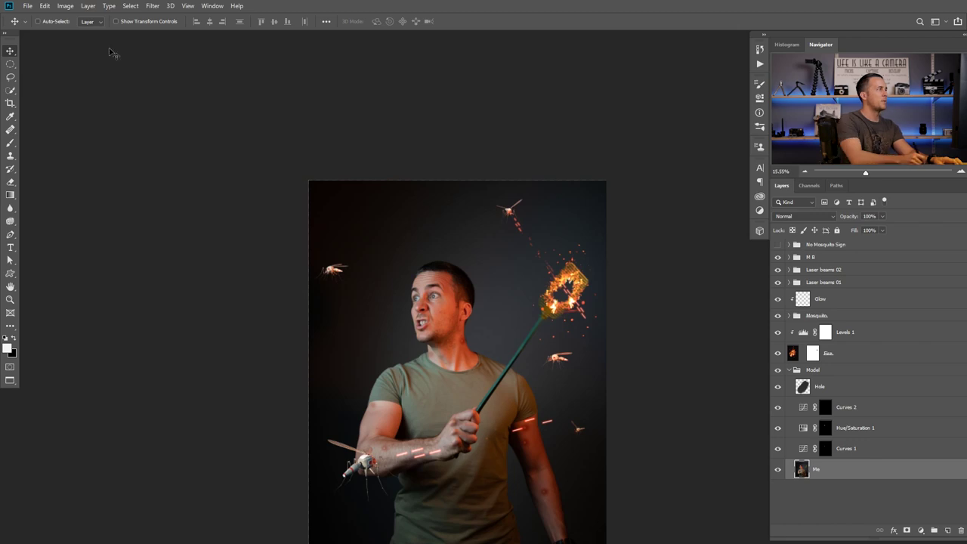
Select the man on the Me layer with Select Subject.
click(14, 89)
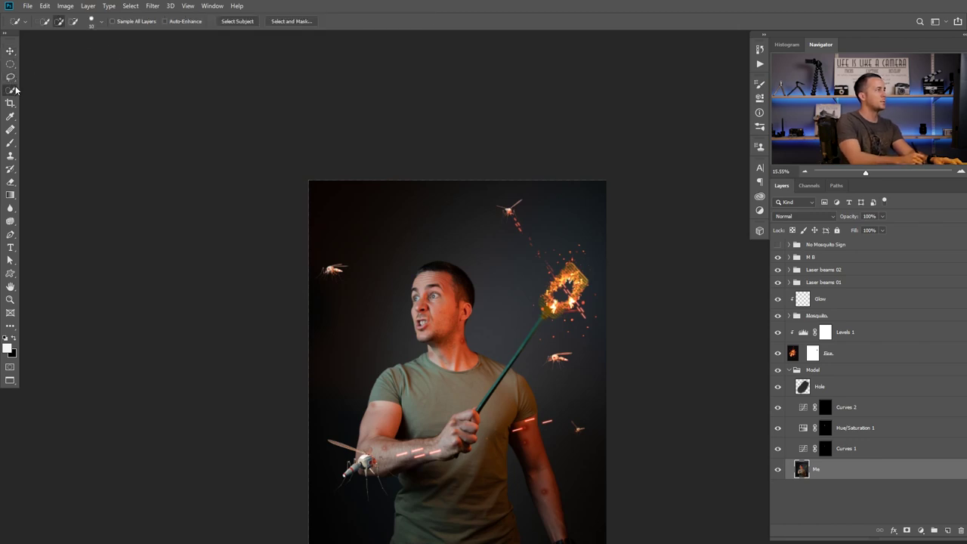
click(239, 23)
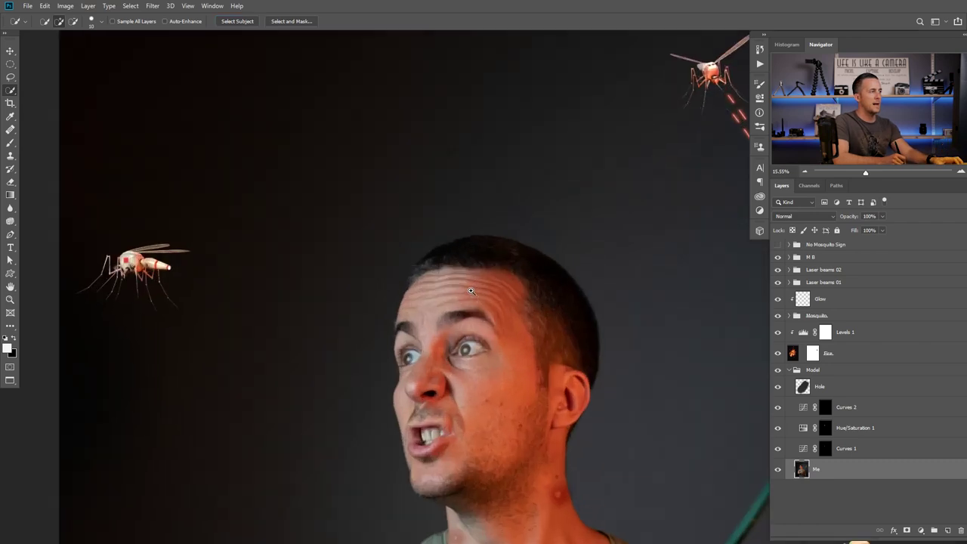
drag(471, 291, 483, 291)
drag(425, 317, 468, 280)
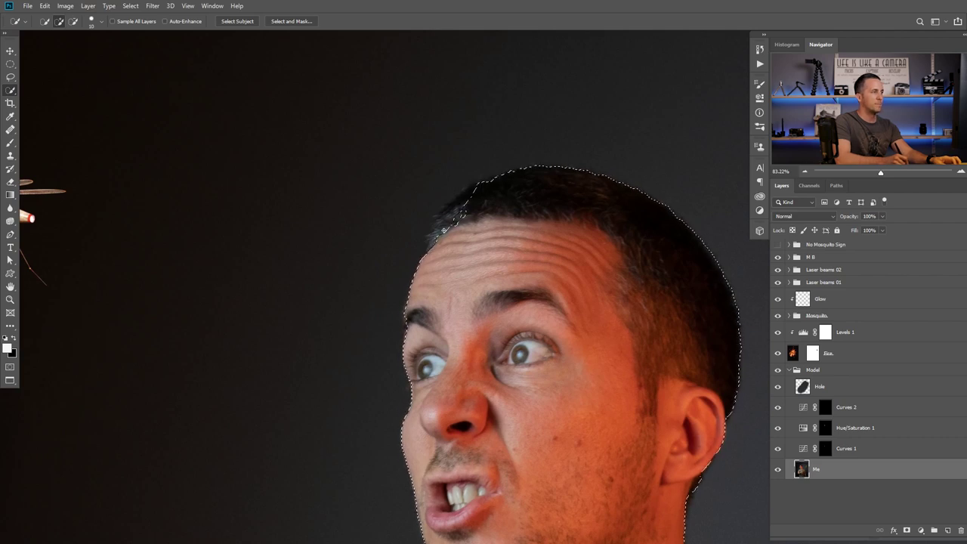
Add the missed hair at the front hairline to the selection with the Quick Selection tool at size 20, checking the face outline.
key(bracketright)
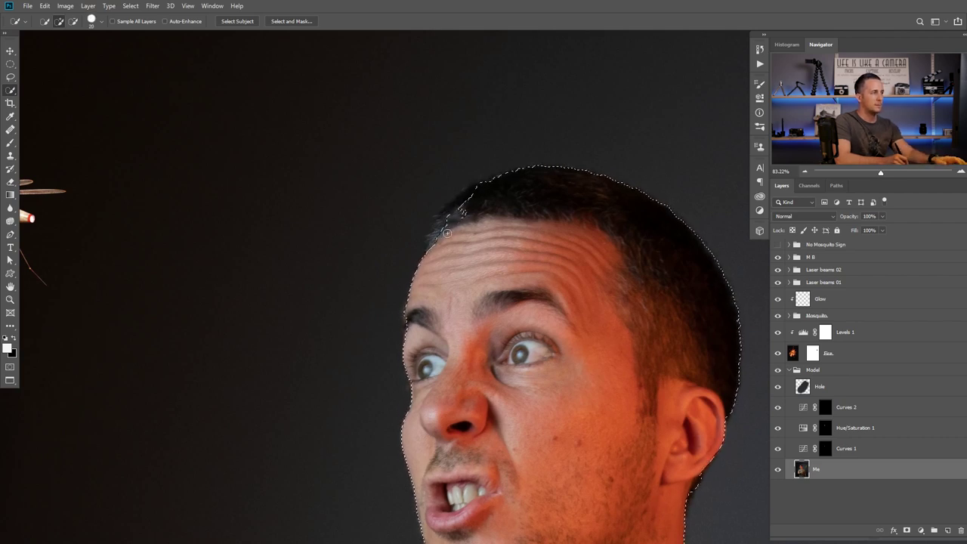
drag(458, 205, 438, 232)
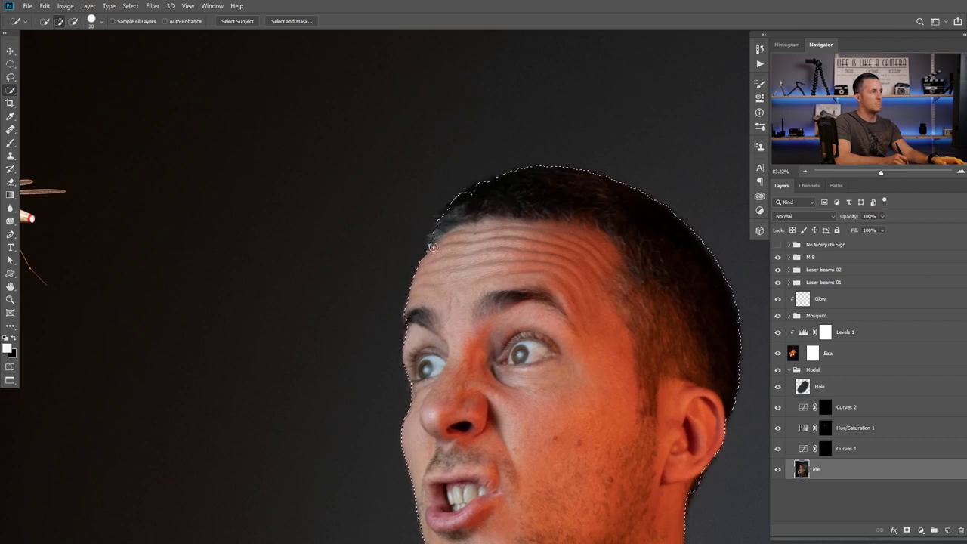
drag(442, 219, 439, 229)
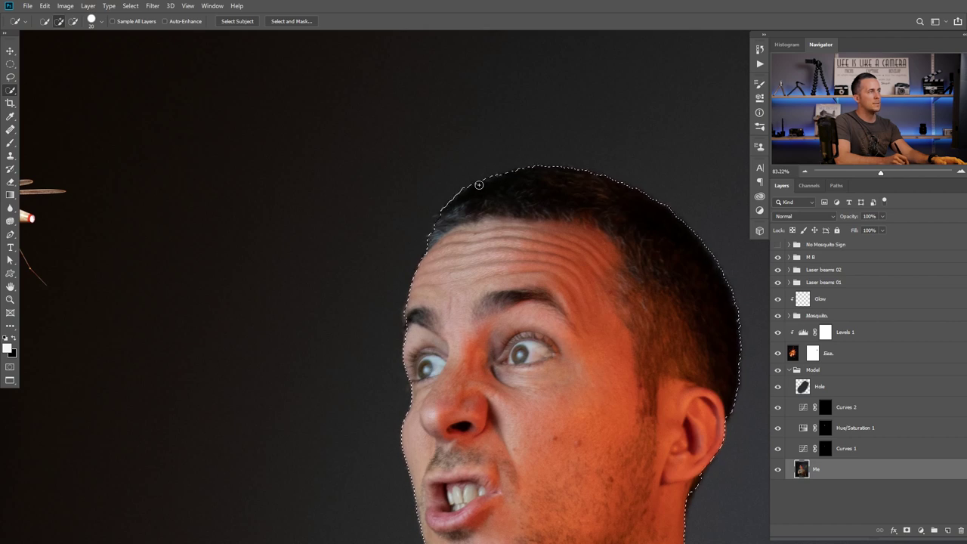
drag(429, 302, 435, 230)
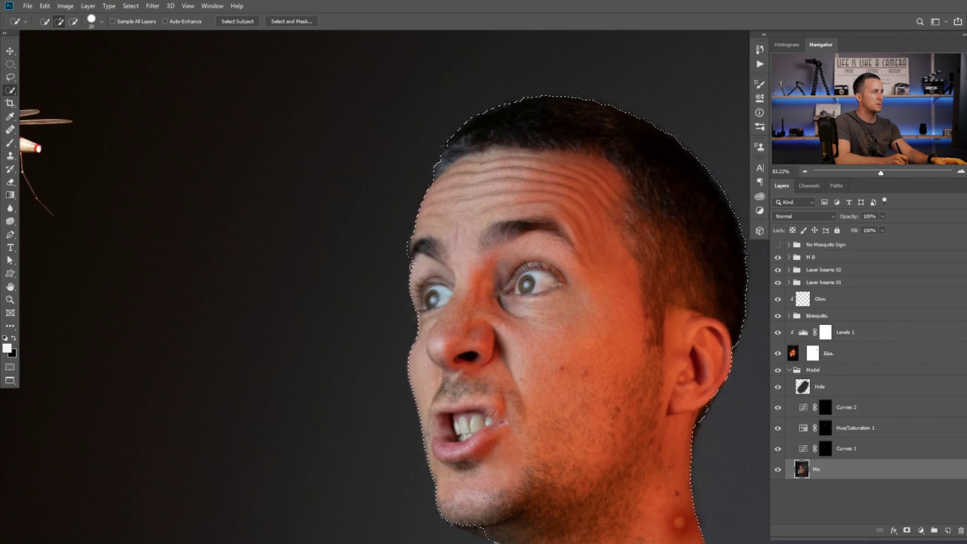
drag(420, 317, 418, 242)
drag(494, 481, 453, 340)
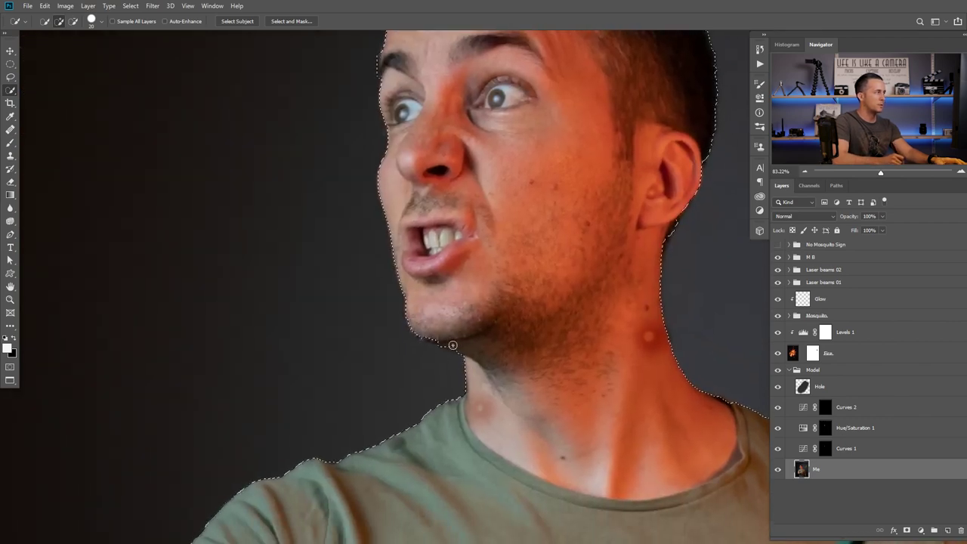
scroll(461, 325, up, 5)
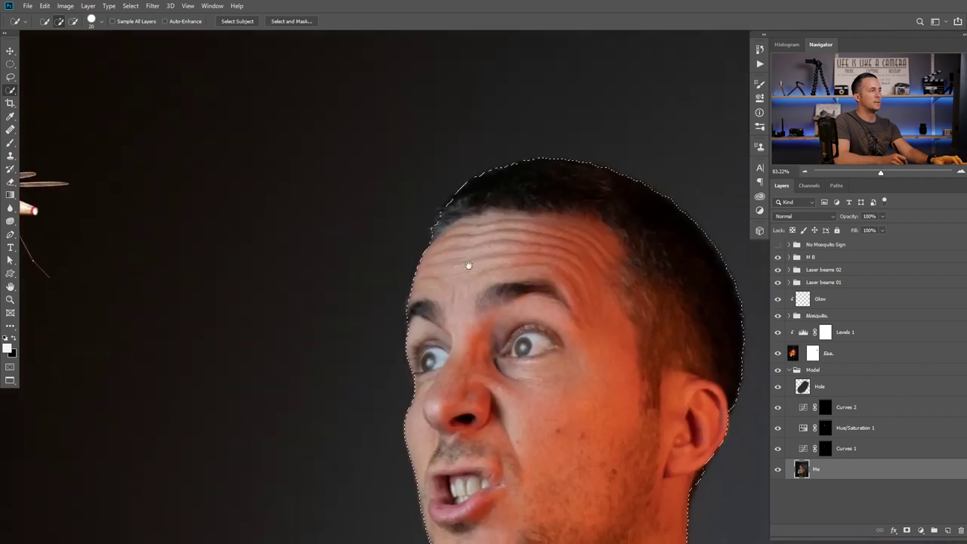
scroll(442, 211, up, 3)
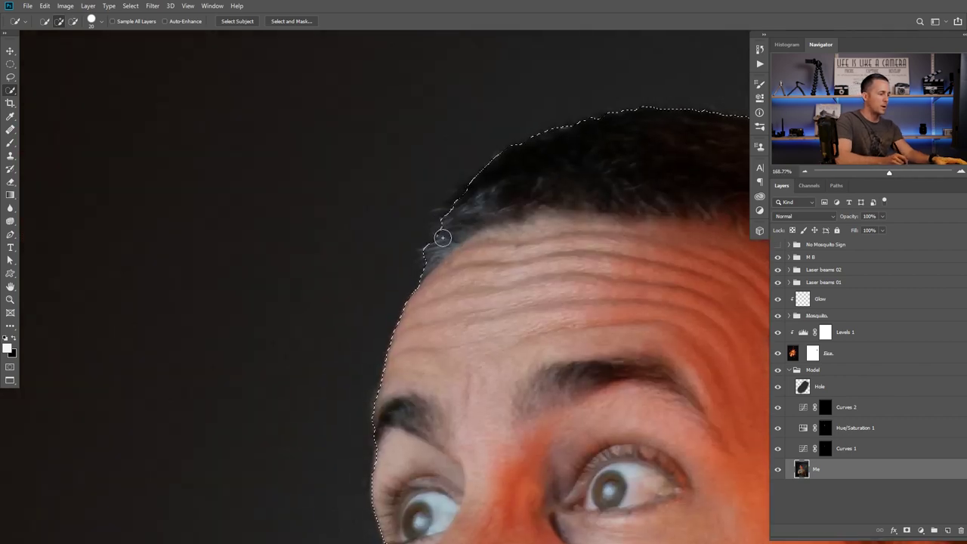
Refine the selection in Quick Mask mode by painting white along the front hair edge with a small brush at 100% and 20% opacity.
key(q)
key(bracketleft)
key(bracketleft)
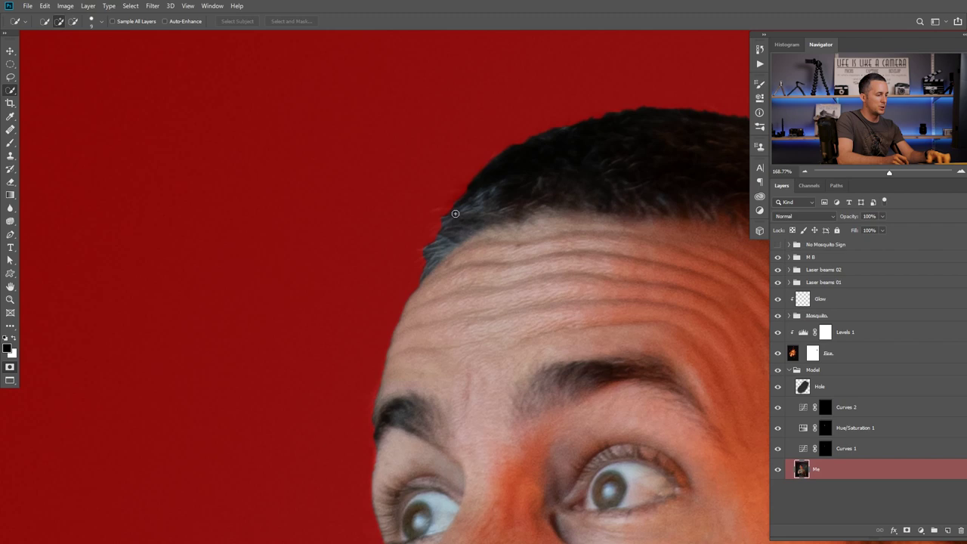
key(b)
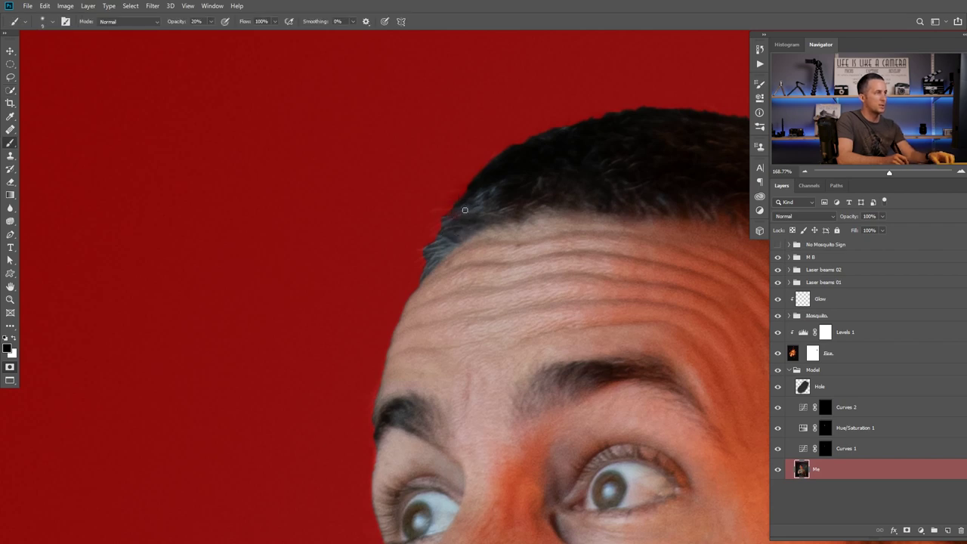
key(x)
key(0)
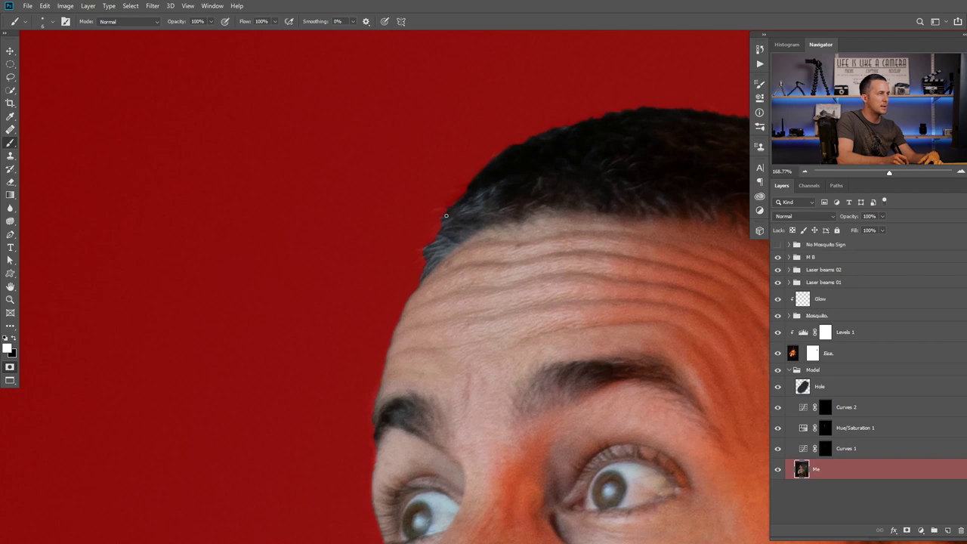
key(2)
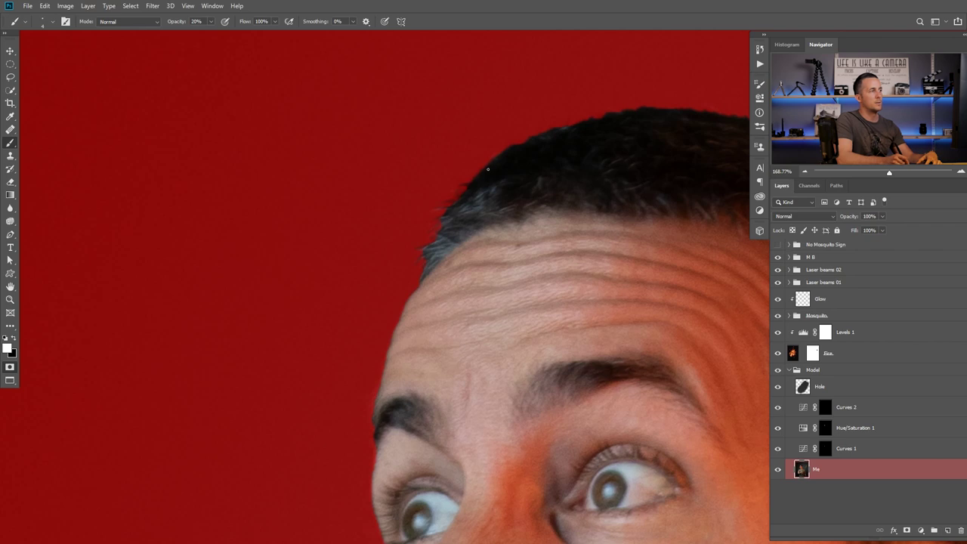
key(q)
Show the No Mosquito Sign group, mask it with the man's selection, and invert the mask to put the sign behind him.
mouse_move(455, 251)
mouse_down()
mouse_move(438, 263)
mouse_move(470, 246)
mouse_move(444, 249)
mouse_up()
click(819, 246)
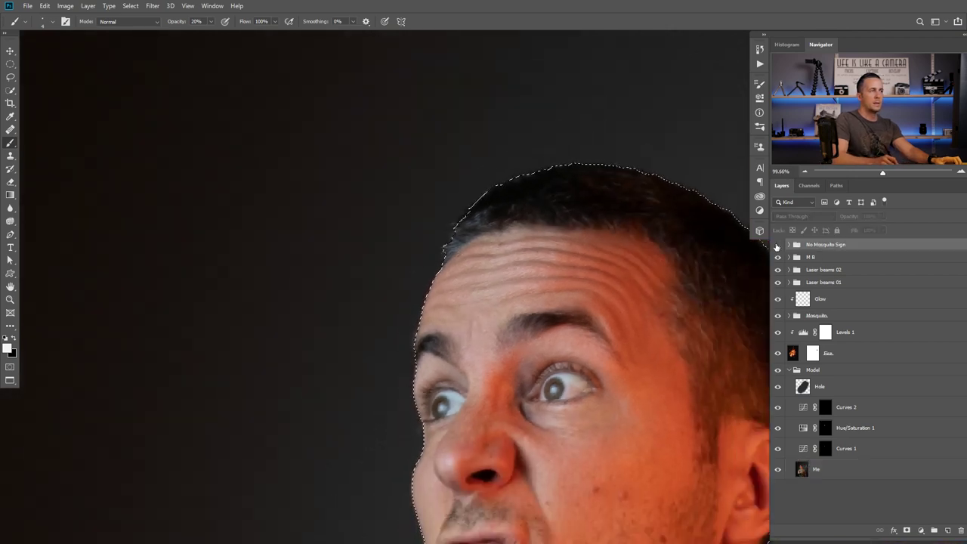
click(777, 245)
click(906, 530)
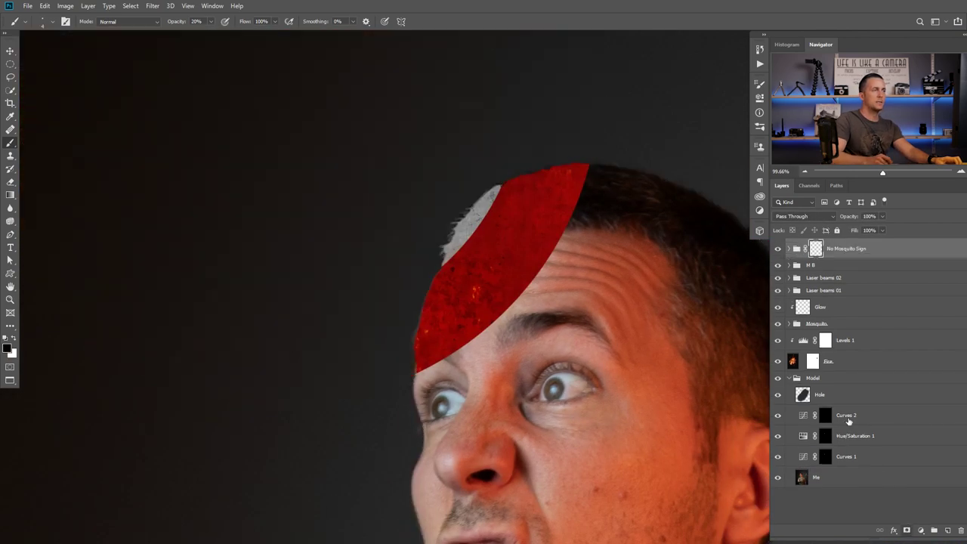
drag(594, 300, 487, 303)
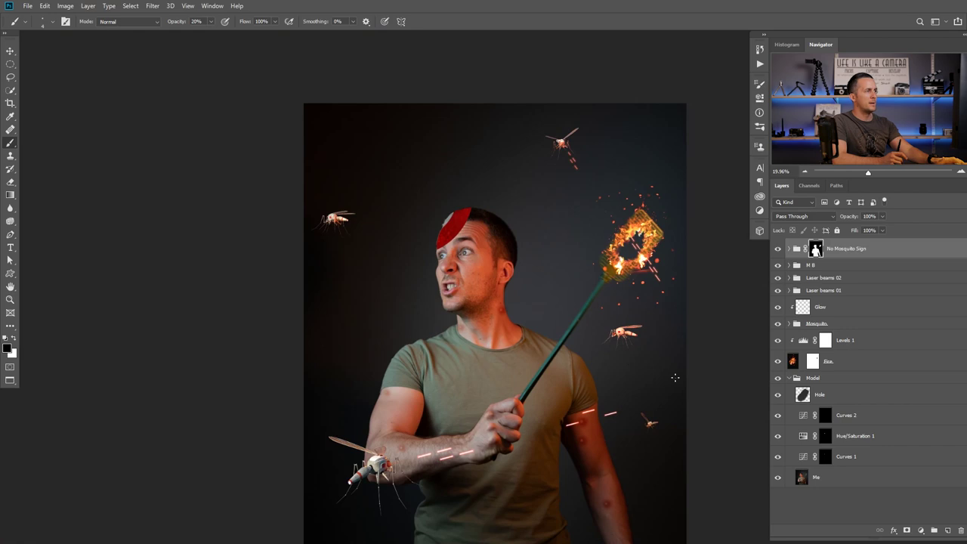
drag(421, 329, 398, 286)
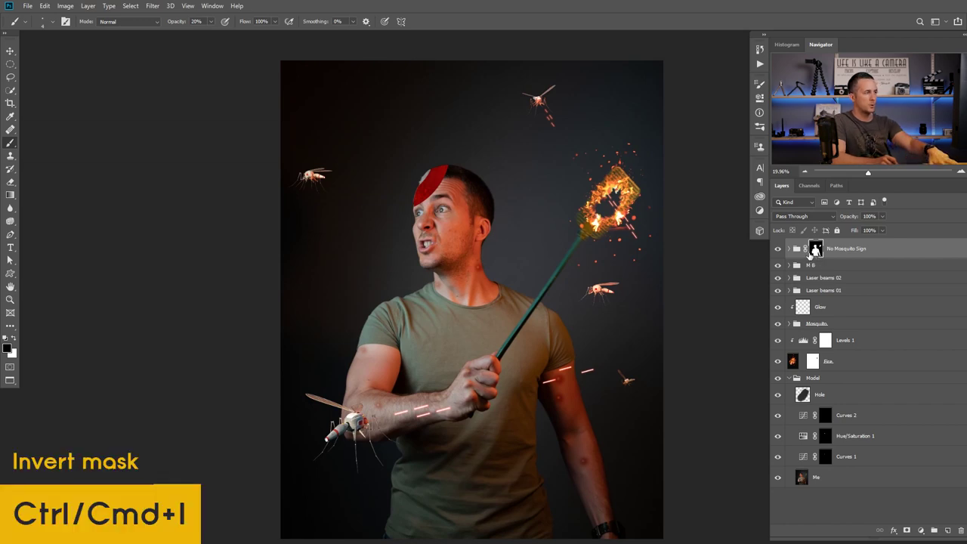
key(ctrl+i)
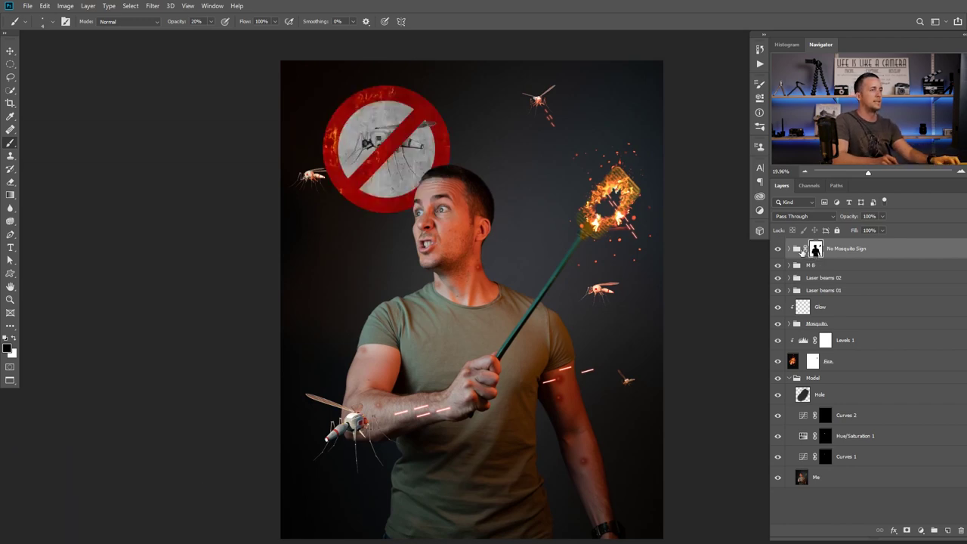
Unlink the No Mosquito Sign group from its mask, then slightly enlarge and reposition the sign behind the man's head.
key(x)
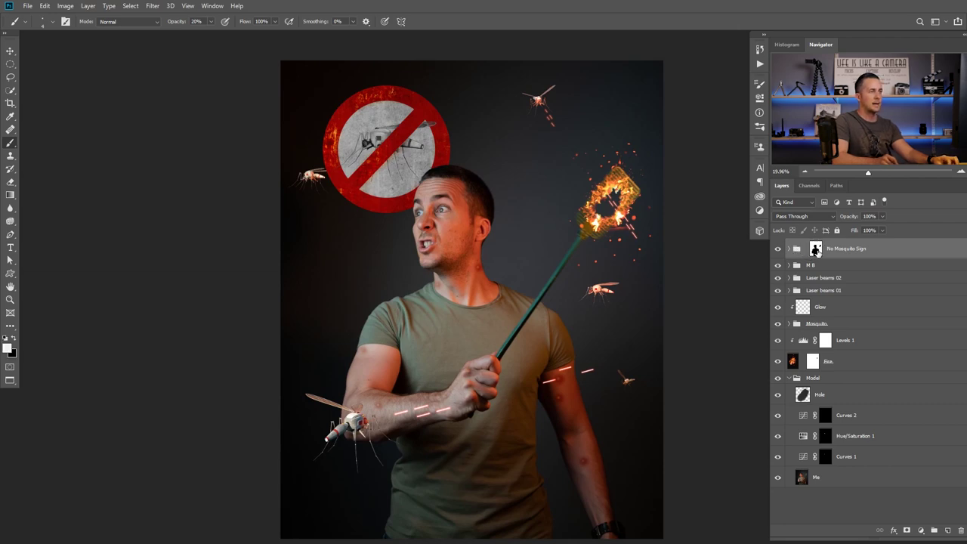
click(789, 249)
key(v)
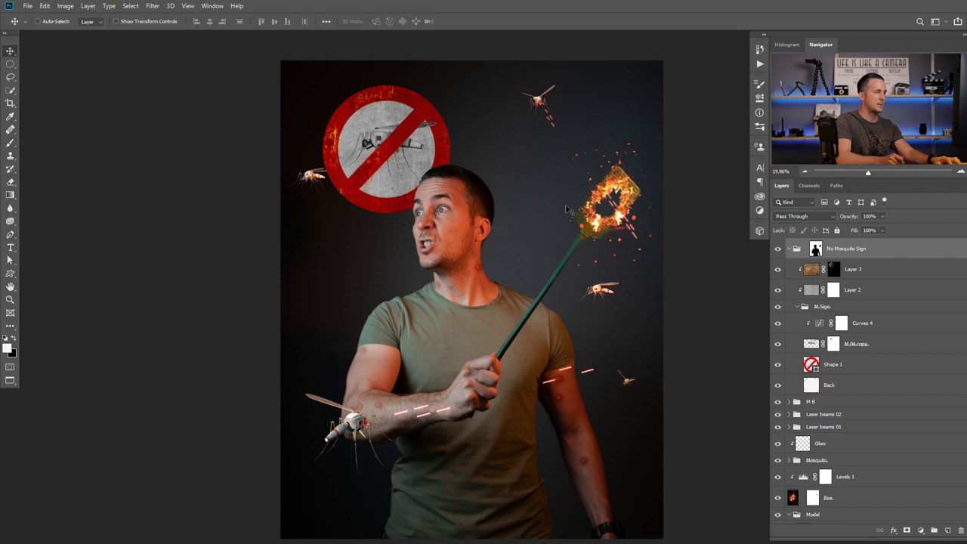
mouse_move(389, 191)
mouse_down()
mouse_move(397, 204)
mouse_move(385, 186)
mouse_move(401, 188)
mouse_move(388, 174)
mouse_up()
key(ctrl+t)
drag(489, 211, 497, 219)
key(Return)
drag(411, 192, 404, 191)
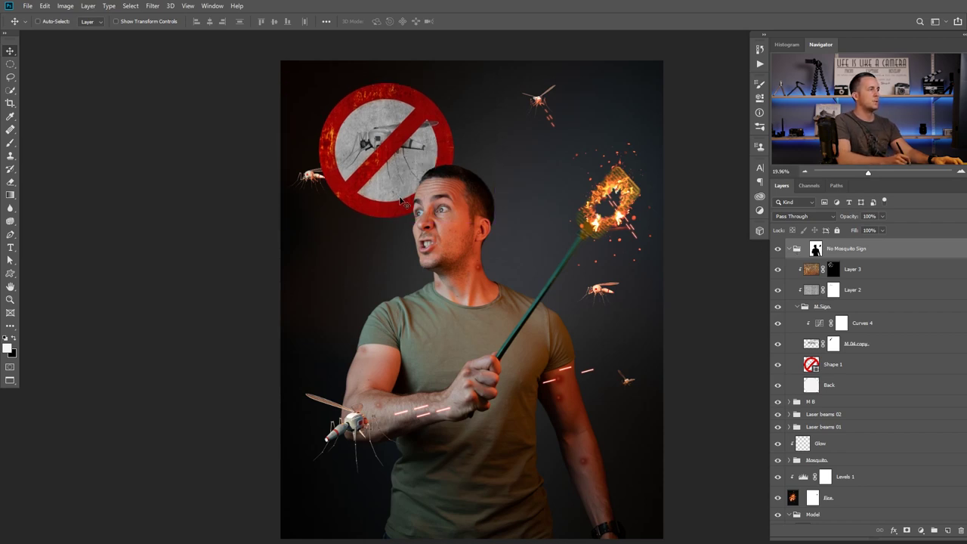
Convert the No Mosquito Sign group to a smart object.
right_click(883, 247)
click(831, 263)
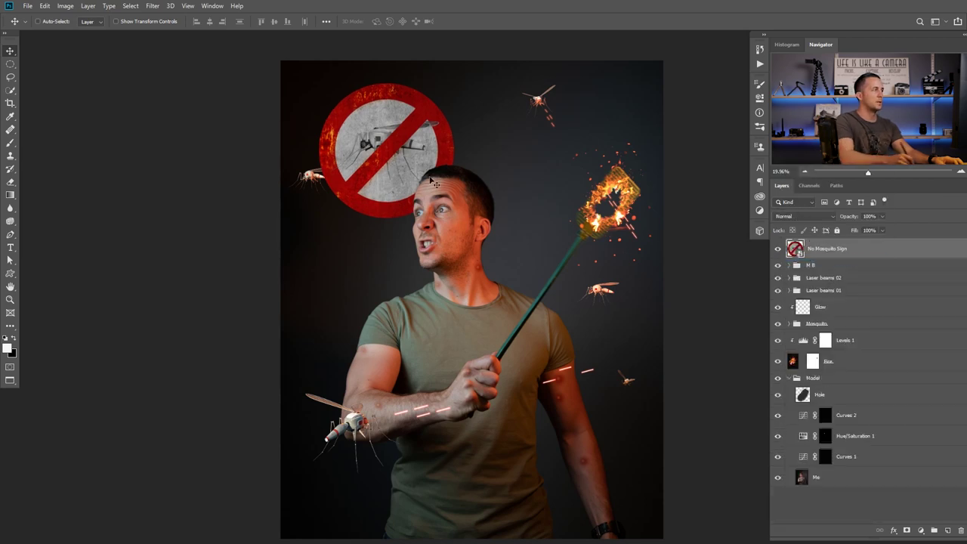
Apply a 9.8-pixel Gaussian Blur to the No Mosquito Sign smart object and lower the layer's opacity to 63%.
click(153, 7)
mouse_move(211, 121)
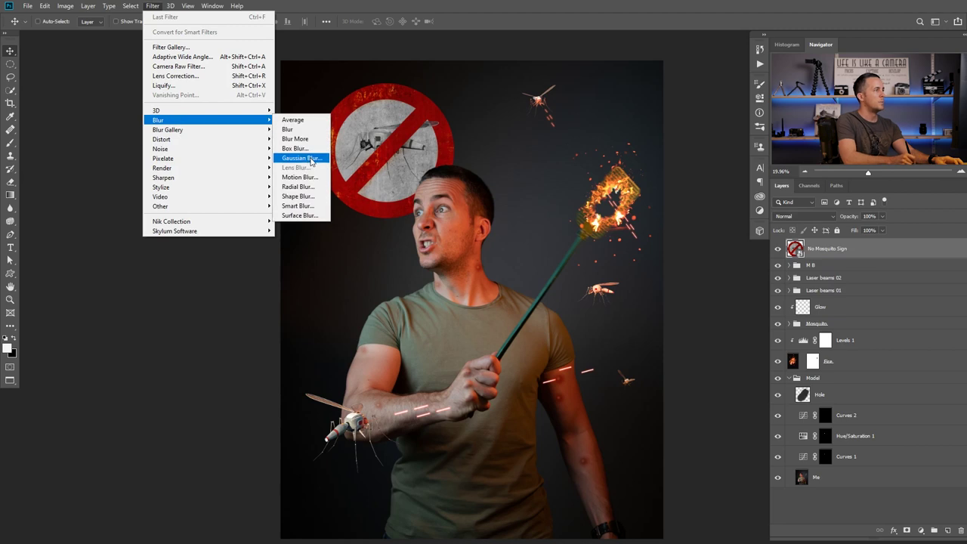
click(306, 157)
drag(453, 168, 586, 182)
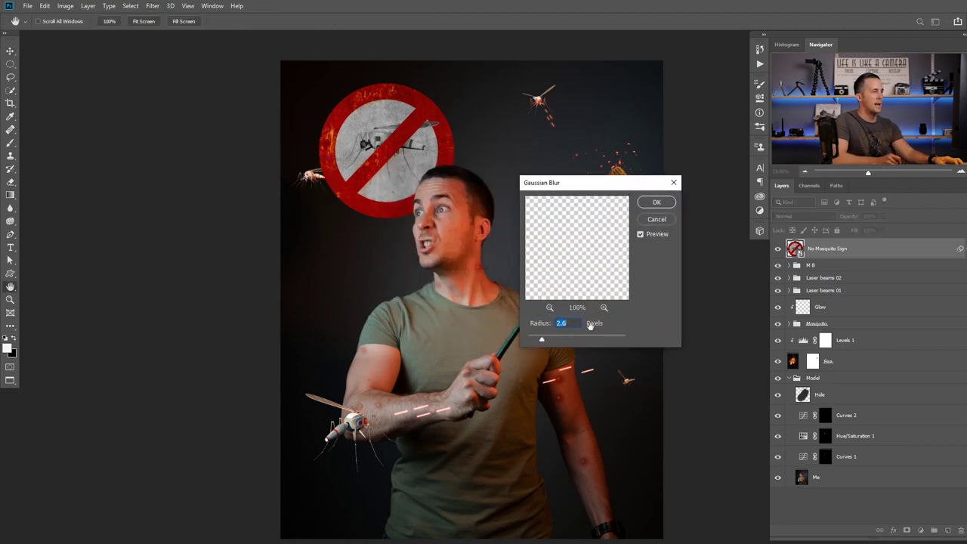
drag(543, 340, 551, 342)
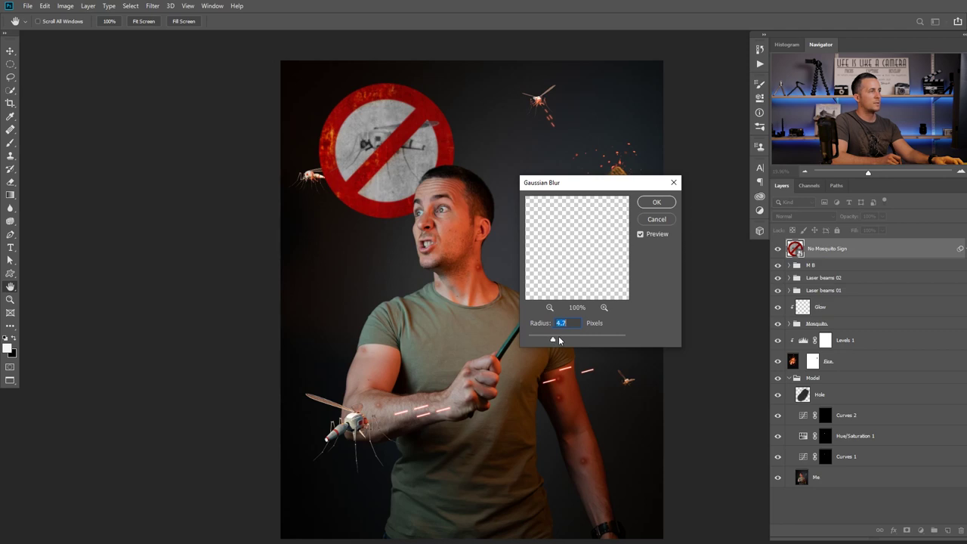
mouse_move(558, 341)
mouse_down()
mouse_move(561, 330)
mouse_move(568, 341)
mouse_up()
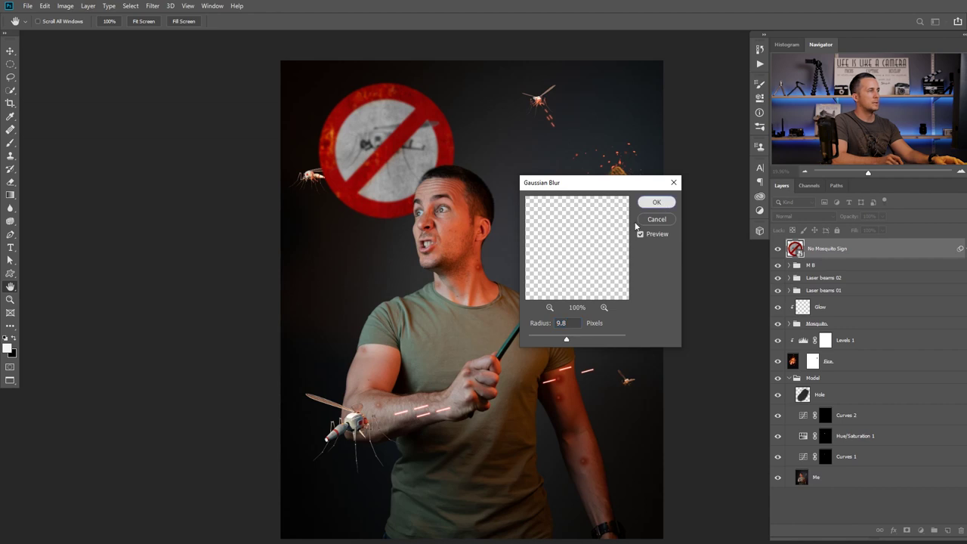
click(656, 202)
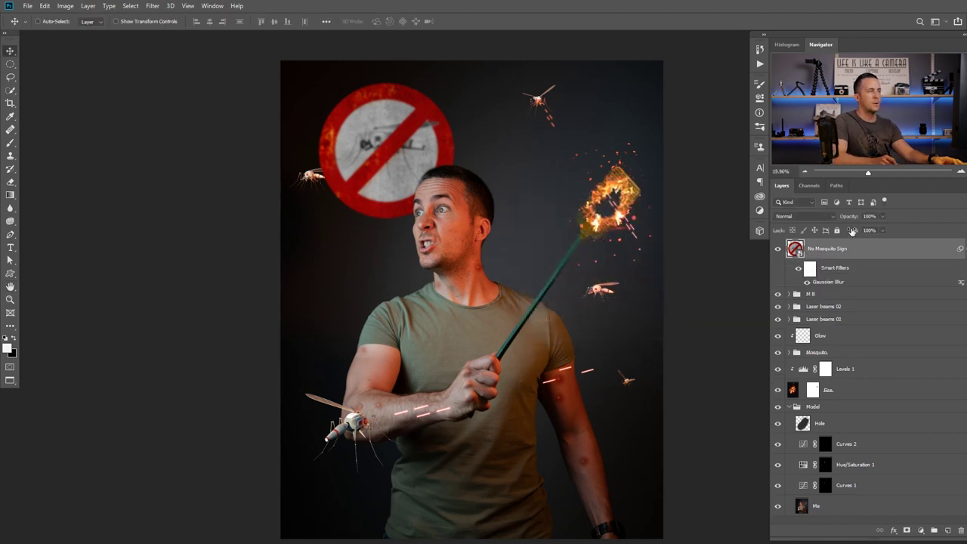
drag(851, 217, 834, 218)
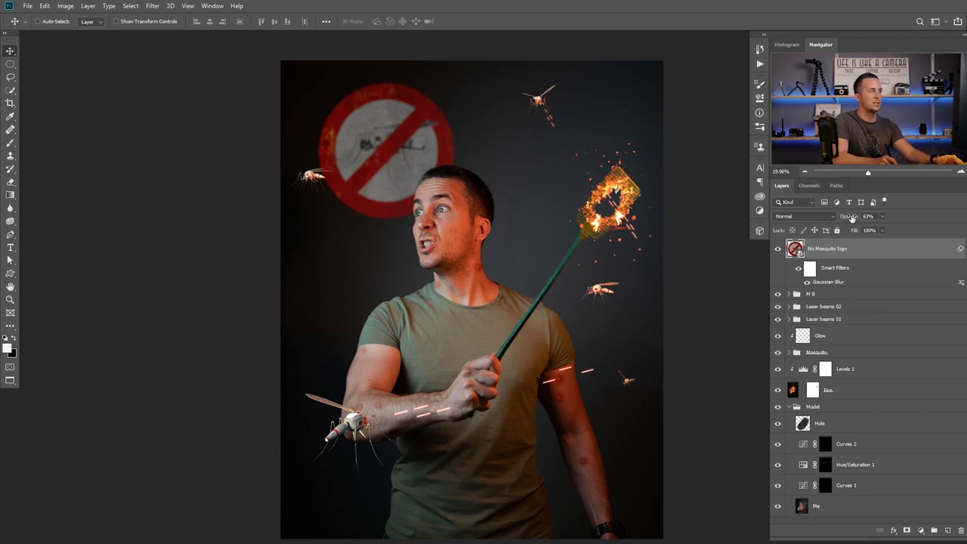
Add a Curves adjustment clipped to the sign, darken the midtones from input 153 to output 93, and invert its mask.
click(925, 531)
click(928, 400)
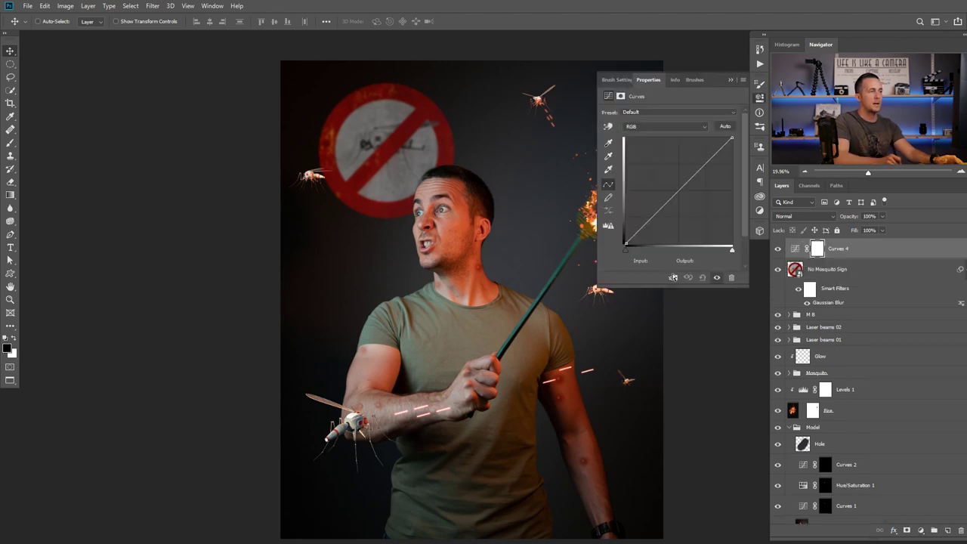
click(673, 277)
drag(677, 199, 694, 205)
key(ctrl+i)
Paint white on the Curves mask over the sign's upper-left area with a soft 900 px brush at 10% opacity.
key(b)
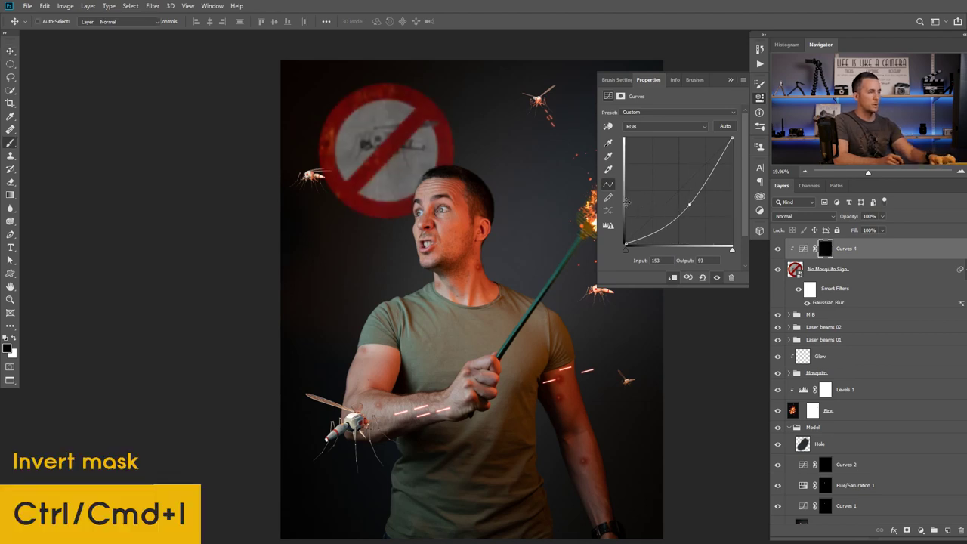
click(820, 250)
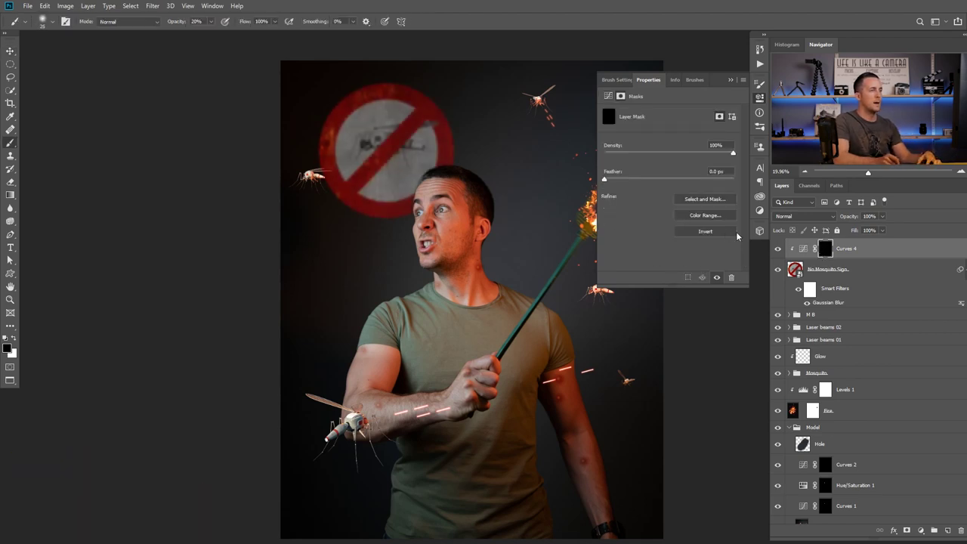
key(bracketright)
key(bracketright)
key(bracketright)
key(bracketright)
key(bracketright)
key(bracketright)
key(x)
right_click(345, 126)
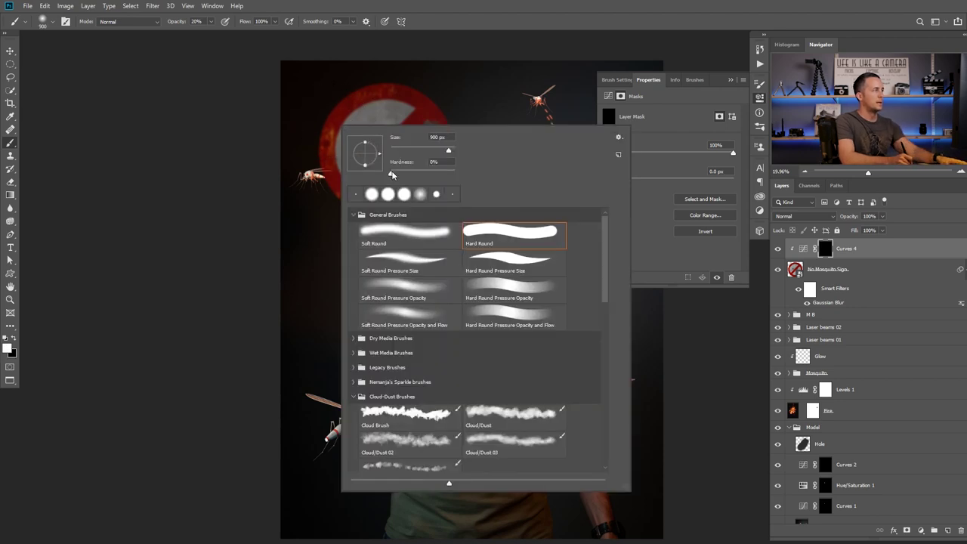
key(Return)
mouse_move(355, 121)
mouse_down()
mouse_move(367, 93)
mouse_move(311, 176)
mouse_move(372, 77)
mouse_move(312, 164)
mouse_move(315, 174)
mouse_move(347, 105)
mouse_move(306, 206)
mouse_move(329, 127)
mouse_move(314, 195)
mouse_move(401, 76)
mouse_move(358, 81)
mouse_move(314, 115)
mouse_move(285, 157)
mouse_move(311, 156)
mouse_move(359, 90)
mouse_move(341, 111)
mouse_move(323, 195)
mouse_move(358, 89)
mouse_move(330, 164)
mouse_move(372, 81)
mouse_move(321, 153)
mouse_move(411, 63)
mouse_up()
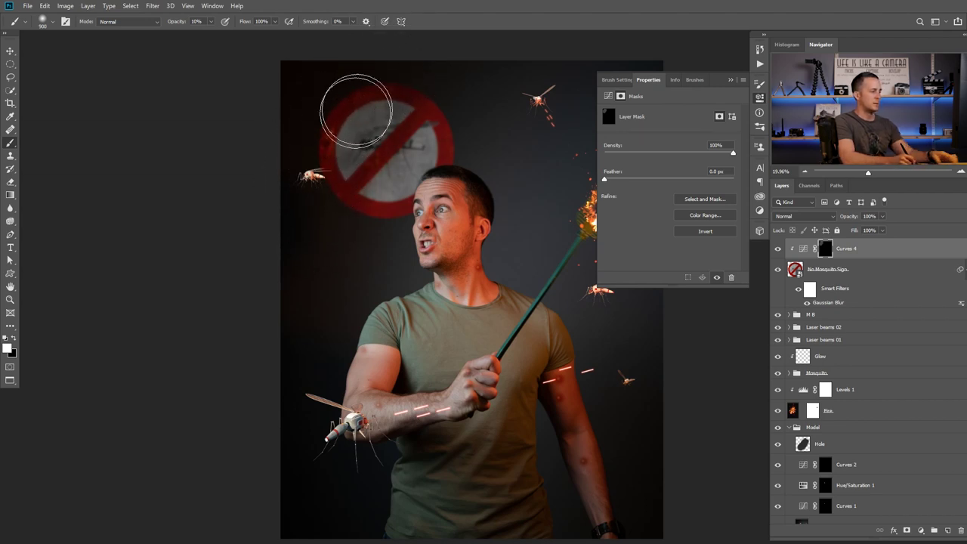
Darken the sign's Curves adjustment further by lowering the midtone point to output 84.
click(803, 248)
drag(689, 205, 691, 210)
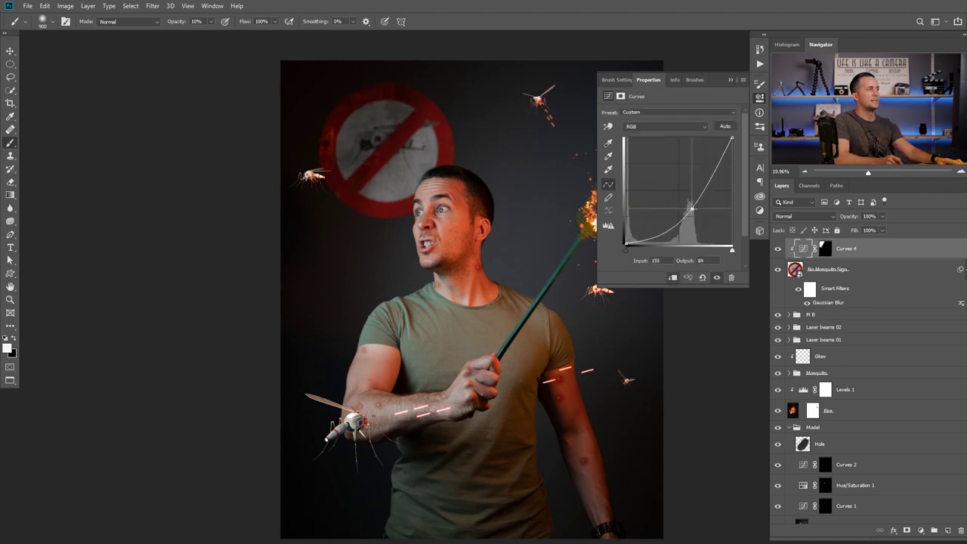
click(730, 79)
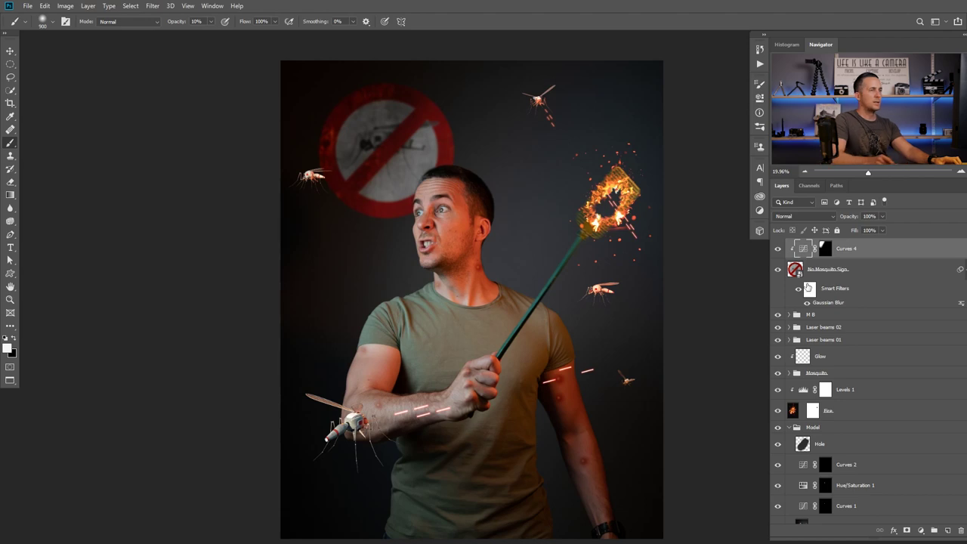
Add a Hue/Saturation adjustment clipped to the sign and set its saturation to -20.
click(921, 530)
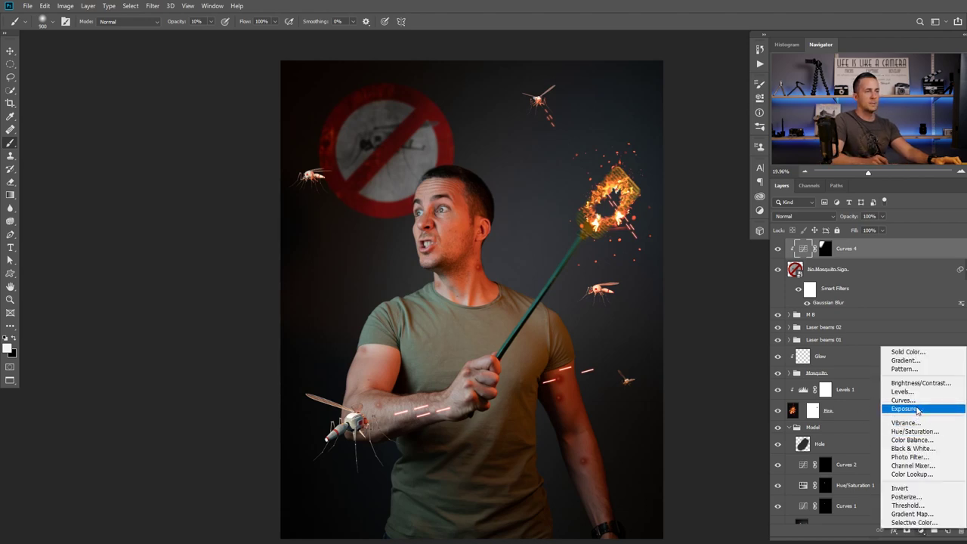
click(915, 431)
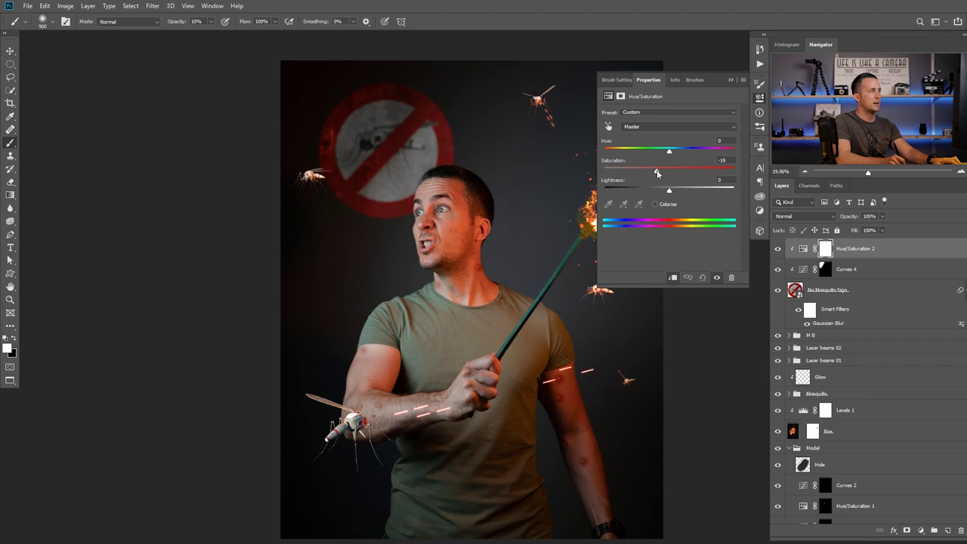
drag(657, 173, 652, 173)
drag(488, 223, 457, 227)
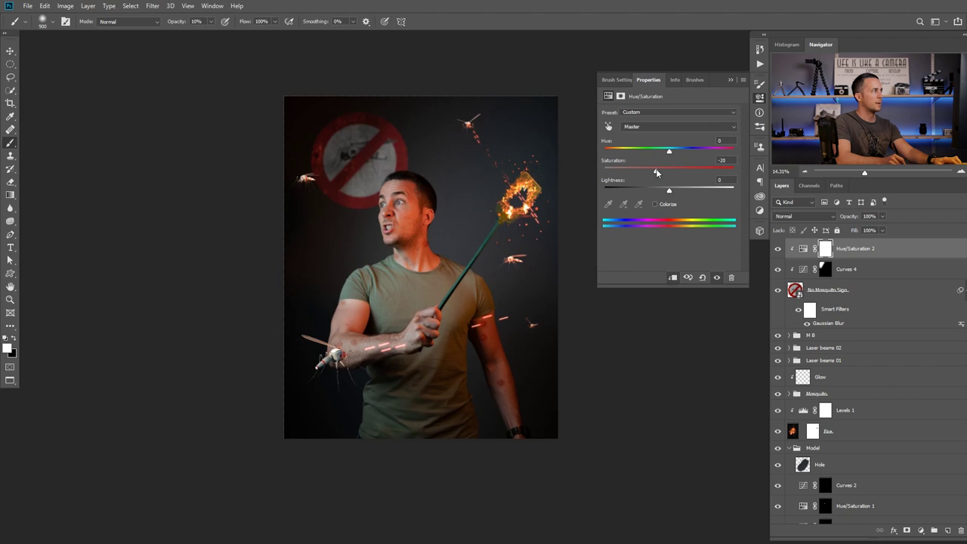
click(730, 80)
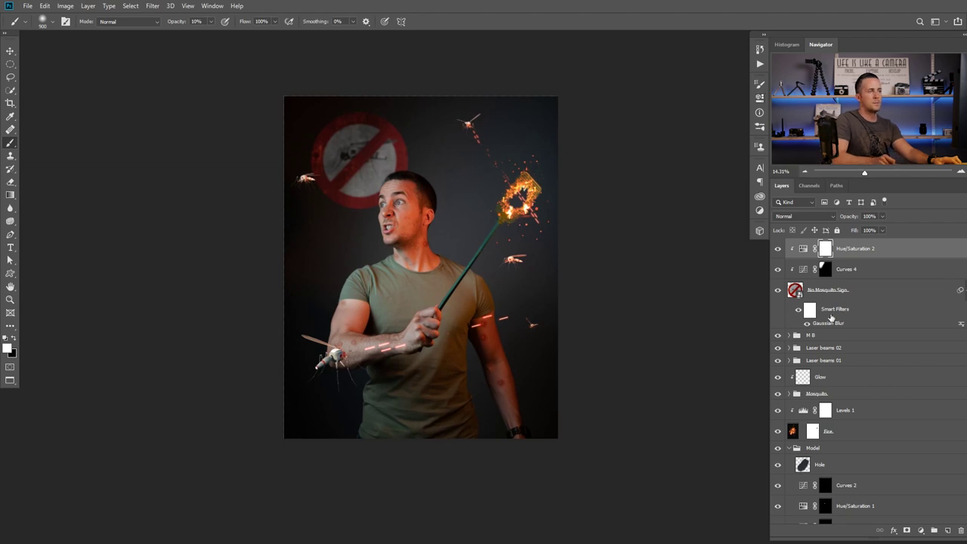
Increase the radius of the sign's Gaussian Blur smart filter to 12 pixels.
double_click(831, 324)
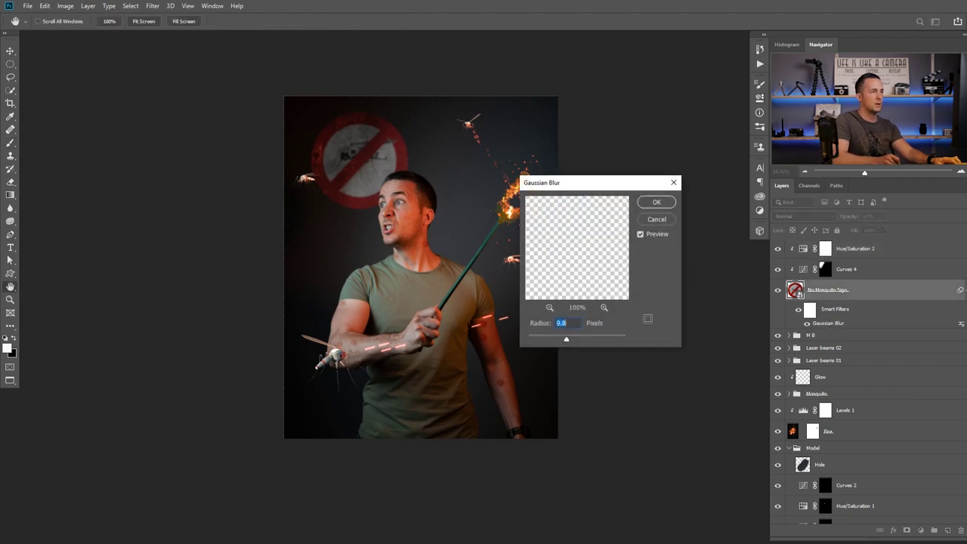
drag(576, 342, 576, 341)
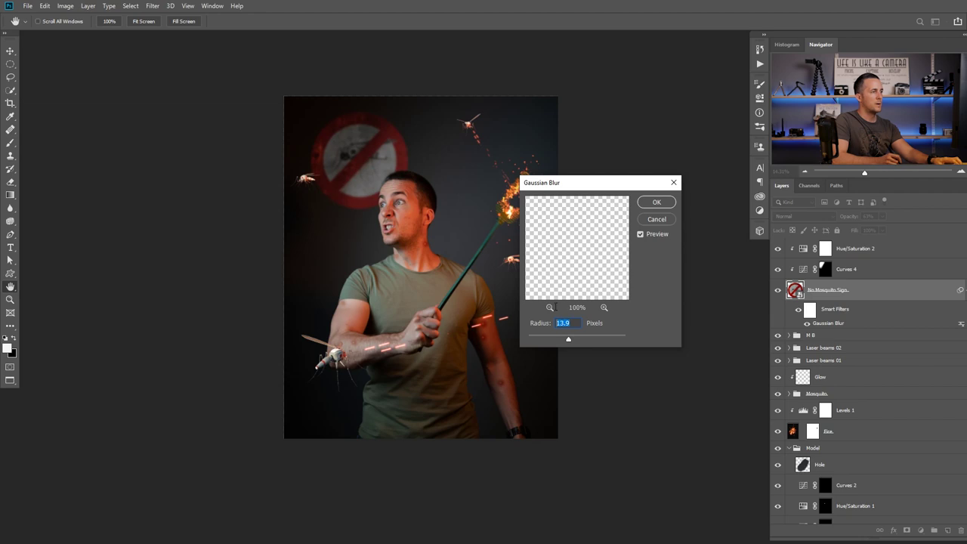
key(Return)
Examine the blurred sign's edge along the man's hair, including the mask inside the sign's smart object.
key(b)
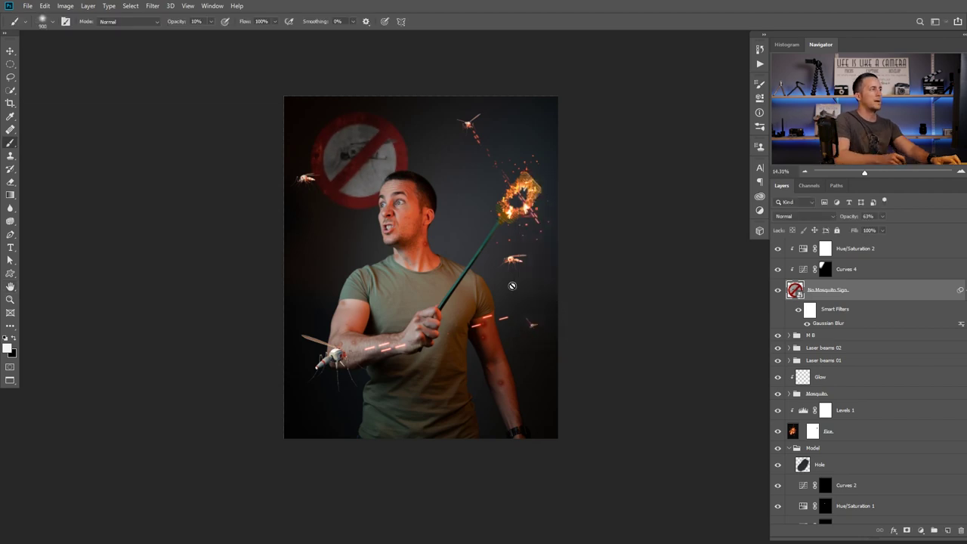
drag(372, 160, 358, 227)
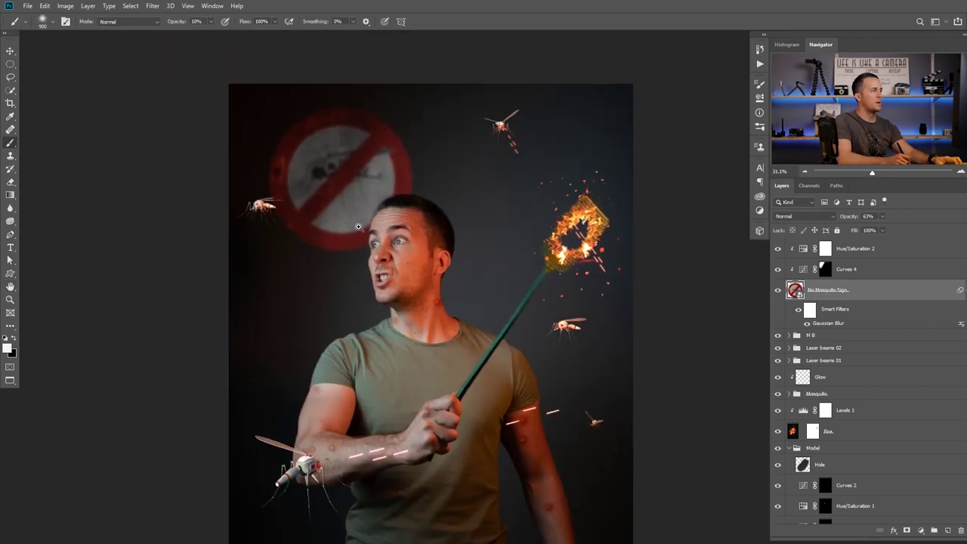
scroll(358, 227, up, 5)
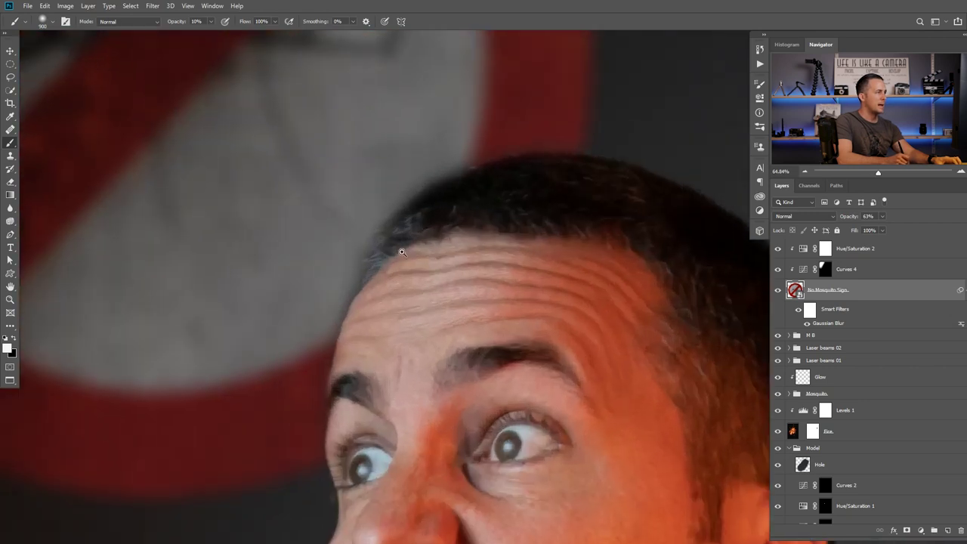
scroll(370, 275, up, 4)
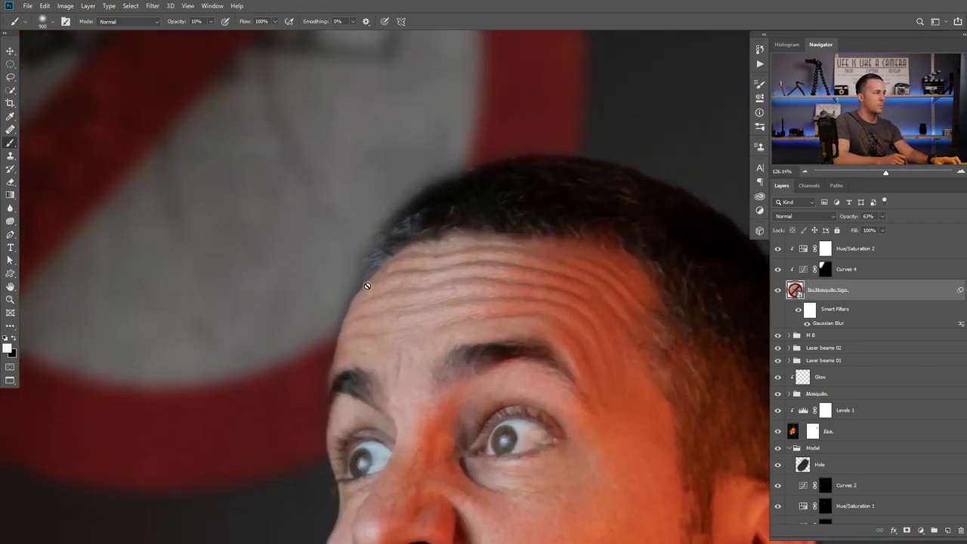
scroll(371, 372, down, 12)
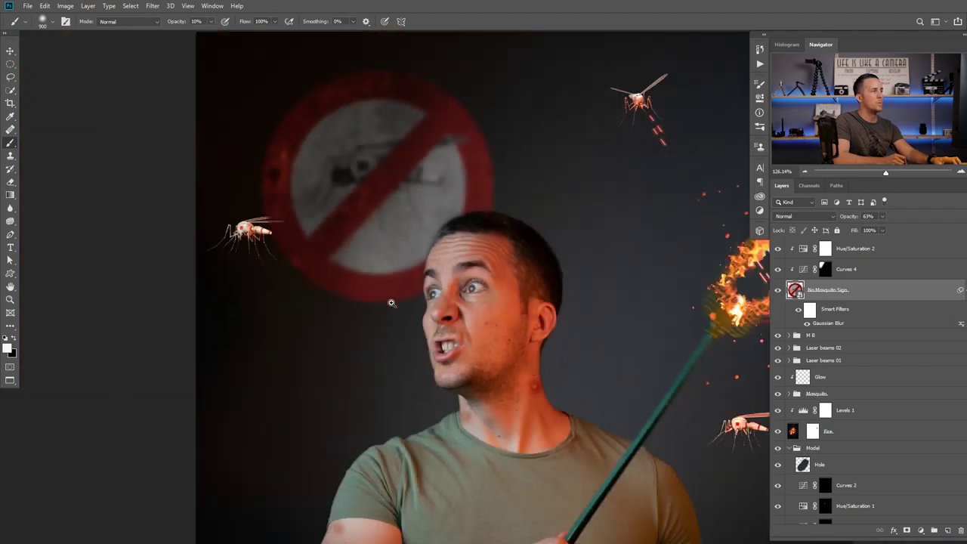
scroll(452, 327, up, 8)
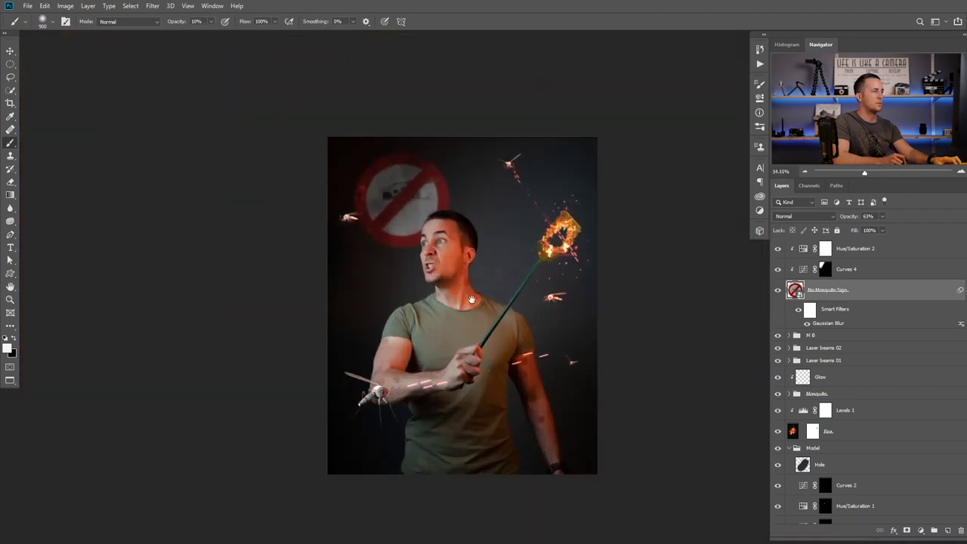
scroll(471, 238, up, 5)
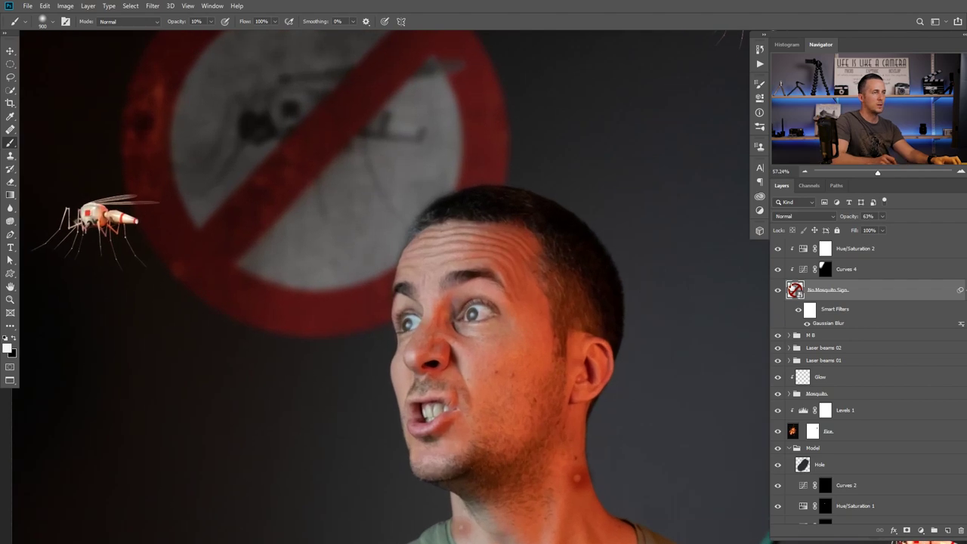
double_click(795, 291)
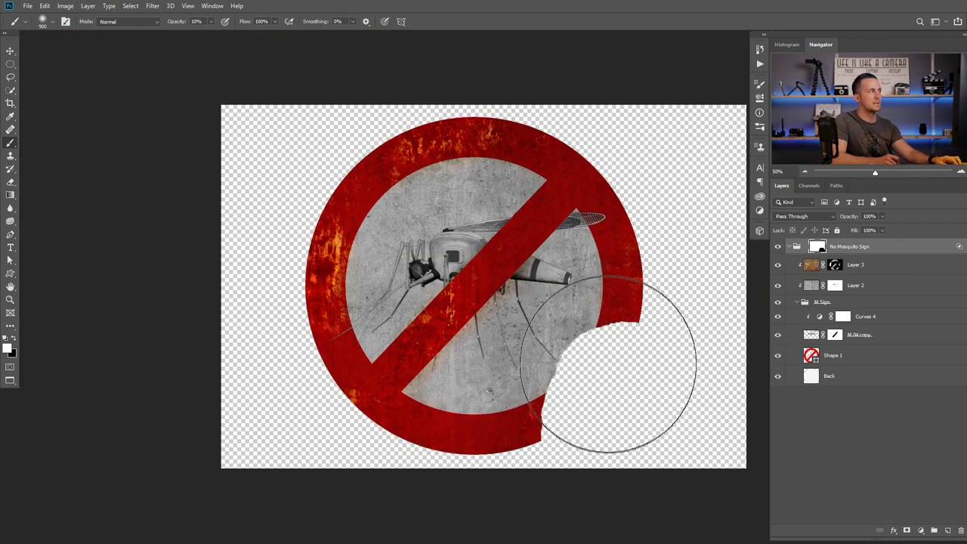
key(ctrl+w)
drag(515, 305, 405, 235)
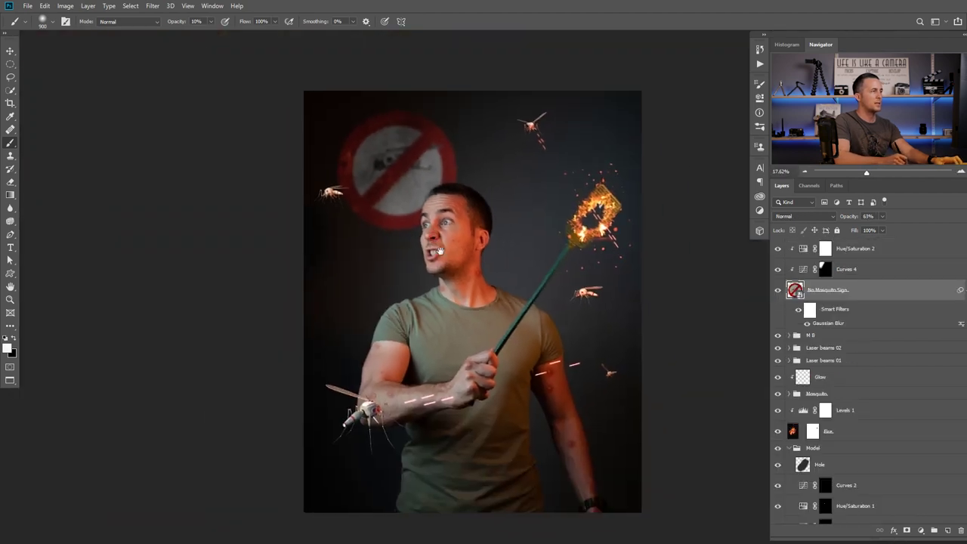
Select the large mosquito layer M 02 beside the man's forearm and convert it to a smart object.
key(v)
ctrl+click(361, 412)
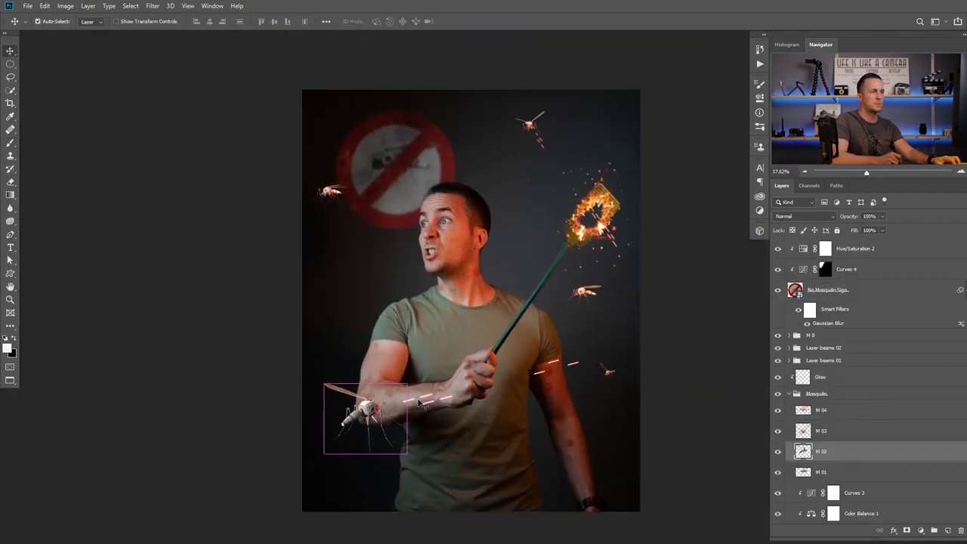
right_click(858, 451)
click(865, 166)
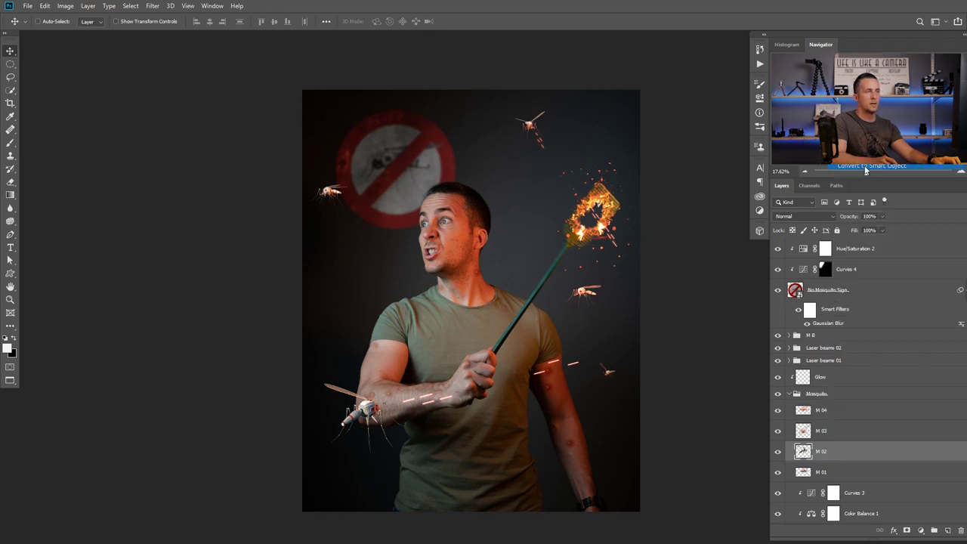
Apply a Gaussian Blur smart filter to mosquito layer M 02 beside the forearm, with a radius well below 12 pixels.
click(152, 5)
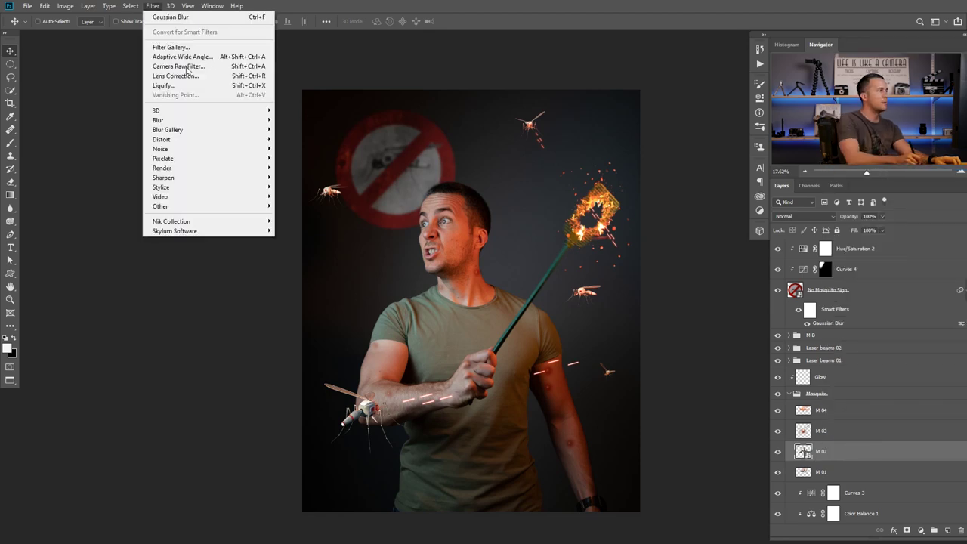
mouse_move(195, 122)
click(298, 159)
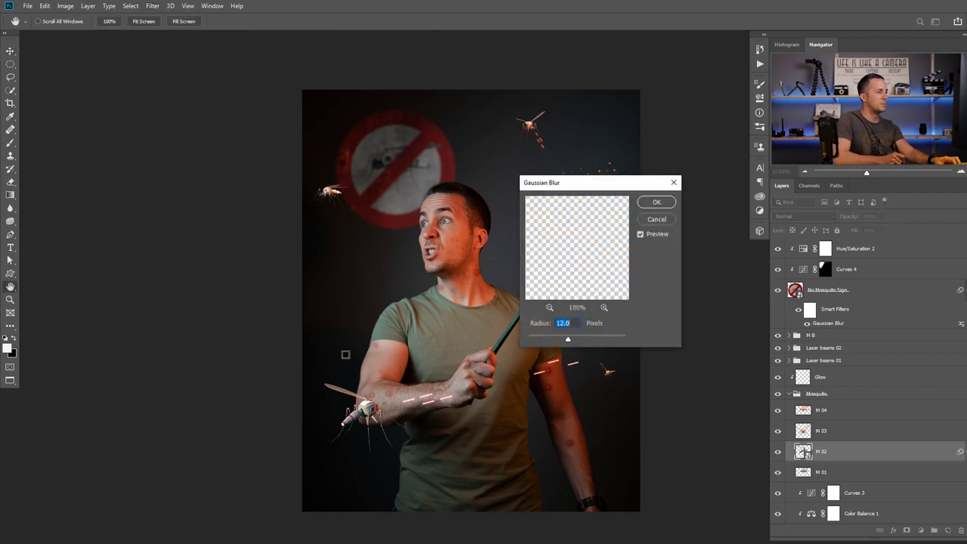
ctrl+click(395, 433)
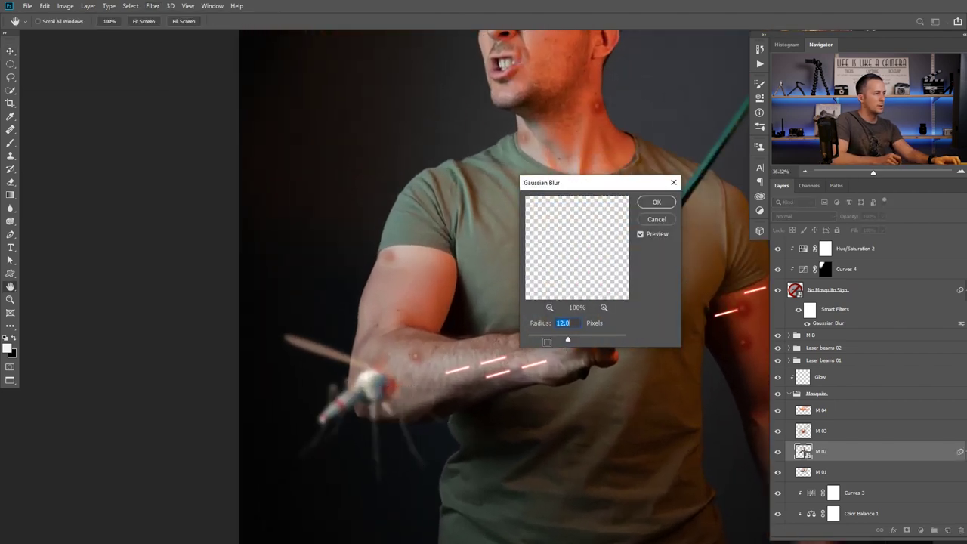
drag(567, 338, 552, 341)
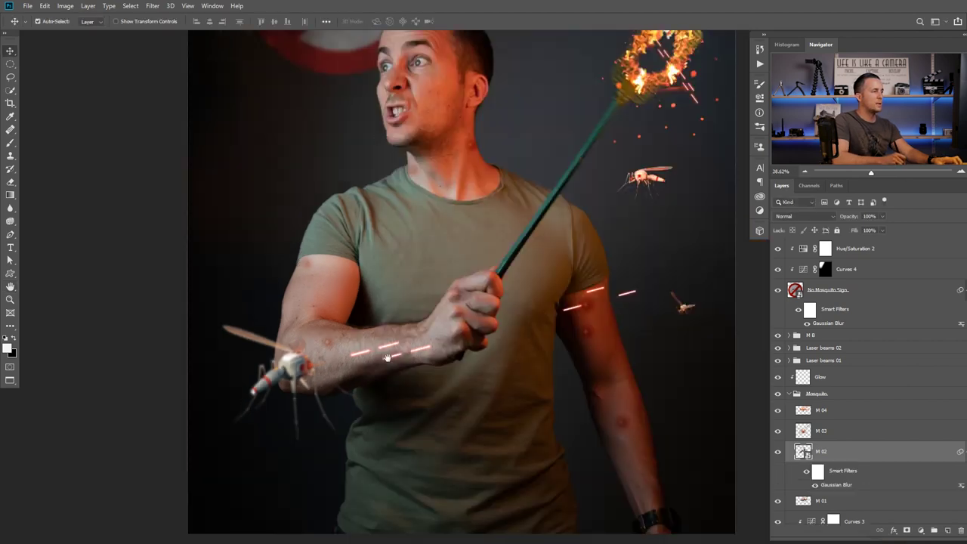
mouse_move(386, 357)
mouse_down()
mouse_move(423, 358)
mouse_move(382, 357)
mouse_up()
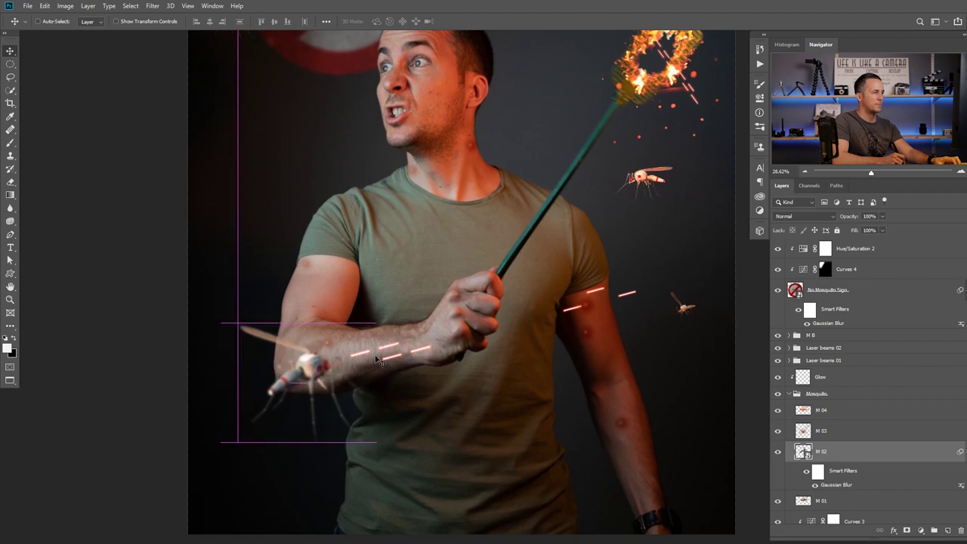
key(ctrl+z)
Apply the layer masks of Layer 1 copy and Layer 1 in the Laser beams 02 group permanently to their beams.
key(ctrl+plus)
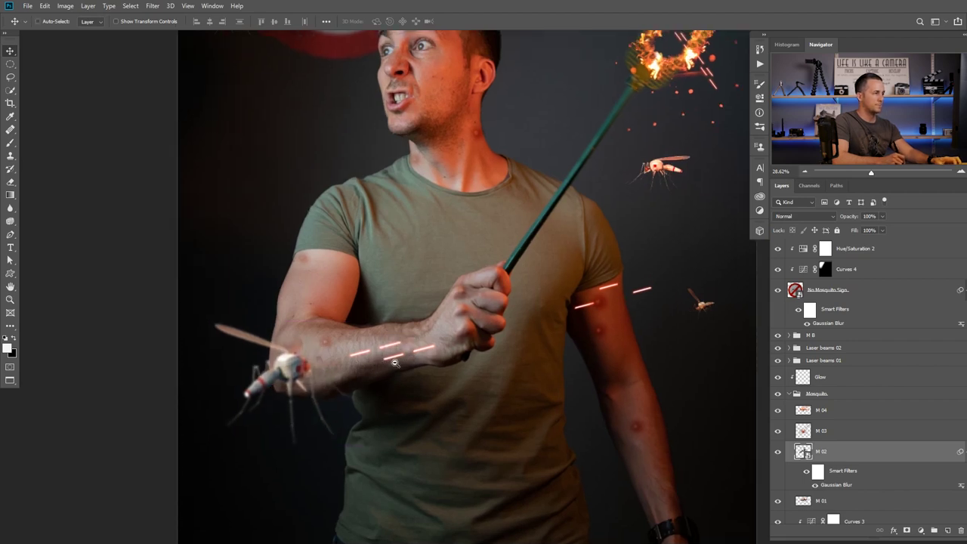
ctrl+click(395, 358)
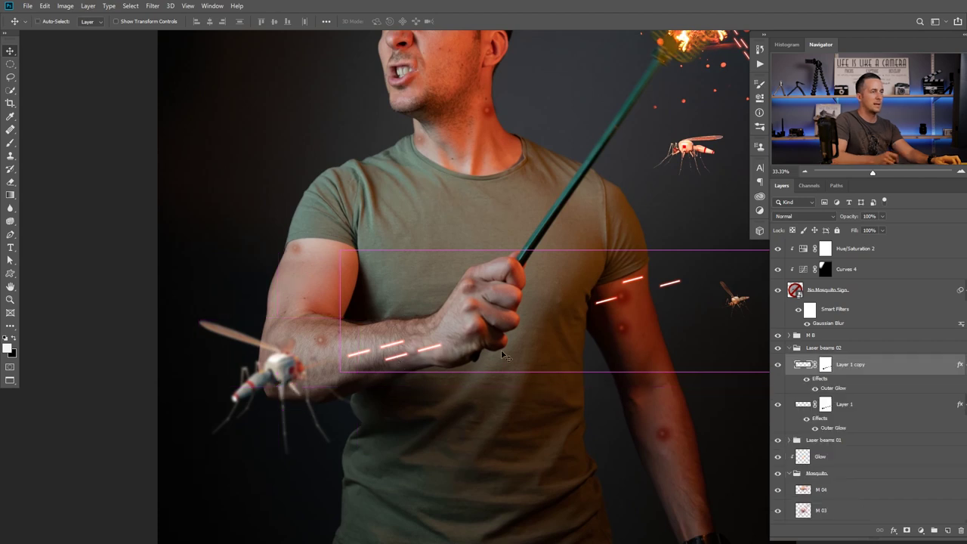
click(778, 364)
click(778, 365)
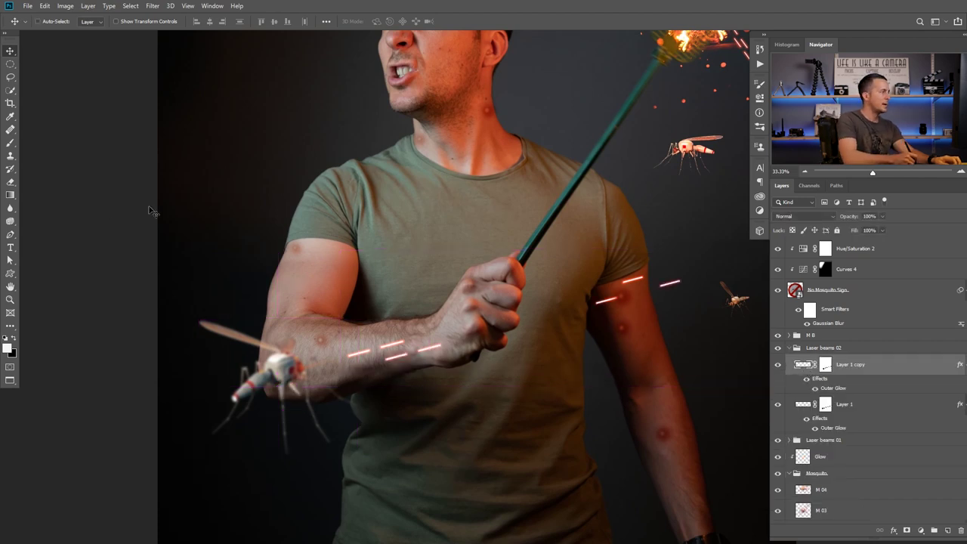
click(12, 207)
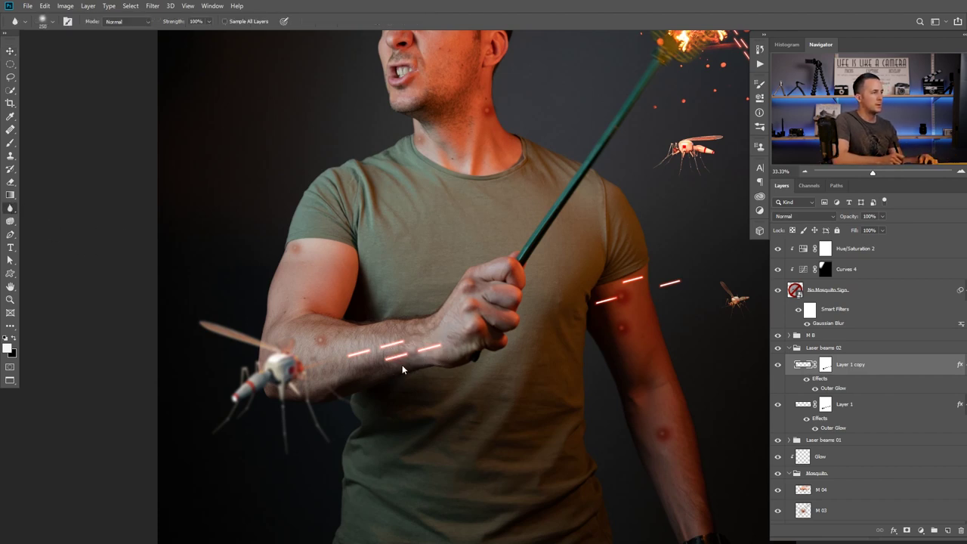
scroll(449, 360, up, 3)
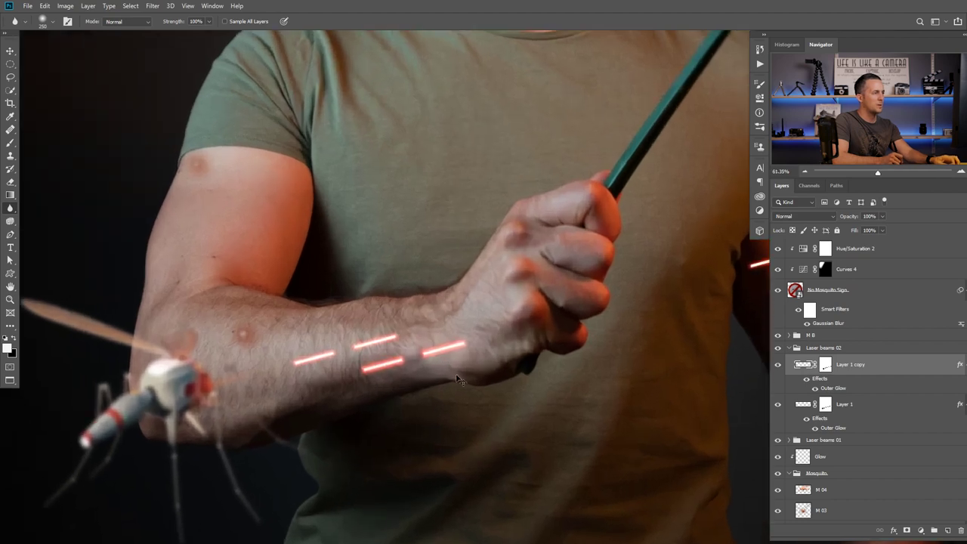
right_click(825, 368)
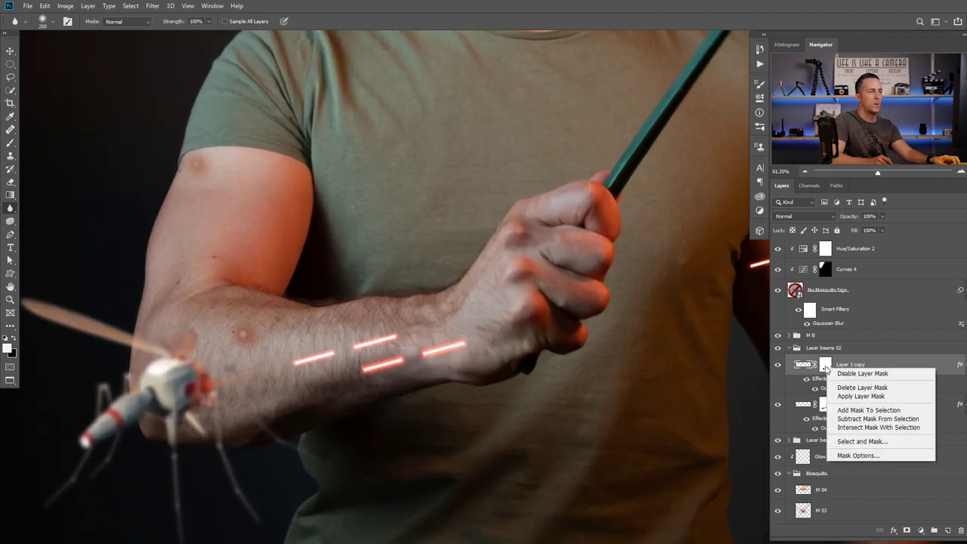
click(855, 397)
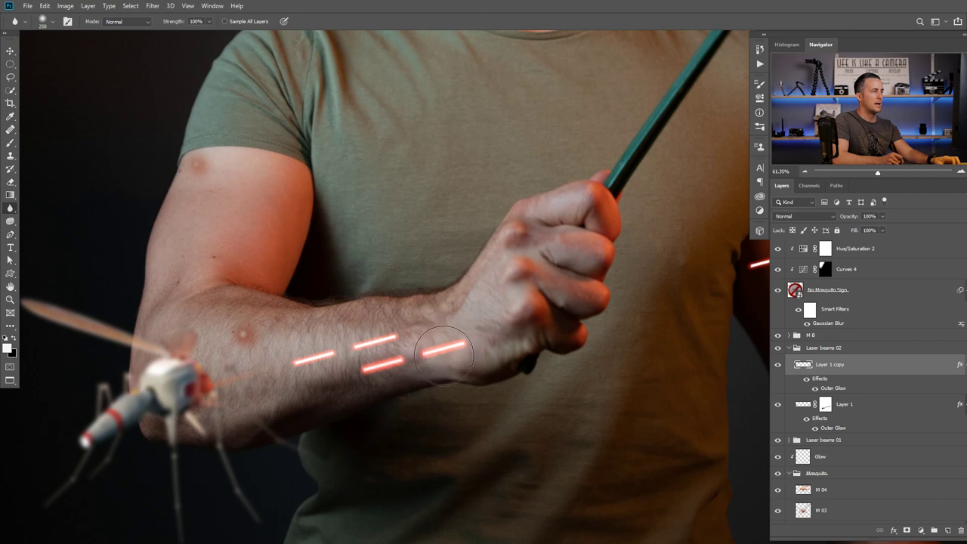
right_click(826, 404)
click(853, 431)
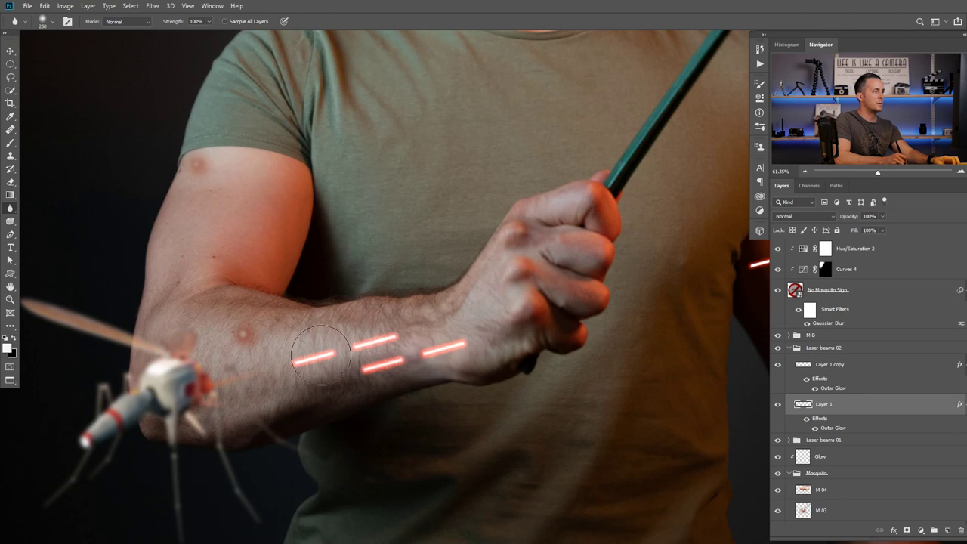
Soften the laser beams across the man's forearm with the Blur tool at 100% strength.
drag(443, 338, 355, 373)
scroll(355, 373, up, 1)
drag(443, 261, 406, 318)
drag(507, 93, 561, 93)
drag(520, 169, 513, 222)
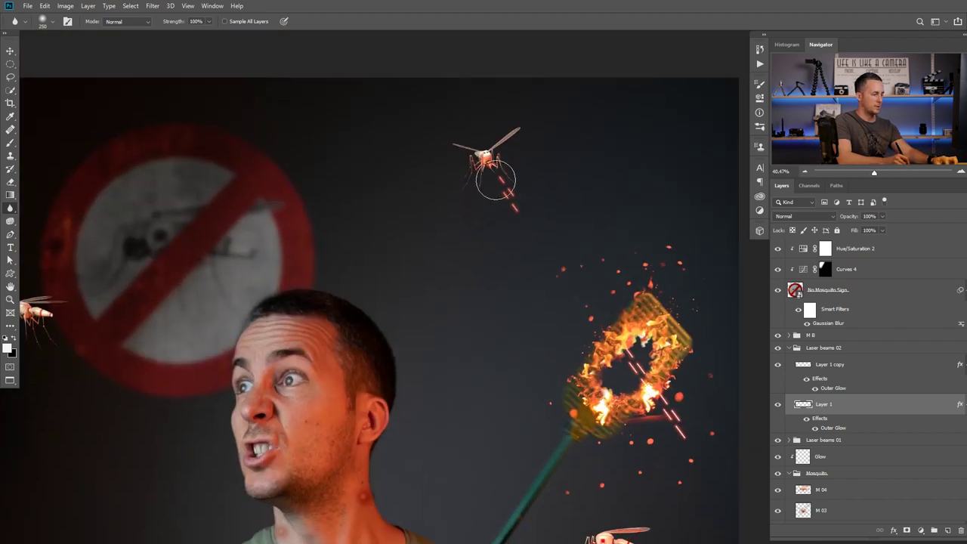
Select the upper mosquito layer M 03 and convert it to a smart object.
key(v)
ctrl+click(496, 168)
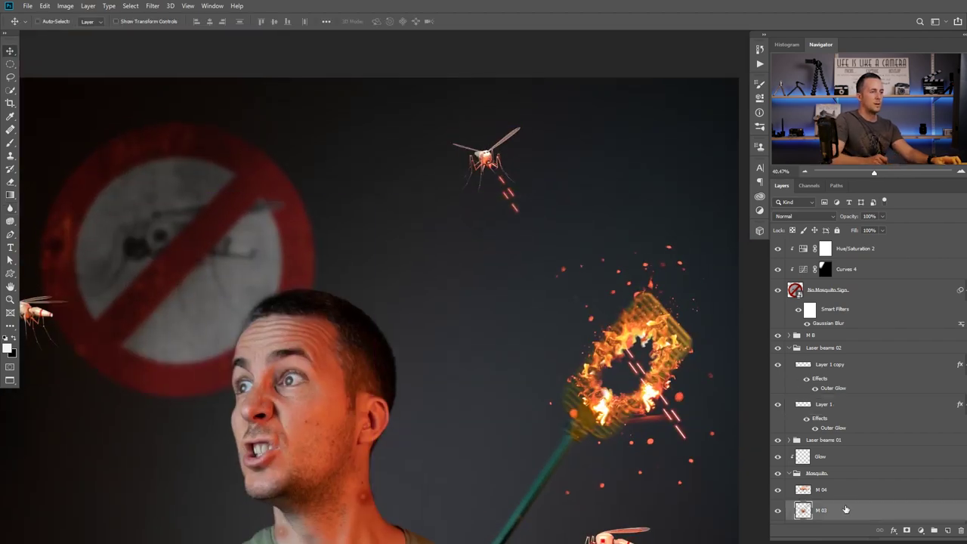
right_click(845, 509)
click(853, 216)
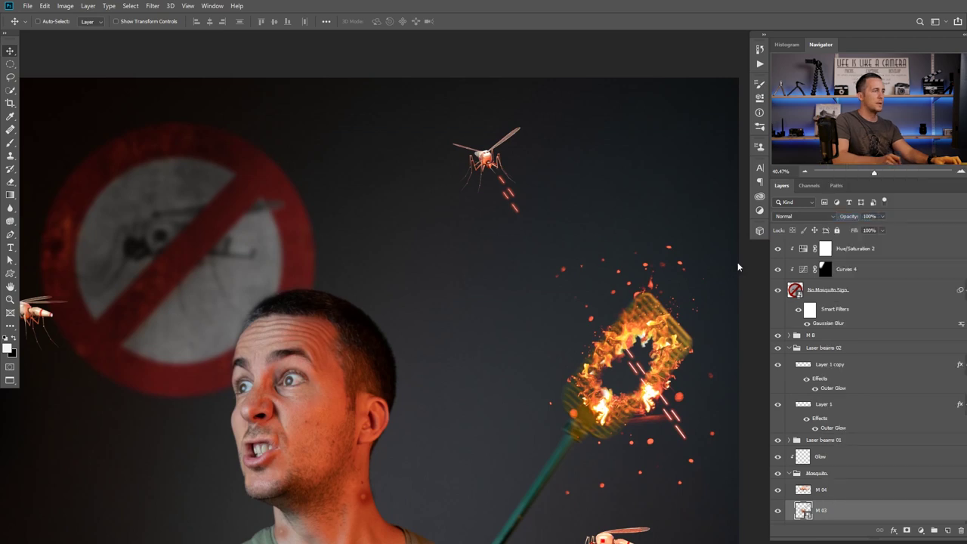
Apply a Gaussian Blur smart filter with a radius of 2 pixels to mosquito layer M 03.
click(153, 6)
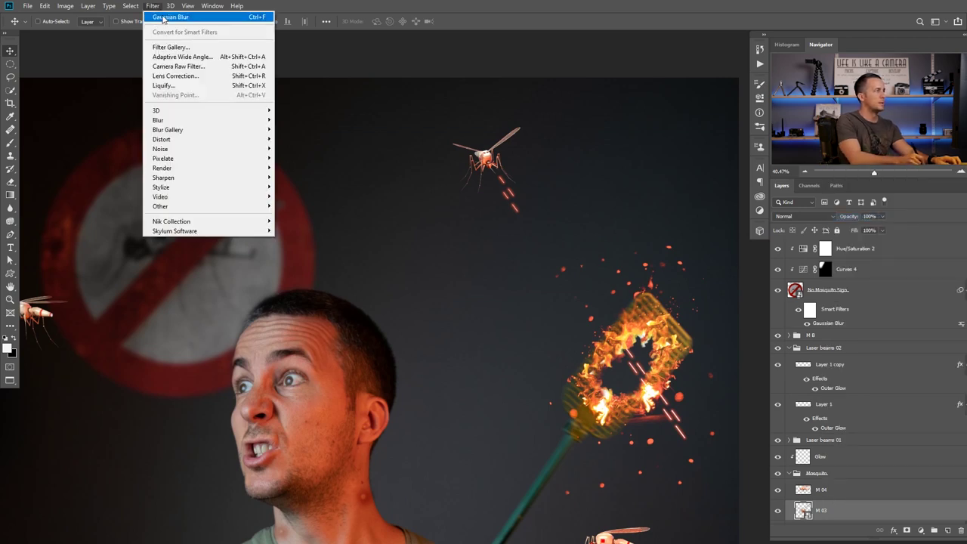
click(163, 18)
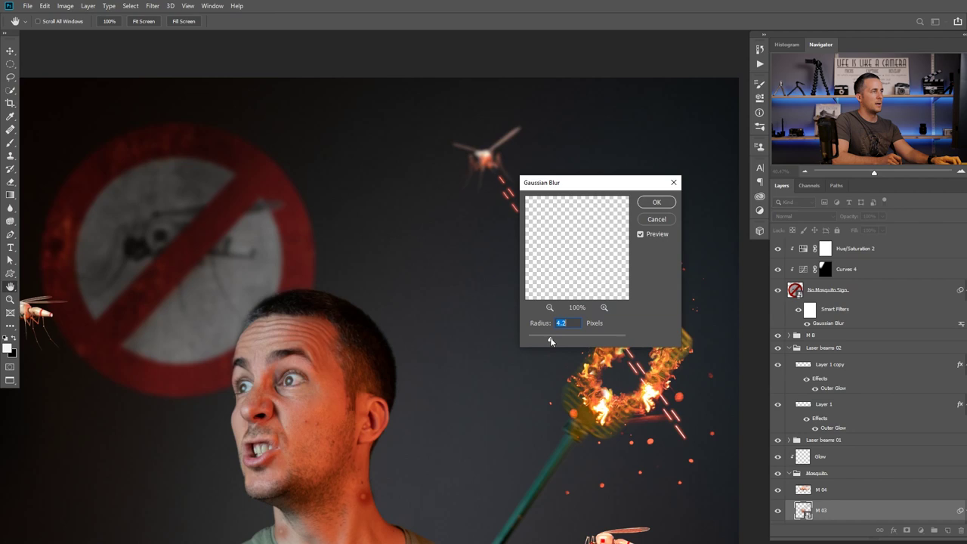
drag(548, 342, 543, 340)
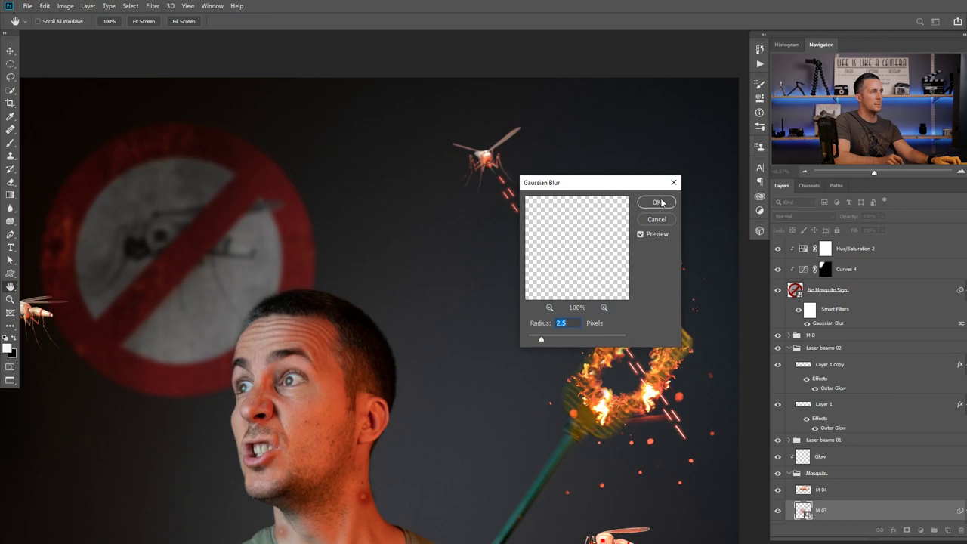
text(2)
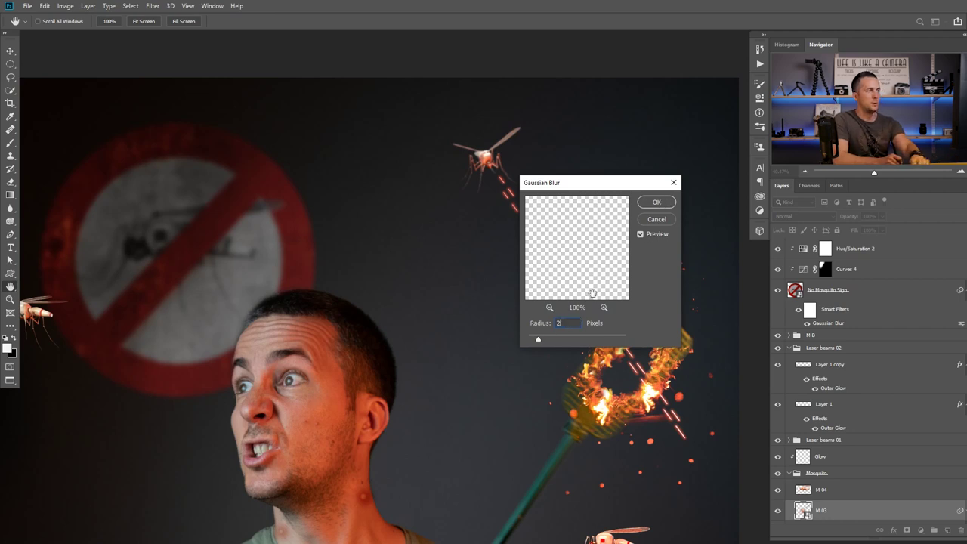
click(655, 202)
Inspect the blurred upper mosquito and open the contents of the M 03 smart object for editing.
scroll(559, 287, down, 5)
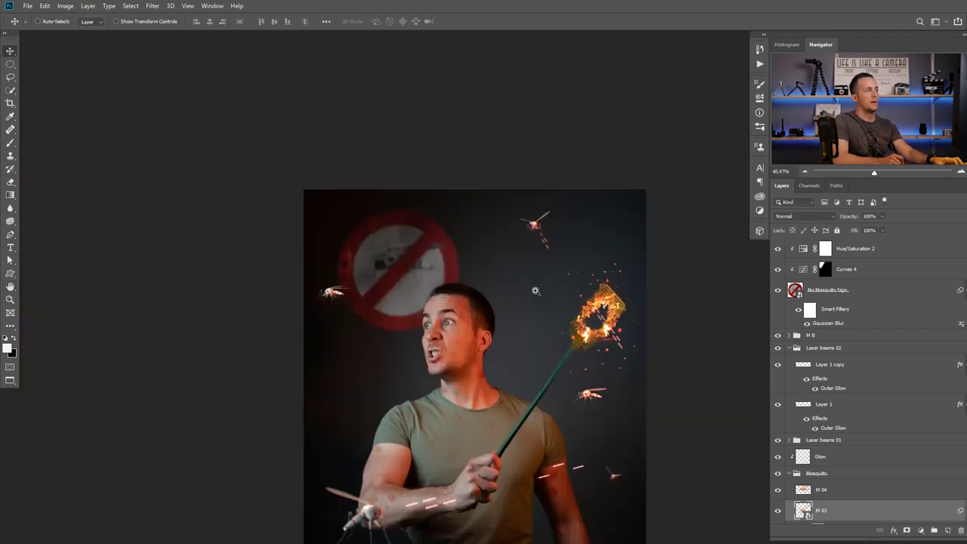
scroll(540, 290, up, 2)
scroll(555, 211, up, 5)
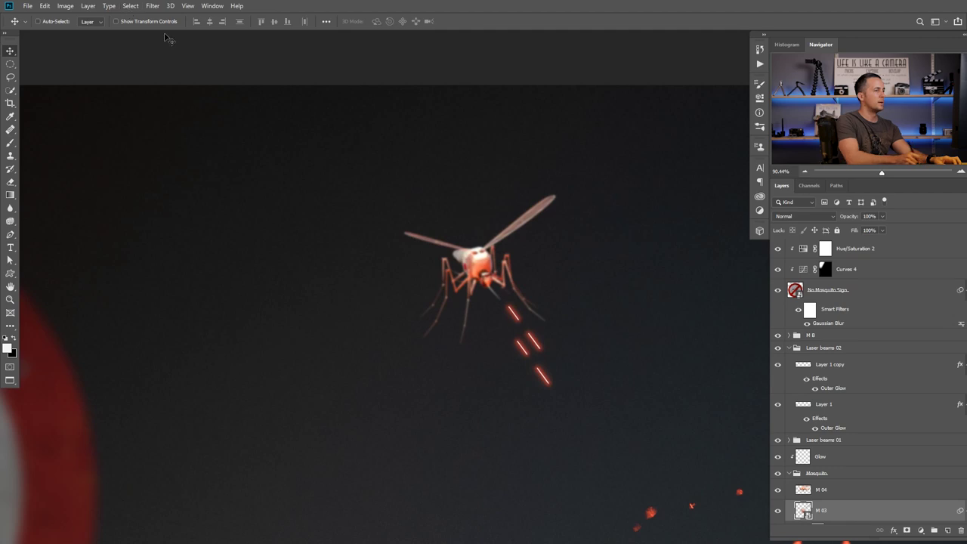
scroll(904, 395, down, 3)
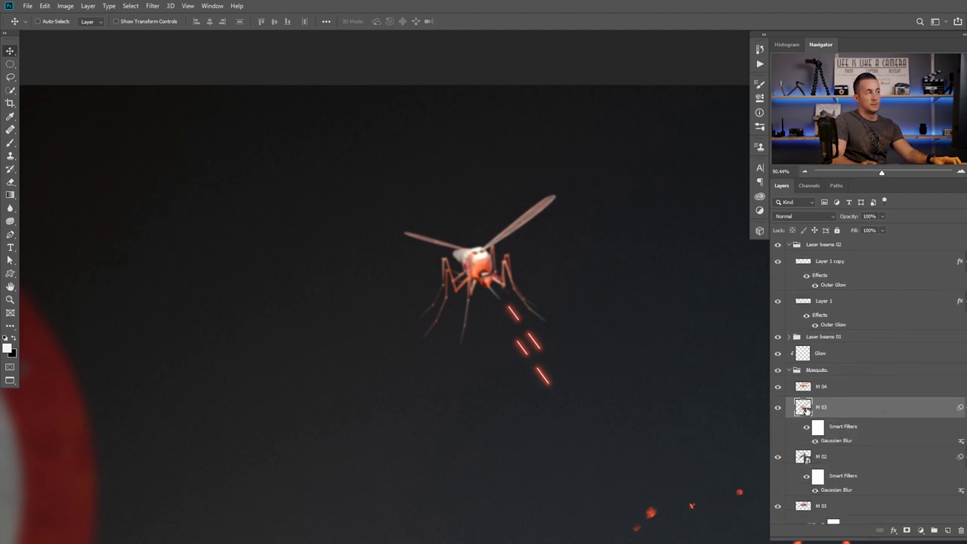
double_click(856, 413)
key(Escape)
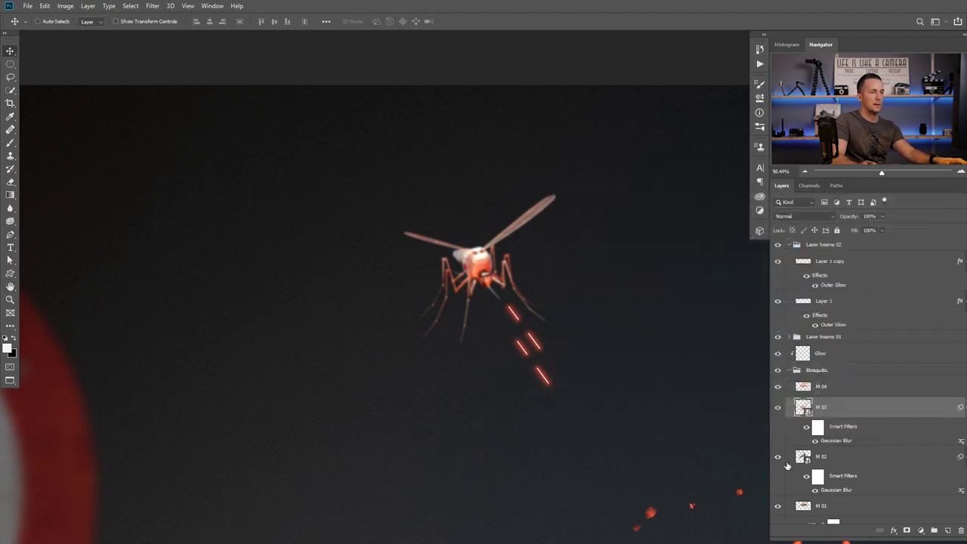
double_click(803, 408)
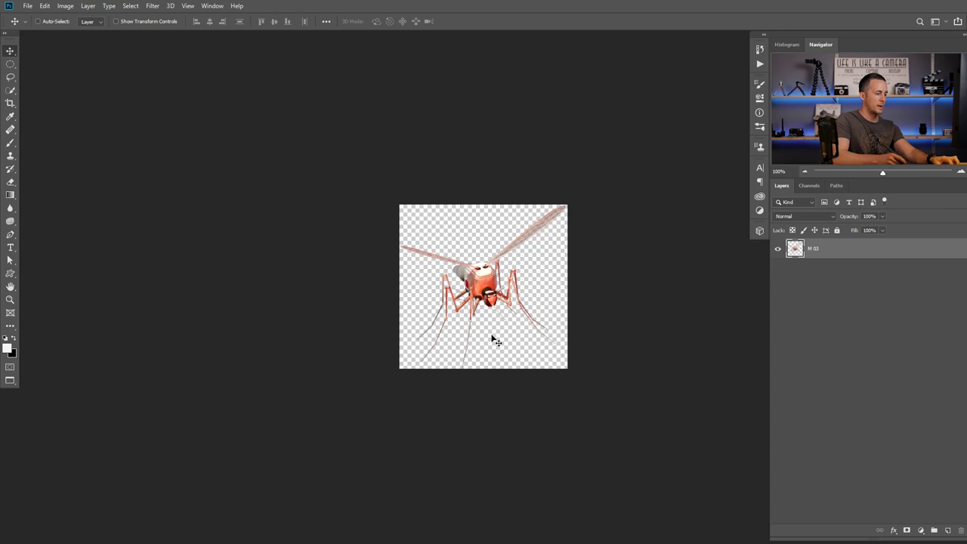
Lasso both wings of the mosquito in M 03 and copy them to a new layer.
key(l)
drag(480, 253, 493, 264)
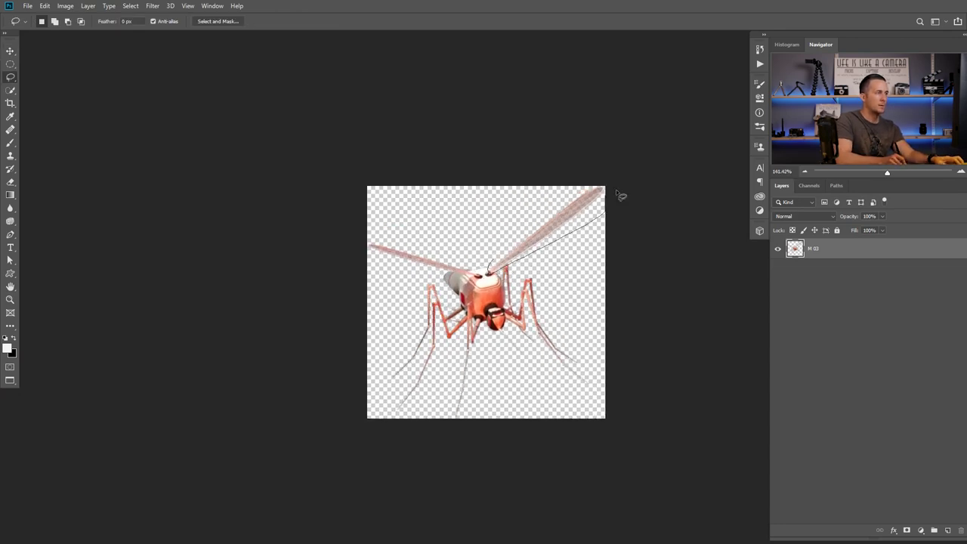
drag(513, 223, 491, 264)
key(shift)
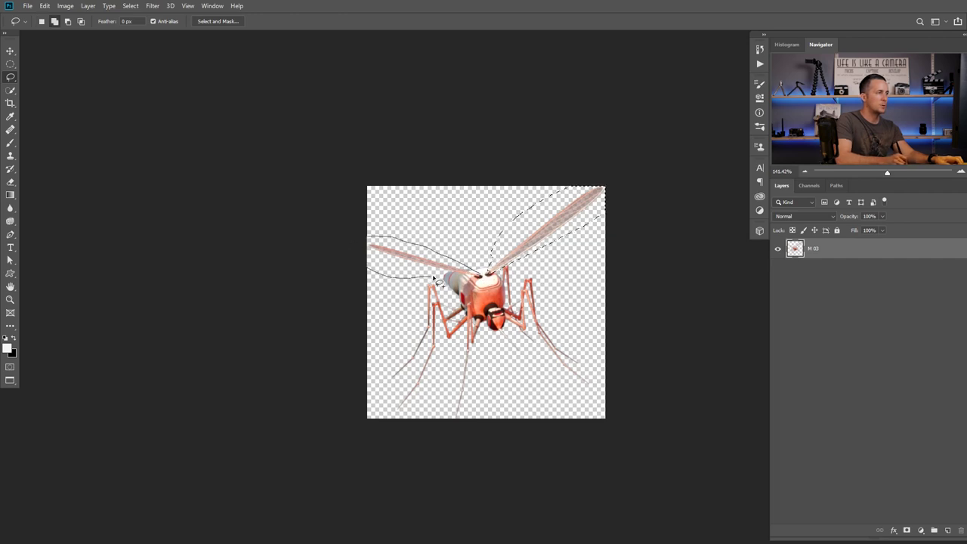
drag(483, 277, 482, 275)
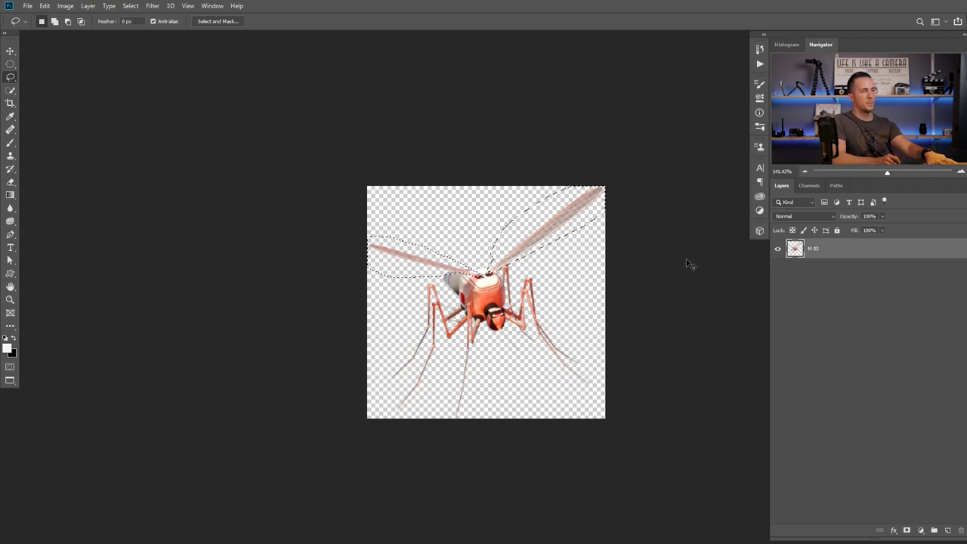
key(ctrl+j)
Apply a Motion Blur to the copied wings with an angle of 86° and a distance of 11 pixels.
click(152, 5)
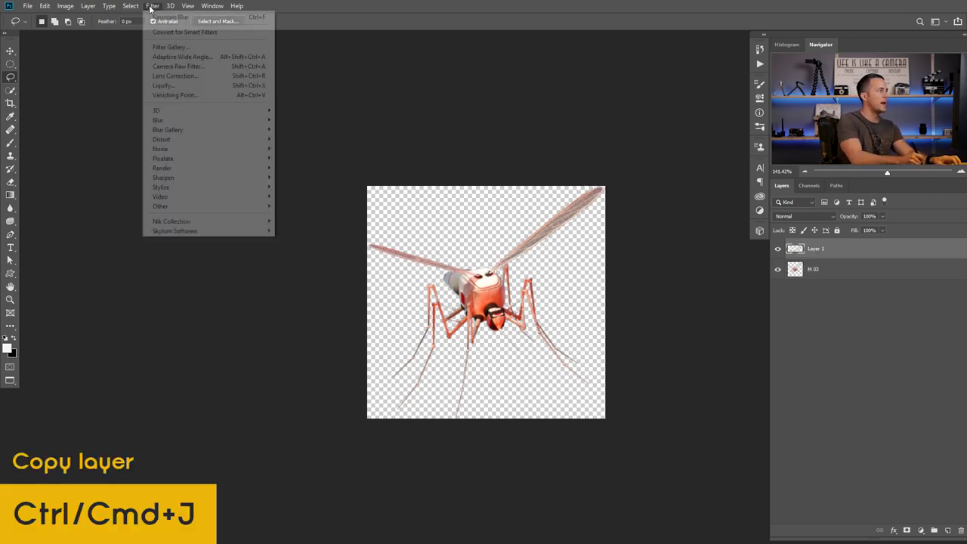
mouse_move(181, 122)
click(312, 178)
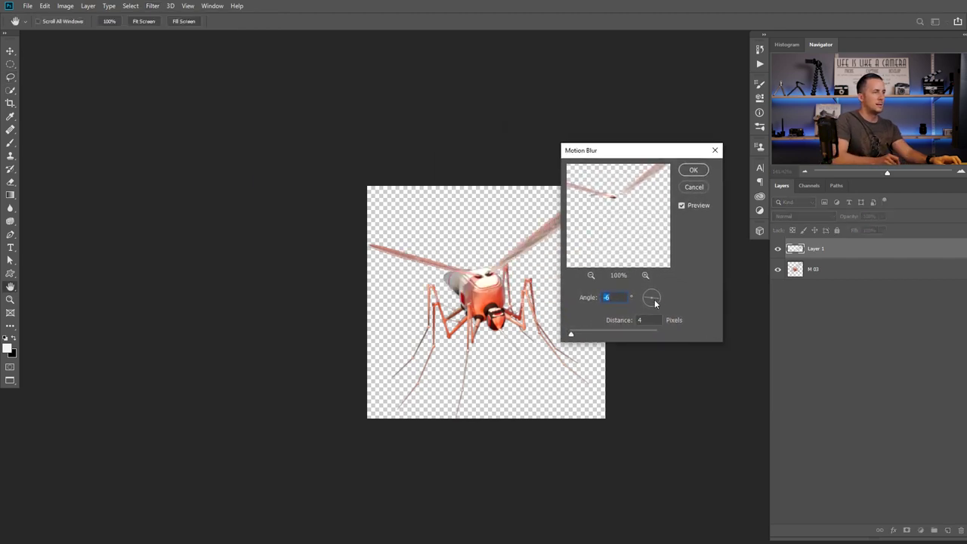
mouse_move(576, 334)
mouse_down()
mouse_move(568, 332)
mouse_move(577, 333)
mouse_up()
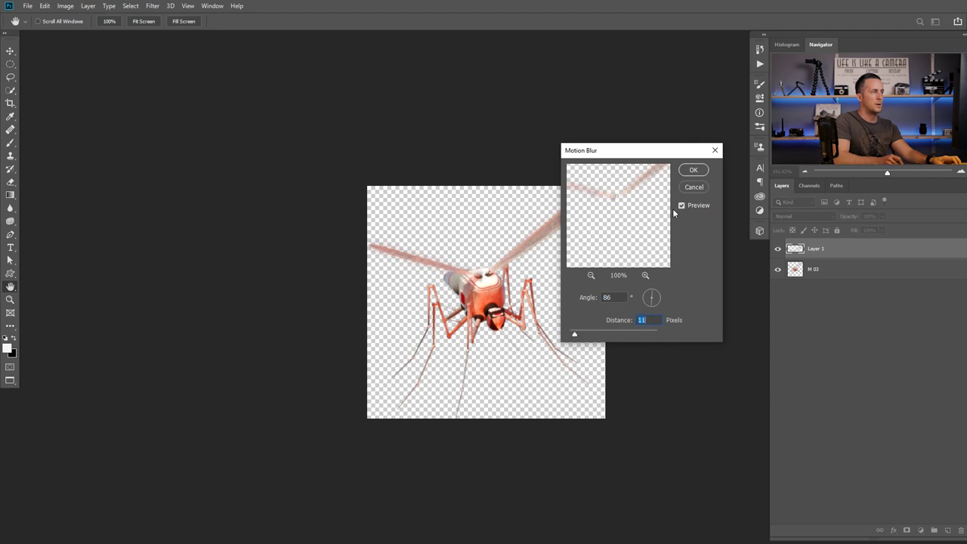
click(693, 170)
Load the blurred wings as a selection, add it as a mask on layer M 03, and invert the mask to hide the original wings.
ctrl+click(795, 251)
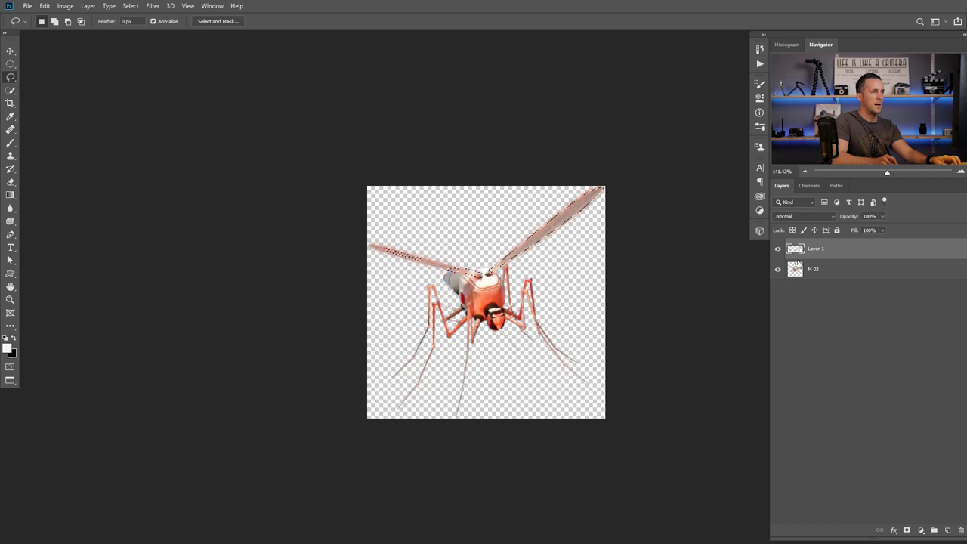
click(839, 268)
click(906, 530)
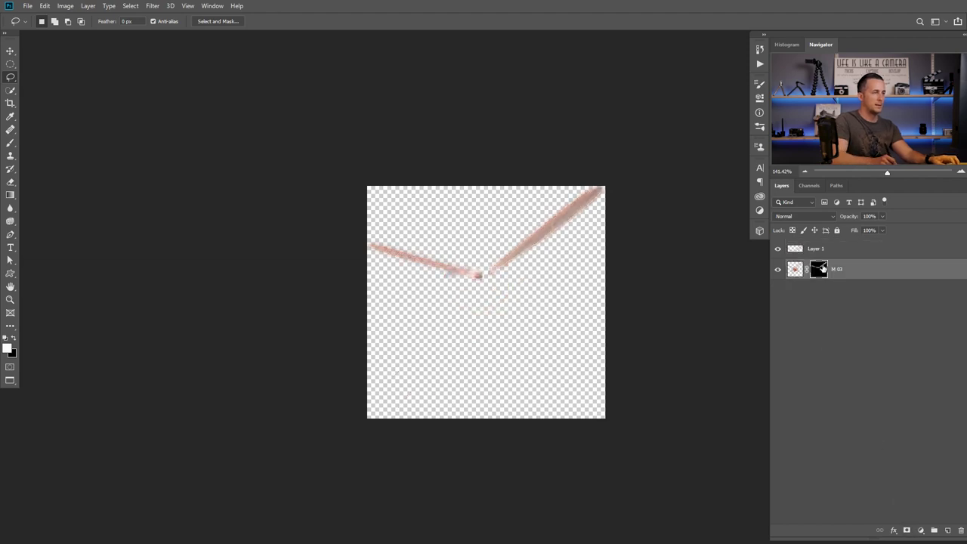
key(ctrl+i)
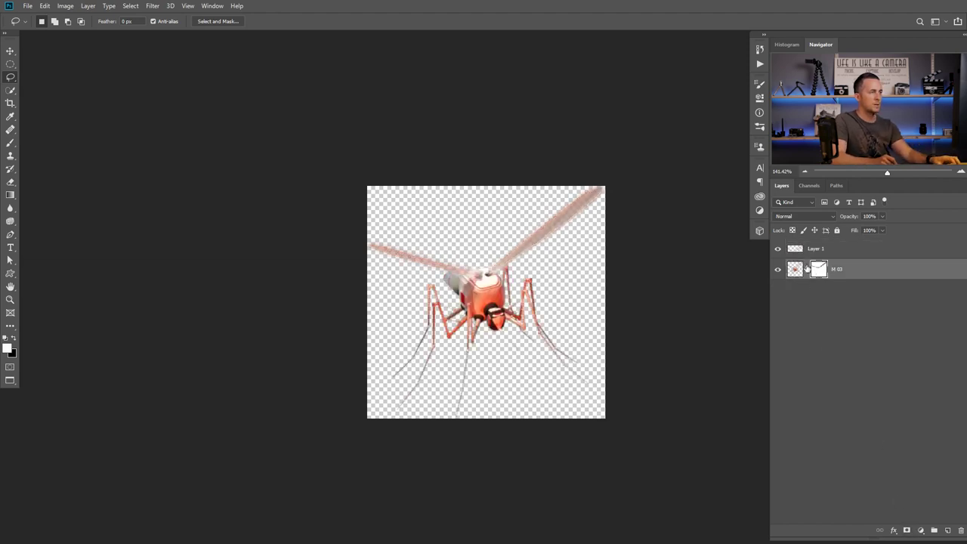
Switch to the Brush tool, shrink the soft brush to roughly the width of a wing, and make black the painting colour.
key(b)
key([)
key([)
key([)
key([)
key([)
key([)
key([)
key([)
key([)
key([)
key([)
key([)
key([)
key([)
key([)
key([)
key([)
key([)
key([)
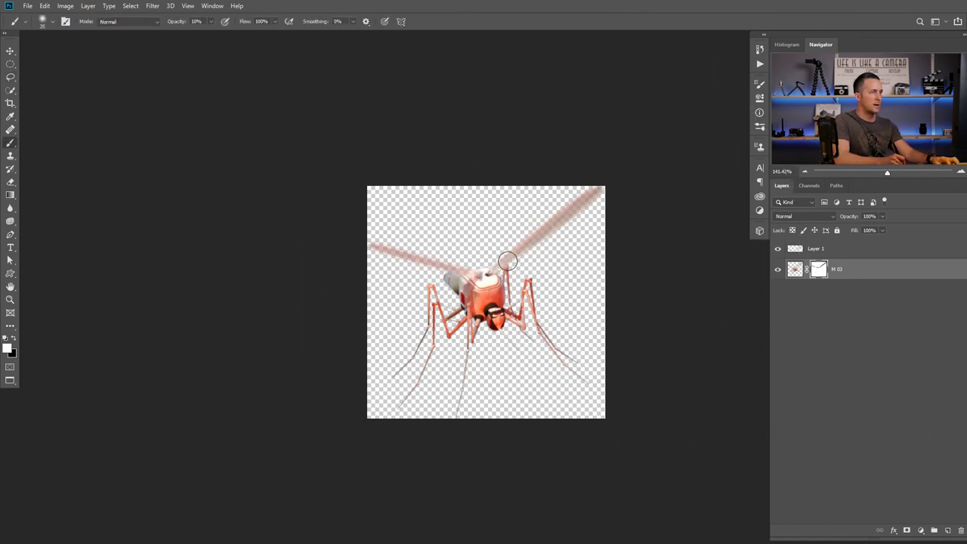
key(x)
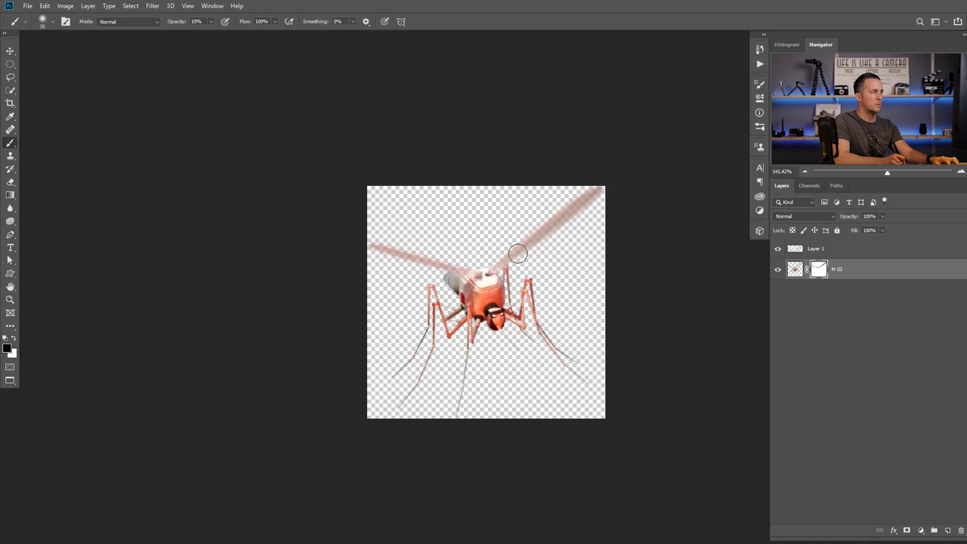
Add a new layer beneath M 03 and fill it with black as a dark backdrop for the mosquito.
click(795, 269)
key(x)
ctrl+click(947, 530)
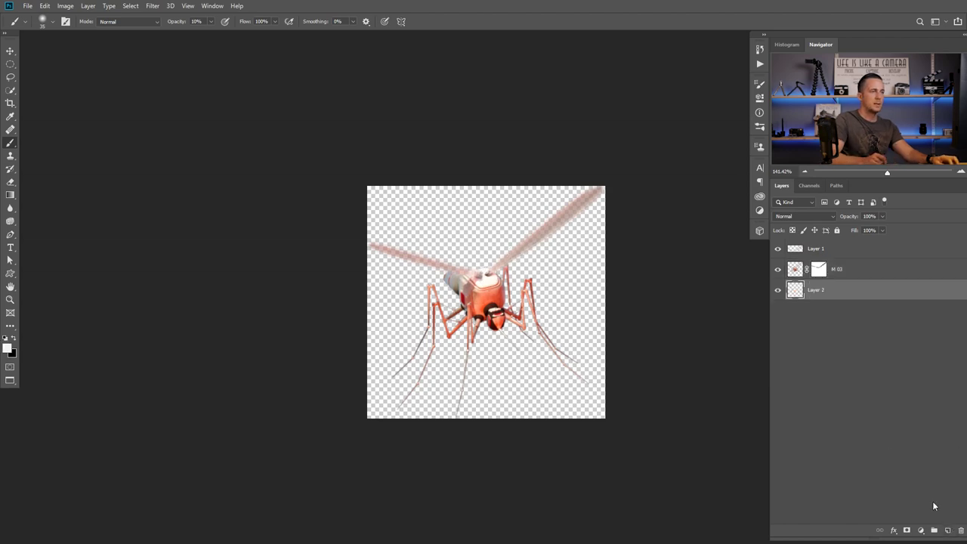
key(ctrl+BackSpace)
scroll(527, 249, up, 2)
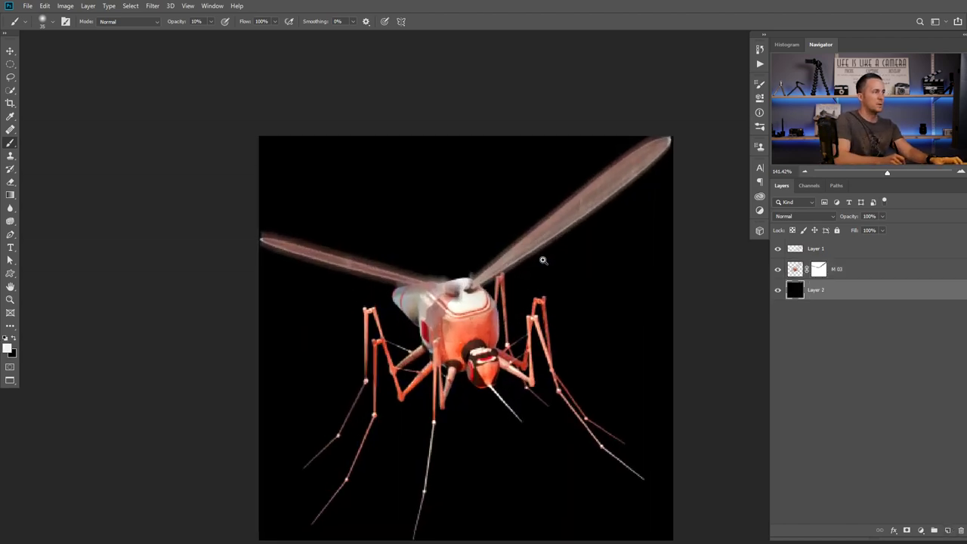
Compare the mosquito with Layer 1 and M 03 hidden and shown to examine the sharp wing remnants.
click(779, 250)
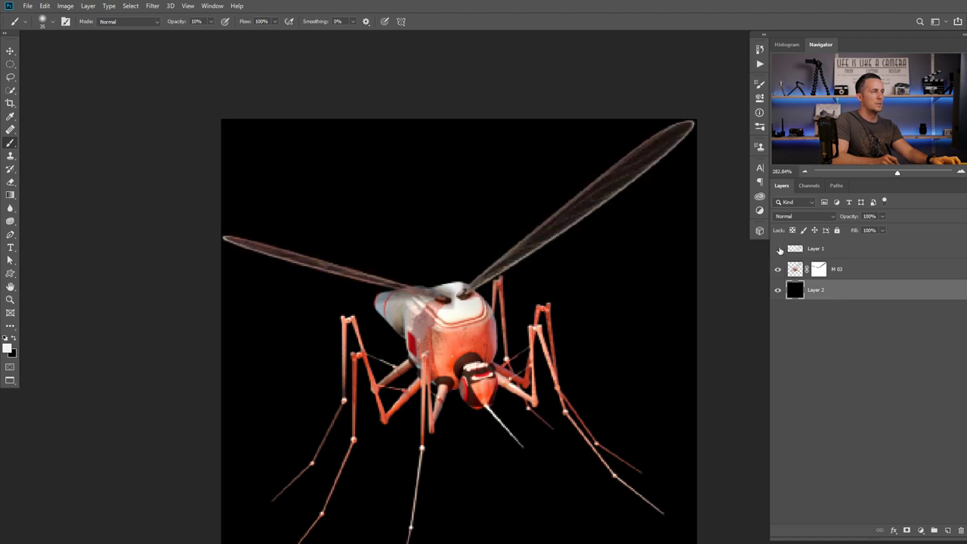
click(778, 250)
click(778, 250)
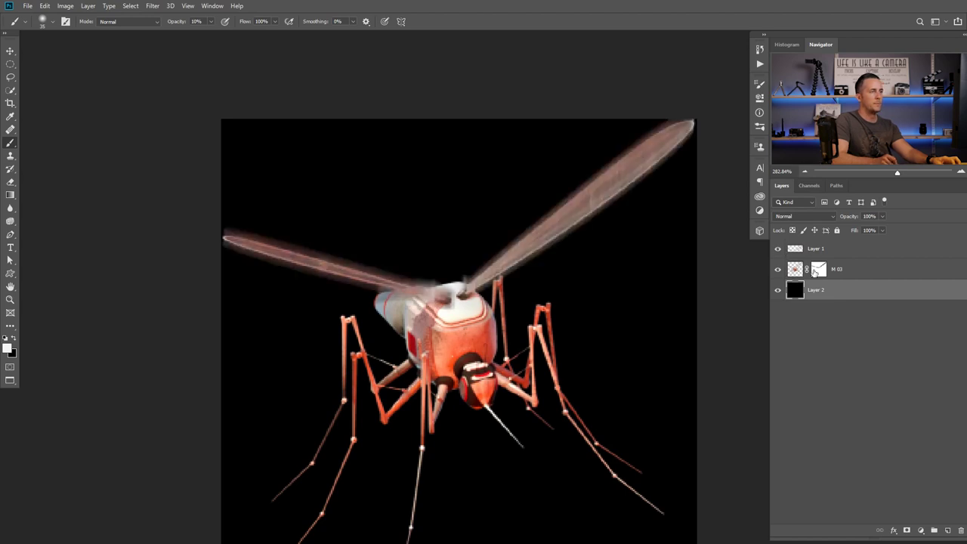
click(815, 272)
click(777, 248)
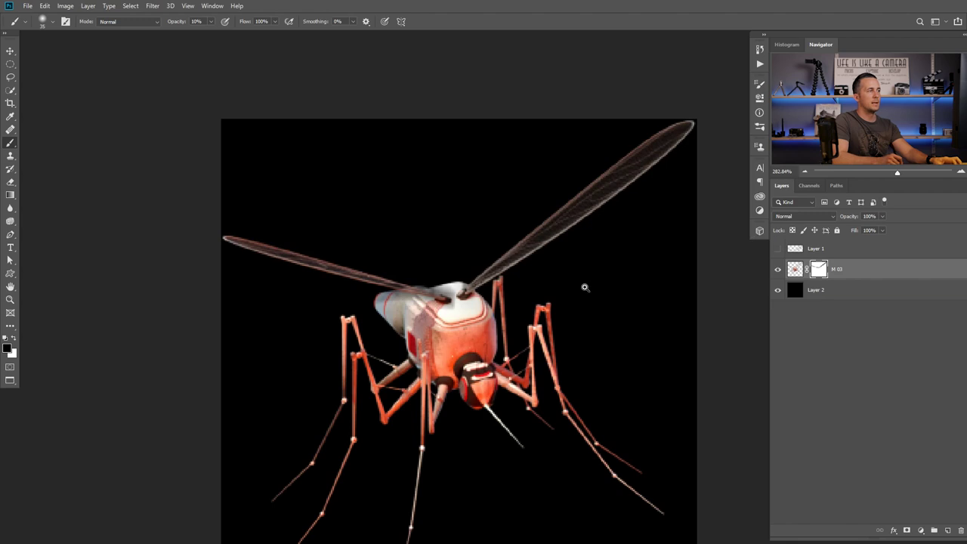
drag(584, 287, 576, 287)
click(778, 248)
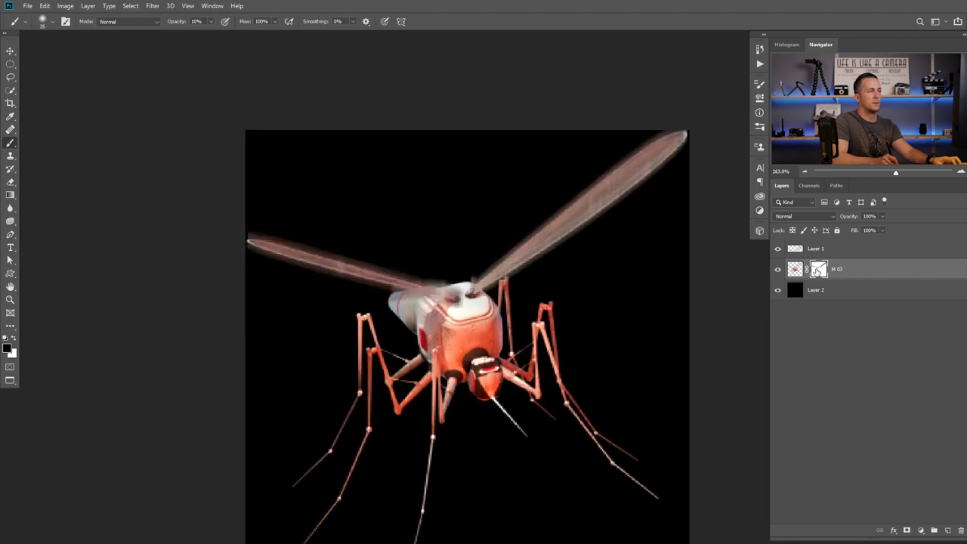
click(779, 270)
click(778, 270)
At 100% brush opacity, paint M 03's mask black over the right wing's sharp edges and white over the upper body.
click(819, 270)
key(0)
mouse_move(643, 162)
mouse_down()
mouse_move(557, 222)
mouse_move(585, 211)
mouse_up()
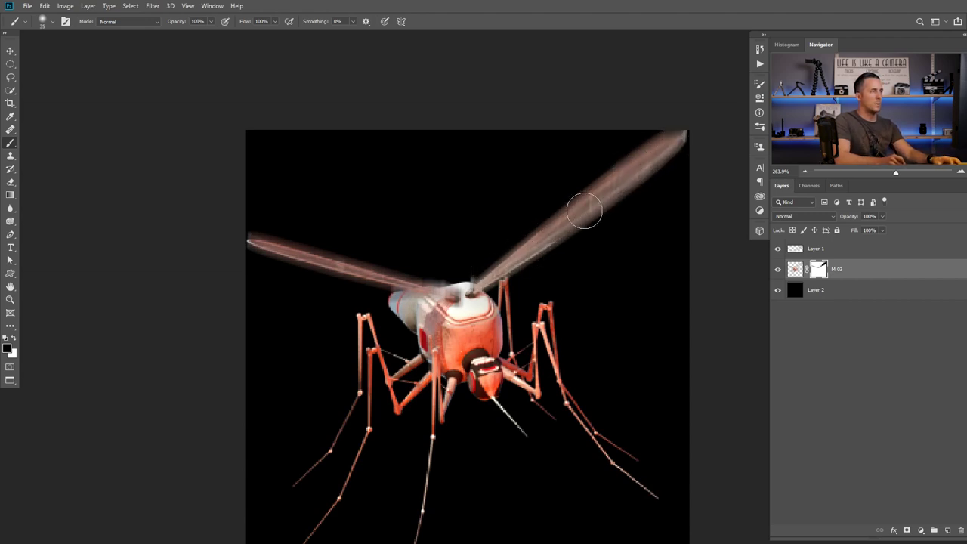
key(x)
drag(454, 302, 420, 265)
At 30% brush opacity, paint M 03's mask black over the left wing's sharp remnants and white over the body near the wing base.
key(x)
key(3)
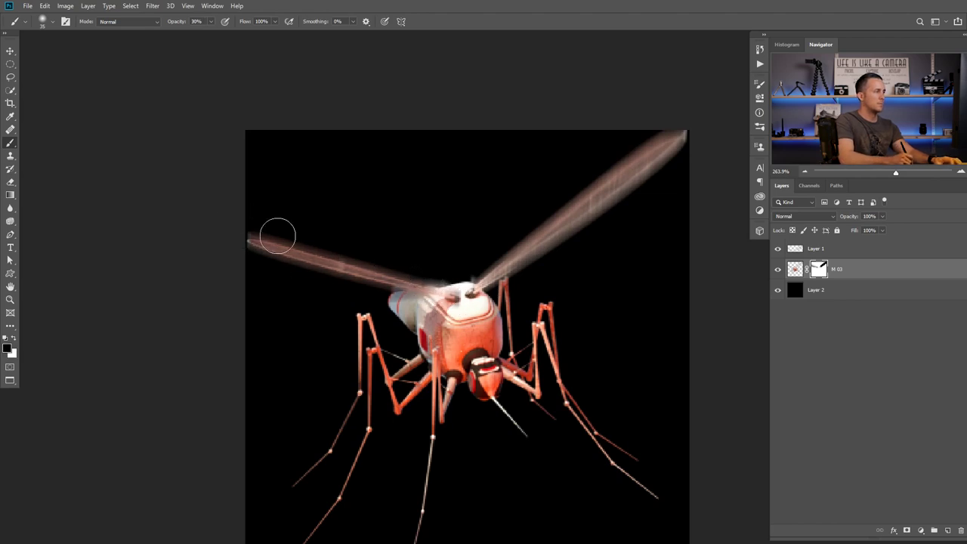
key(x)
mouse_move(413, 311)
mouse_down()
mouse_move(388, 311)
mouse_move(451, 305)
mouse_move(411, 316)
mouse_move(450, 322)
mouse_up()
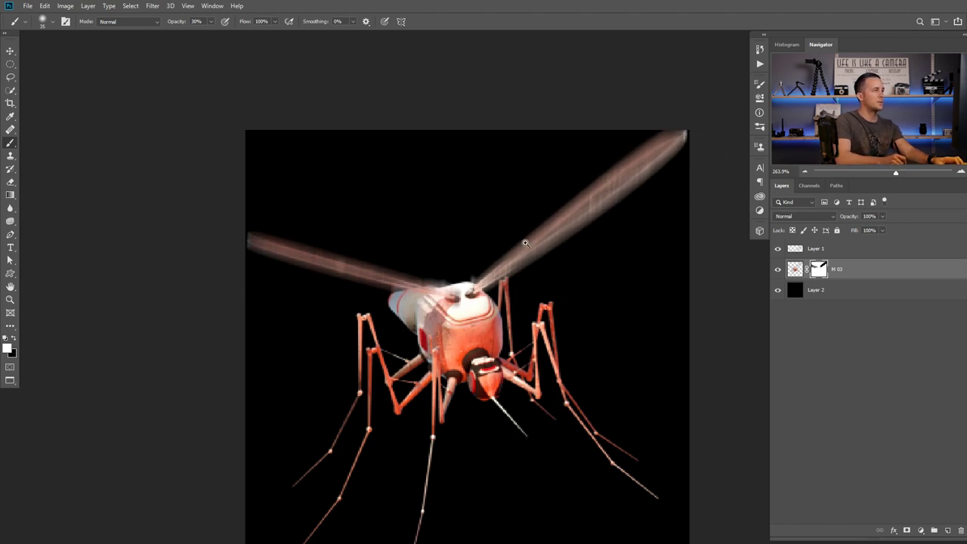
Save and close the M 03 contents, and check the mosquito in the main composite.
scroll(522, 244, down, 3)
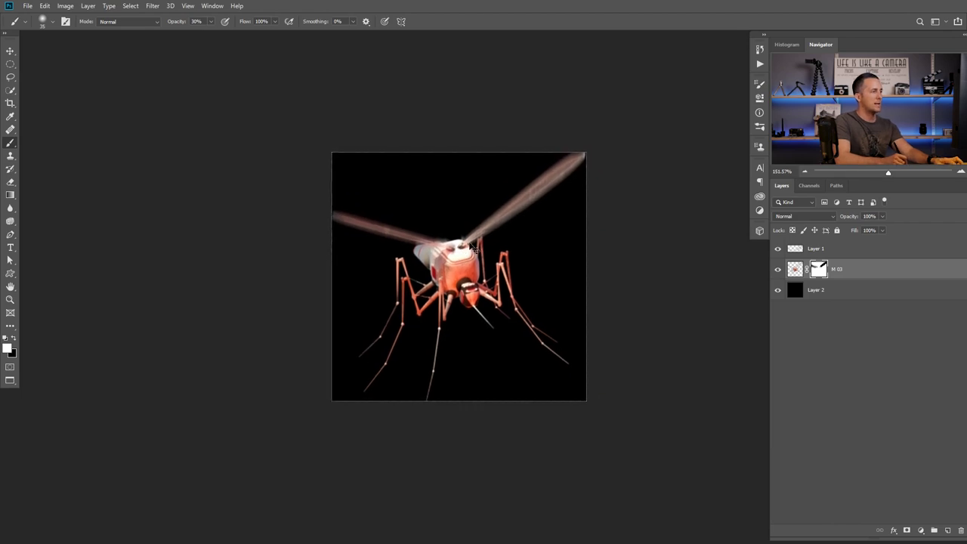
key(ctrl+w)
scroll(513, 272, down, 2)
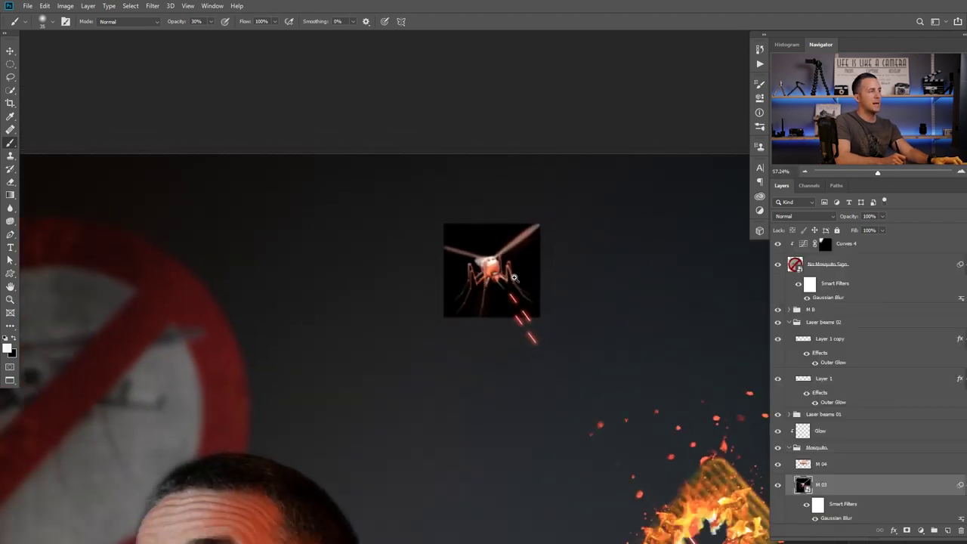
drag(499, 276, 469, 290)
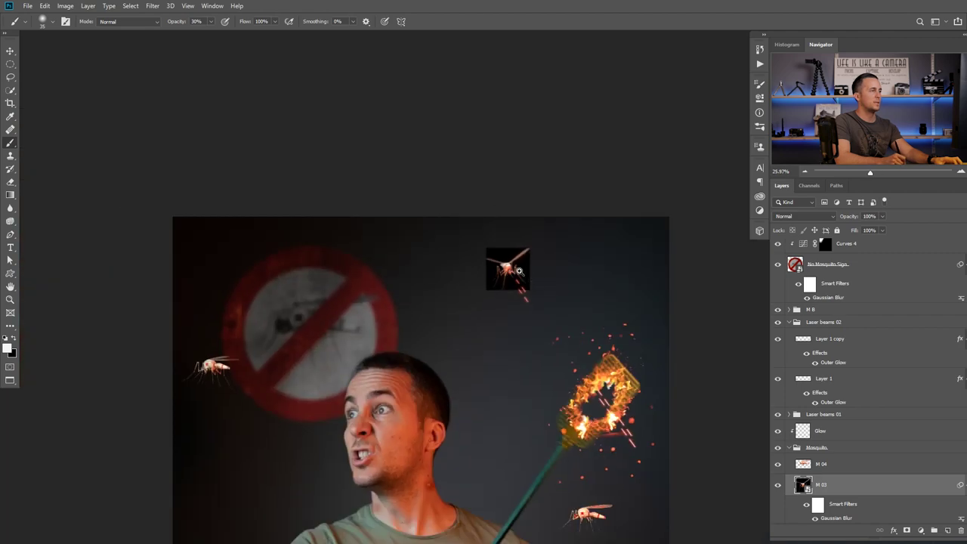
scroll(519, 270, up, 3)
Reopen the M 03 smart object, delete the black Layer 2, and save and close its contents.
double_click(803, 484)
click(797, 291)
key(Delete)
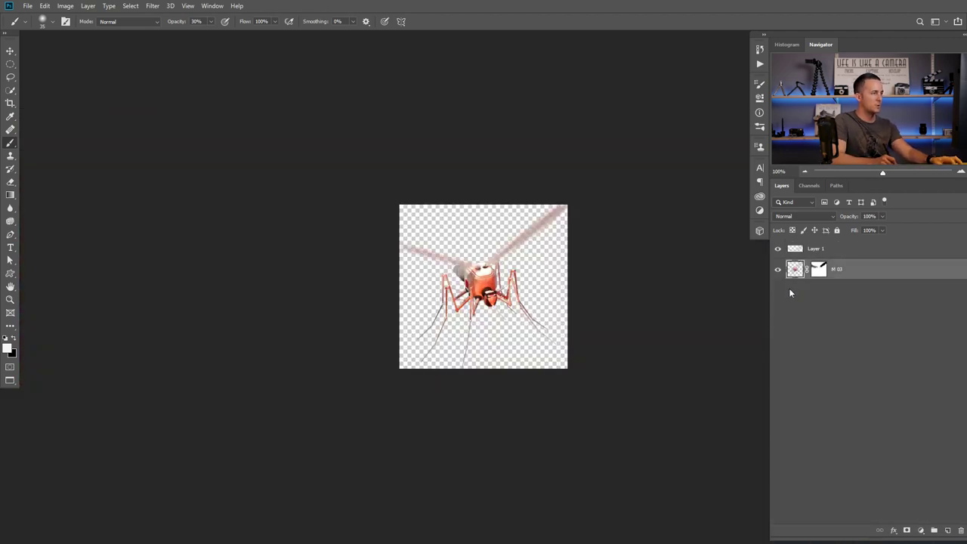
key(ctrl+s)
key(ctrl+w)
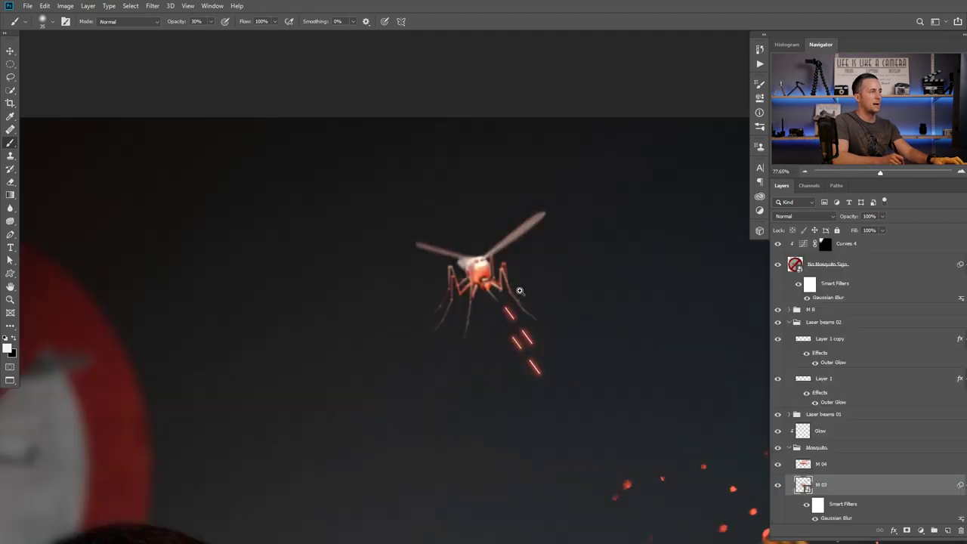
Inspect the mosquito in the composite, reopen the M 03 smart object, and duplicate the blurred wings on Layer 1.
scroll(489, 303, down, 3)
scroll(514, 299, up, 5)
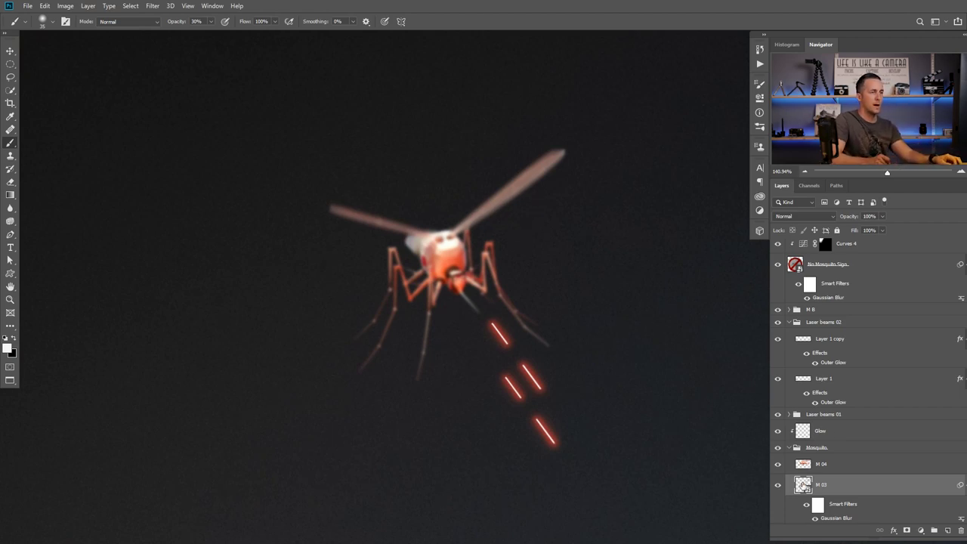
double_click(802, 484)
click(797, 251)
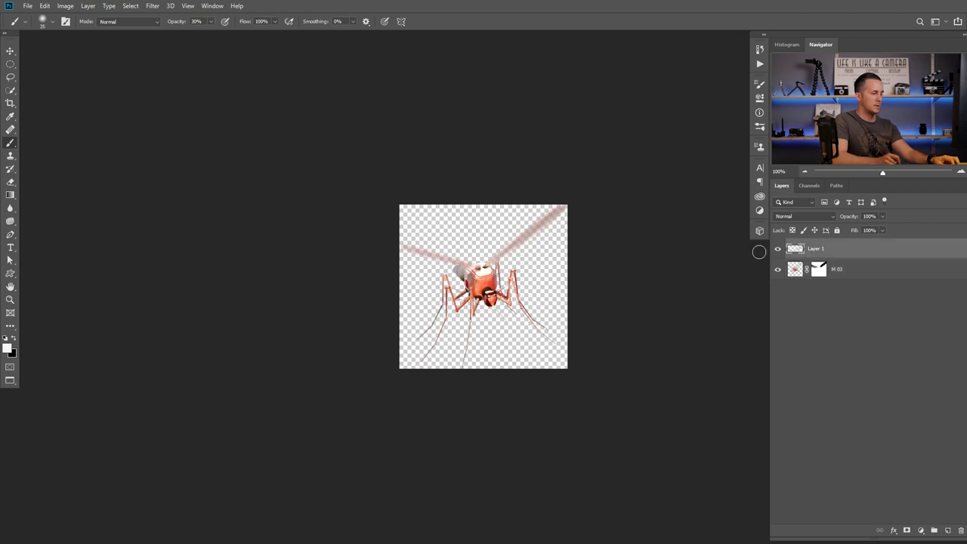
key(ctrl+j)
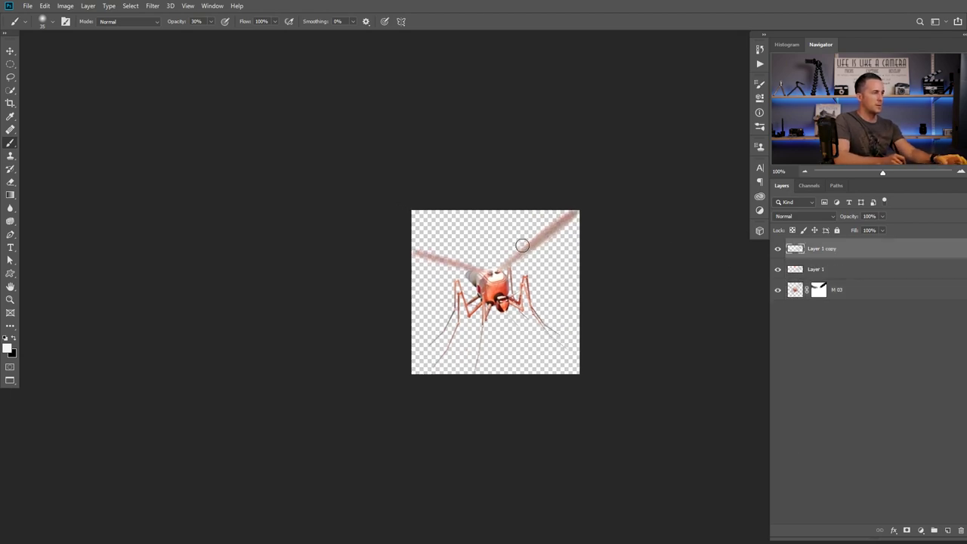
scroll(523, 265, up, 3)
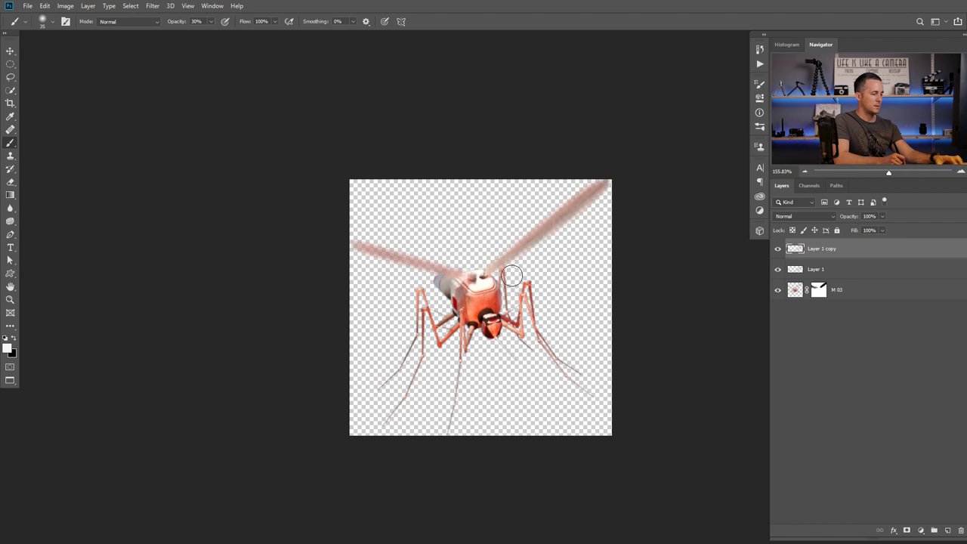
key(ctrl+t)
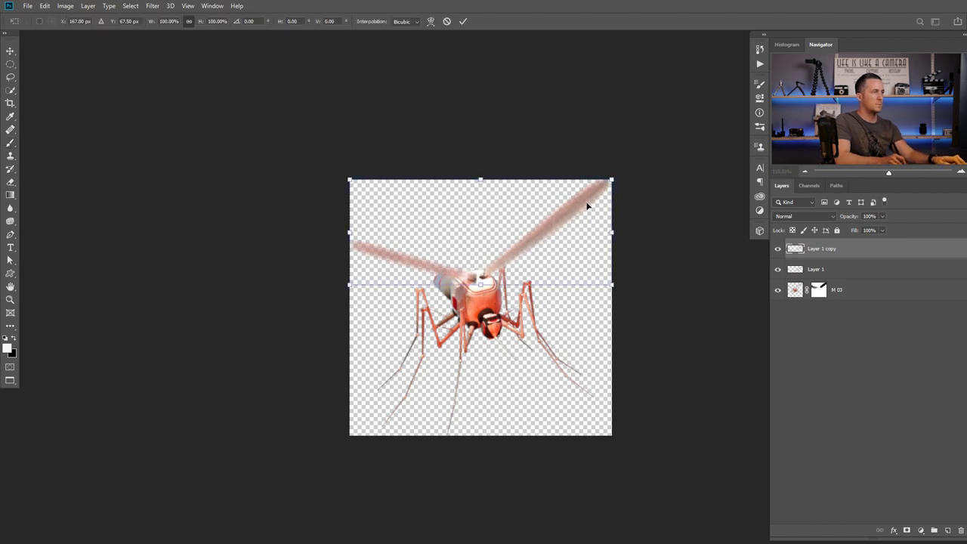
key(Return)
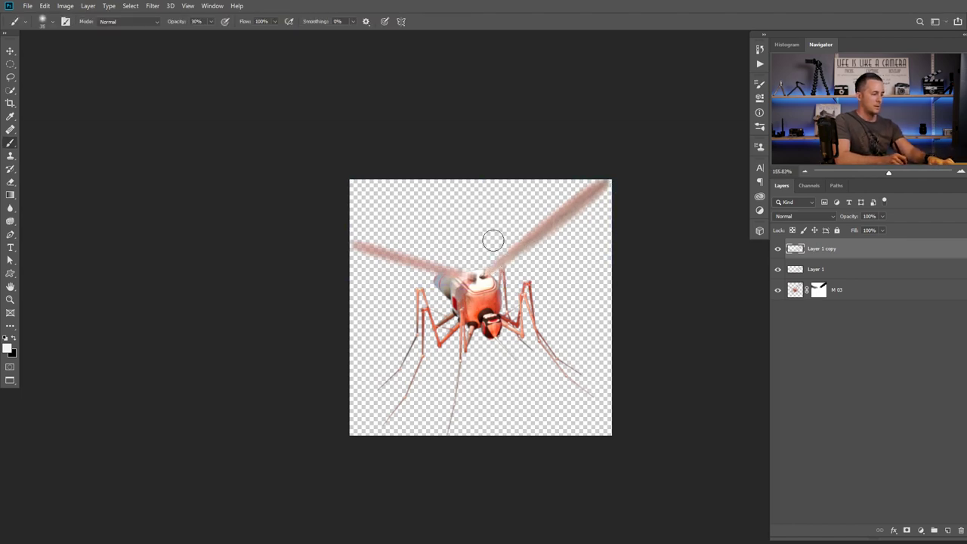
Lasso the right wing on Layer 1 copy and cut it to its own new layer.
key(l)
mouse_move(501, 287)
mouse_down()
mouse_move(605, 236)
mouse_move(626, 156)
mouse_move(518, 189)
mouse_up()
key(ctrl+j)
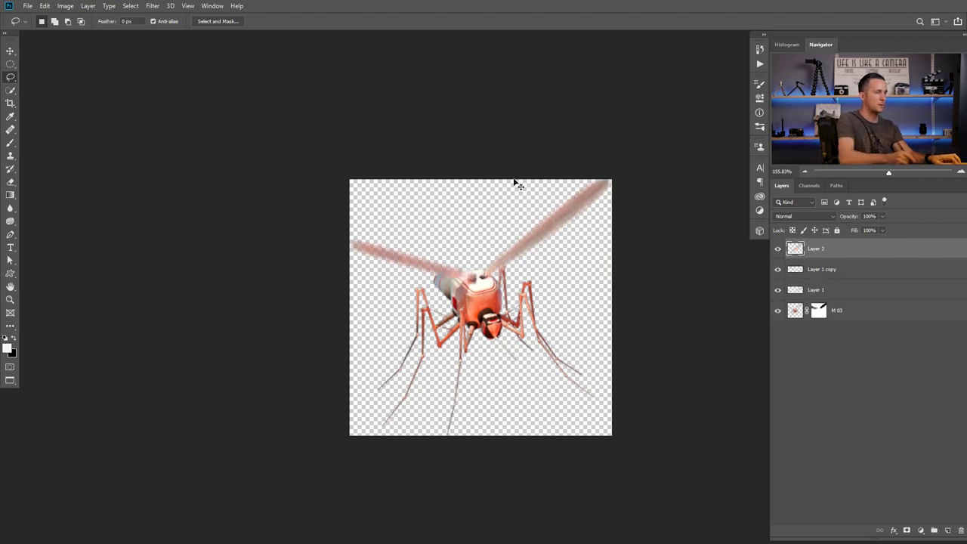
click(792, 269)
mouse_move(458, 253)
mouse_down()
mouse_move(308, 254)
mouse_move(411, 315)
mouse_move(471, 295)
mouse_move(472, 261)
mouse_up()
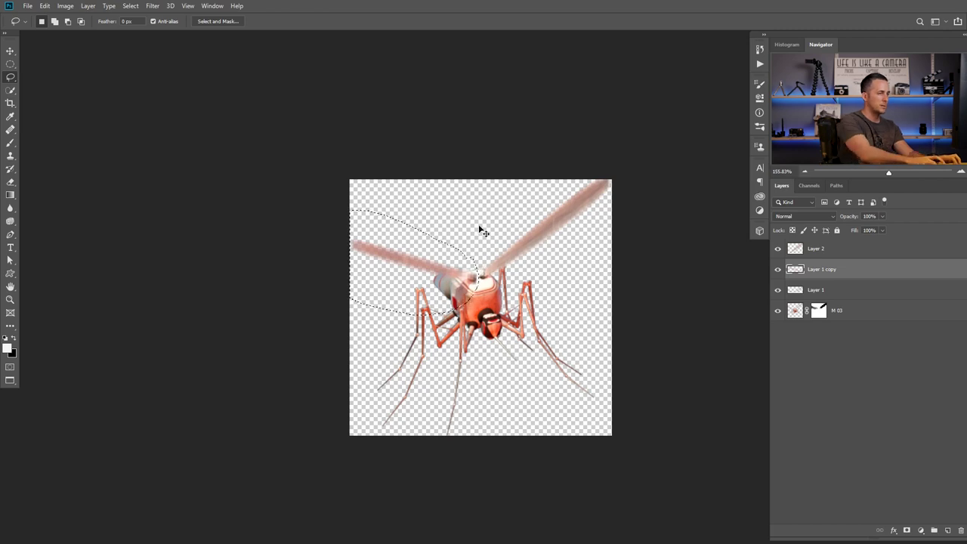
key(ctrl+j)
key(ctrl+z)
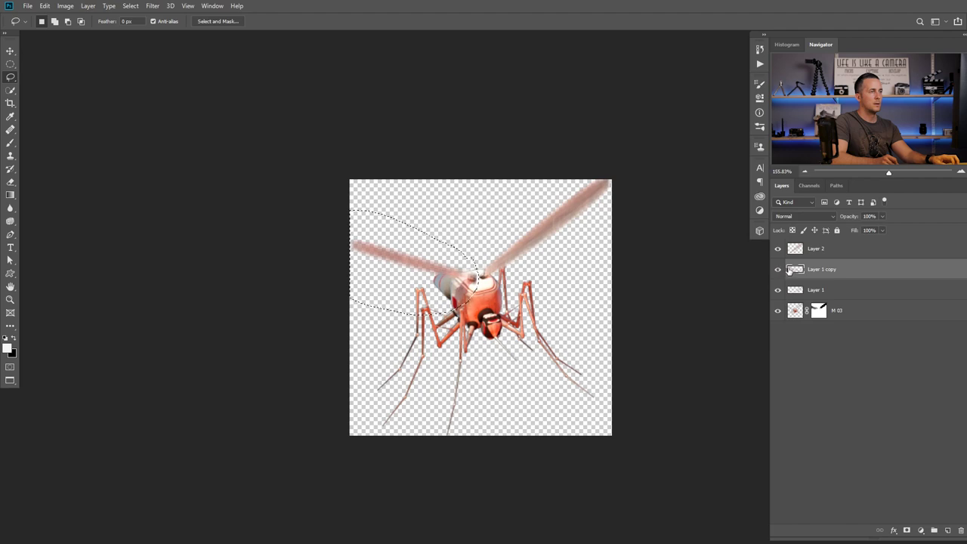
alt+click(778, 269)
alt+click(778, 269)
key(ctrl+d)
Rotate the left wing on Layer 1 copy slightly upward about its base so it fans out above the original wing.
key(ctrl+t)
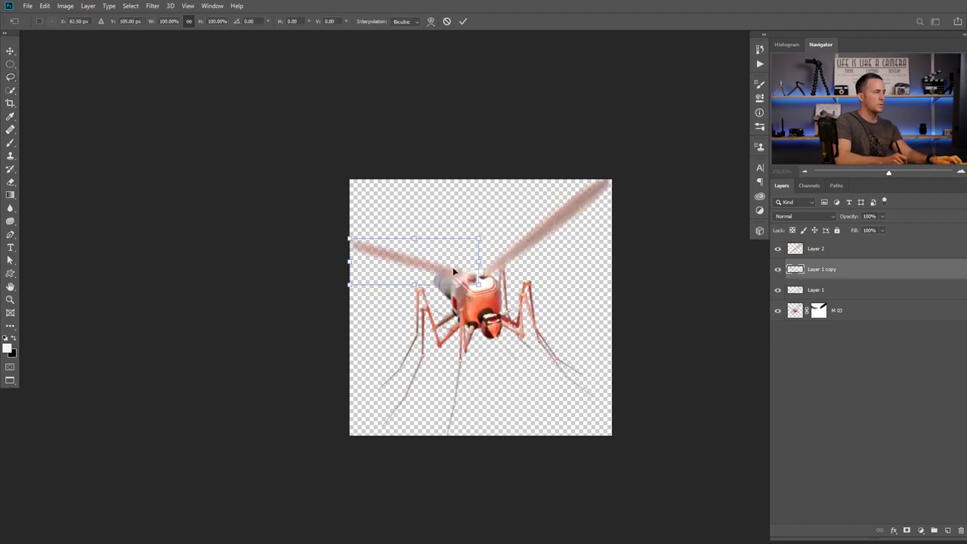
mouse_move(345, 235)
mouse_down()
mouse_move(340, 216)
mouse_move(336, 243)
mouse_move(341, 229)
mouse_up()
key(Return)
key(l)
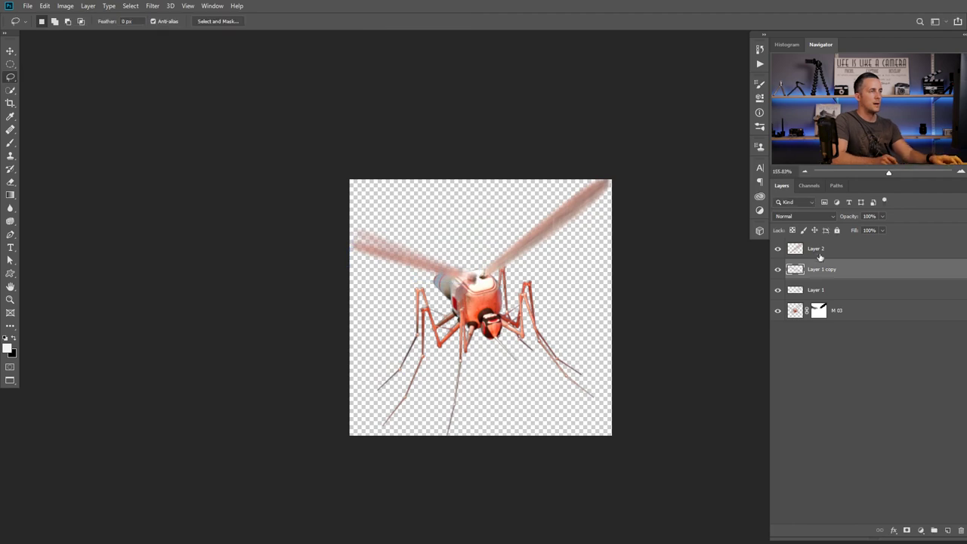
Rotate the right wing on Layer 2 about -9° around its base, and lower the opacity of both wing copies to 73%.
click(816, 257)
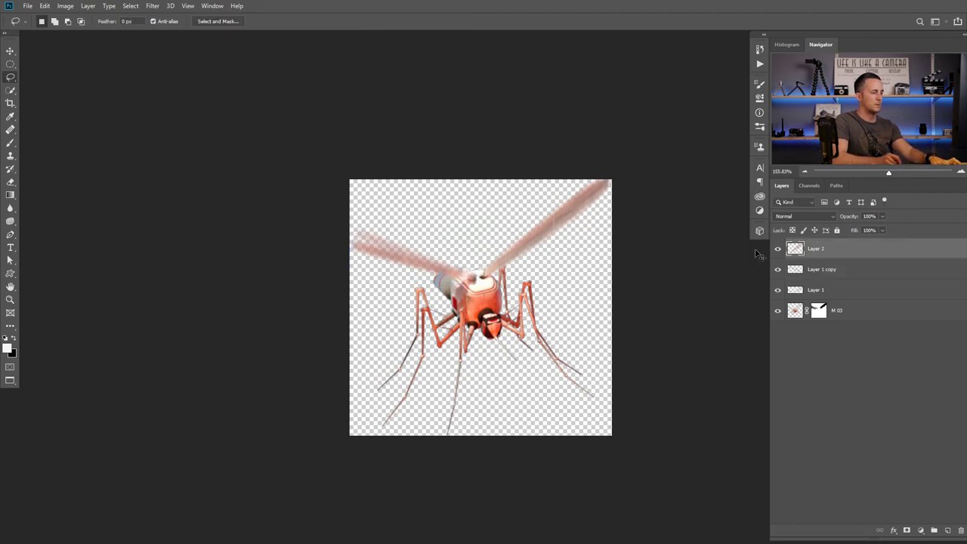
key(ctrl+t)
drag(631, 177, 617, 160)
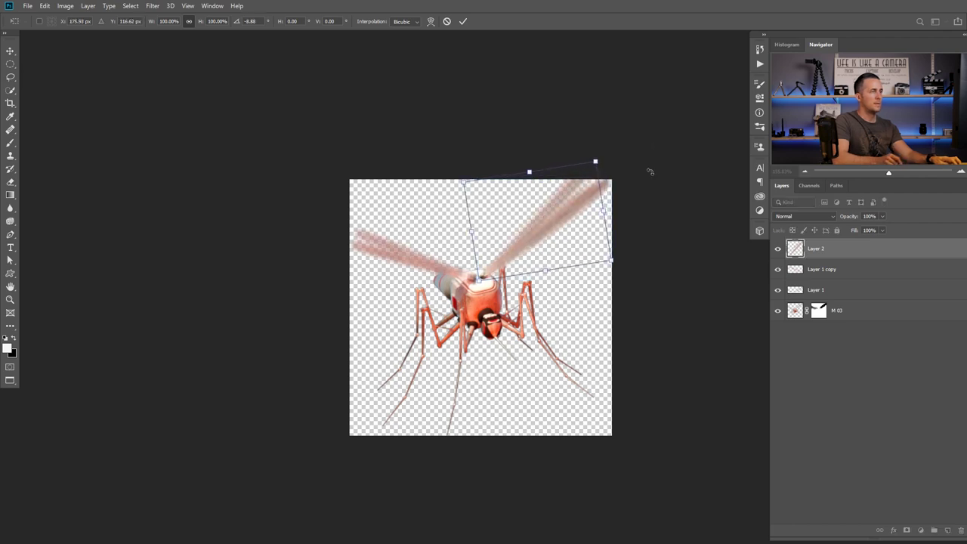
key(Return)
shift+click(797, 268)
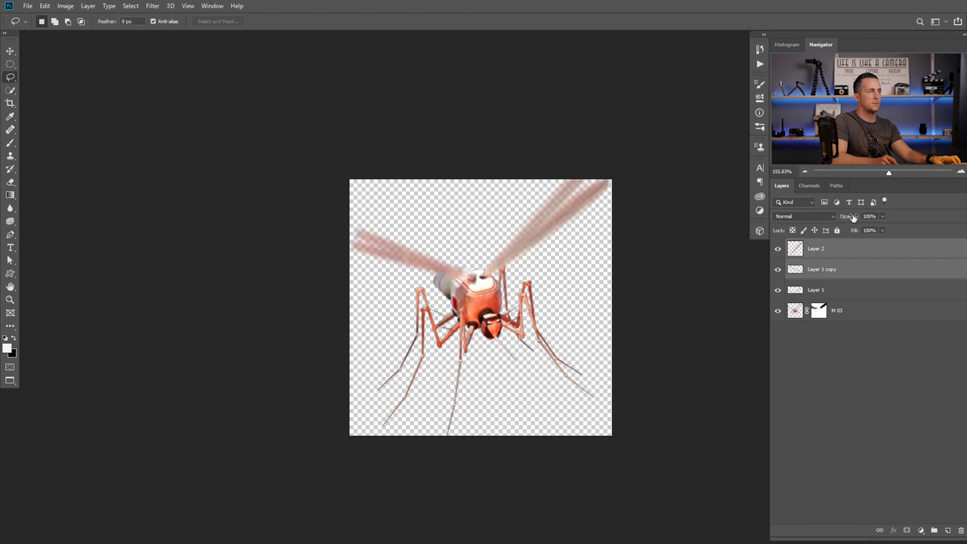
drag(852, 217, 840, 217)
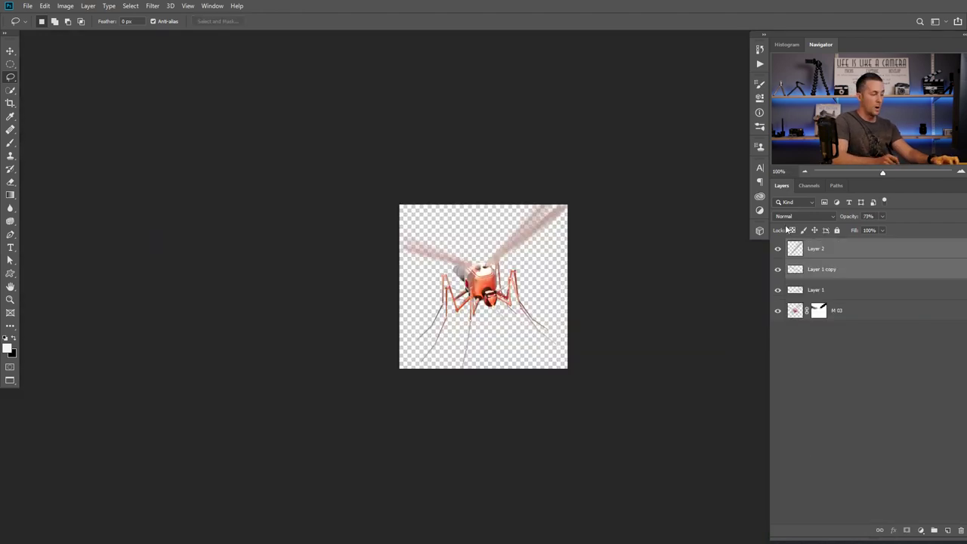
Extend the canvas above and below the mosquito with the Crop tool at a 4:5 ratio, keeping the full left wing.
key(c)
drag(543, 202, 581, 172)
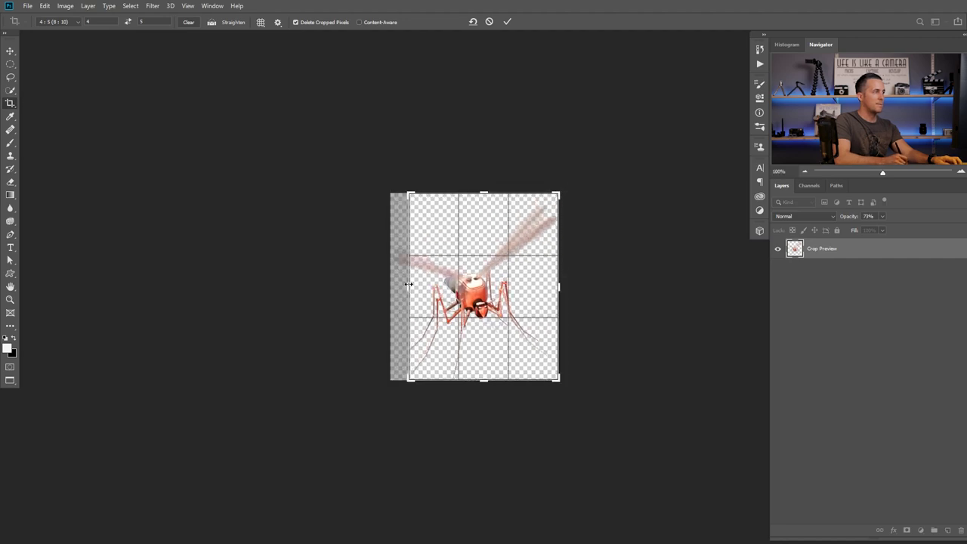
drag(408, 285, 398, 280)
key(Return)
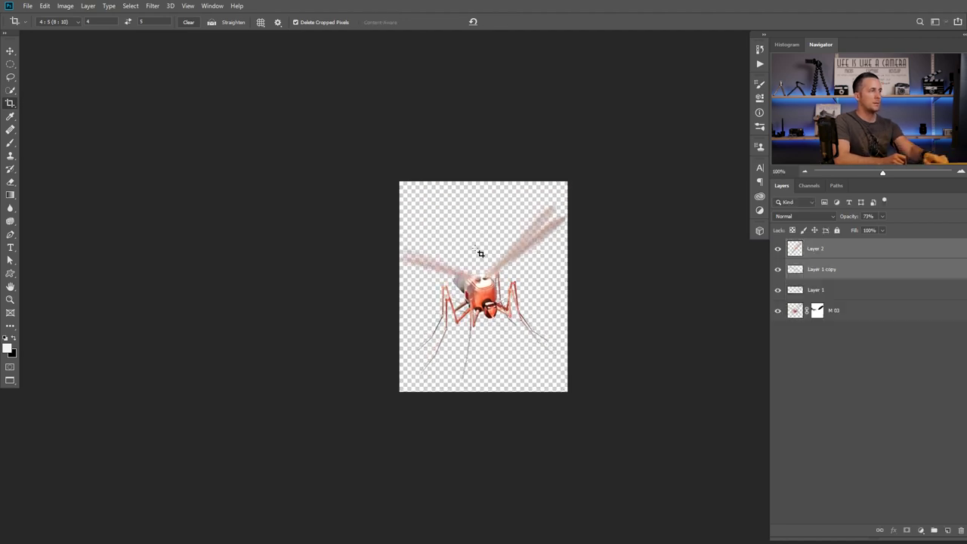
Save and close the M 03 contents, and inspect the doubled wings in the main composite.
key(ctrl+w)
drag(531, 247, 449, 284)
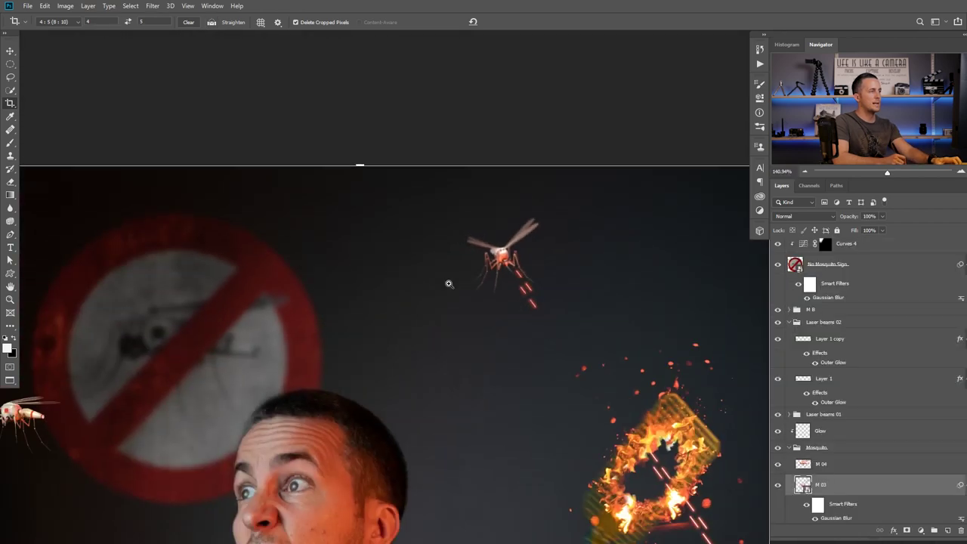
scroll(448, 284, down, 2)
scroll(496, 274, up, 5)
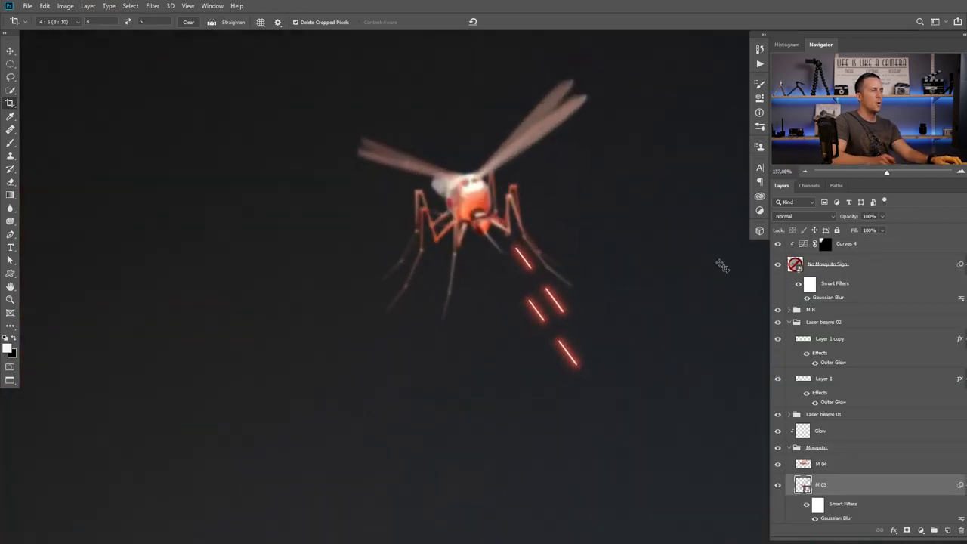
Reopen the M 03 contents, lower the opacity of Layer 2 and Layer 1 copy to 29%, save, and inspect the wings in the composite.
double_click(804, 485)
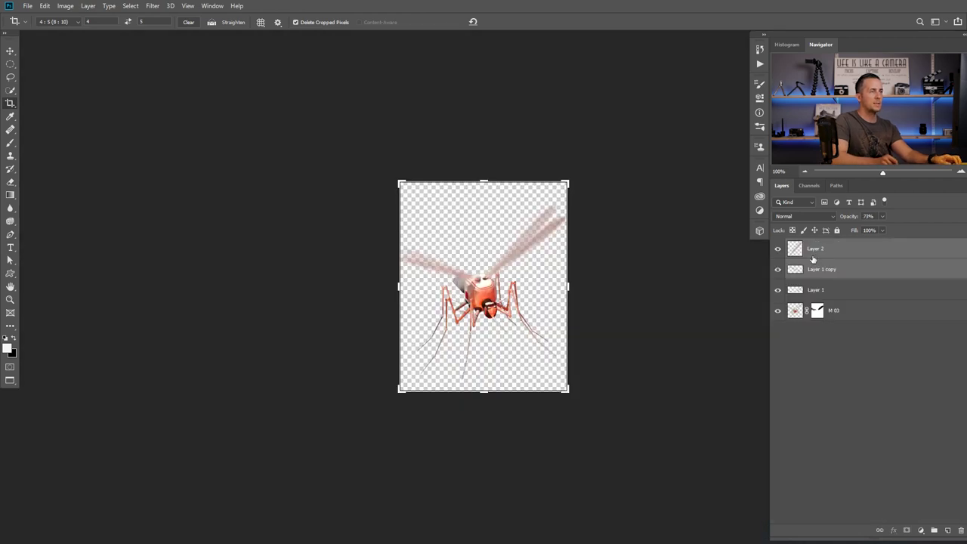
drag(854, 217, 837, 218)
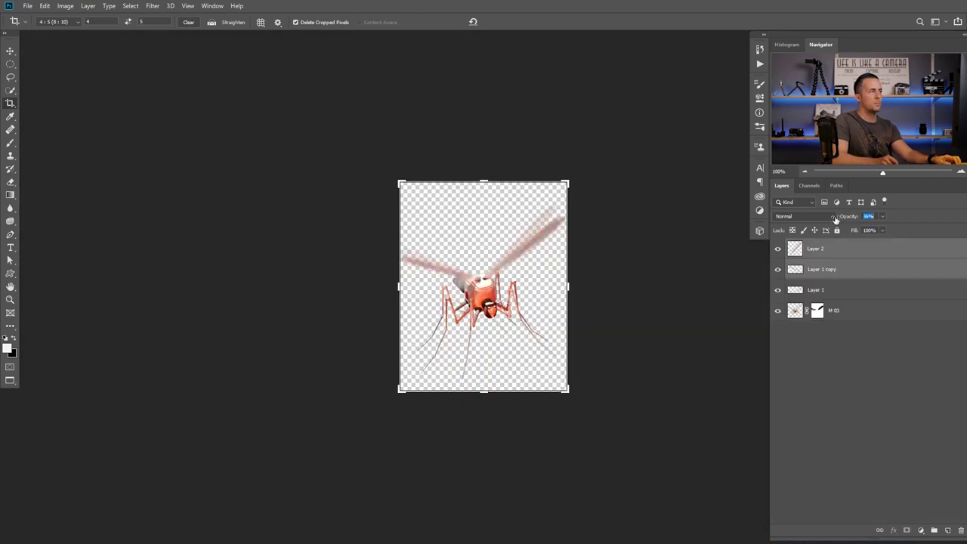
key(ctrl+s)
key(ctrl+w)
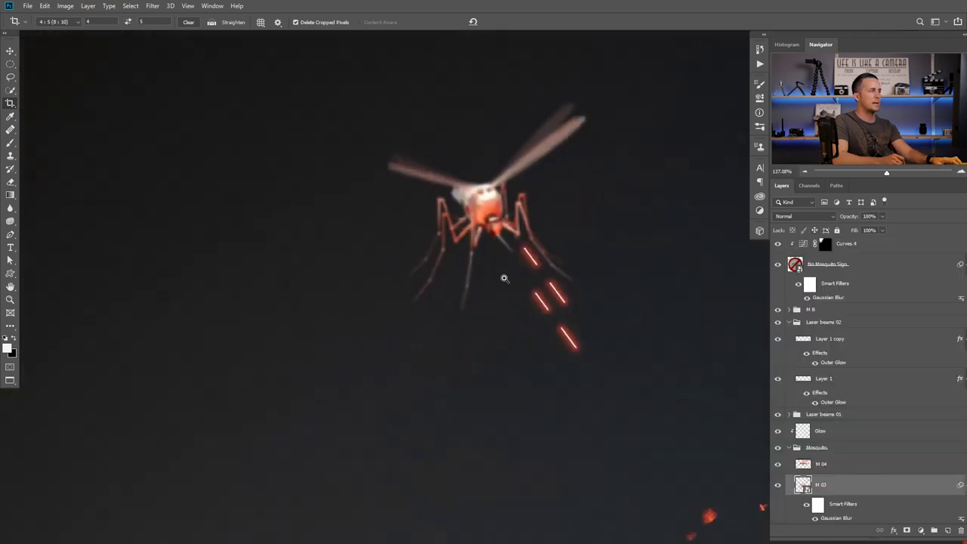
drag(503, 278, 460, 297)
drag(519, 296, 492, 234)
drag(499, 178, 533, 212)
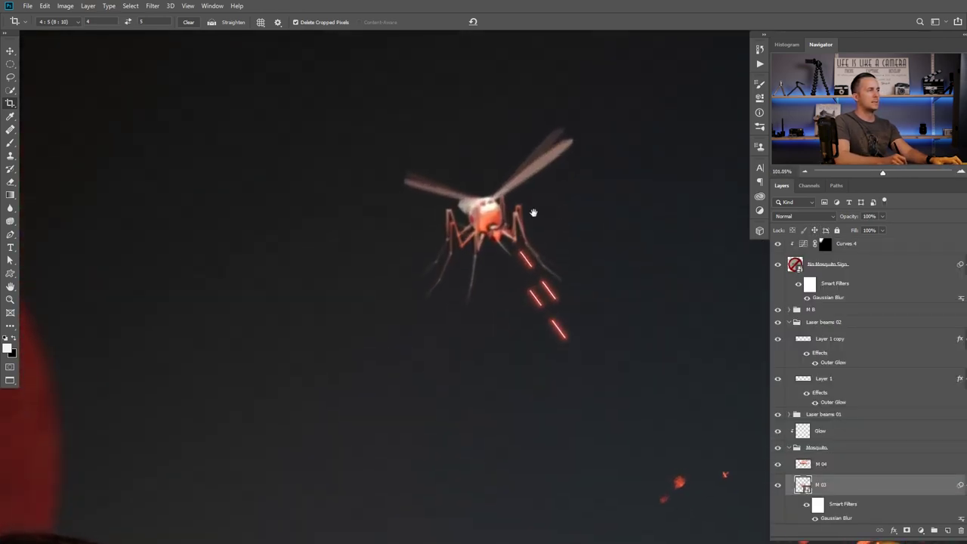
Open the M 03 contents again and rotate the right wing copy on Layer 2 about its base, slightly closer to the original wing.
double_click(802, 485)
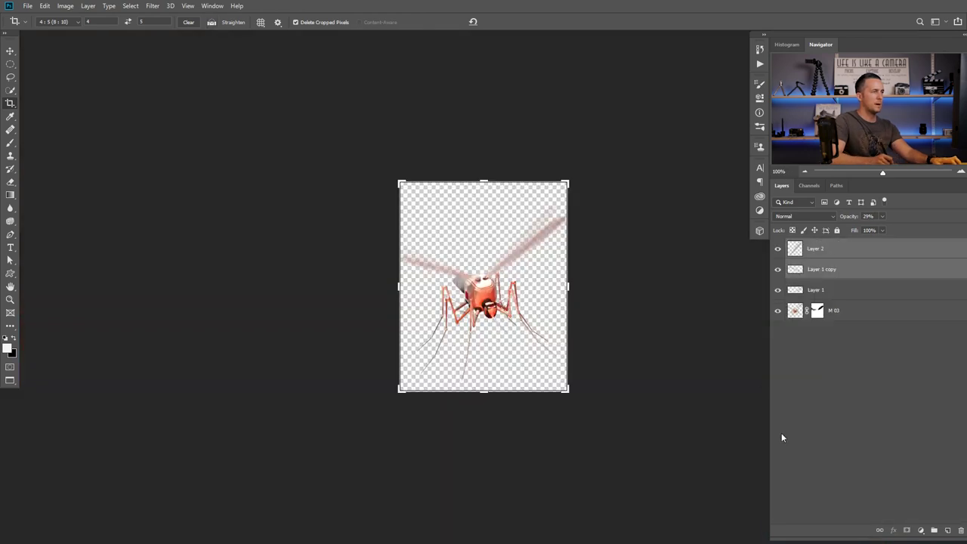
click(802, 254)
scroll(597, 212, up, 2)
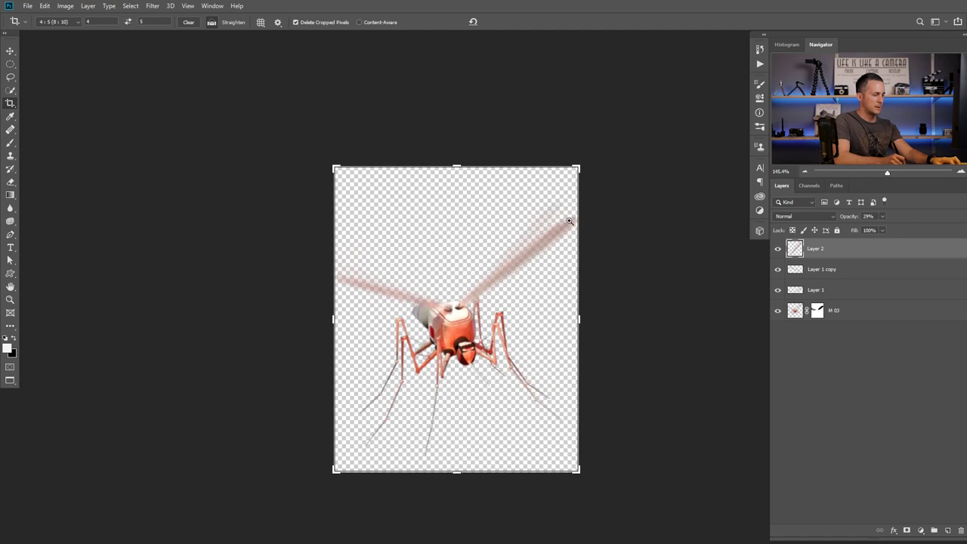
key(ctrl+t)
mouse_move(582, 194)
mouse_down()
mouse_move(579, 183)
mouse_move(580, 198)
mouse_up()
key(ctrl+z)
alt+click(466, 299)
key(Return)
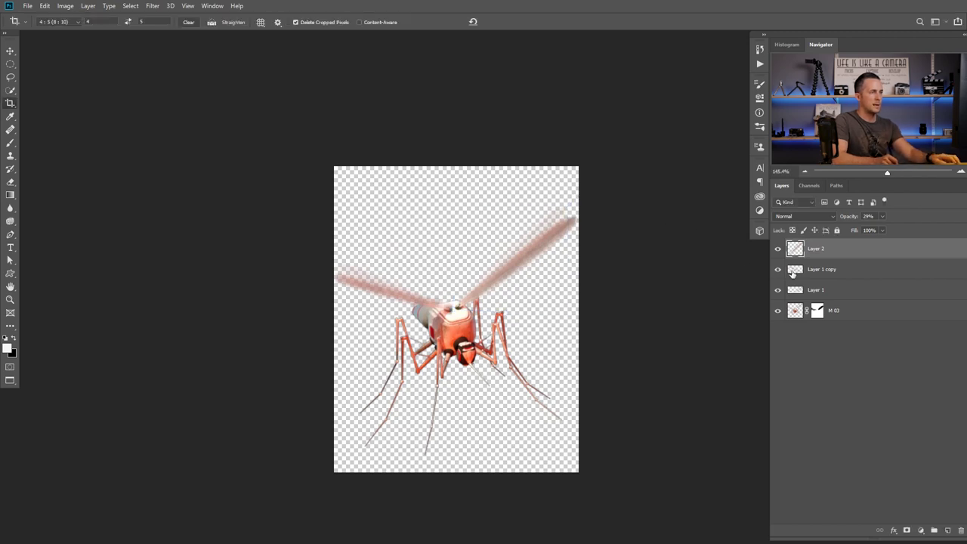
Rotate the left wing copy on Layer 1 copy about its base, slightly closer to the original left wing.
click(793, 270)
key(ctrl+t)
alt+click(442, 304)
drag(327, 239, 324, 244)
key(Return)
Merge Layer 2 with Layer 1 copy and apply a Motion Blur at 86° with a distance of 11 pixels.
shift+click(830, 257)
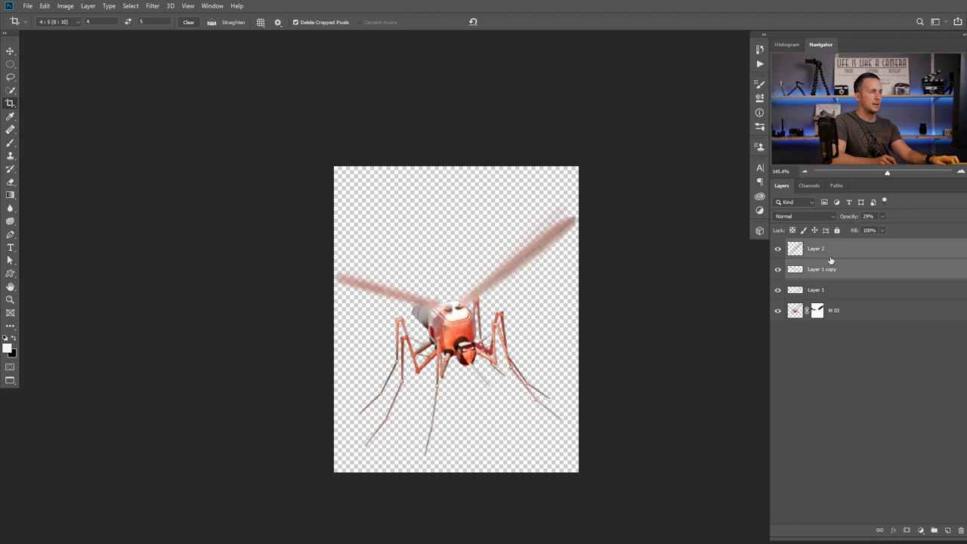
key(ctrl+e)
click(151, 6)
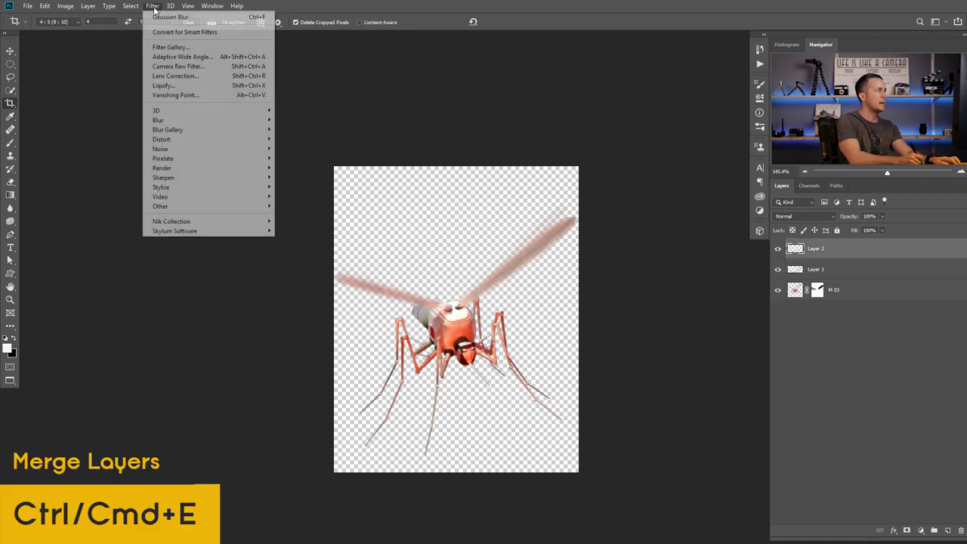
mouse_move(212, 120)
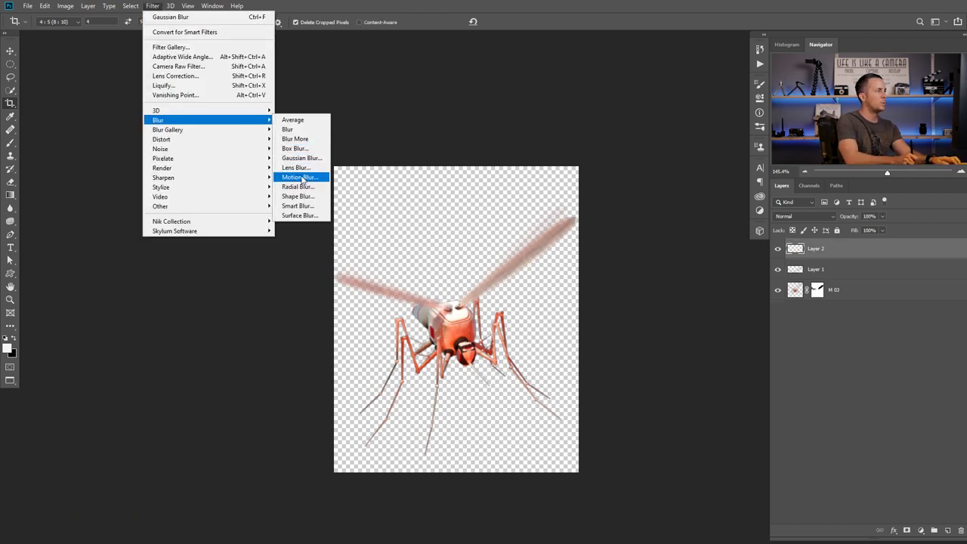
click(302, 177)
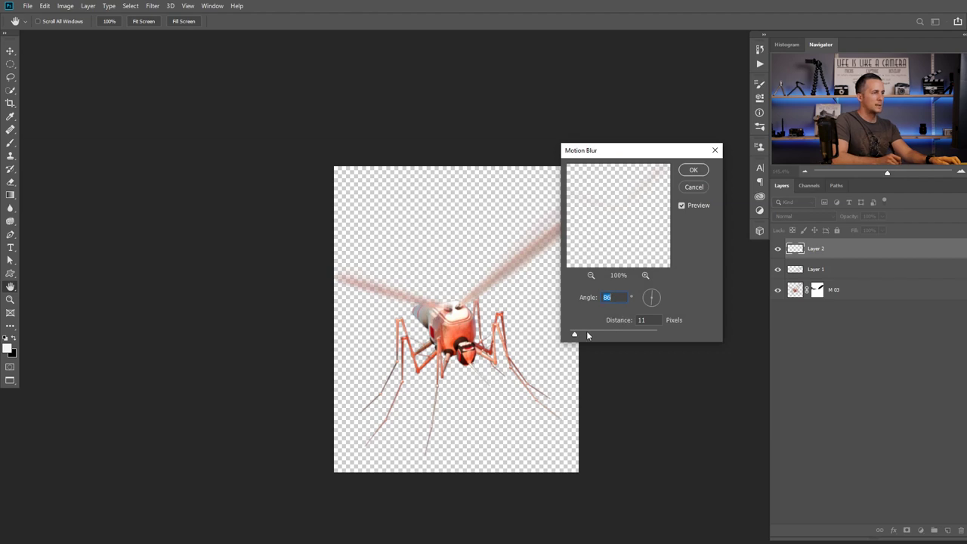
click(692, 170)
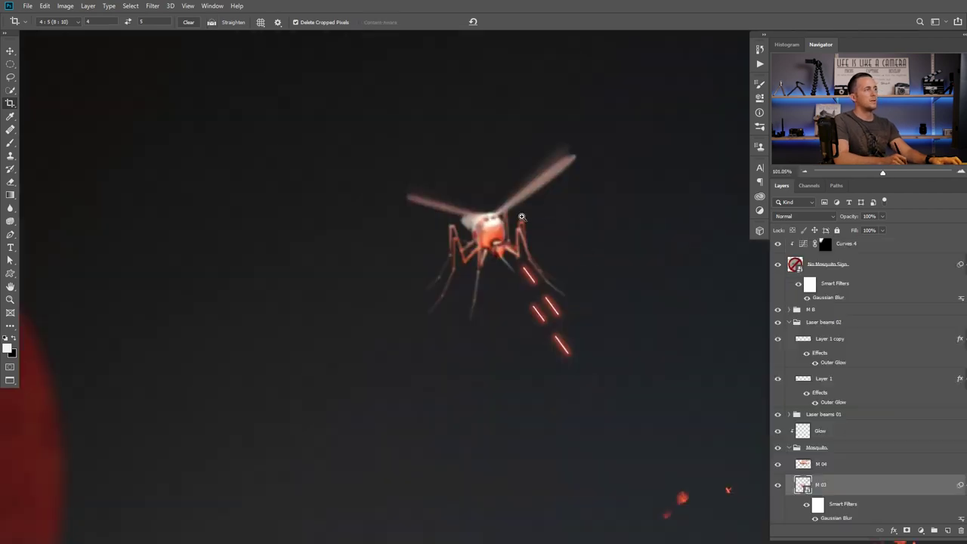
Find the large foreground mosquito near the man's elbow in the composite, select its M 02 layer and open the smart object's contents.
scroll(521, 217, down, 10)
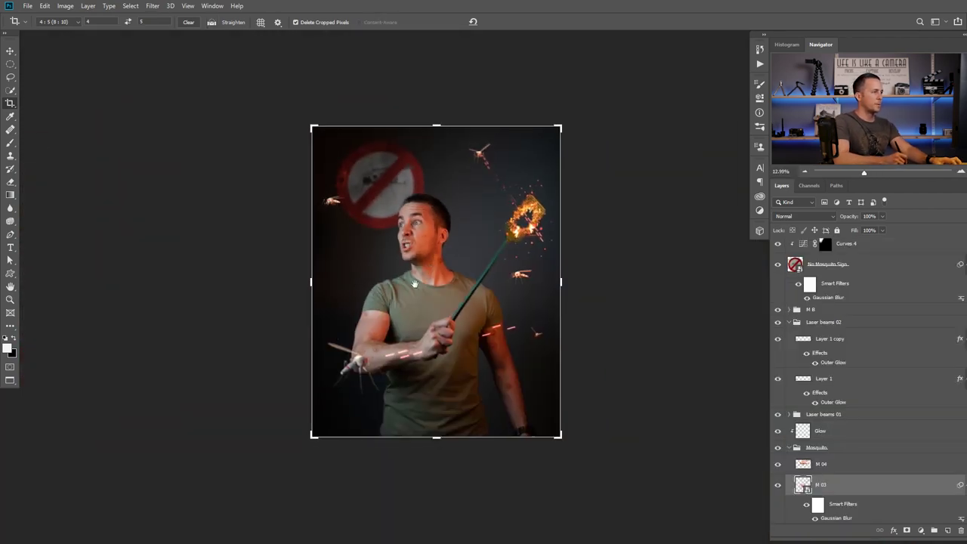
scroll(347, 352, up, 5)
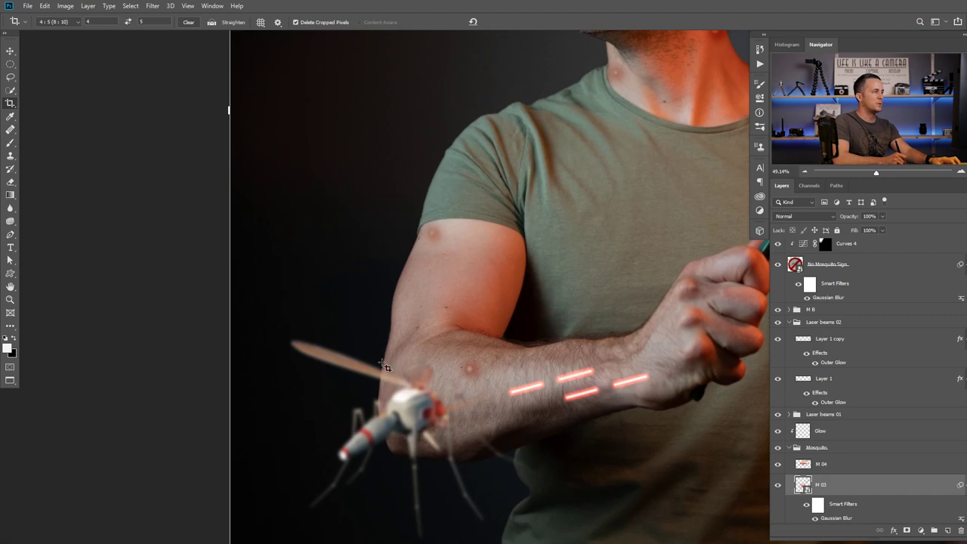
scroll(451, 396, down, 2)
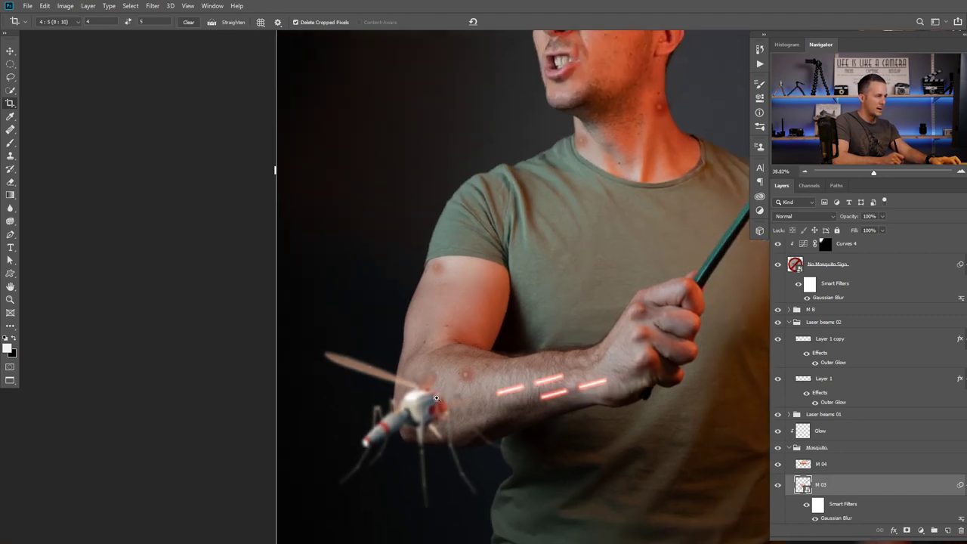
scroll(432, 391, up, 4)
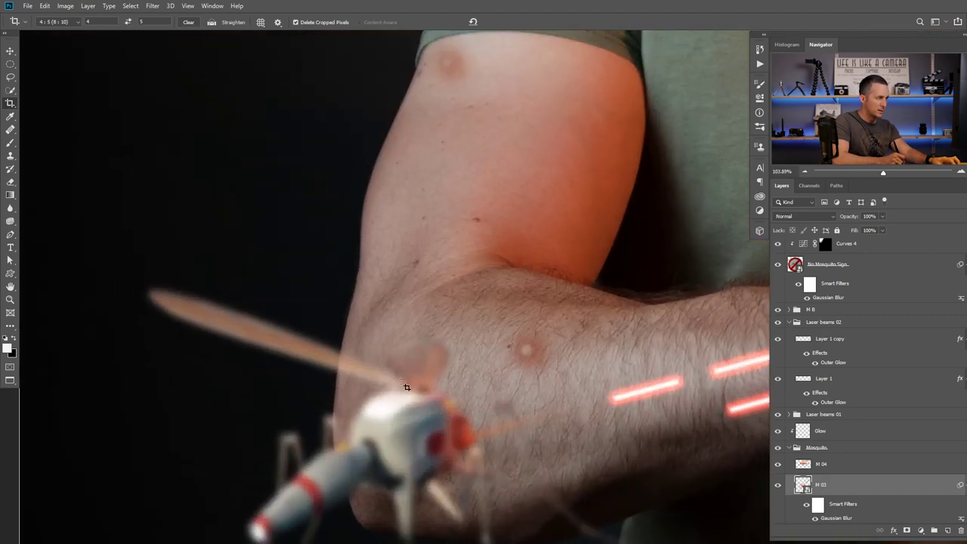
key(v)
scroll(426, 396, down, 4)
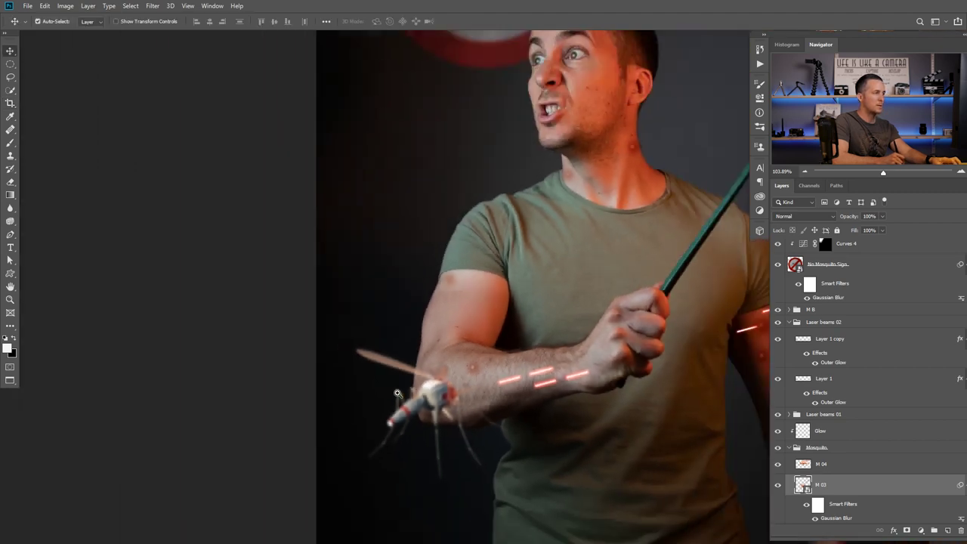
scroll(419, 392, up, 2)
drag(418, 391, 426, 400)
ctrl+click(426, 401)
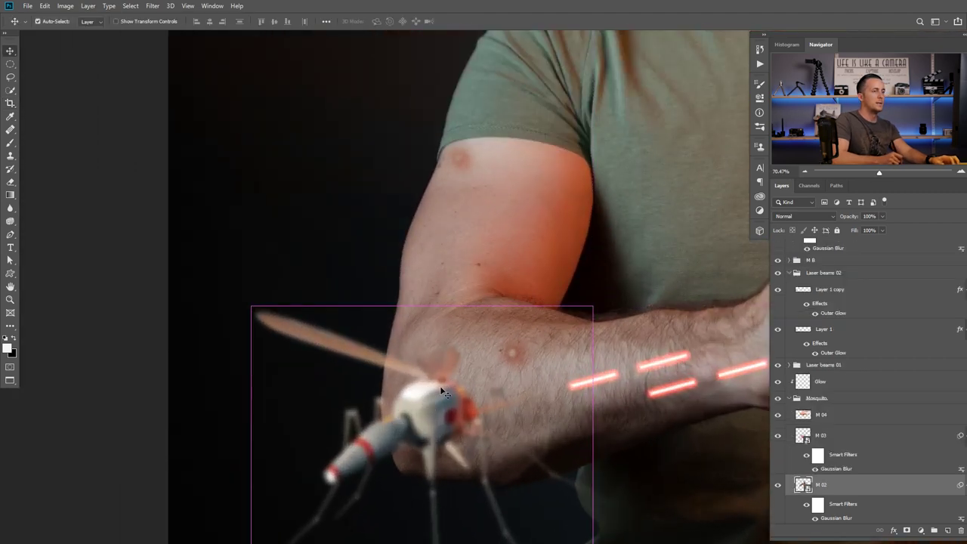
double_click(802, 485)
scroll(462, 179, up, 2)
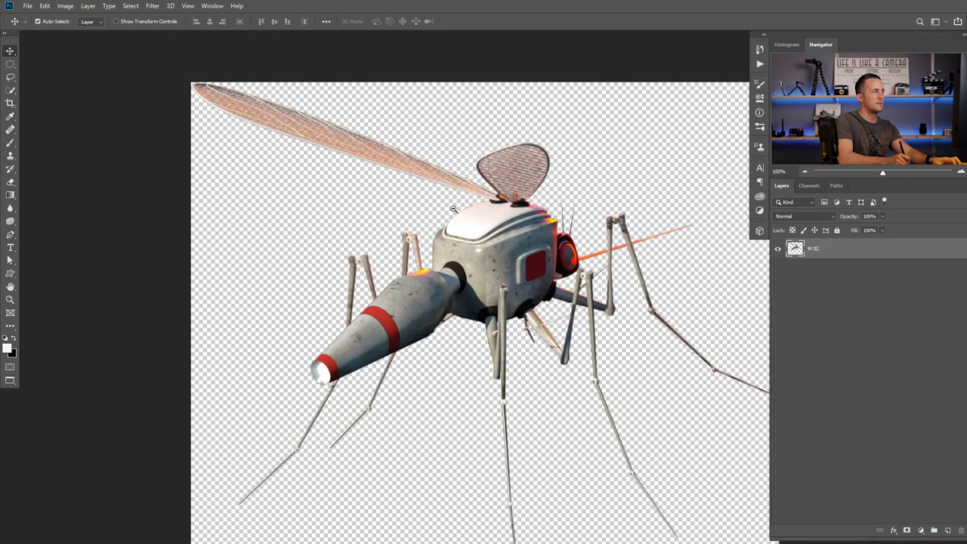
Fan out M 02's long wing with a copy rotated about its base, adjust Layer 2's opacity, and inspect the softened wings in the composite.
key(l)
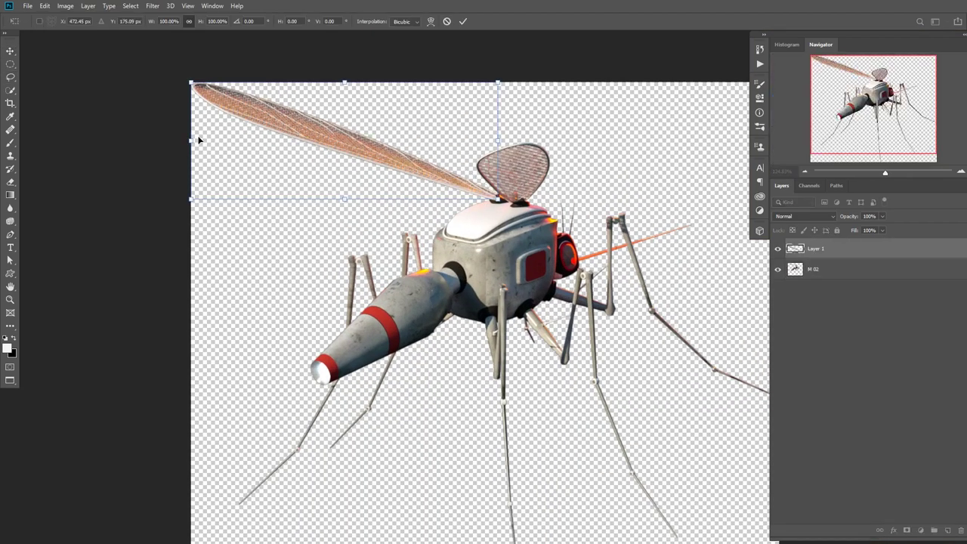
mouse_move(181, 78)
mouse_down()
mouse_move(170, 91)
mouse_move(205, 43)
mouse_up()
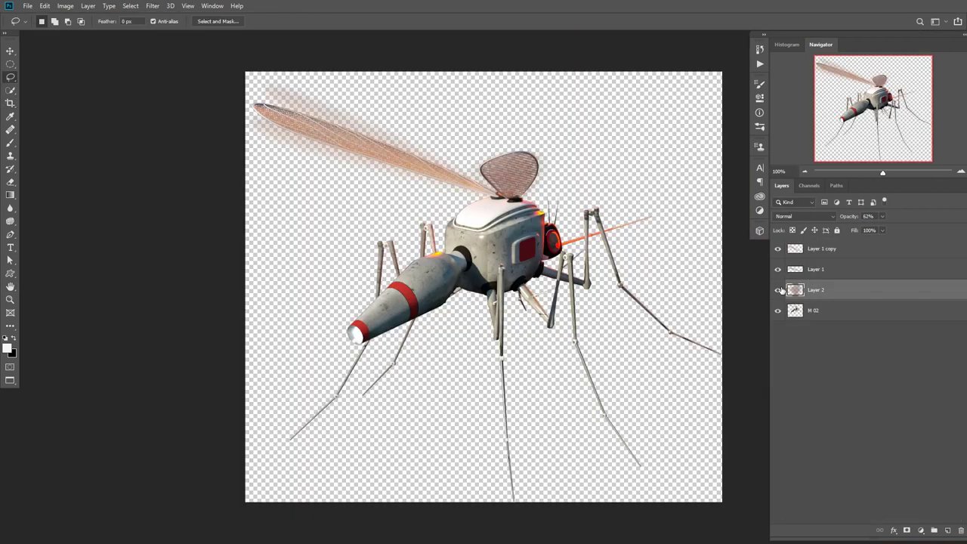
click(867, 216)
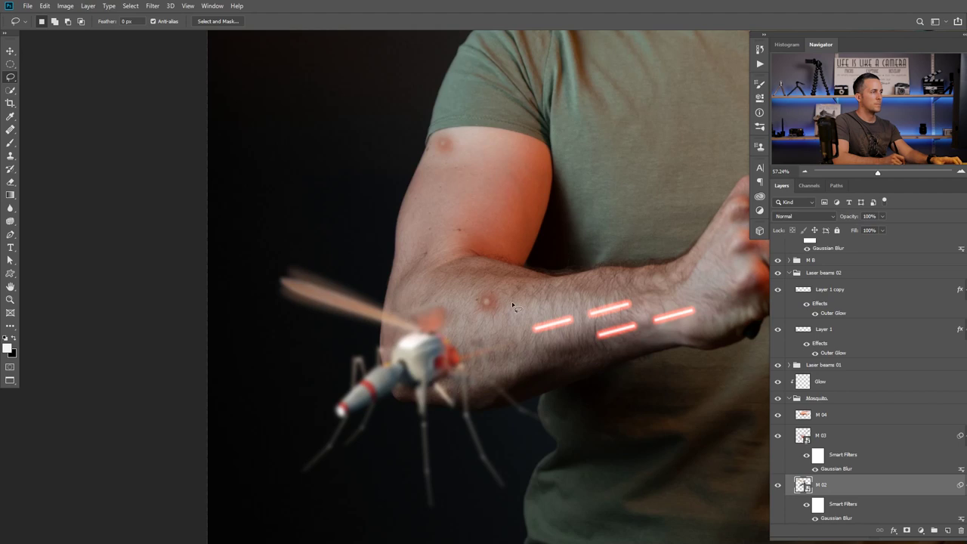
drag(493, 312, 451, 312)
drag(486, 340, 444, 321)
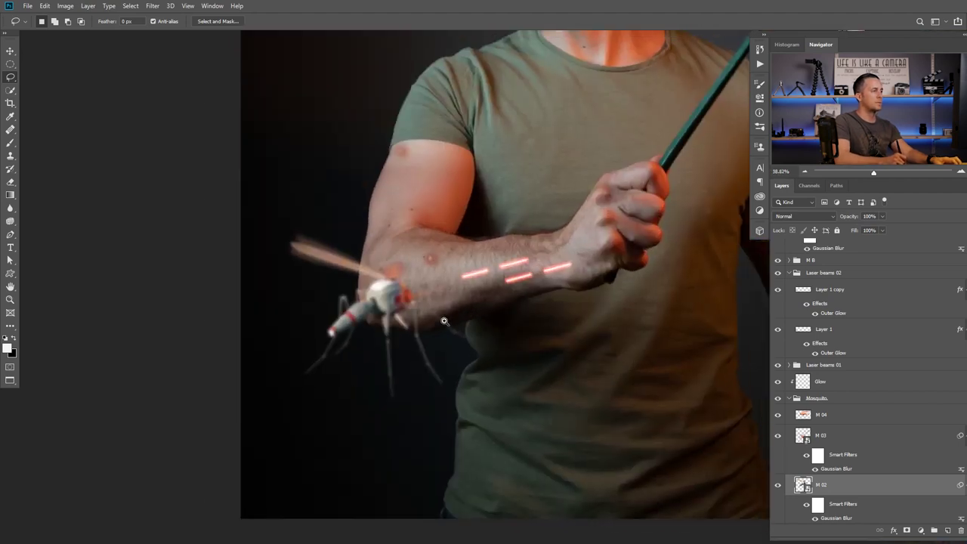
mouse_move(325, 264)
mouse_down()
mouse_move(339, 264)
mouse_move(309, 264)
mouse_up()
drag(475, 259, 417, 308)
Select the M 01 mosquito beside the sign and convert its layer to a smart object.
scroll(418, 308, down, 3)
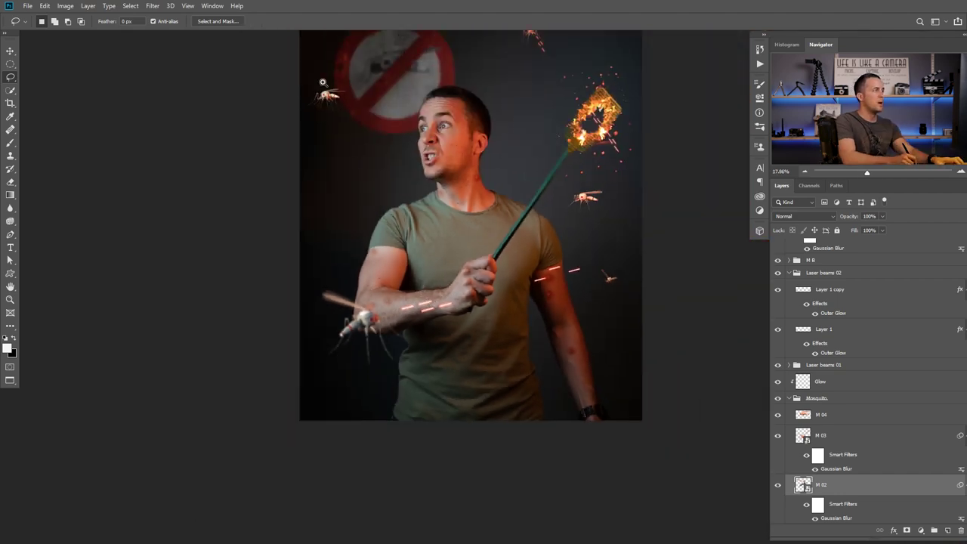
scroll(321, 75, up, 5)
key(v)
click(345, 149)
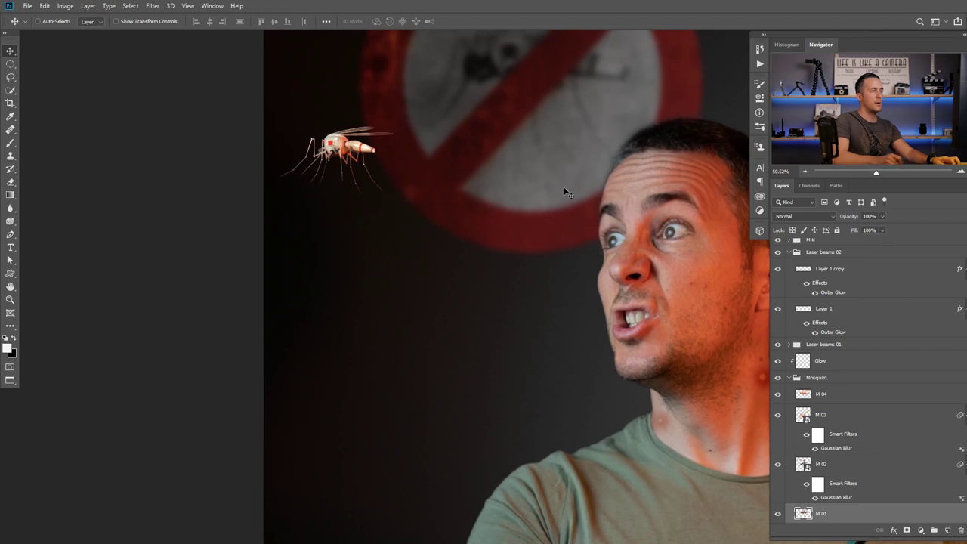
right_click(854, 514)
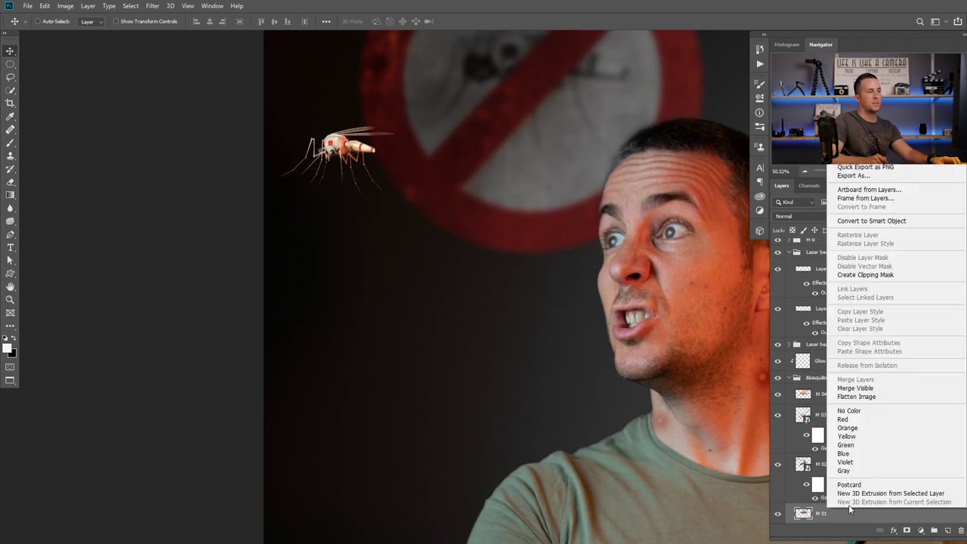
click(871, 221)
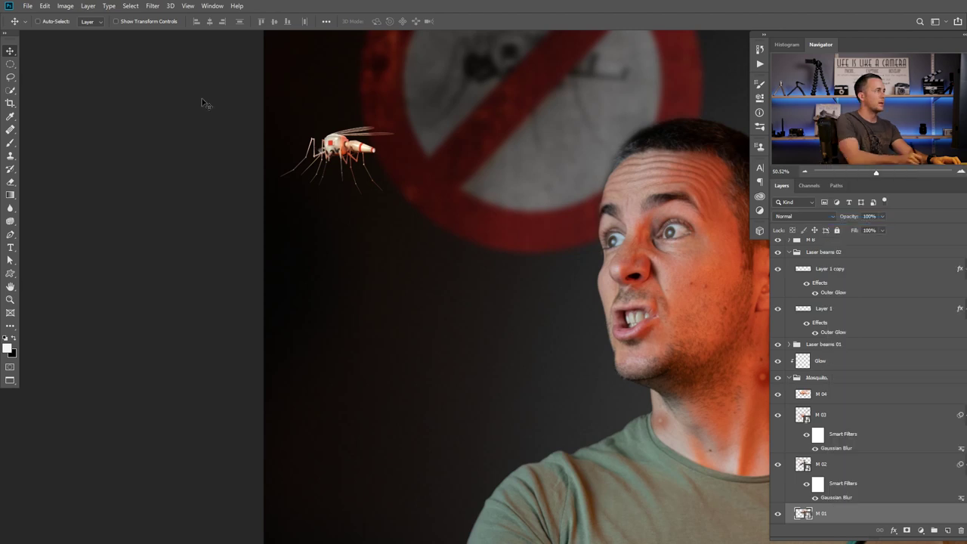
Apply a Motion Blur to M 01 at a 0° angle with a distance of 13 pixels, and inspect the blurred mosquito.
click(151, 6)
mouse_move(191, 125)
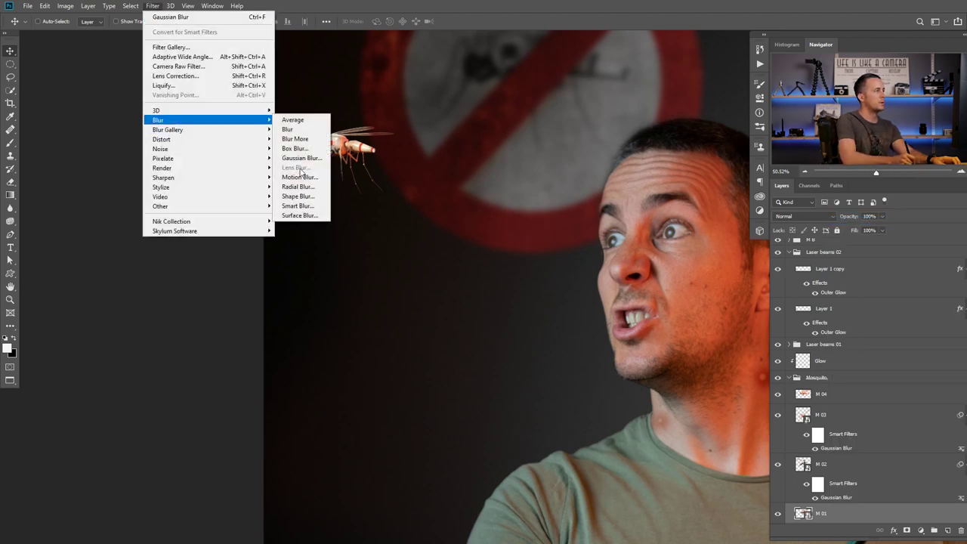
click(302, 176)
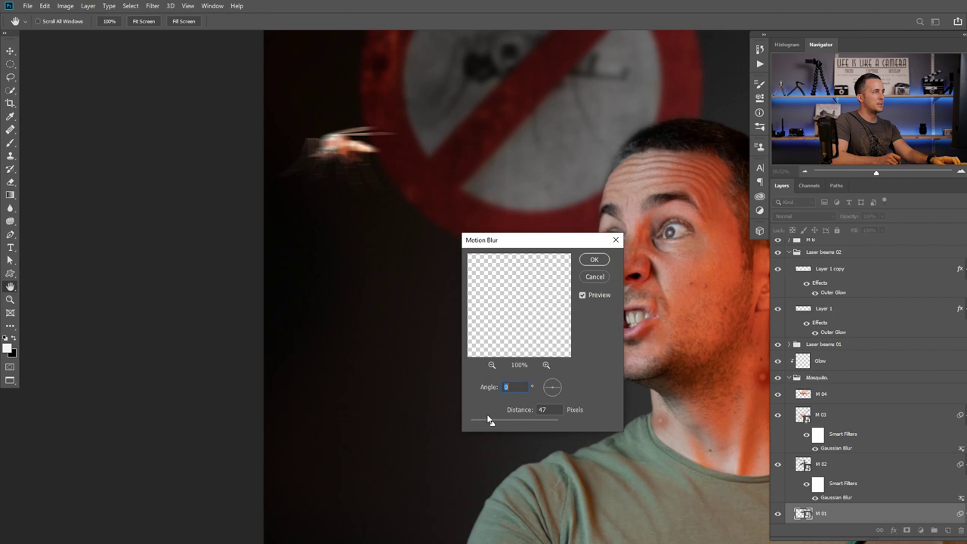
drag(489, 425, 477, 424)
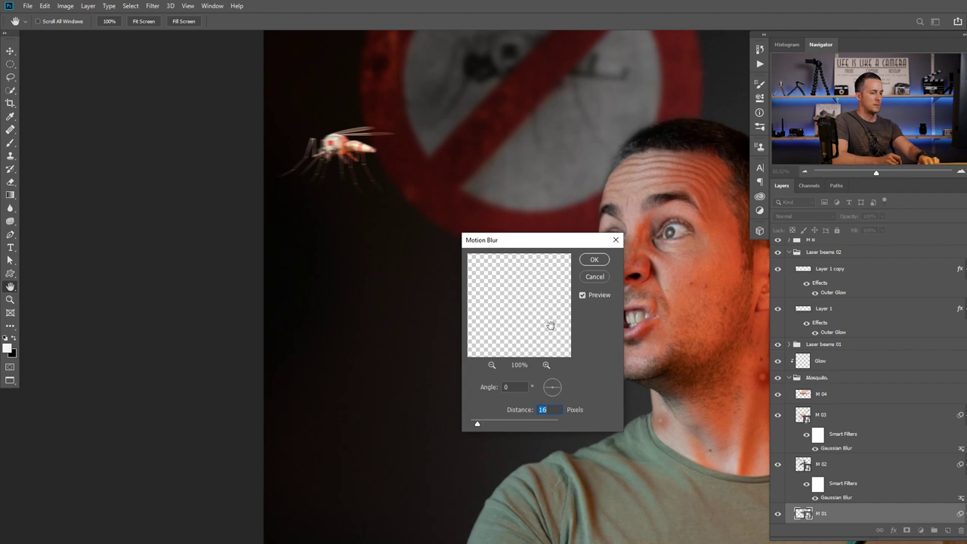
text(13)
key(Return)
drag(476, 257, 436, 265)
scroll(473, 230, up, 10)
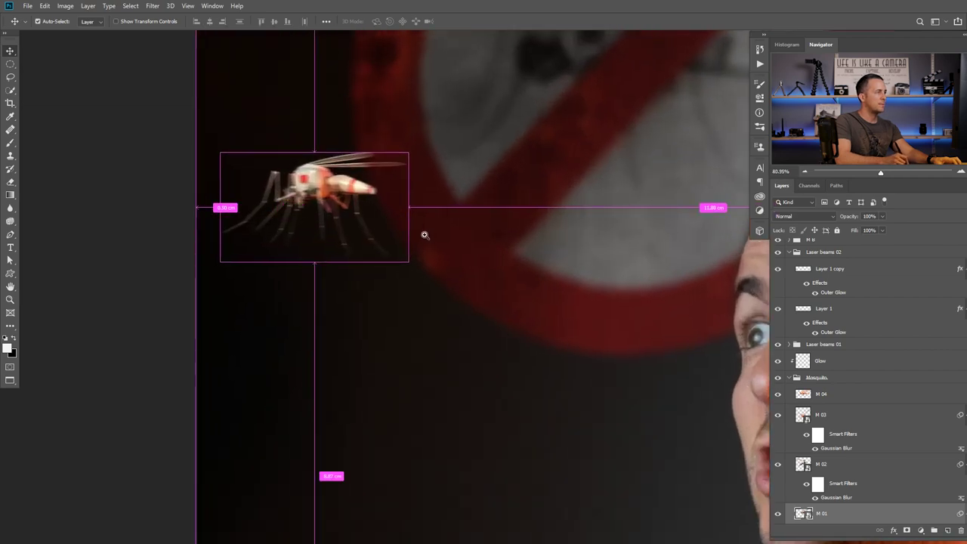
scroll(425, 235, down, 5)
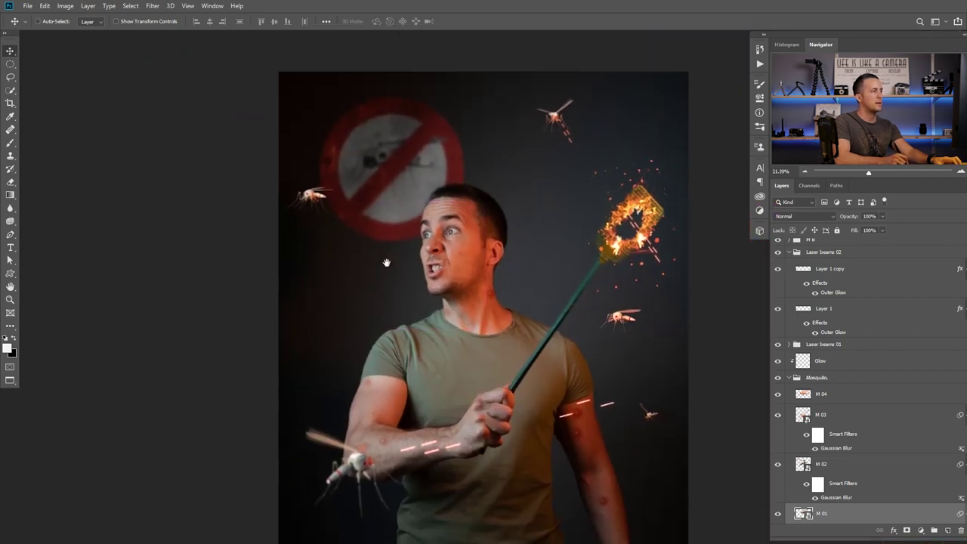
Select the M 04 mosquito beside the swatter handle and convert its layer to a smart object.
scroll(691, 346, up, 1)
scroll(572, 305, up, 1)
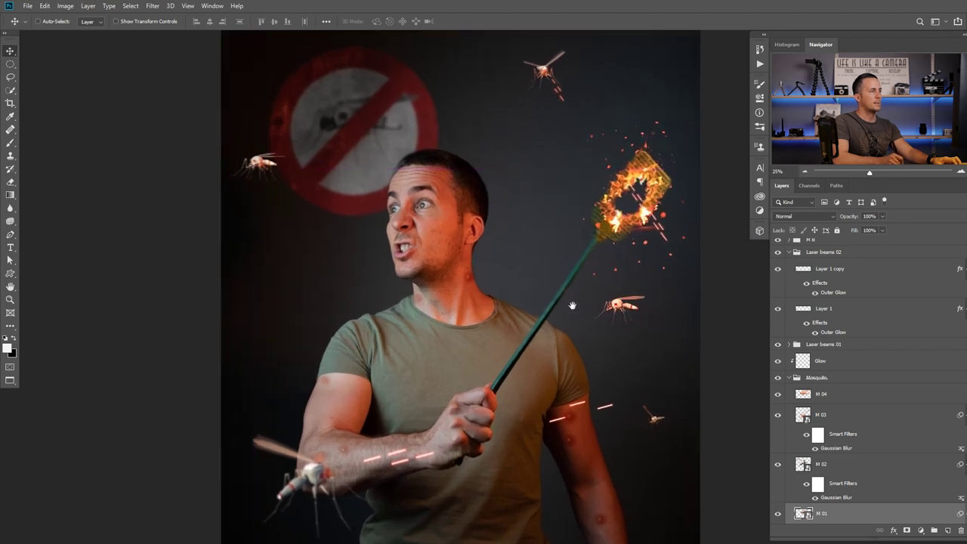
drag(572, 306, 463, 248)
scroll(514, 253, up, 4)
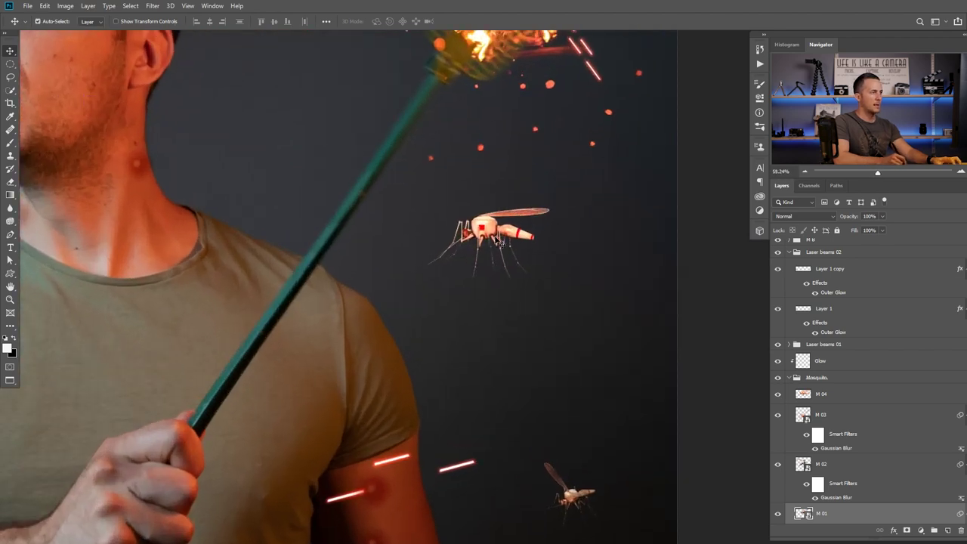
click(498, 240)
right_click(869, 395)
click(783, 237)
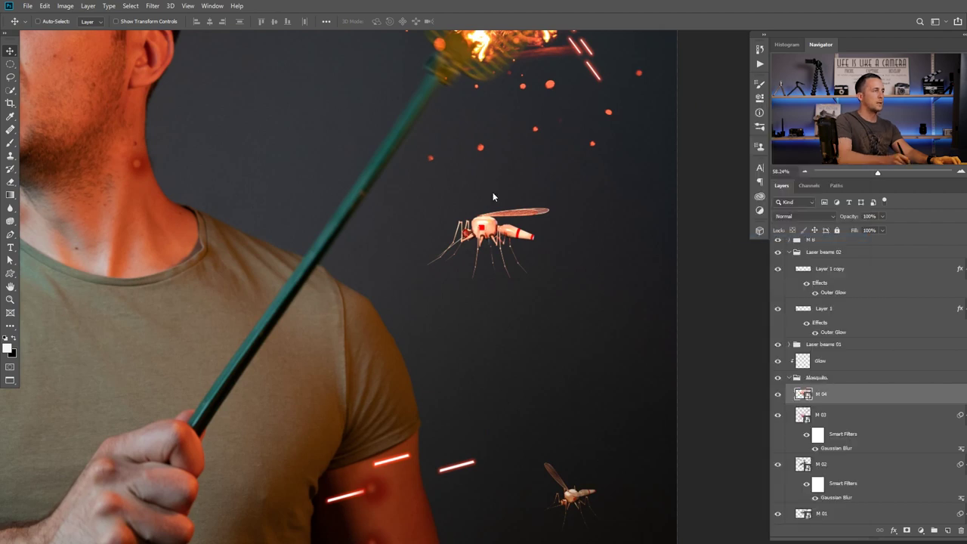
Apply a Motion Blur to M 04 at a 0° angle with a distance of 13 pixels, and inspect it in the full composite.
click(151, 8)
click(164, 20)
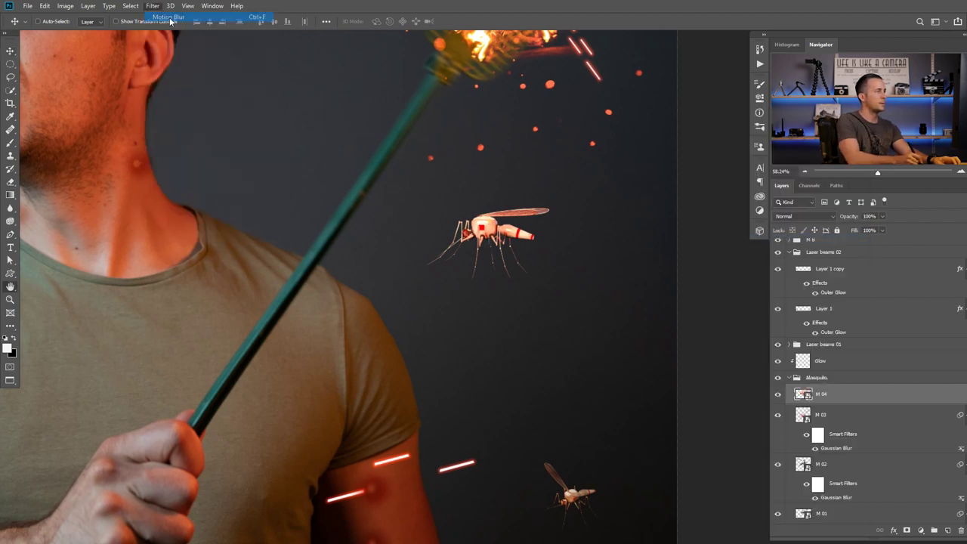
drag(501, 247, 258, 229)
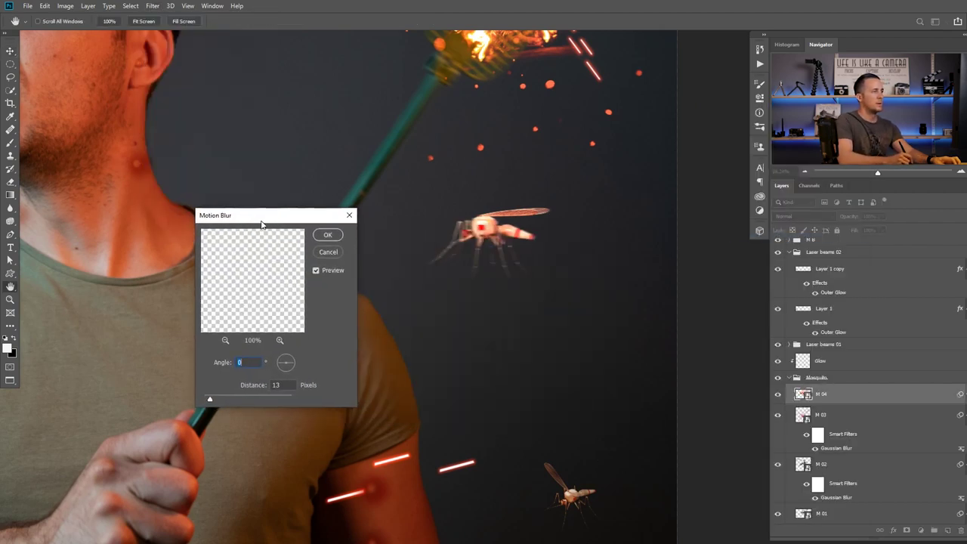
click(325, 238)
drag(489, 239, 459, 258)
drag(448, 295, 371, 315)
scroll(370, 316, up, 1)
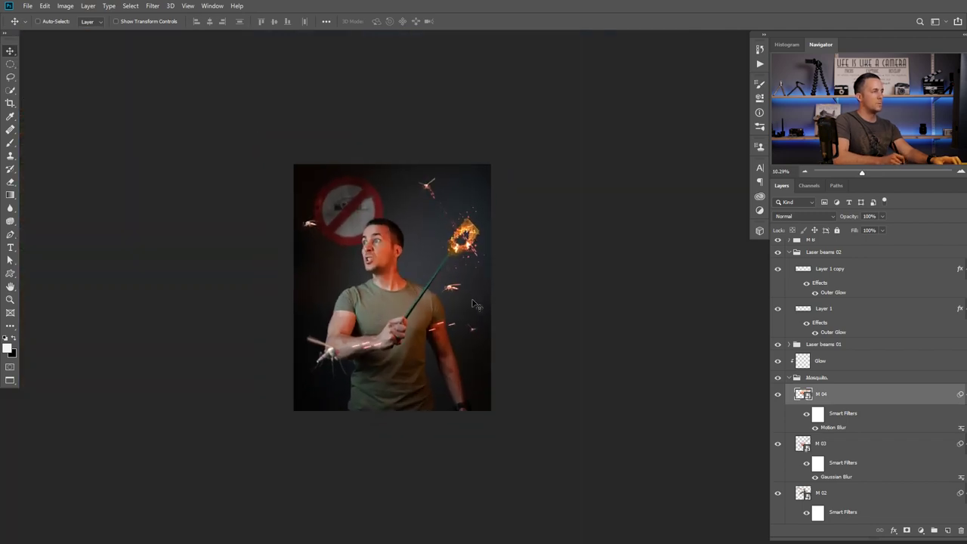
scroll(465, 314, up, 2)
scroll(464, 315, up, 2)
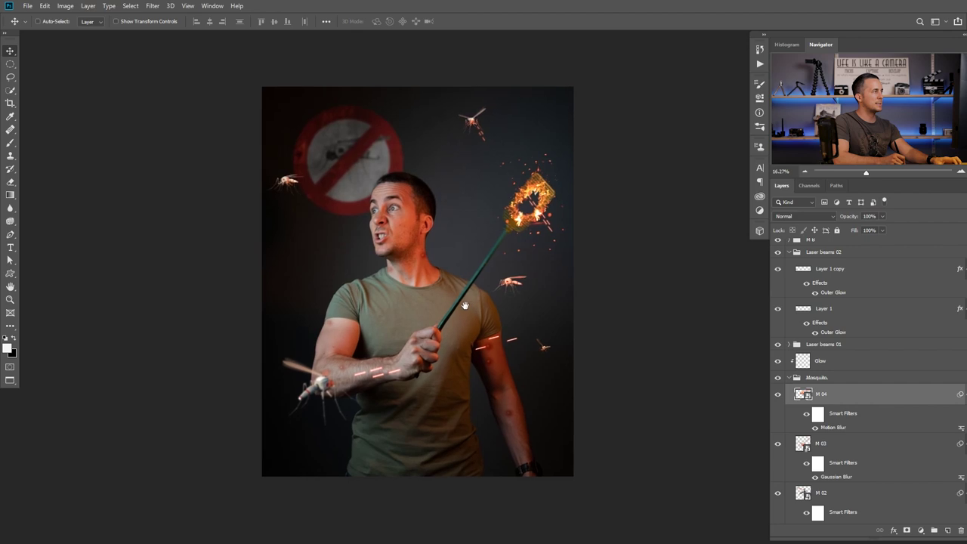
scroll(473, 310, down, 1)
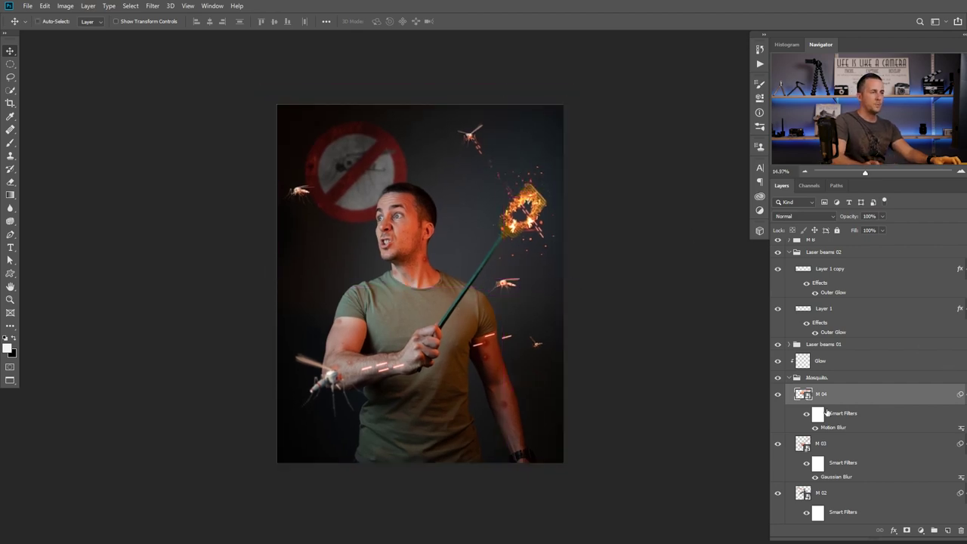
Collapse the Mosquito, Laser beams 02 and Model layer groups to tidy the layer stack.
click(790, 378)
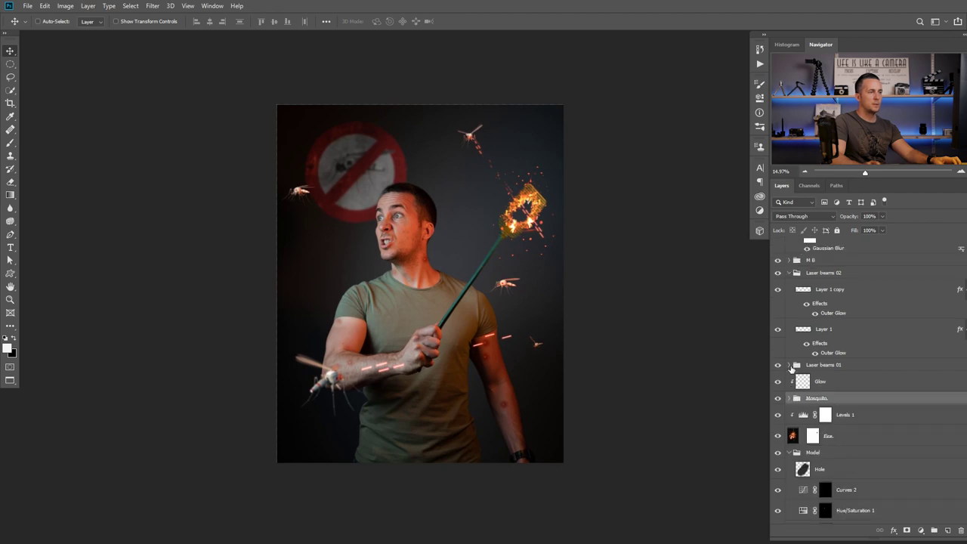
scroll(802, 325, up, 3)
click(788, 335)
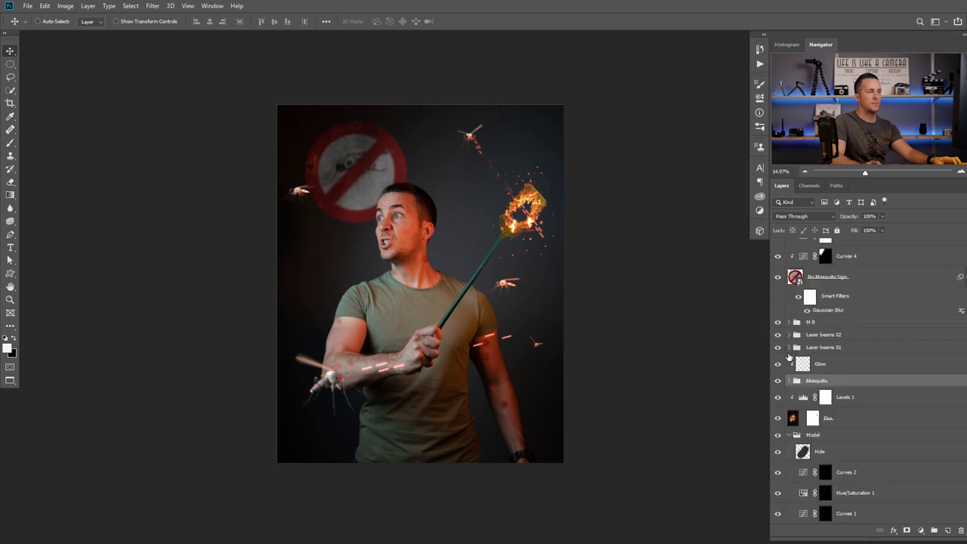
scroll(795, 401, down, 1)
click(790, 414)
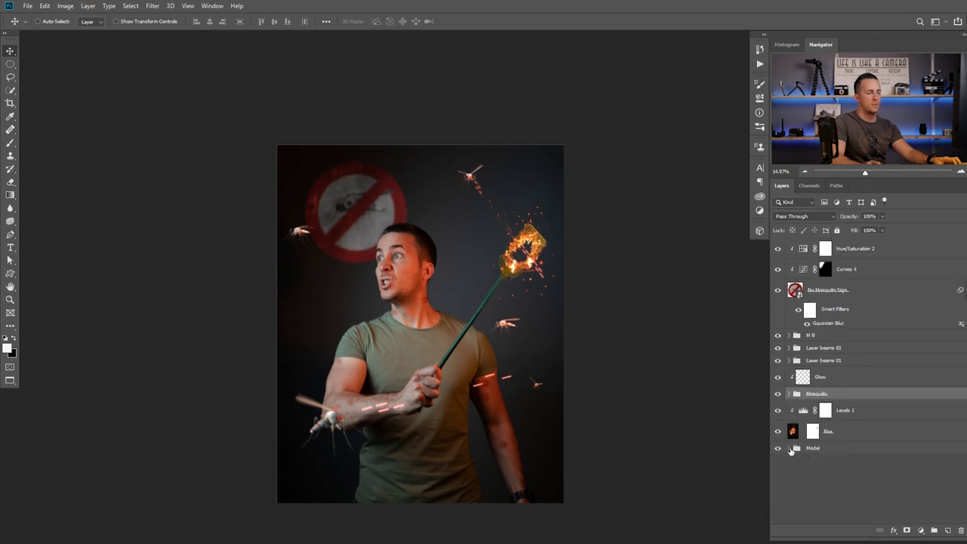
Add a layer named Highlight above Hole in the Model group and set its blend mode to Linear Dodge (Add).
click(789, 449)
click(807, 465)
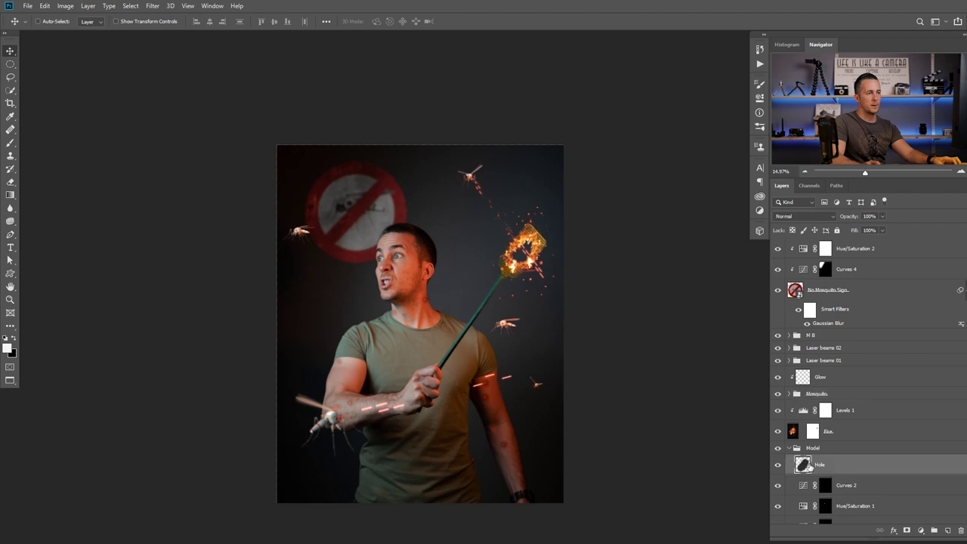
click(948, 530)
double_click(824, 464)
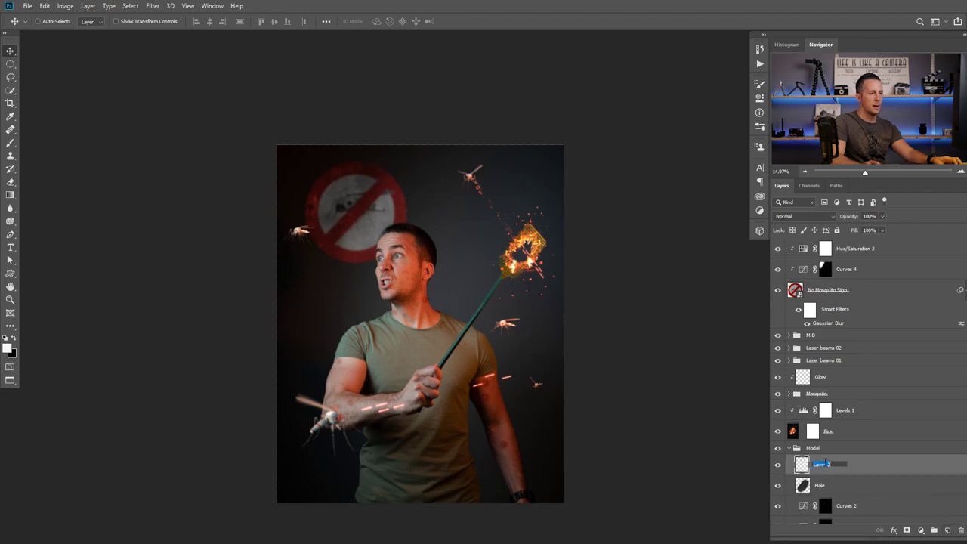
text(Highlight)
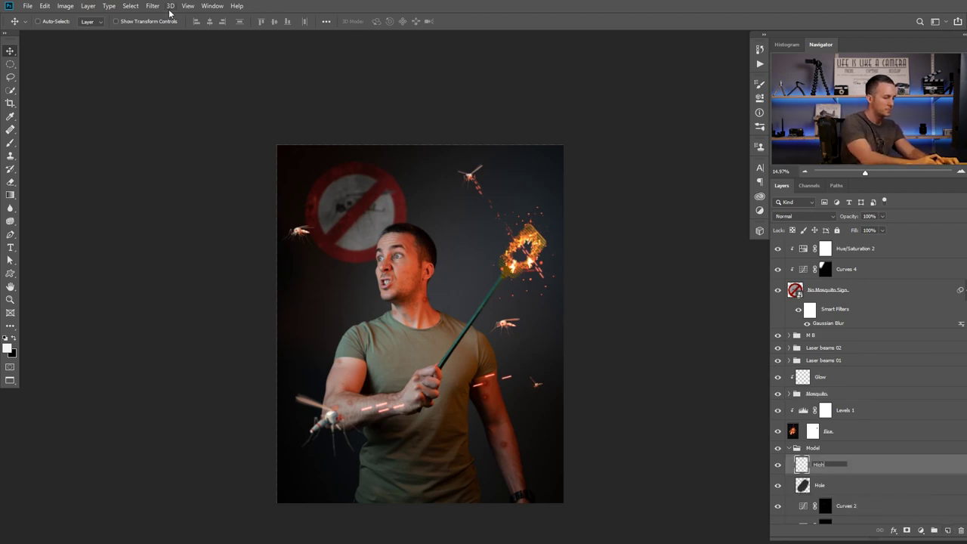
key(Return)
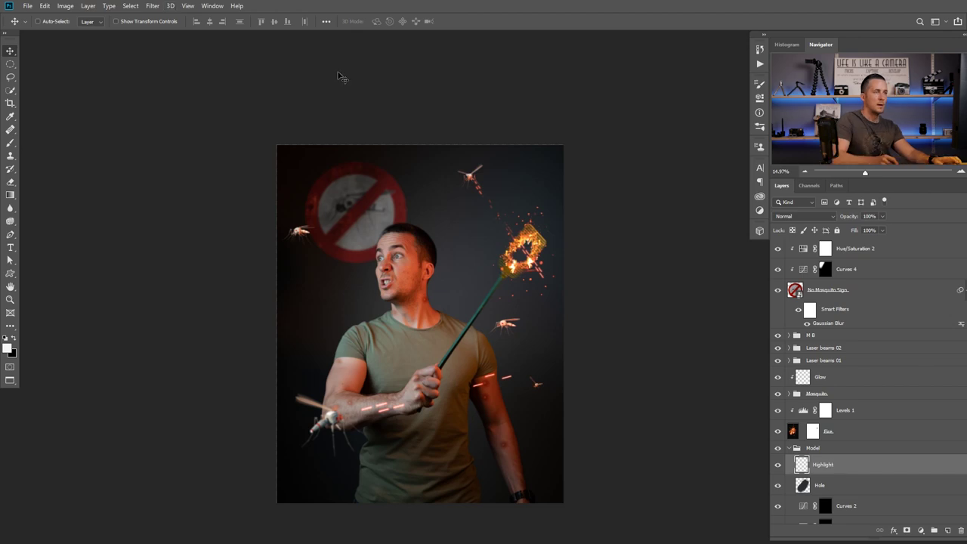
click(805, 216)
click(801, 314)
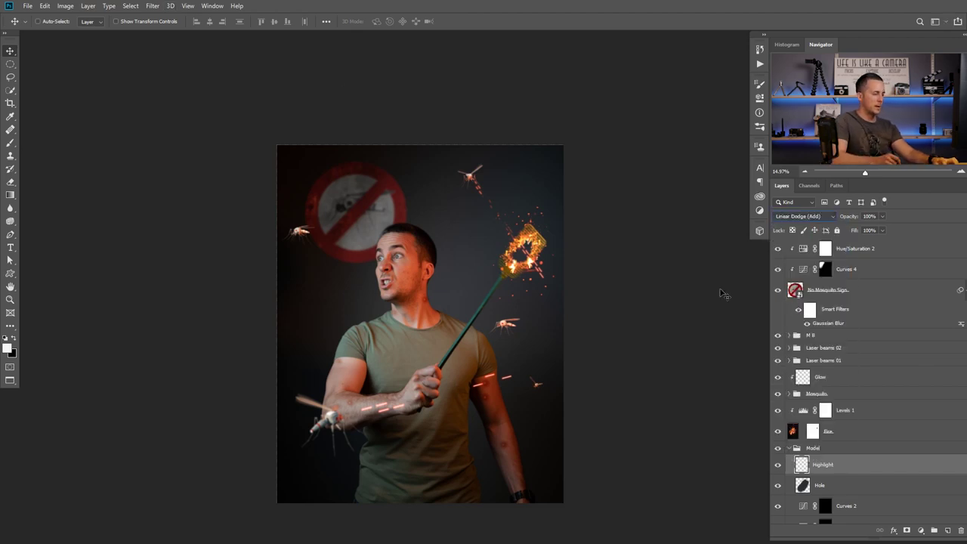
Set the foreground color to dark red 741f0a and prepare a 175 px brush with 0% hardness and 10% opacity.
click(8, 350)
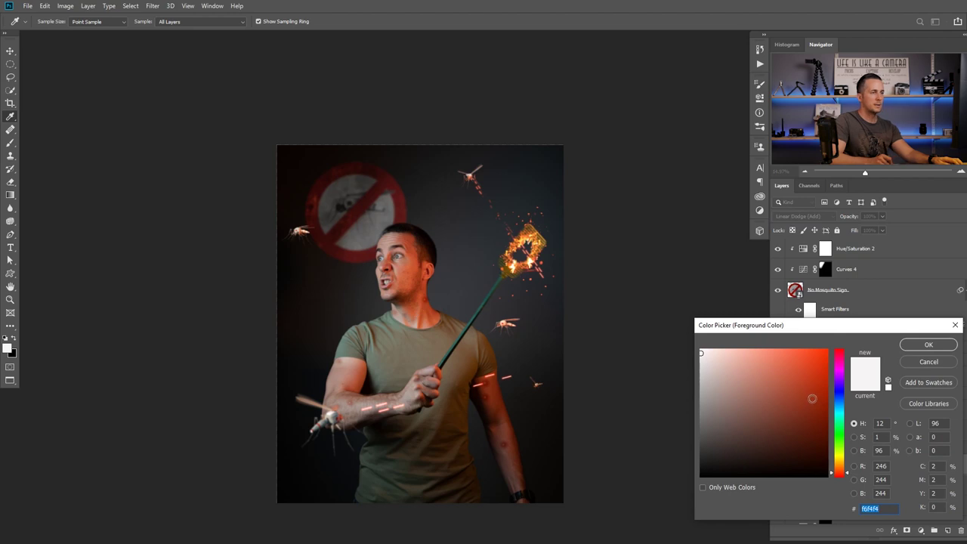
drag(812, 398, 817, 419)
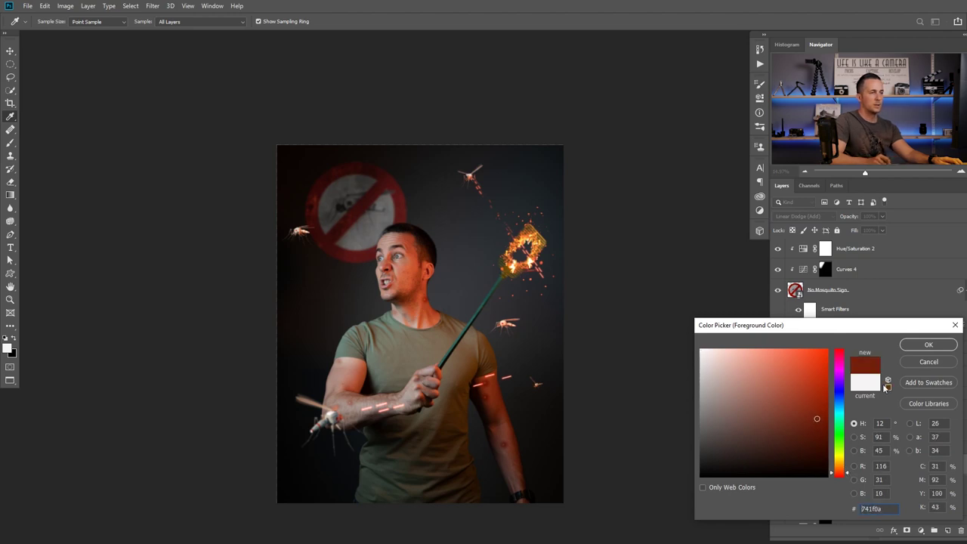
click(919, 347)
scroll(420, 264, up, 3)
key(b)
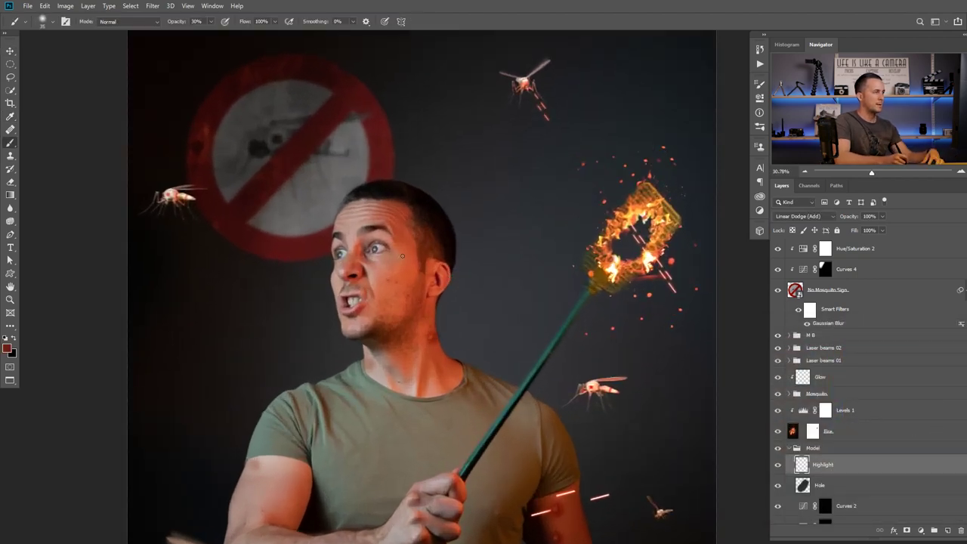
right_click(423, 272)
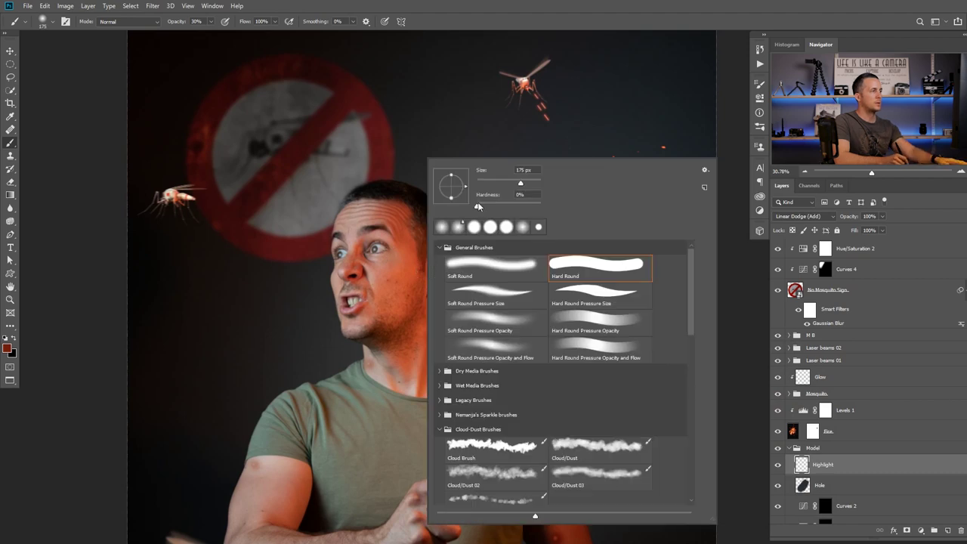
key(Return)
key(1)
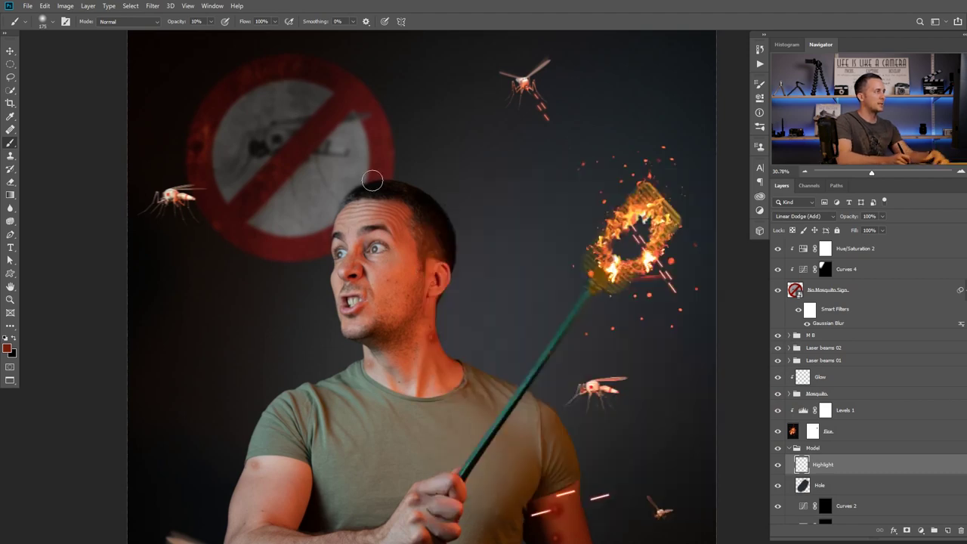
Paint a soft red glow on the side of the man's head and ear with a 500 px brush, darkening the color to 5e1a09.
key(bracketright)
key(bracketright)
key(bracketright)
key(bracketright)
key(bracketright)
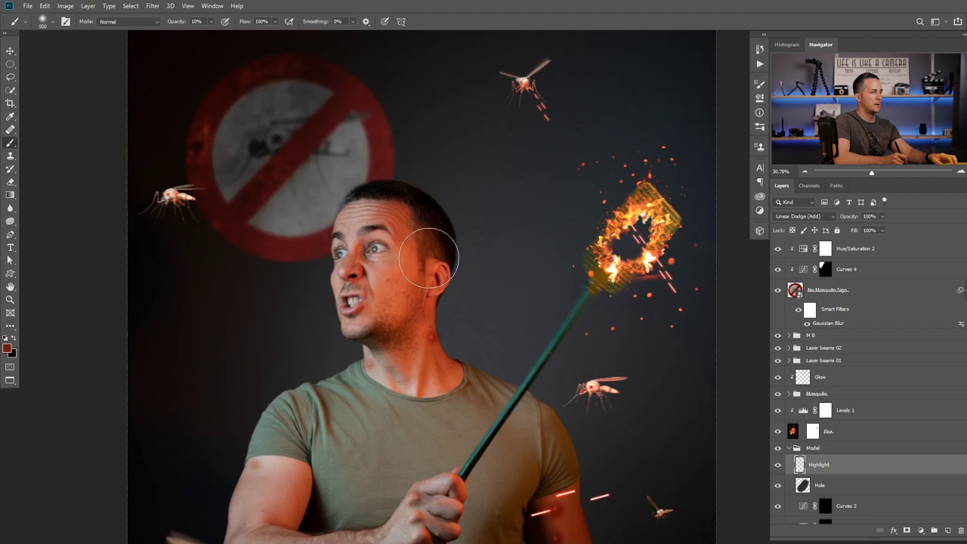
click(7, 347)
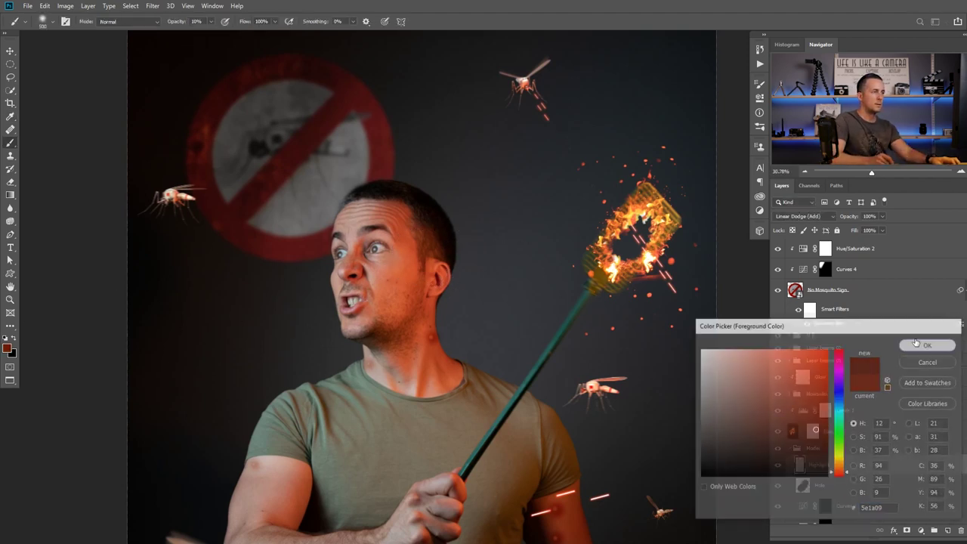
click(930, 345)
click(437, 275)
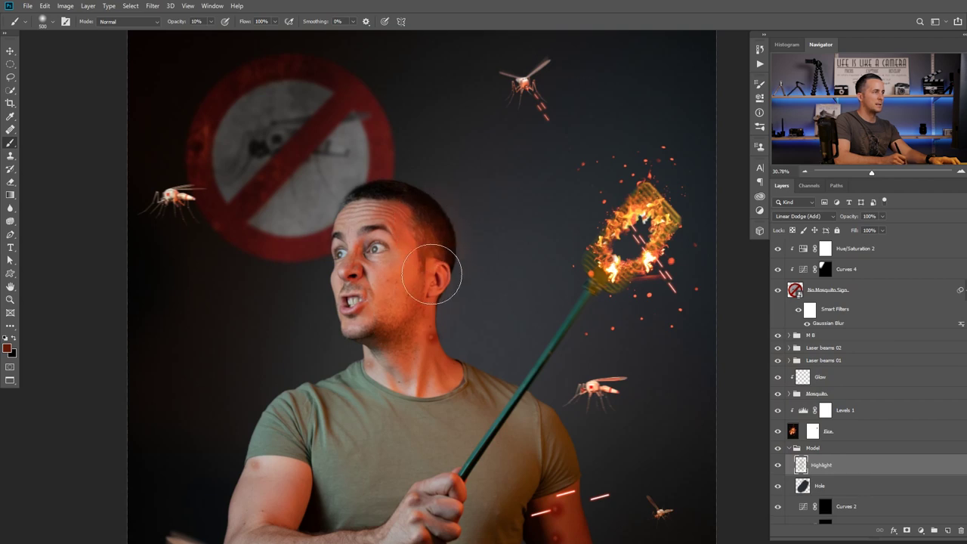
Paint a red highlight on the man's lowered arm below the sleeve with a 175 px brush.
key(space)
drag(424, 333, 393, 265)
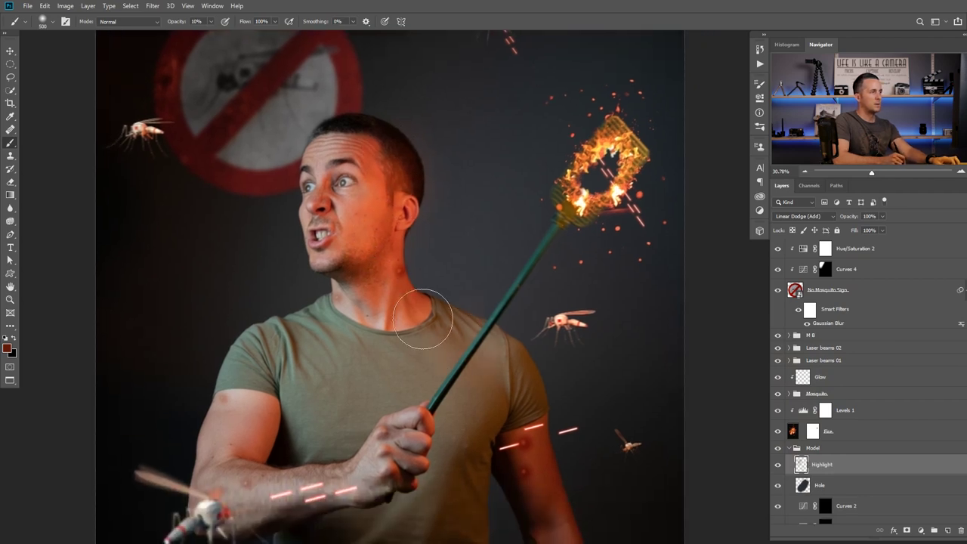
key(bracketleft)
key(bracketleft)
key(bracketleft)
key(bracketleft)
key(bracketleft)
click(527, 472)
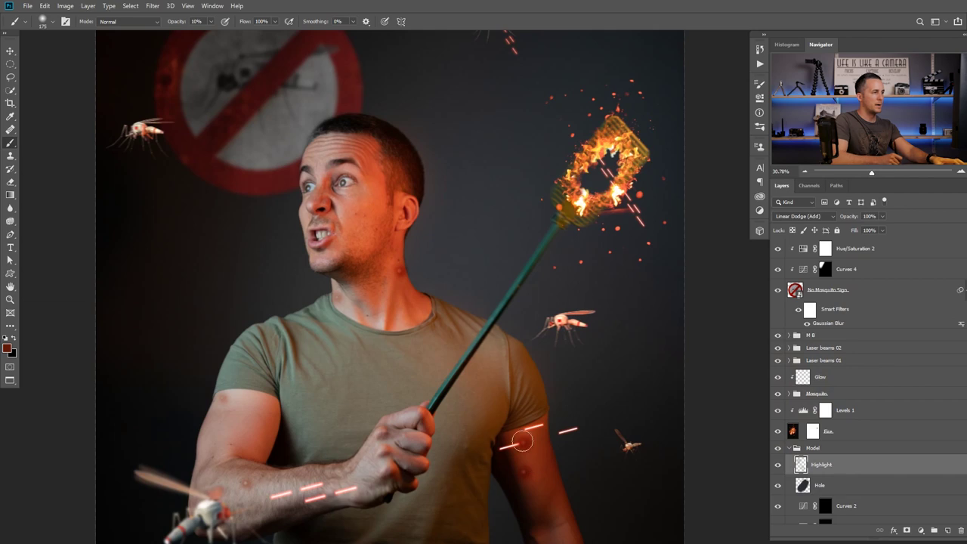
Paint a soft red glow around the burning swatter head with a 400 px brush.
key(space)
drag(510, 373, 456, 221)
click(455, 152)
click(473, 98)
key(bracketright)
key(bracketright)
key(bracketright)
key(bracketright)
click(464, 118)
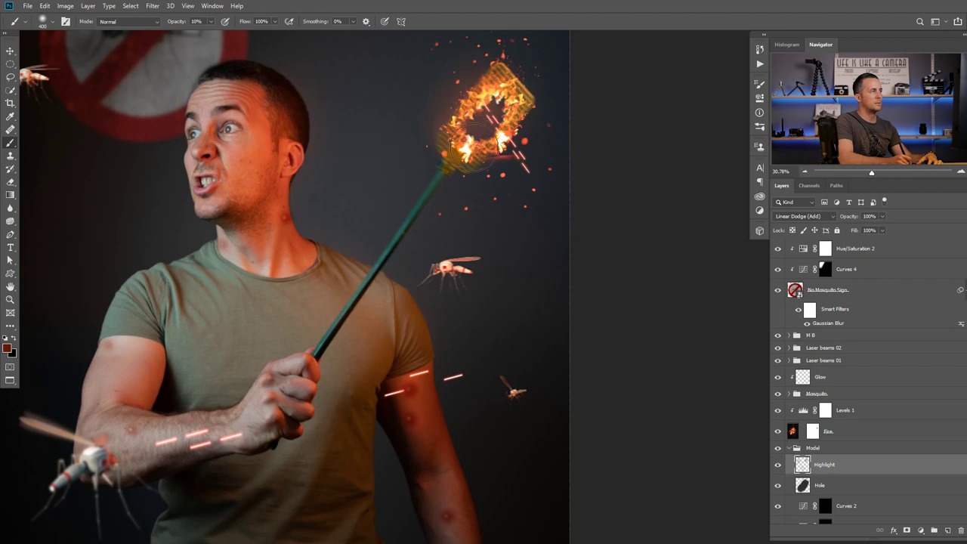
Paint a small red highlight on the hand gripping the swatter handle with a 90 px brush.
scroll(469, 143, down, 4)
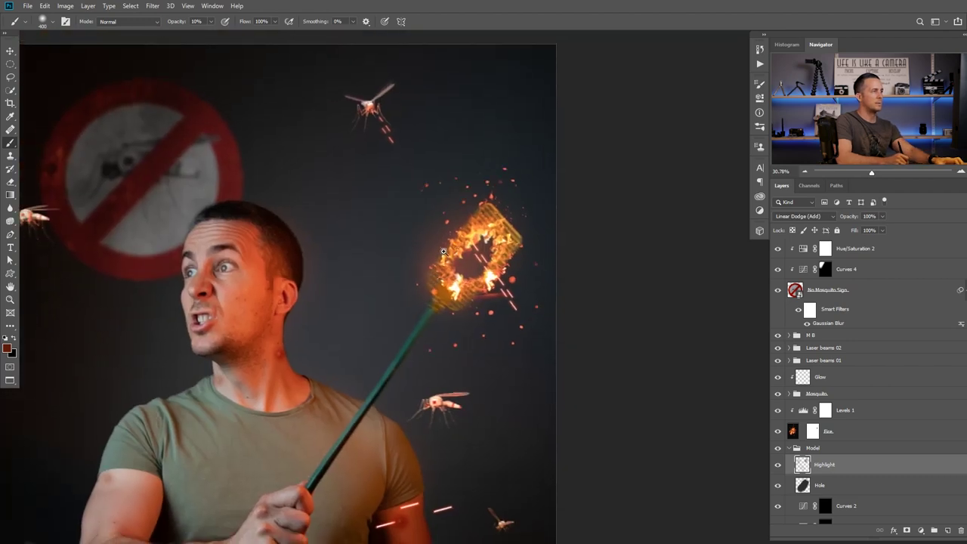
scroll(423, 257, up, 3)
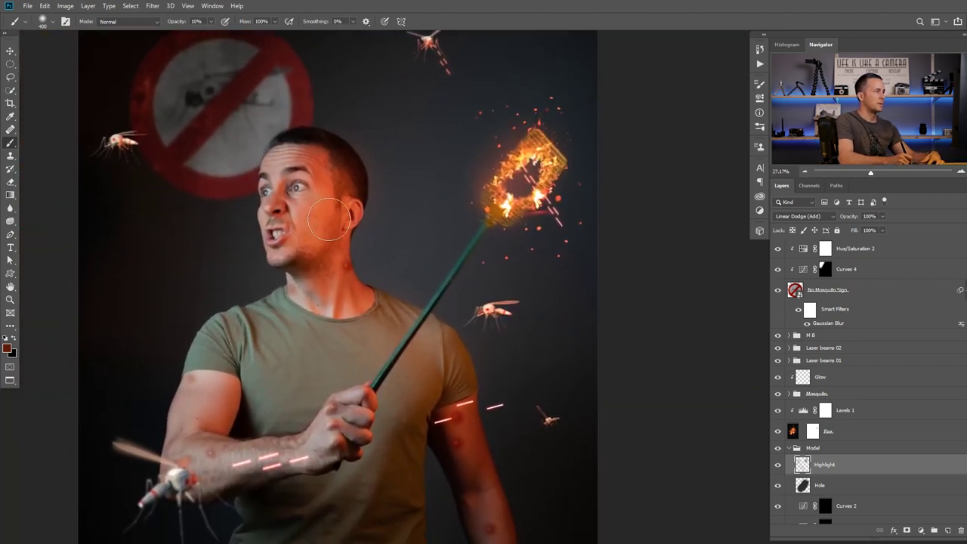
key(bracketleft)
key(bracketleft)
key(bracketleft)
key(bracketleft)
key(bracketleft)
key(bracketleft)
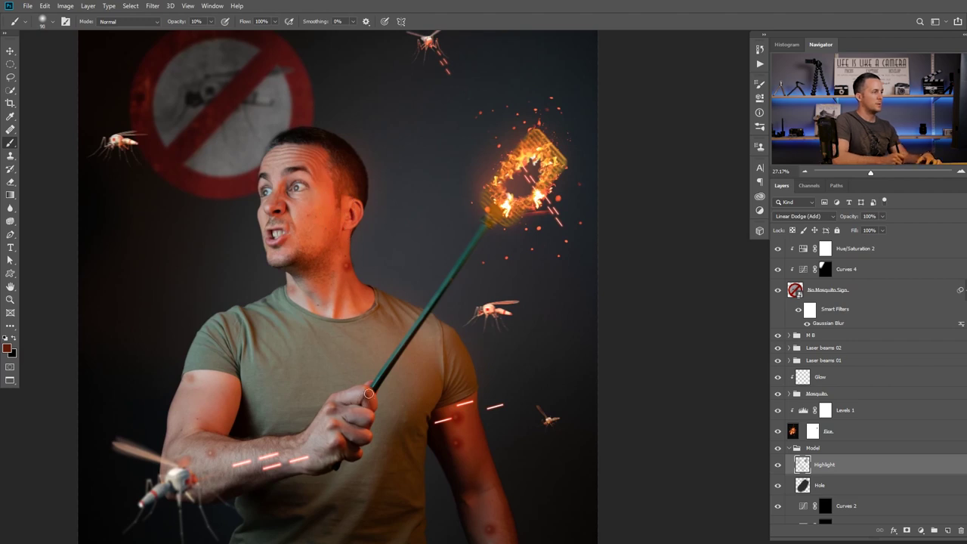
Extend the red highlights over the shirt and the lowered arm with a brush enlarged to 250 px.
key(bracketright)
key(bracketright)
key(bracketright)
drag(473, 429, 457, 307)
key(bracketright)
key(bracketright)
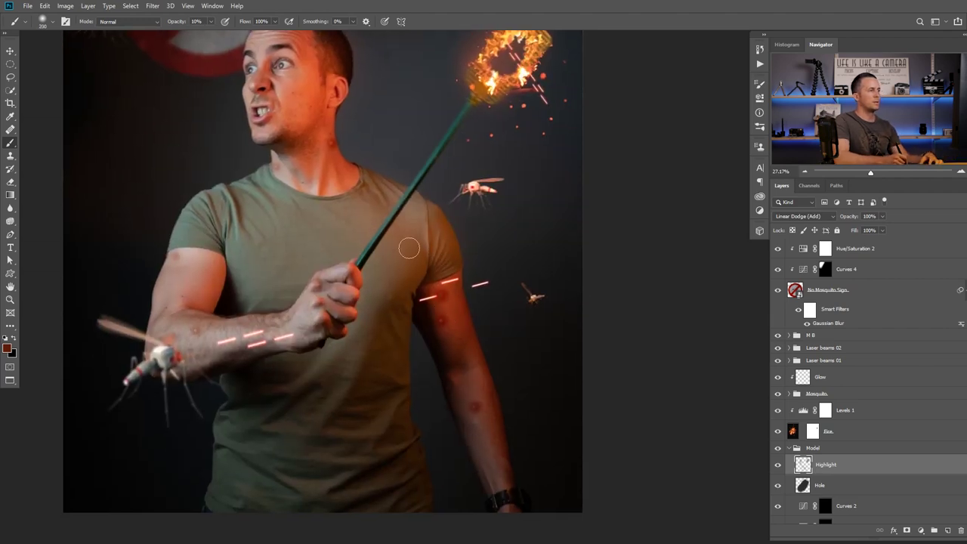
Refine the red highlights on the shirt with brushes between 90 and 200 px, and inspect the whole composite.
key(bracketleft)
key(bracketleft)
key(bracketleft)
key(bracketleft)
key(bracketleft)
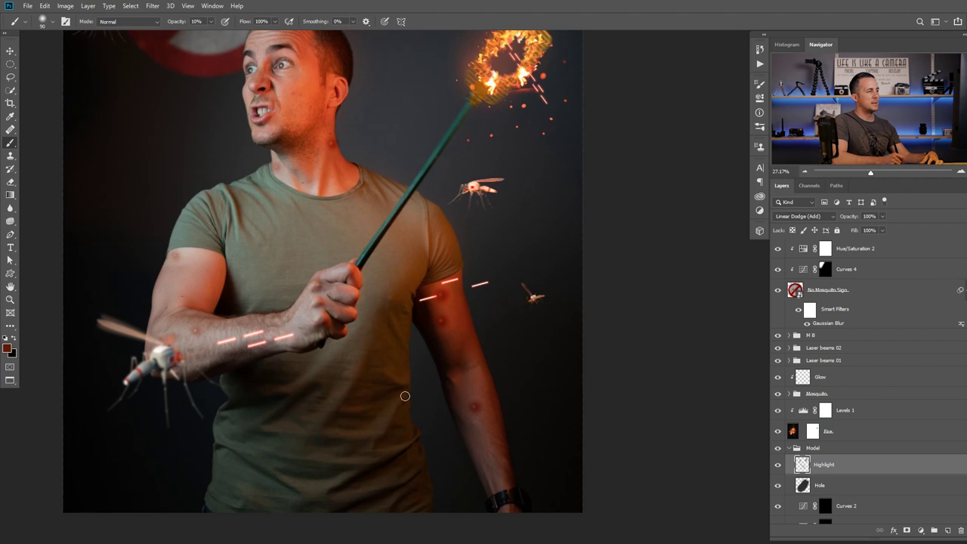
key(bracketright)
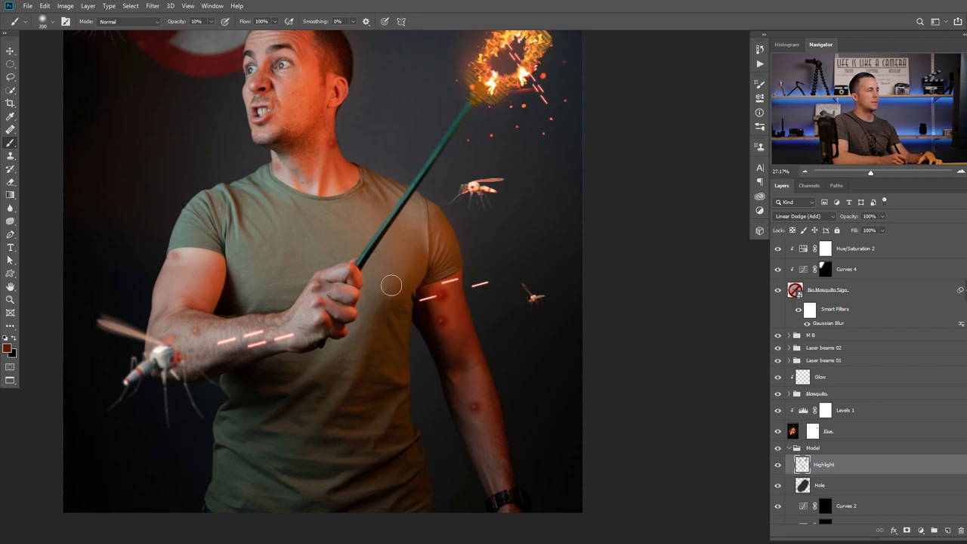
drag(325, 157, 362, 293)
drag(358, 197, 367, 243)
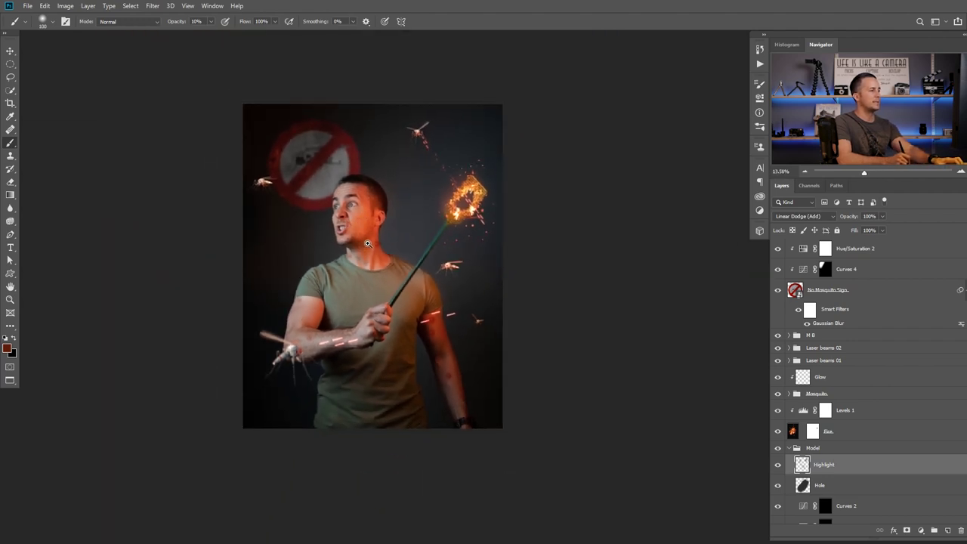
scroll(367, 243, up, 1)
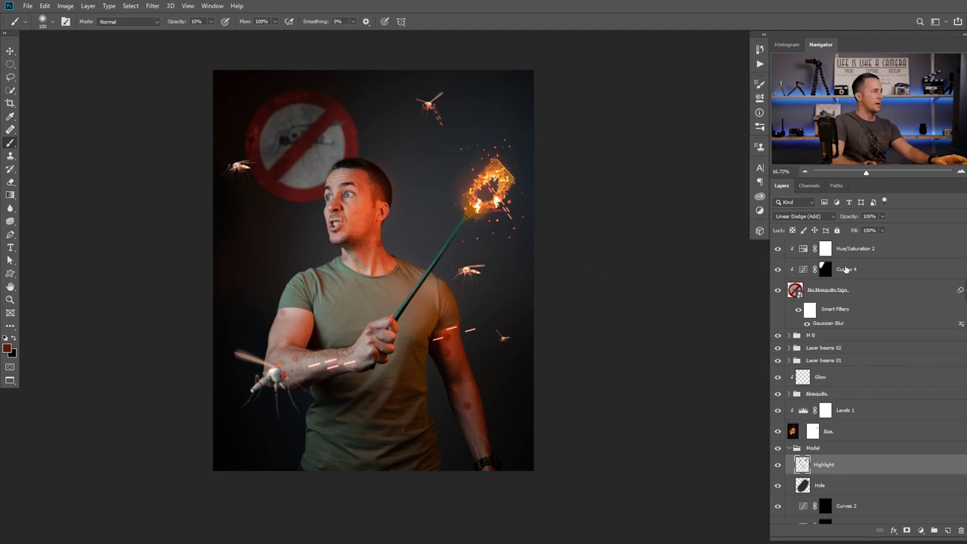
Stamp all visible layers into a new merged layer above Hue/Saturation 2 and open it in the Camera Raw Filter.
click(797, 255)
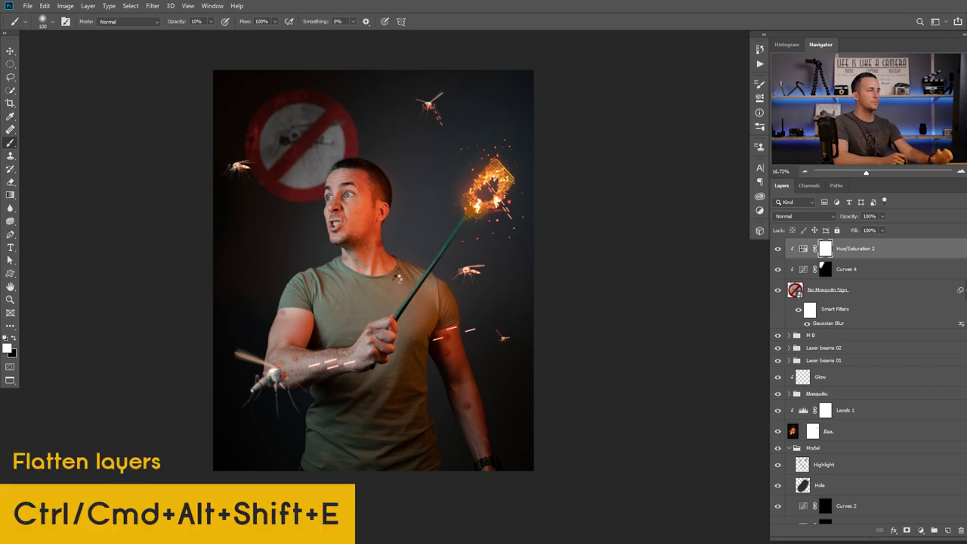
key(ctrl+alt+shift+e)
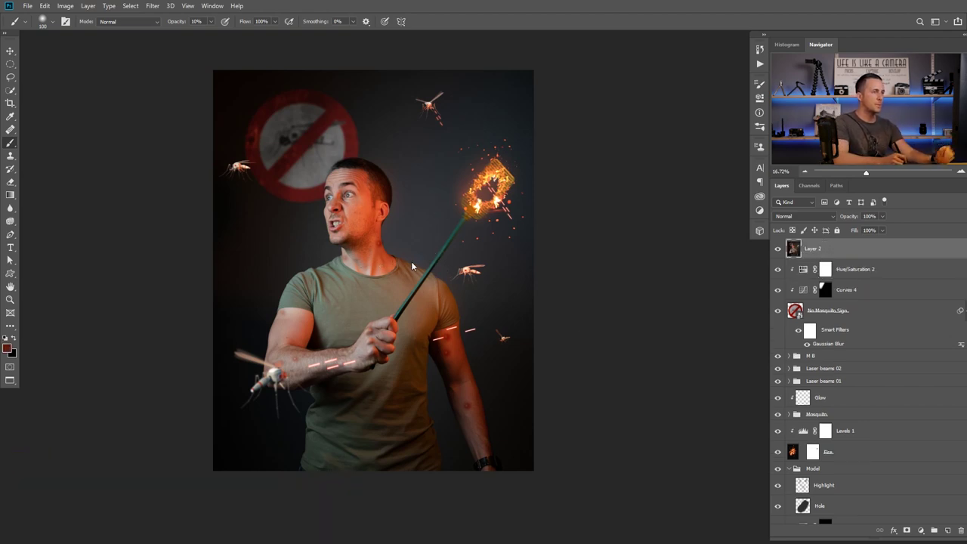
click(153, 6)
click(210, 68)
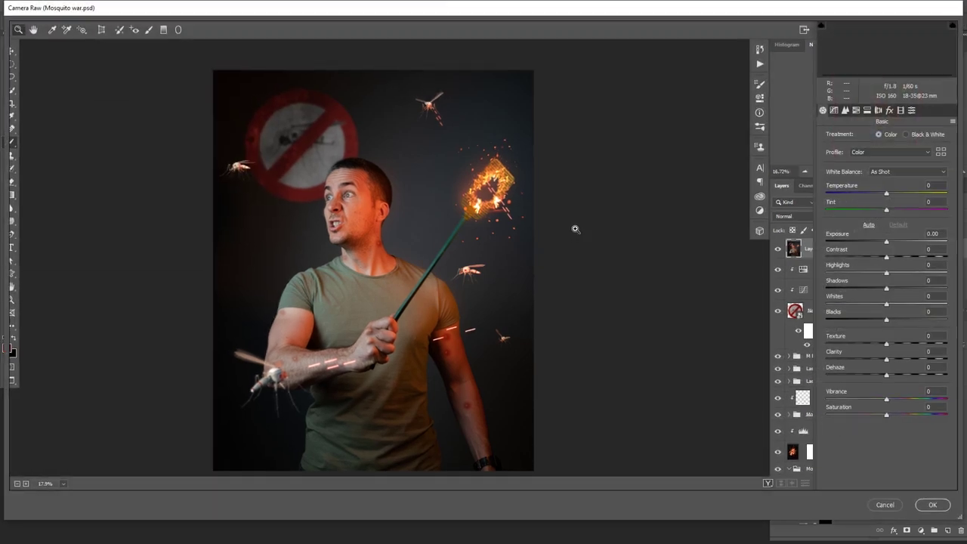
drag(661, 519, 662, 539)
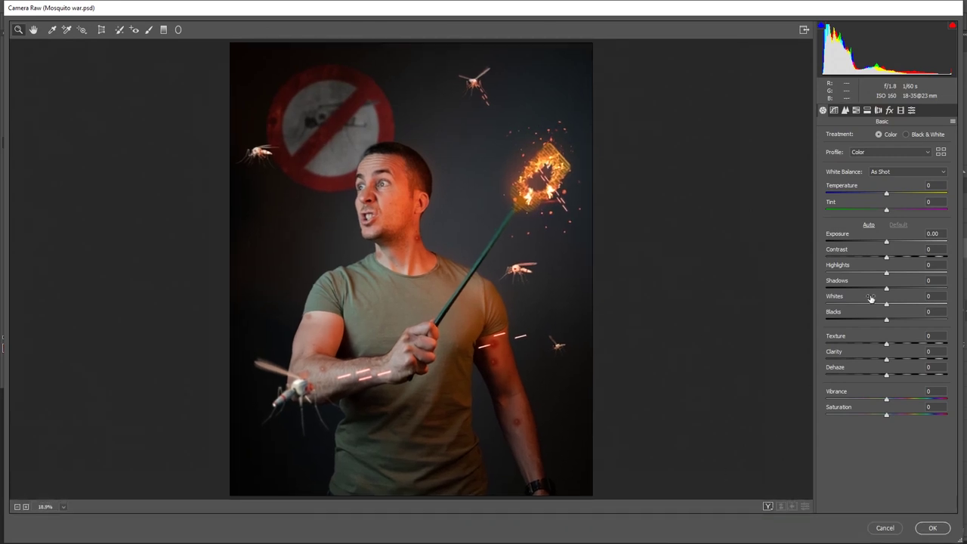
Set the basic grading to Contrast +14, Texture +27, Clarity +9 and Shadows +13.
drag(887, 259, 897, 258)
mouse_move(887, 344)
mouse_down()
mouse_move(902, 344)
mouse_move(893, 361)
mouse_up()
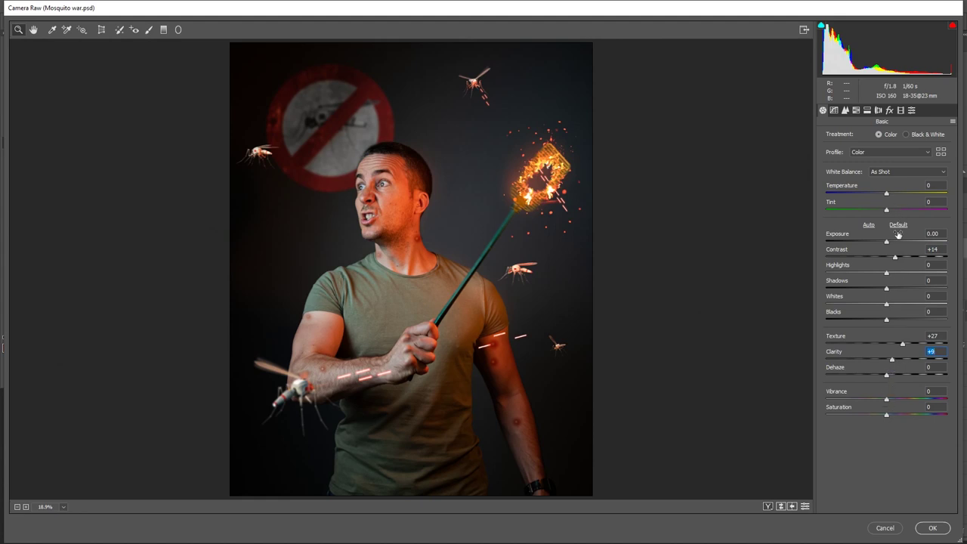
drag(889, 286, 896, 289)
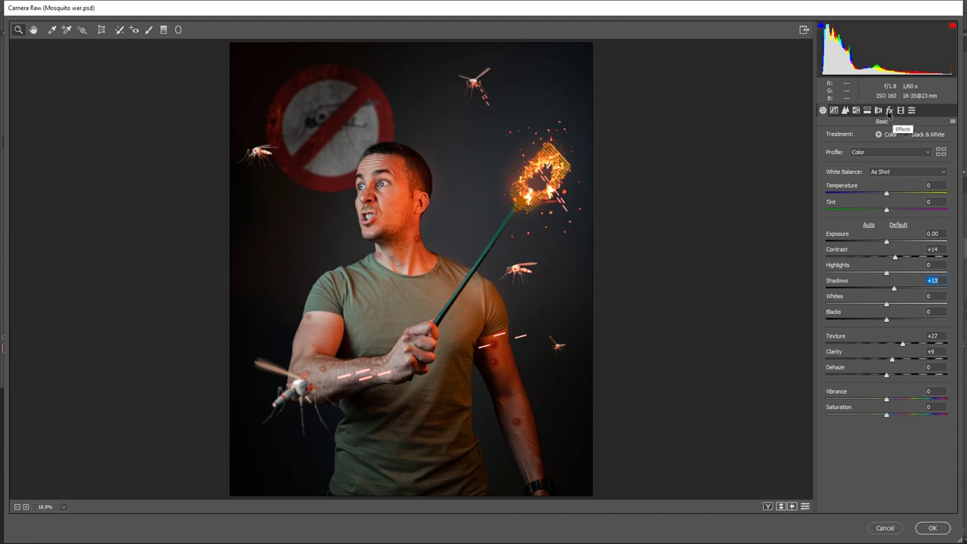
Split-tone the shadows with Hue 29 and Saturation 13, and set the Balance to +62.
click(869, 111)
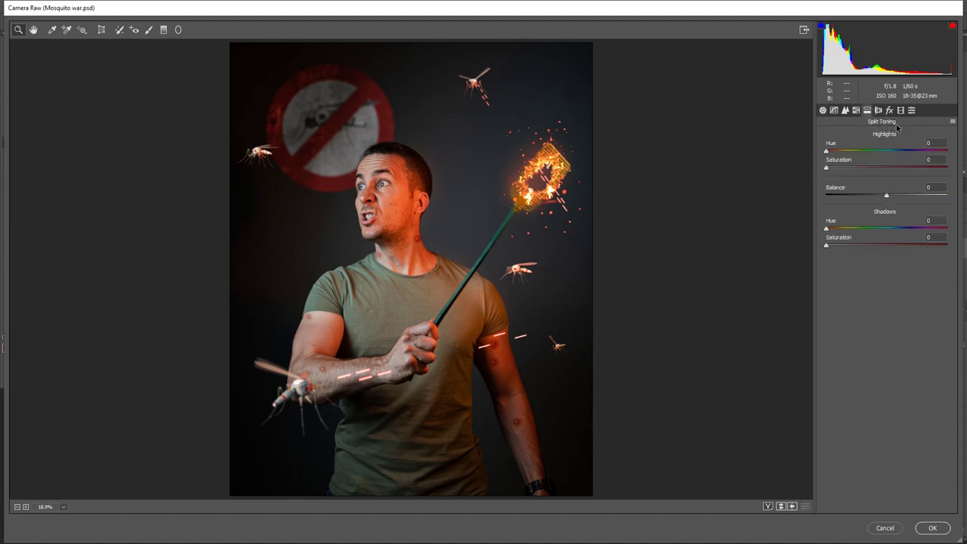
click(891, 228)
mouse_move(826, 245)
mouse_down()
mouse_move(892, 229)
mouse_move(834, 235)
mouse_up()
drag(887, 195, 933, 197)
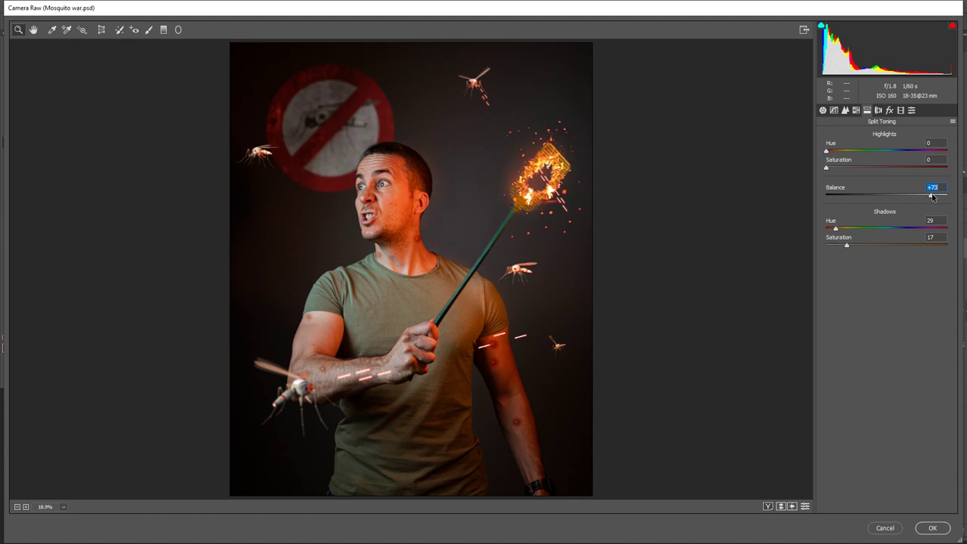
drag(847, 246, 842, 249)
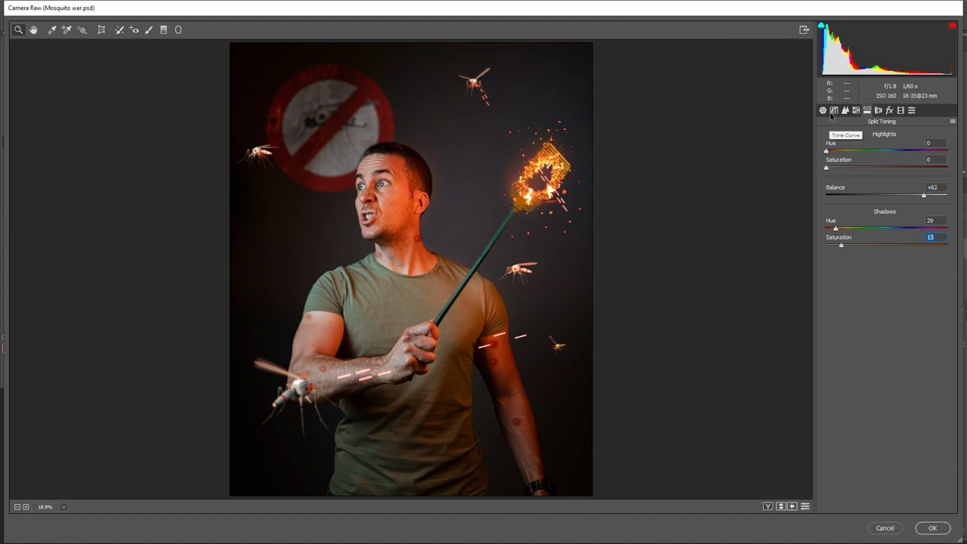
Set the sharpening Amount to 100 and raise the Masking while previewing the mask.
click(844, 111)
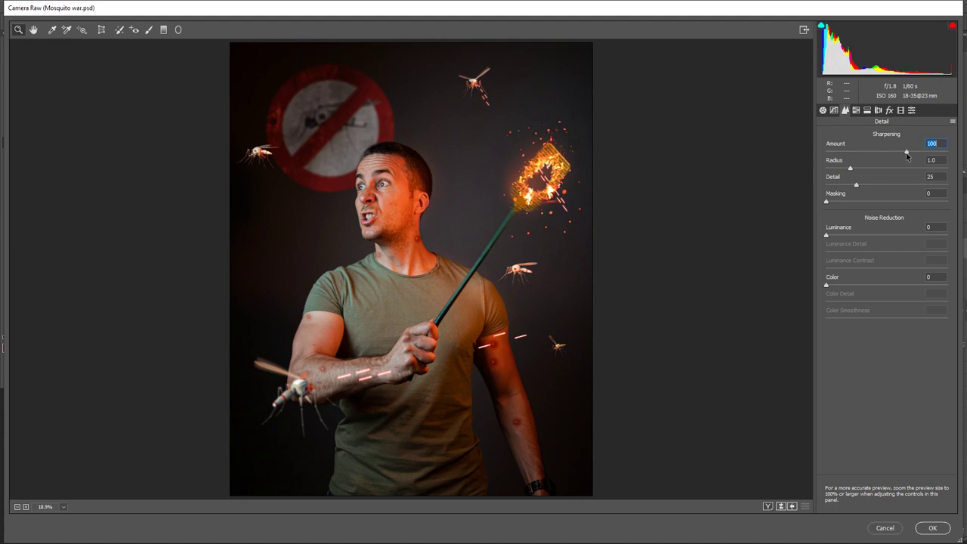
drag(908, 157, 909, 201)
alt+click(908, 202)
Calibrate the Red Primary to Hue +5 and Saturation +8, the Green Primary Hue to +14, and lower the Green Primary Saturation.
click(889, 110)
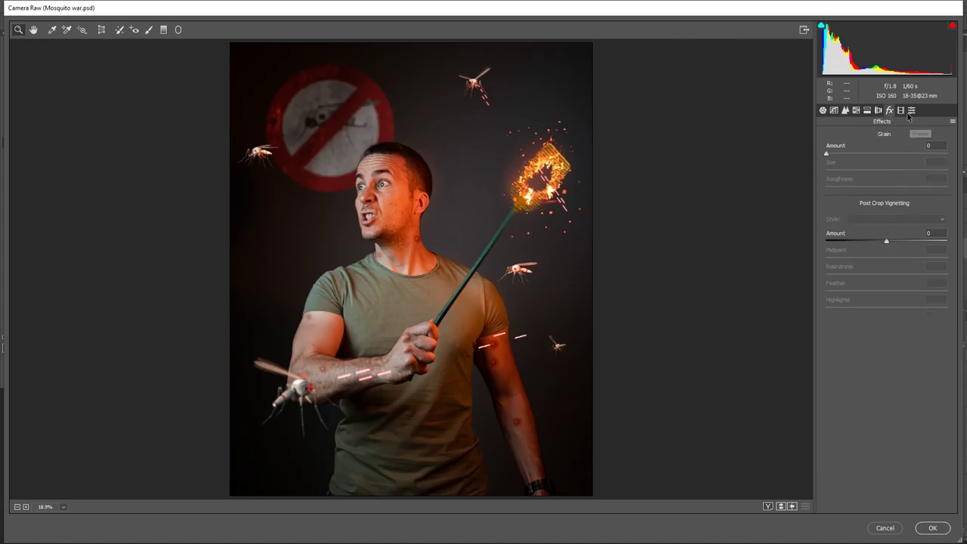
click(901, 111)
drag(885, 204, 884, 224)
drag(880, 223, 894, 223)
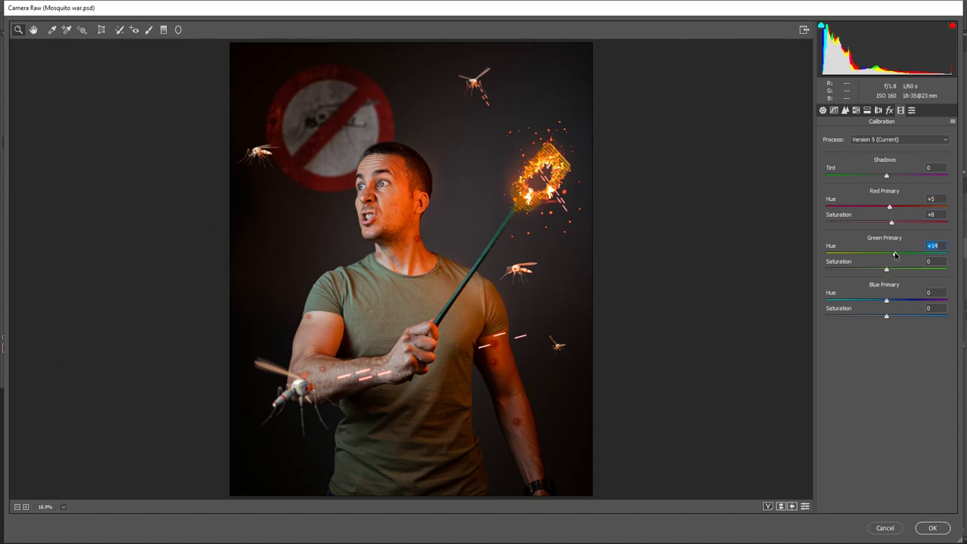
drag(887, 269, 875, 269)
Set Vibrance to +8 and Saturation to -5, and apply the Camera Raw grade.
click(823, 110)
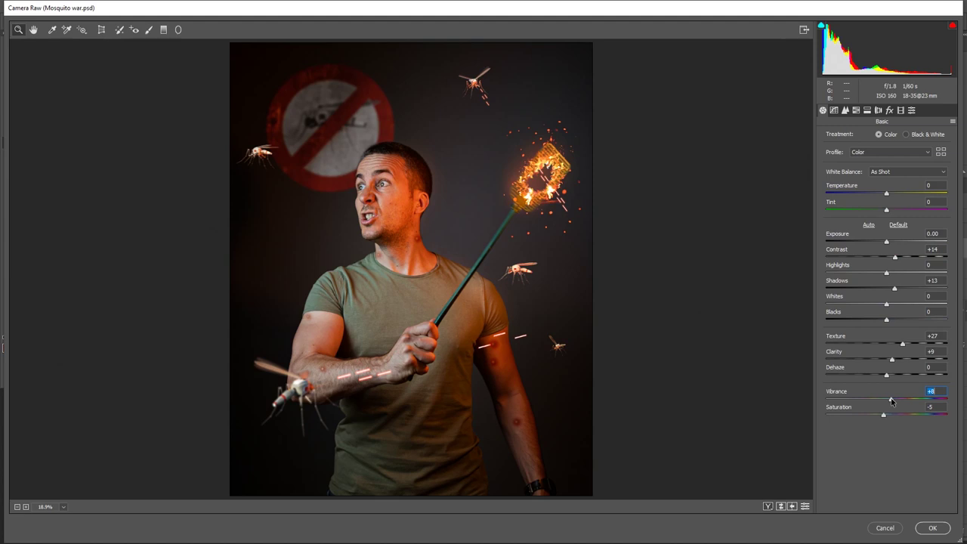
click(932, 527)
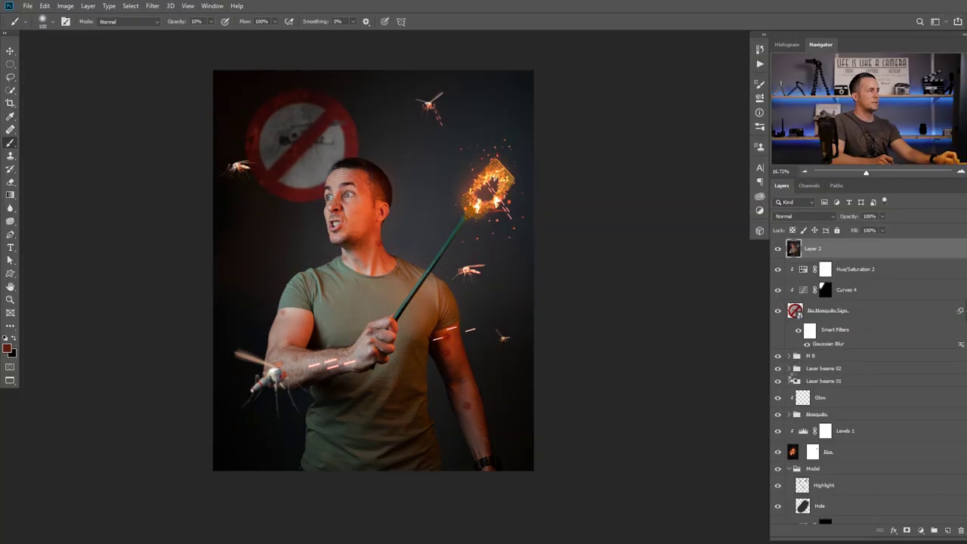
Compare the composite before and after grading by toggling the visibility of Layer 2.
click(779, 249)
click(778, 249)
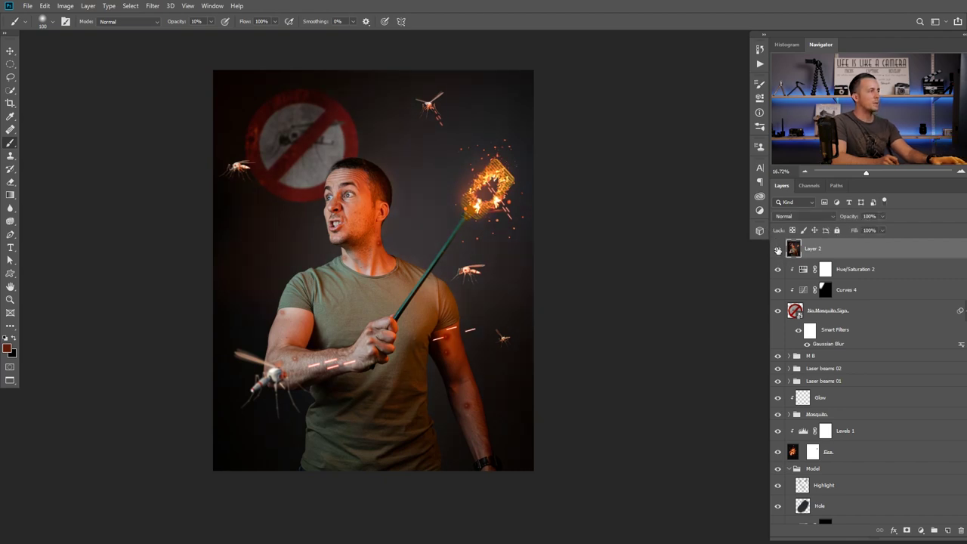
click(778, 250)
click(778, 249)
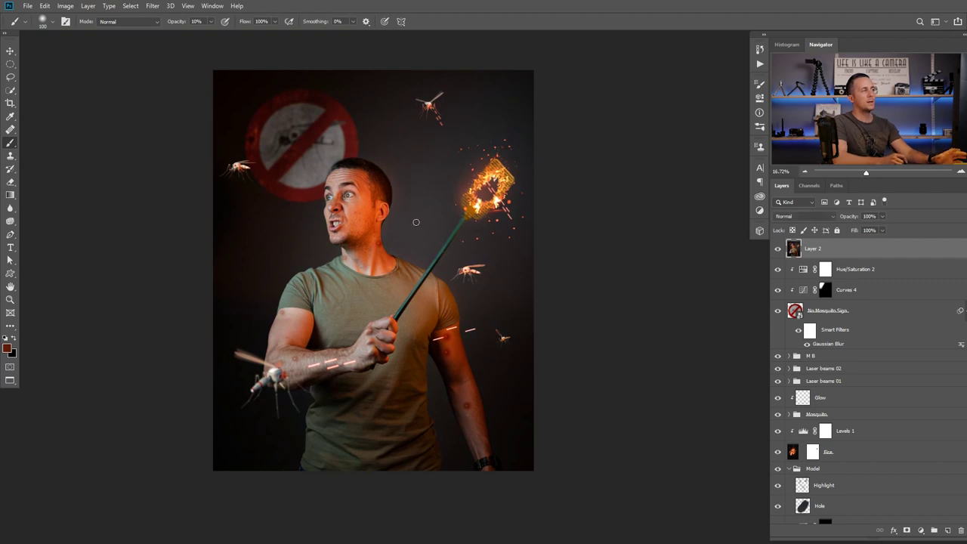
Hide Layer 2 and erase the red spill beside the head and neck on the Highlight layer with an eraser enlarged to 125 px.
scroll(381, 168, up, 3)
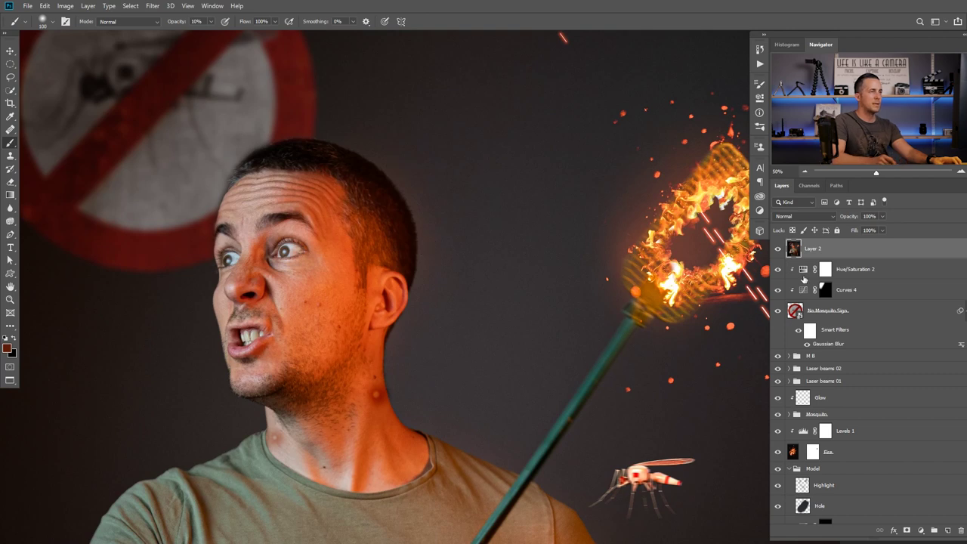
click(778, 249)
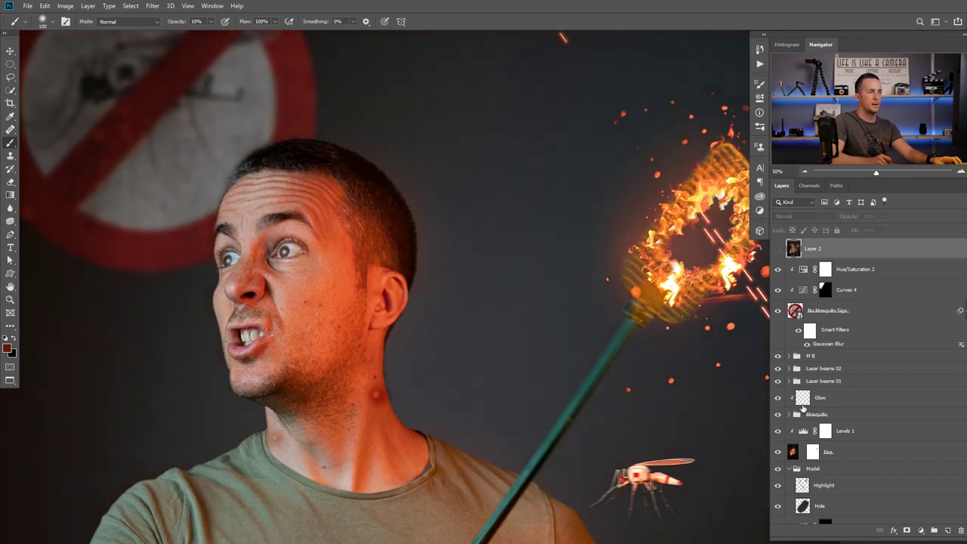
click(818, 489)
key(e)
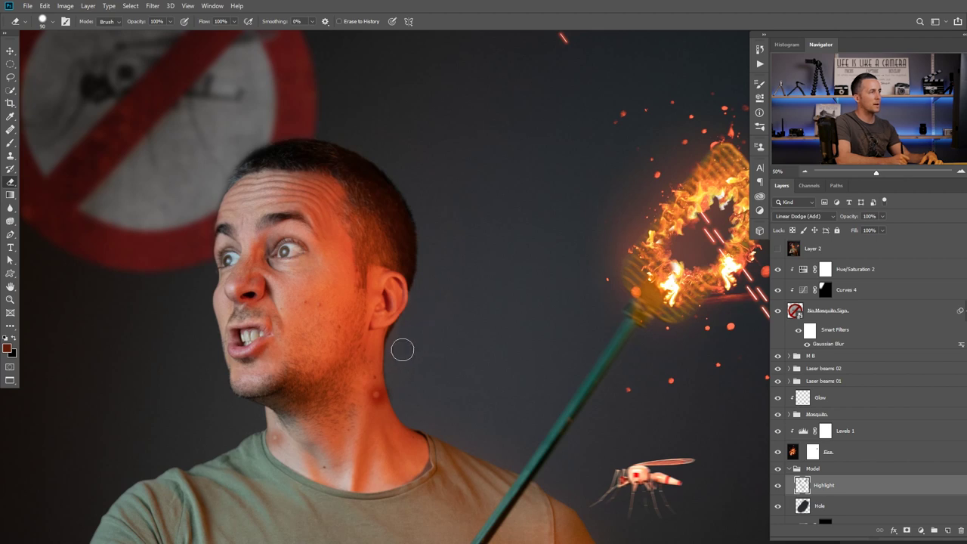
key(bracketright)
key(bracketright)
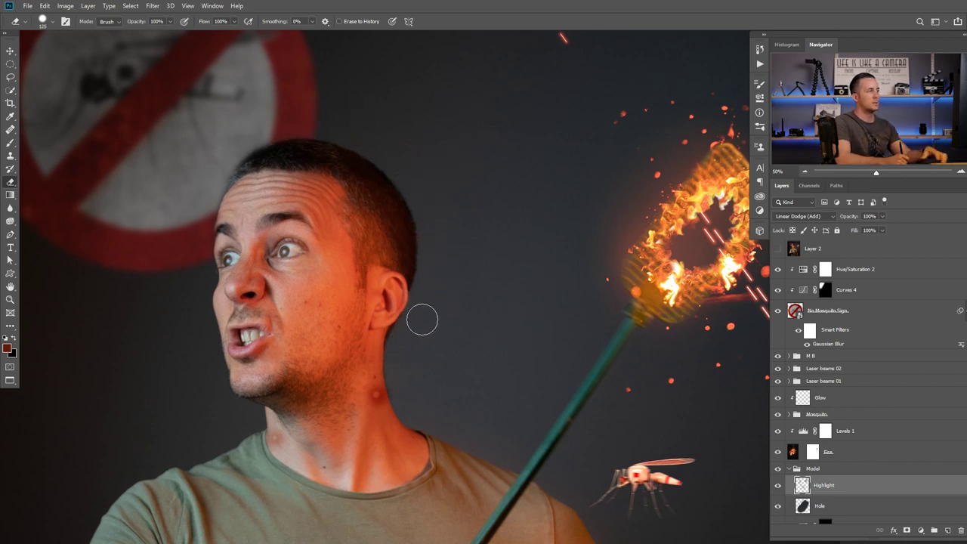
key(ctrl+space)
mouse_move(466, 278)
mouse_down()
mouse_move(415, 296)
mouse_move(486, 328)
mouse_up()
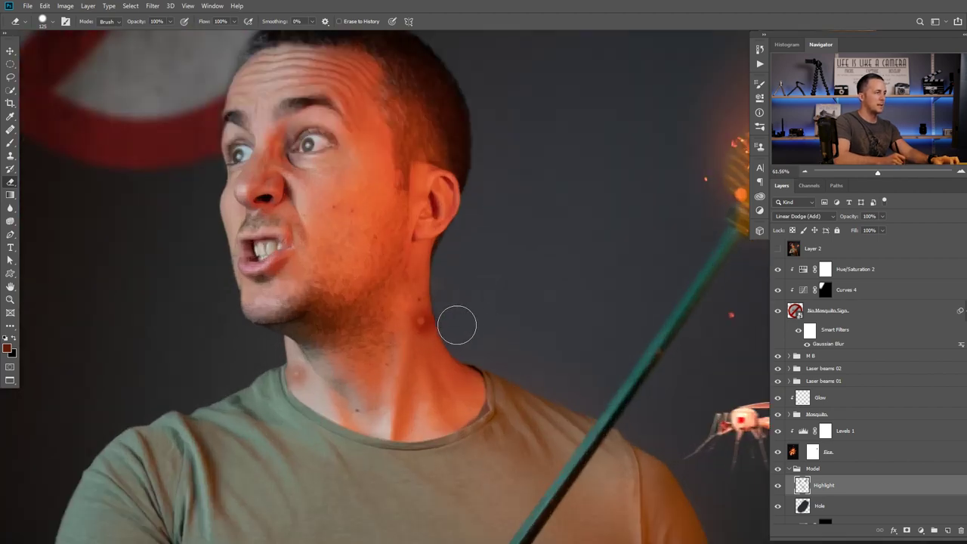
ctrl+alt+click(464, 325)
ctrl+click(500, 327)
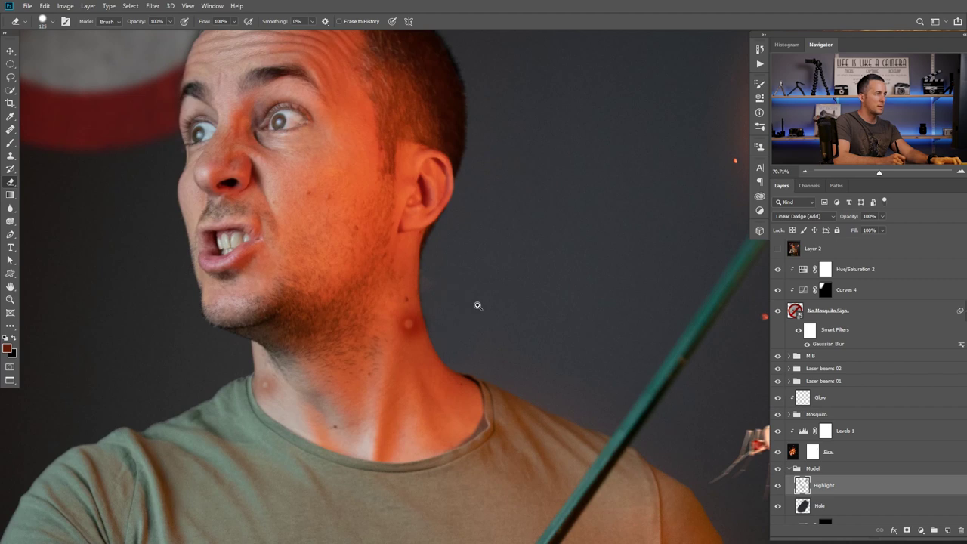
ctrl+alt+click(477, 305)
ctrl+alt+click(430, 335)
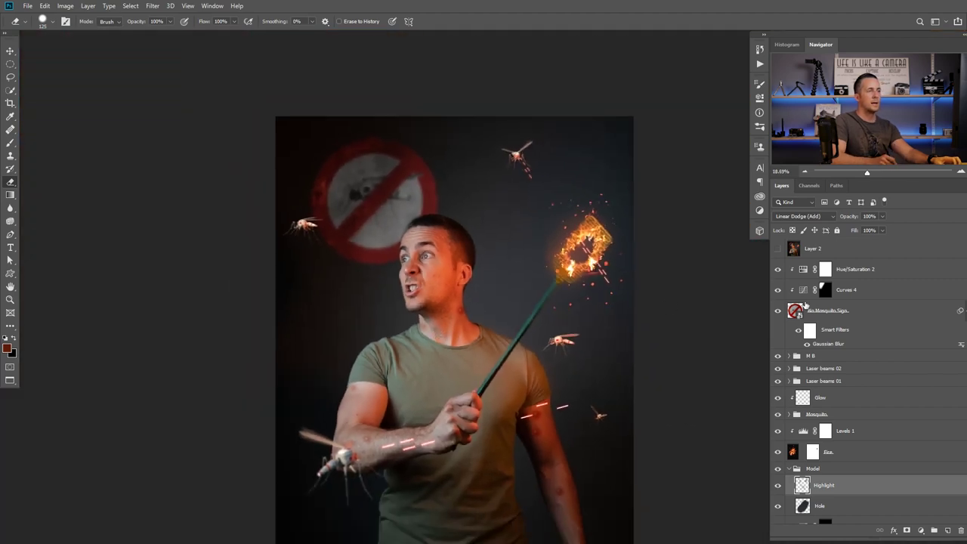
Stamp the corrected visible layers into a new layer above Hue/Saturation 2 and reapply the last Camera Raw filter.
click(803, 272)
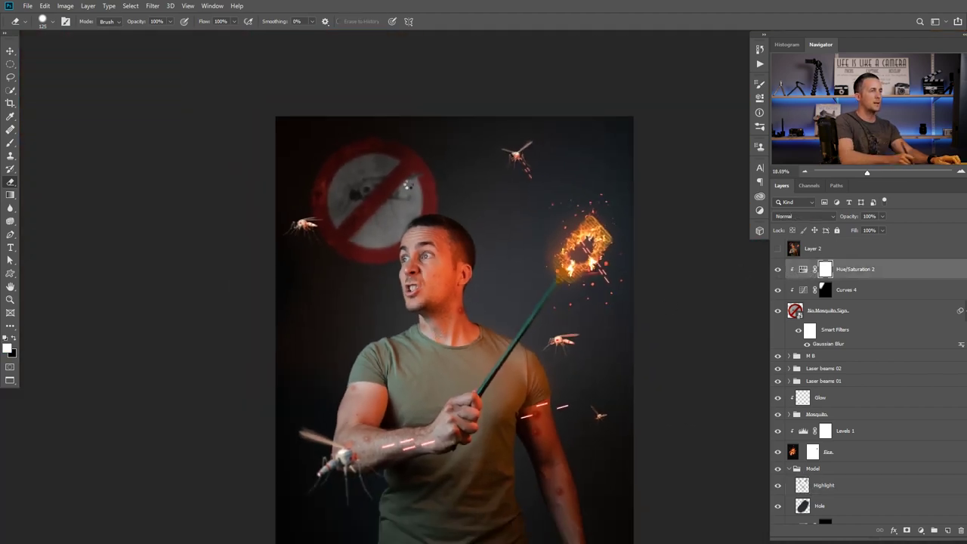
key(ctrl+shift+alt+e)
click(153, 6)
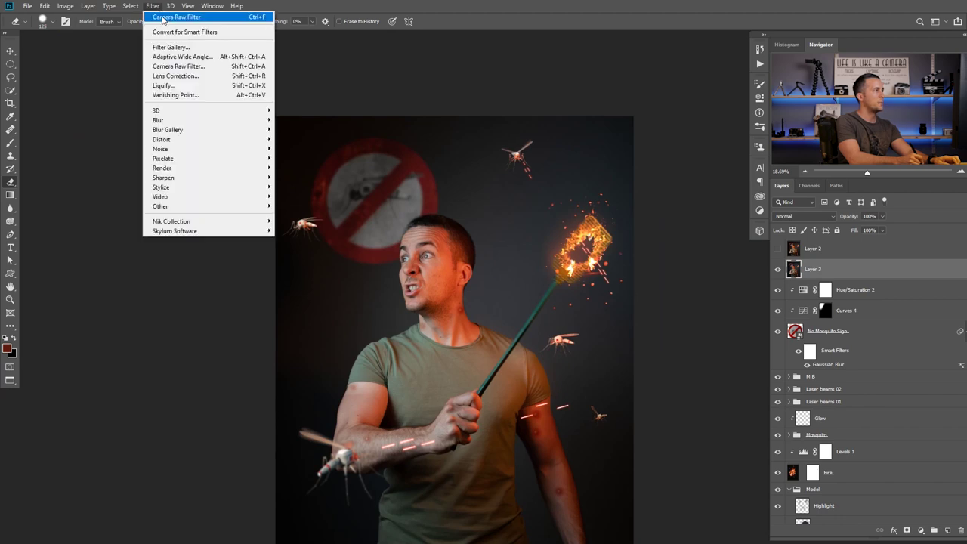
click(213, 17)
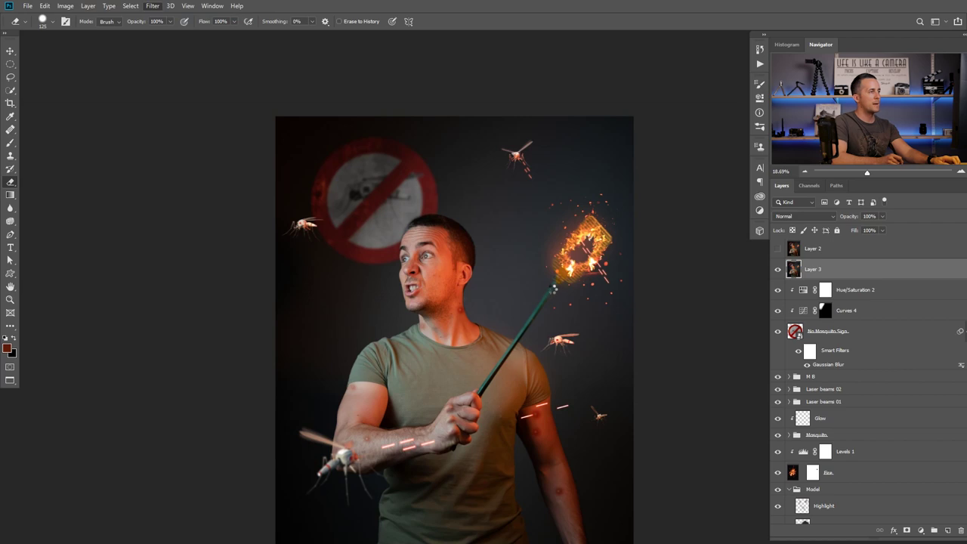
Compare the composite with and without the graded Layer 3 and inspect the whole image.
drag(476, 359, 451, 310)
click(778, 271)
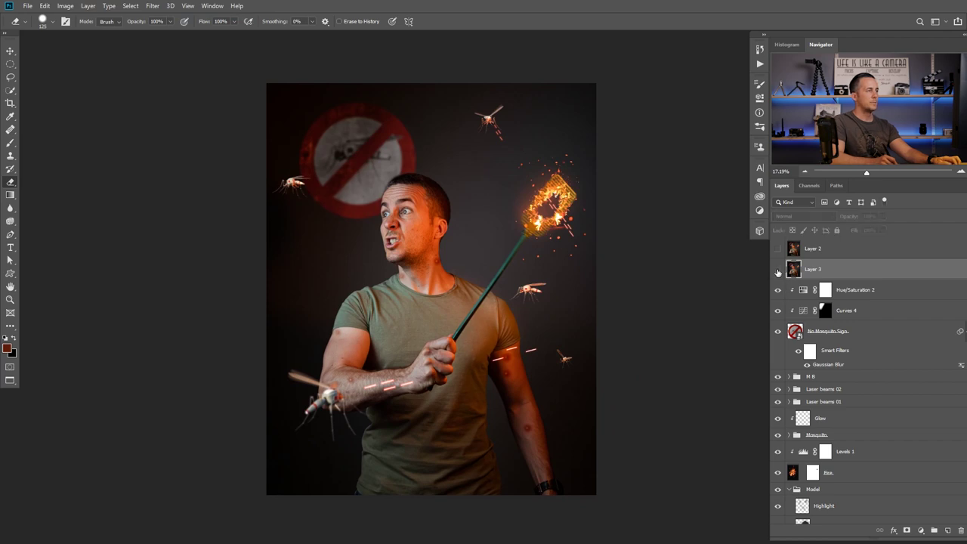
click(778, 271)
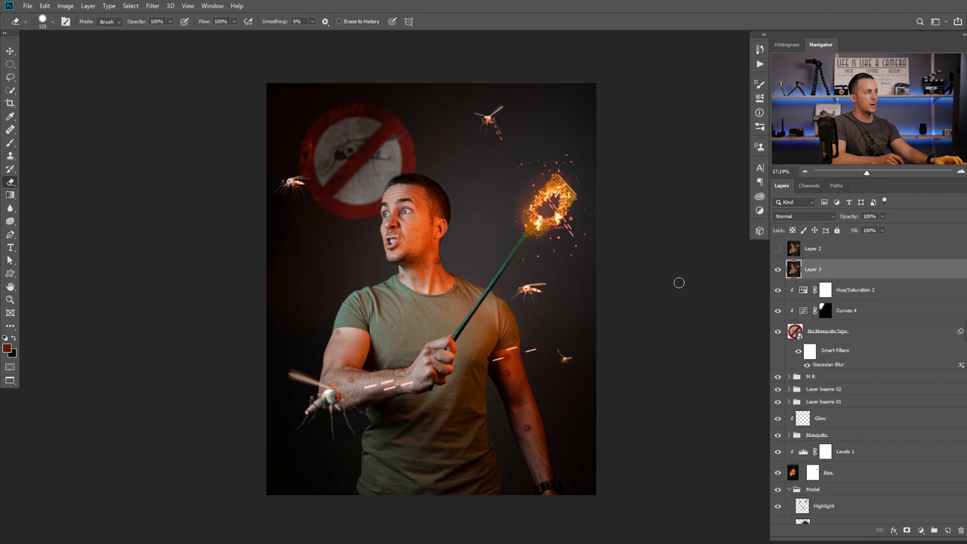
mouse_move(481, 321)
mouse_down()
mouse_move(442, 327)
mouse_move(478, 315)
mouse_up()
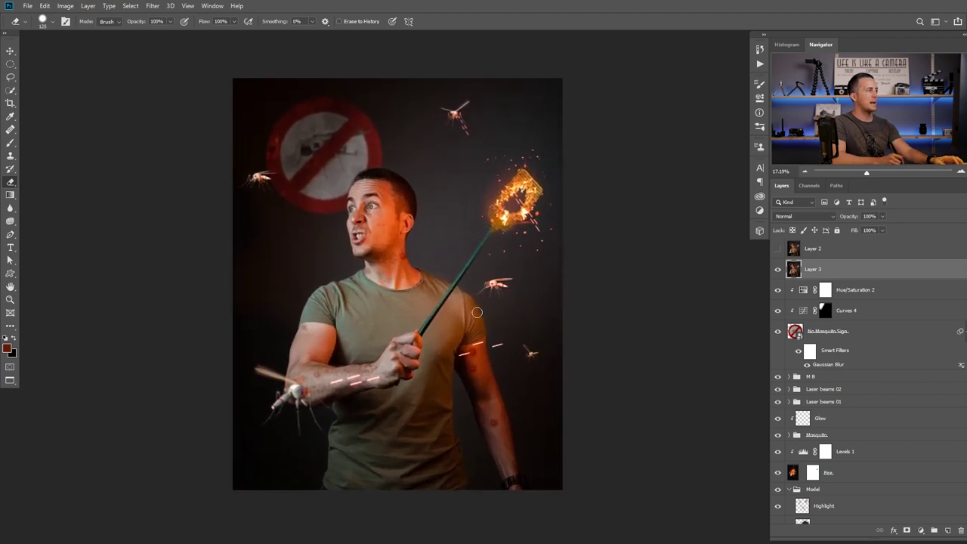